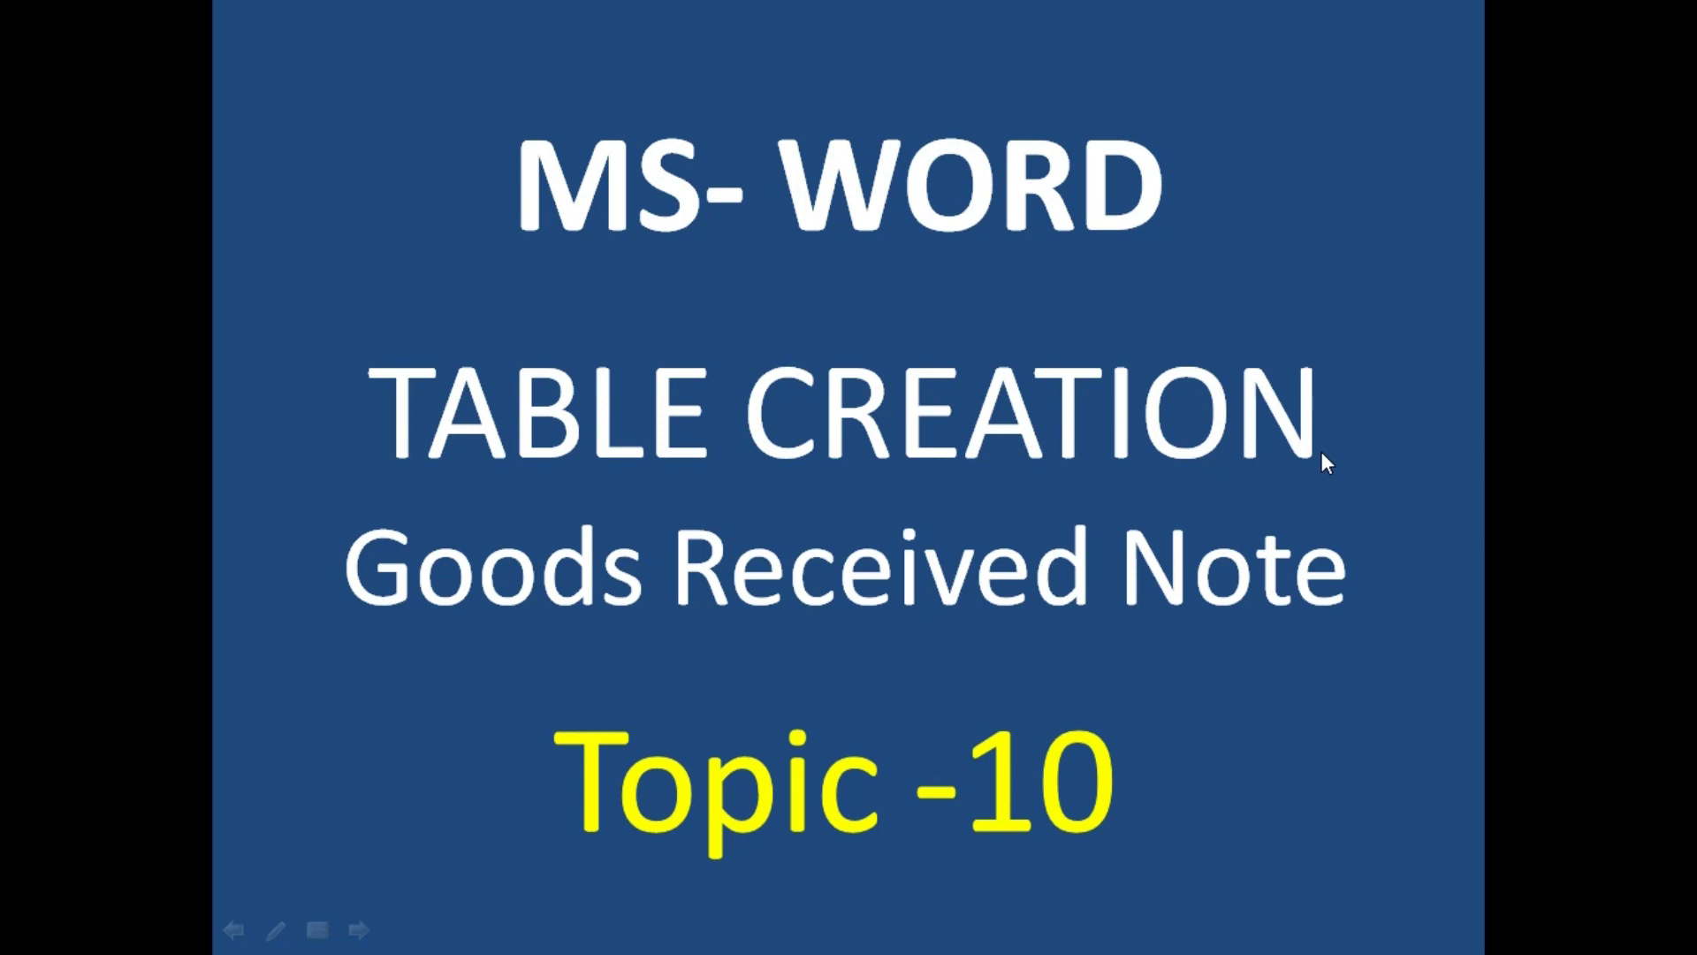
Exit the slideshow and launch Word with a blank document using the winword Run command.
key(Escape)
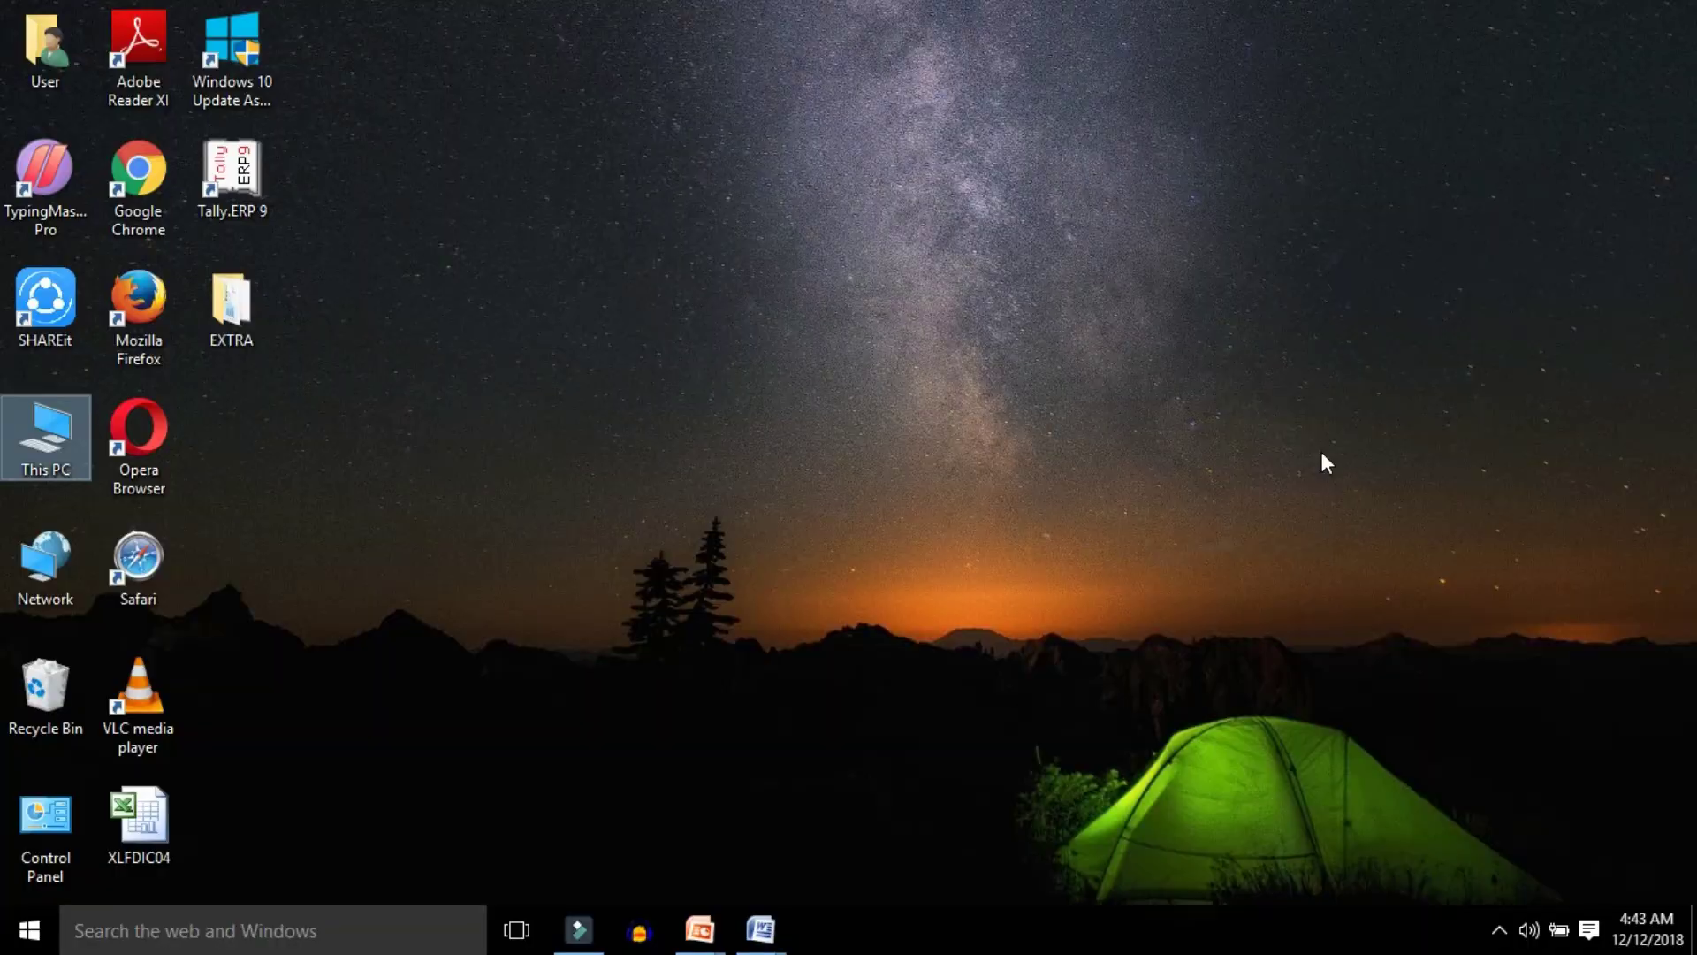
key(super+r)
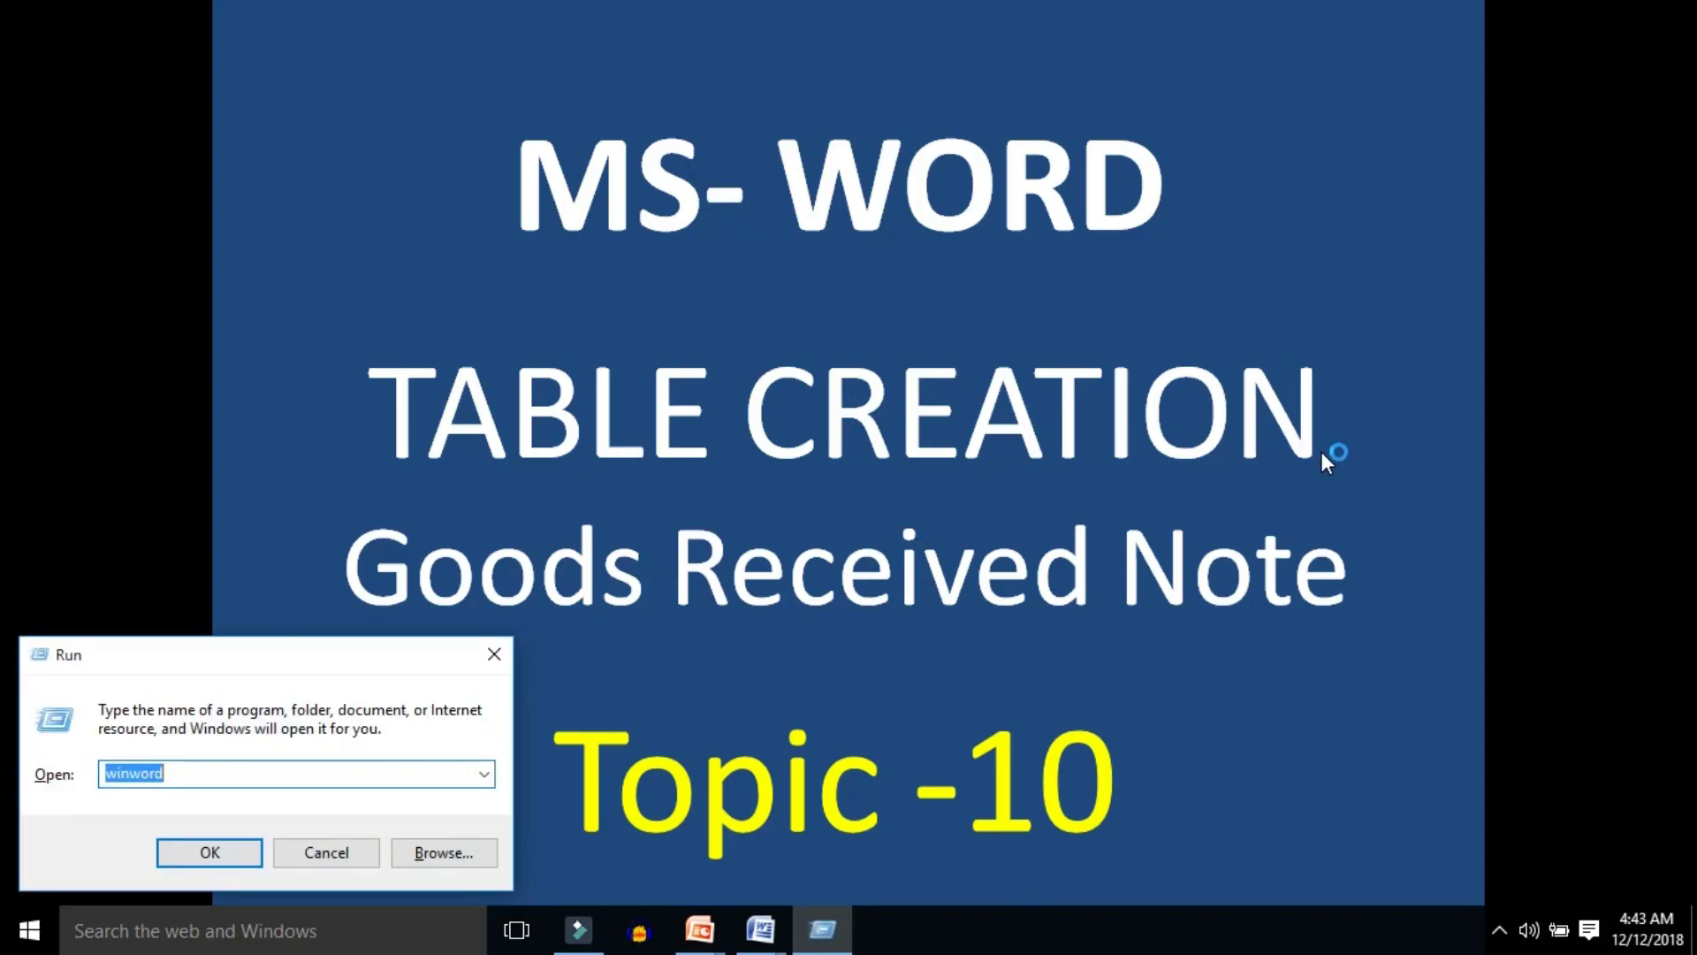
key(Return)
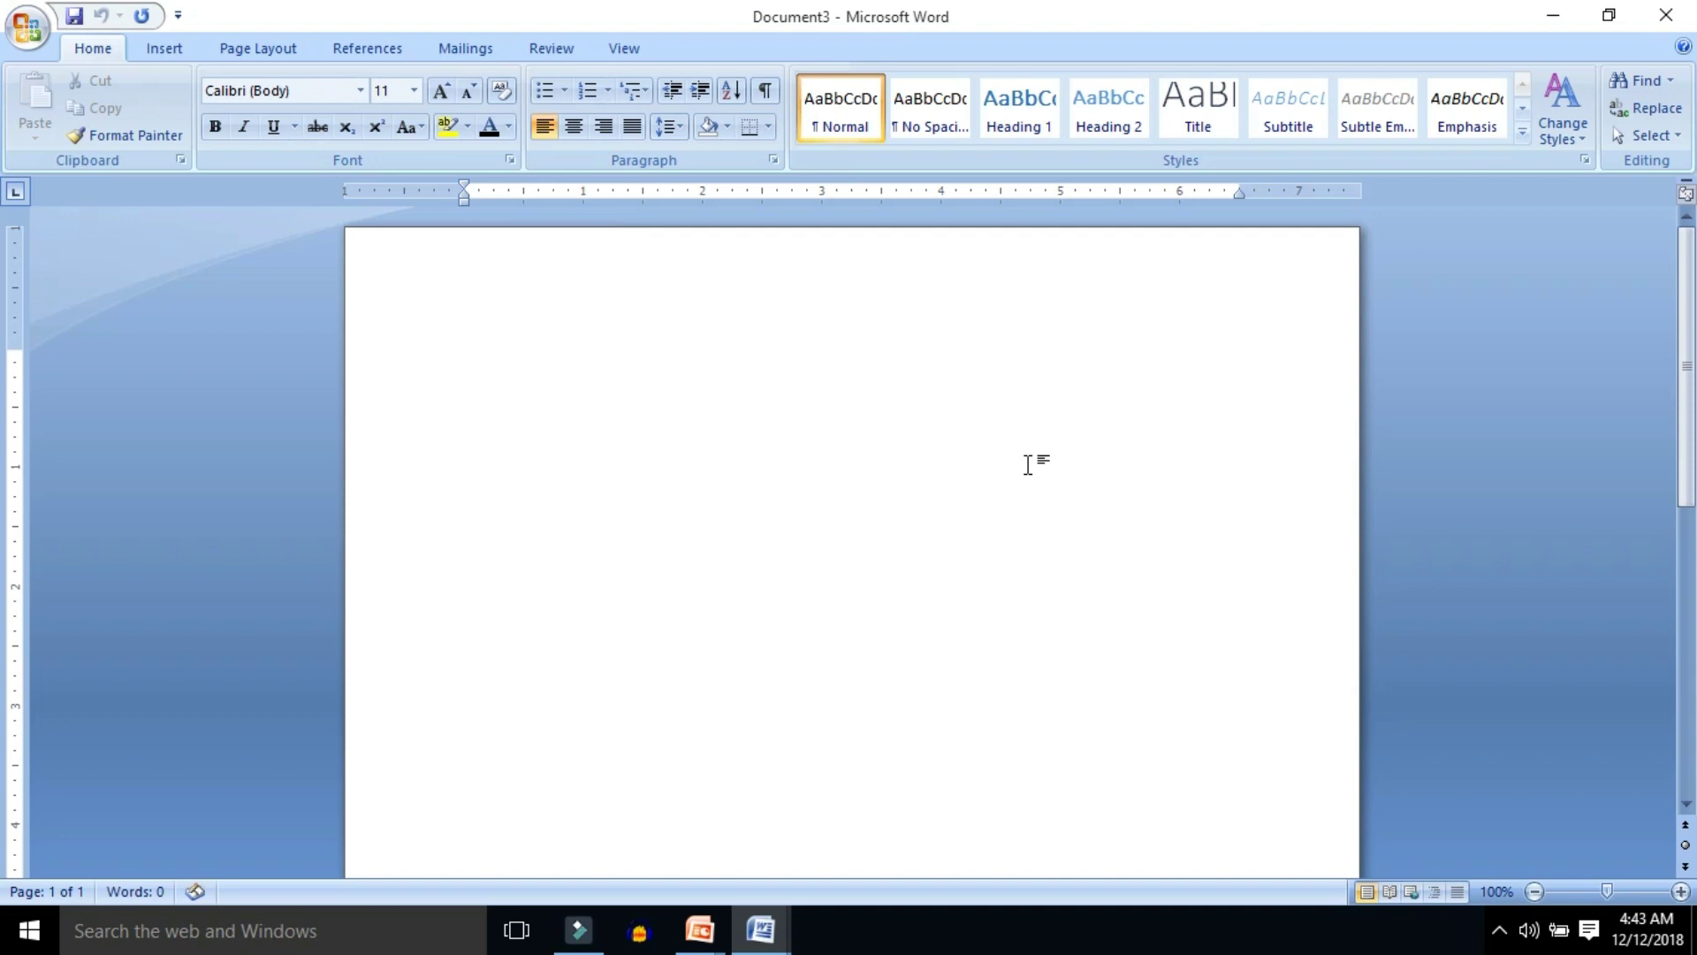
Type the centred heading 'GOODS RECEIVED NOTE', then start a left-aligned line reading 'GRN Ref'.
key(ctrl+e)
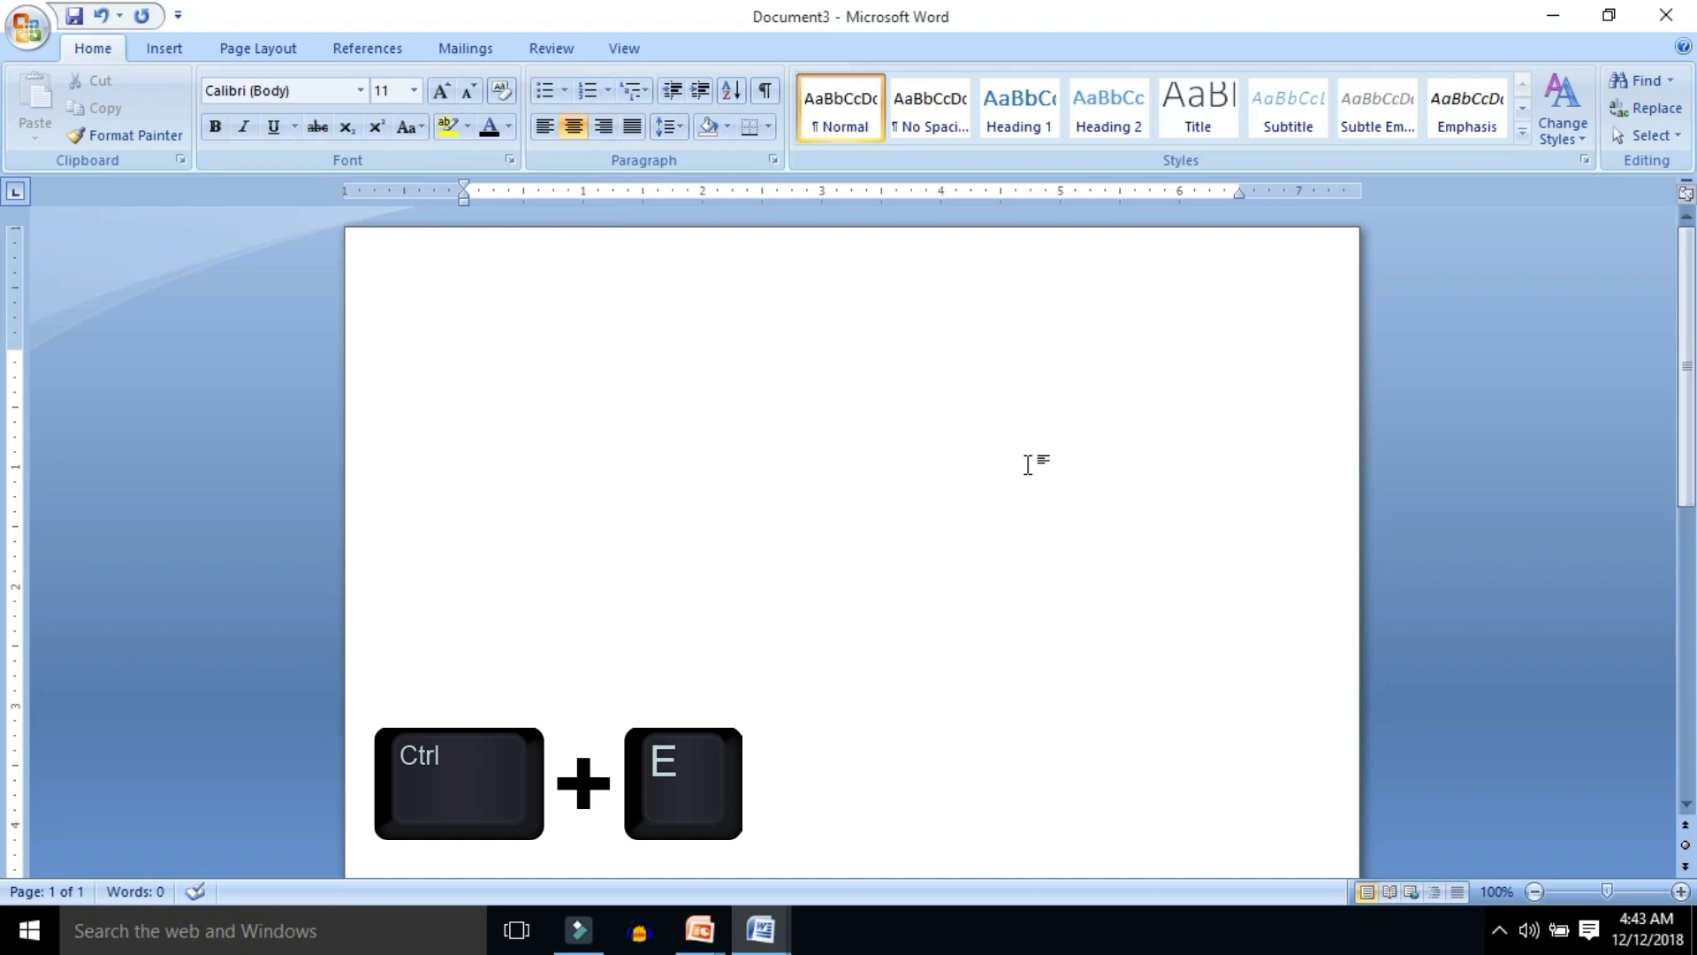
text(GOODS RECEIVED NOTE)
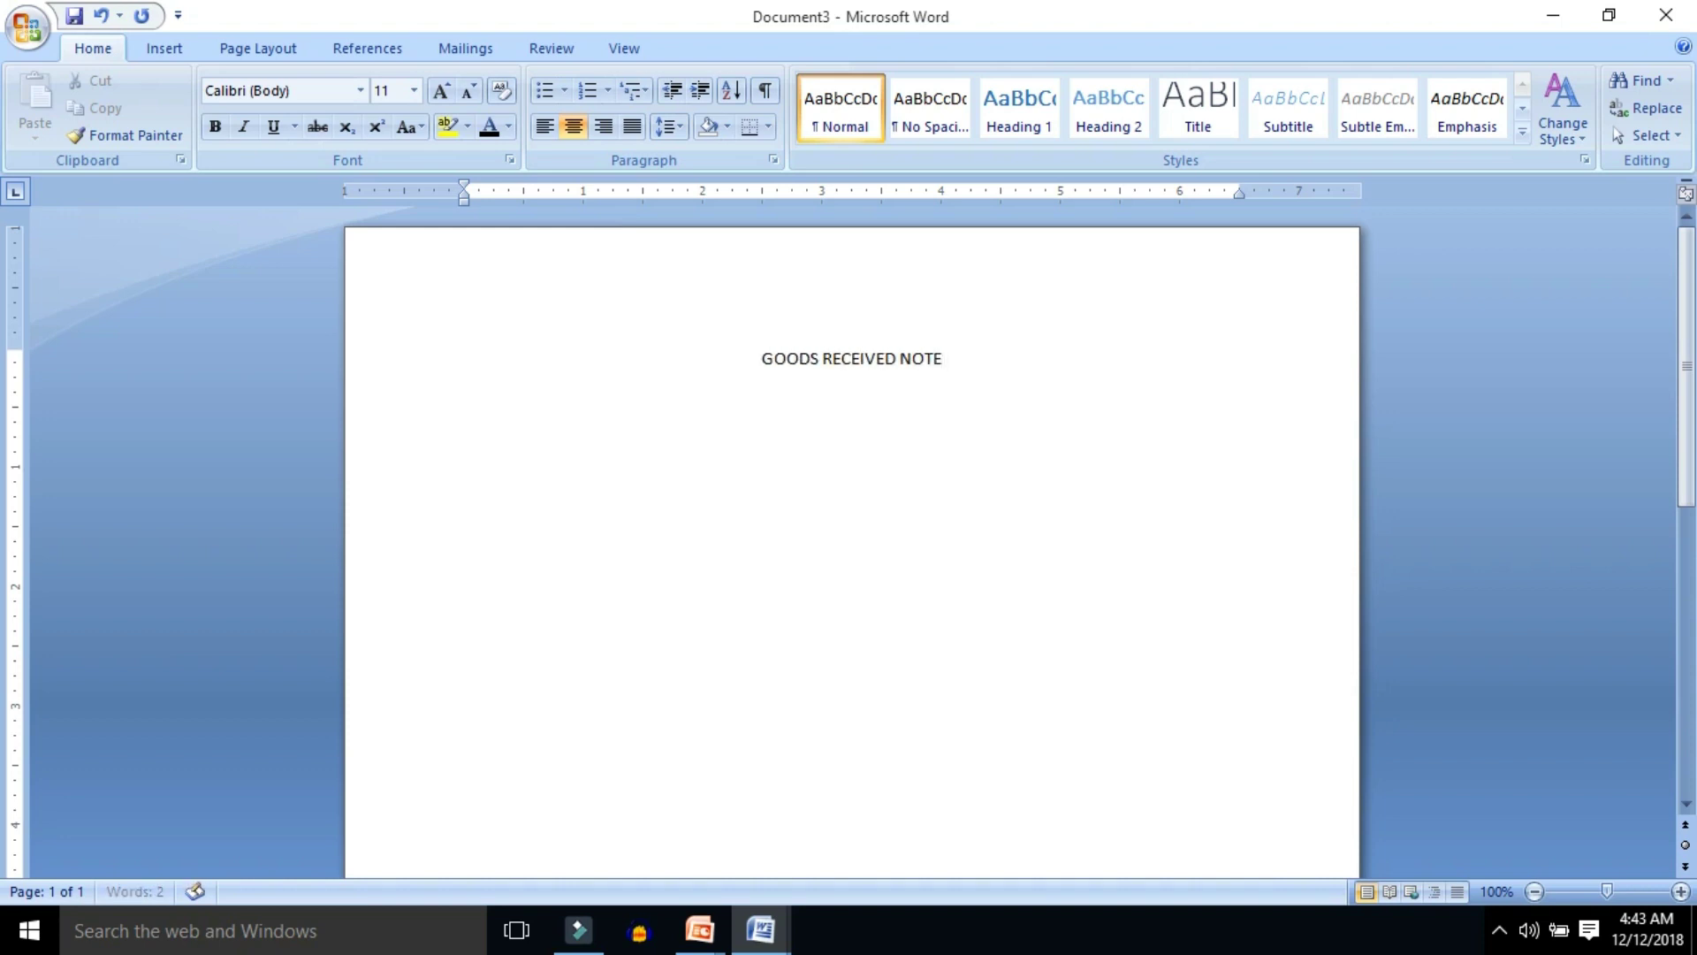
key(Return)
key(ctrl+l)
text(GRN )
text(Ref)
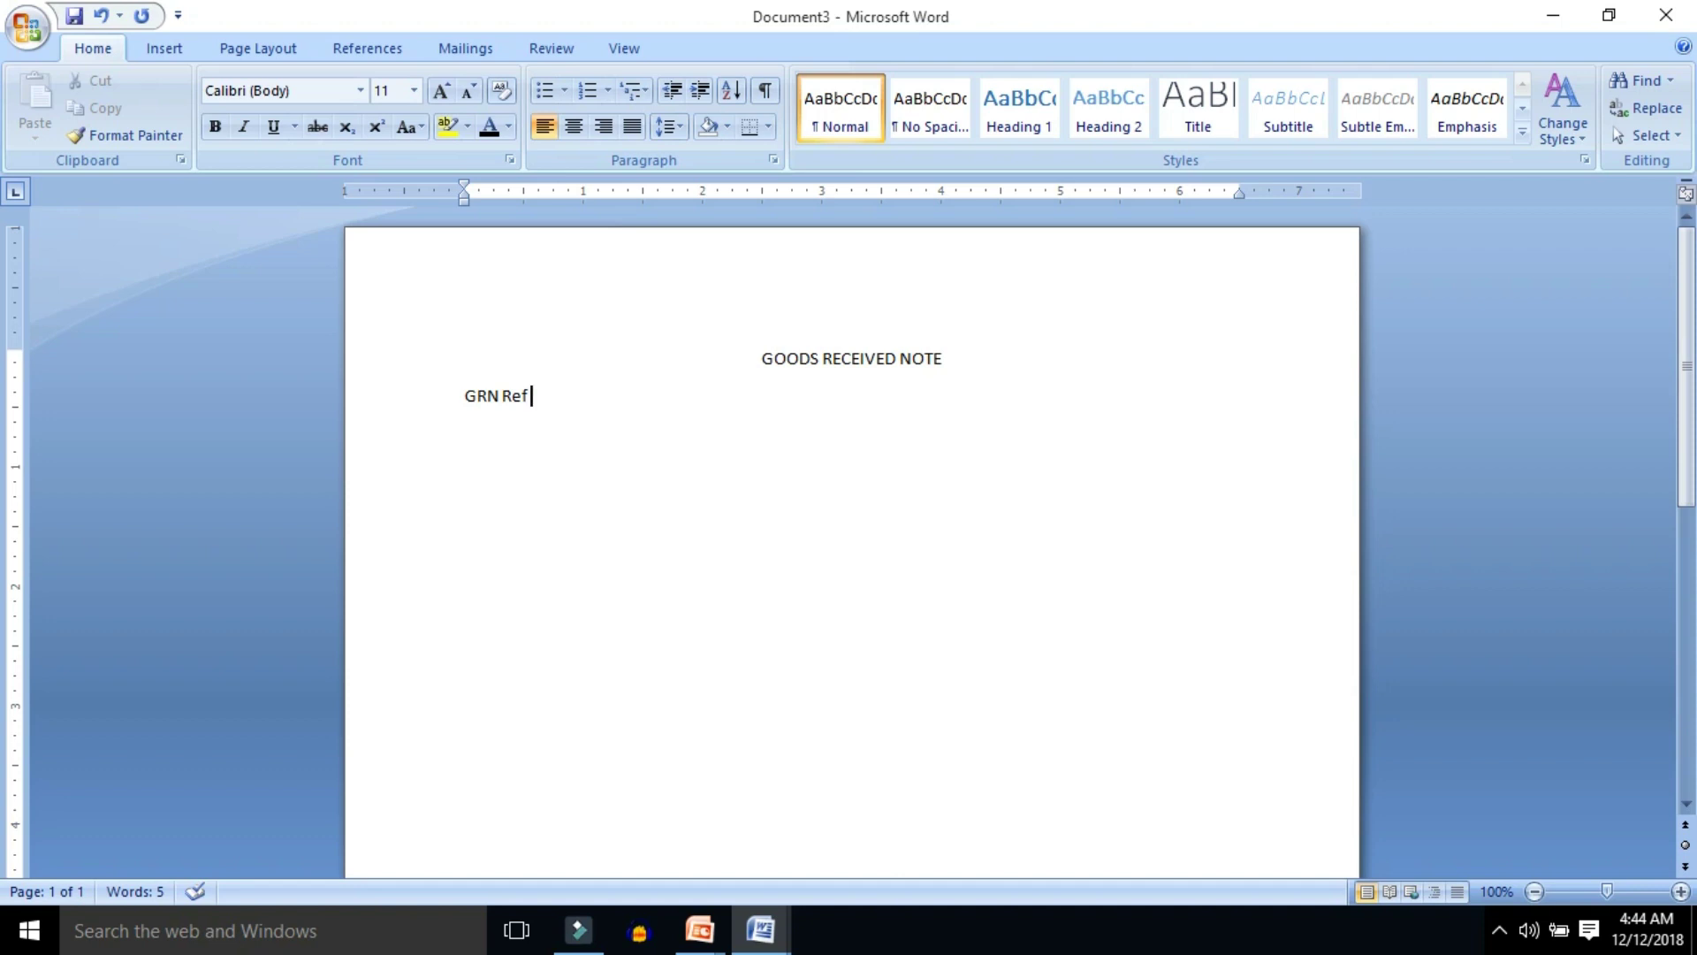
Add a 1.5-inch tab stop in the Tabs dialog.
key(alt)
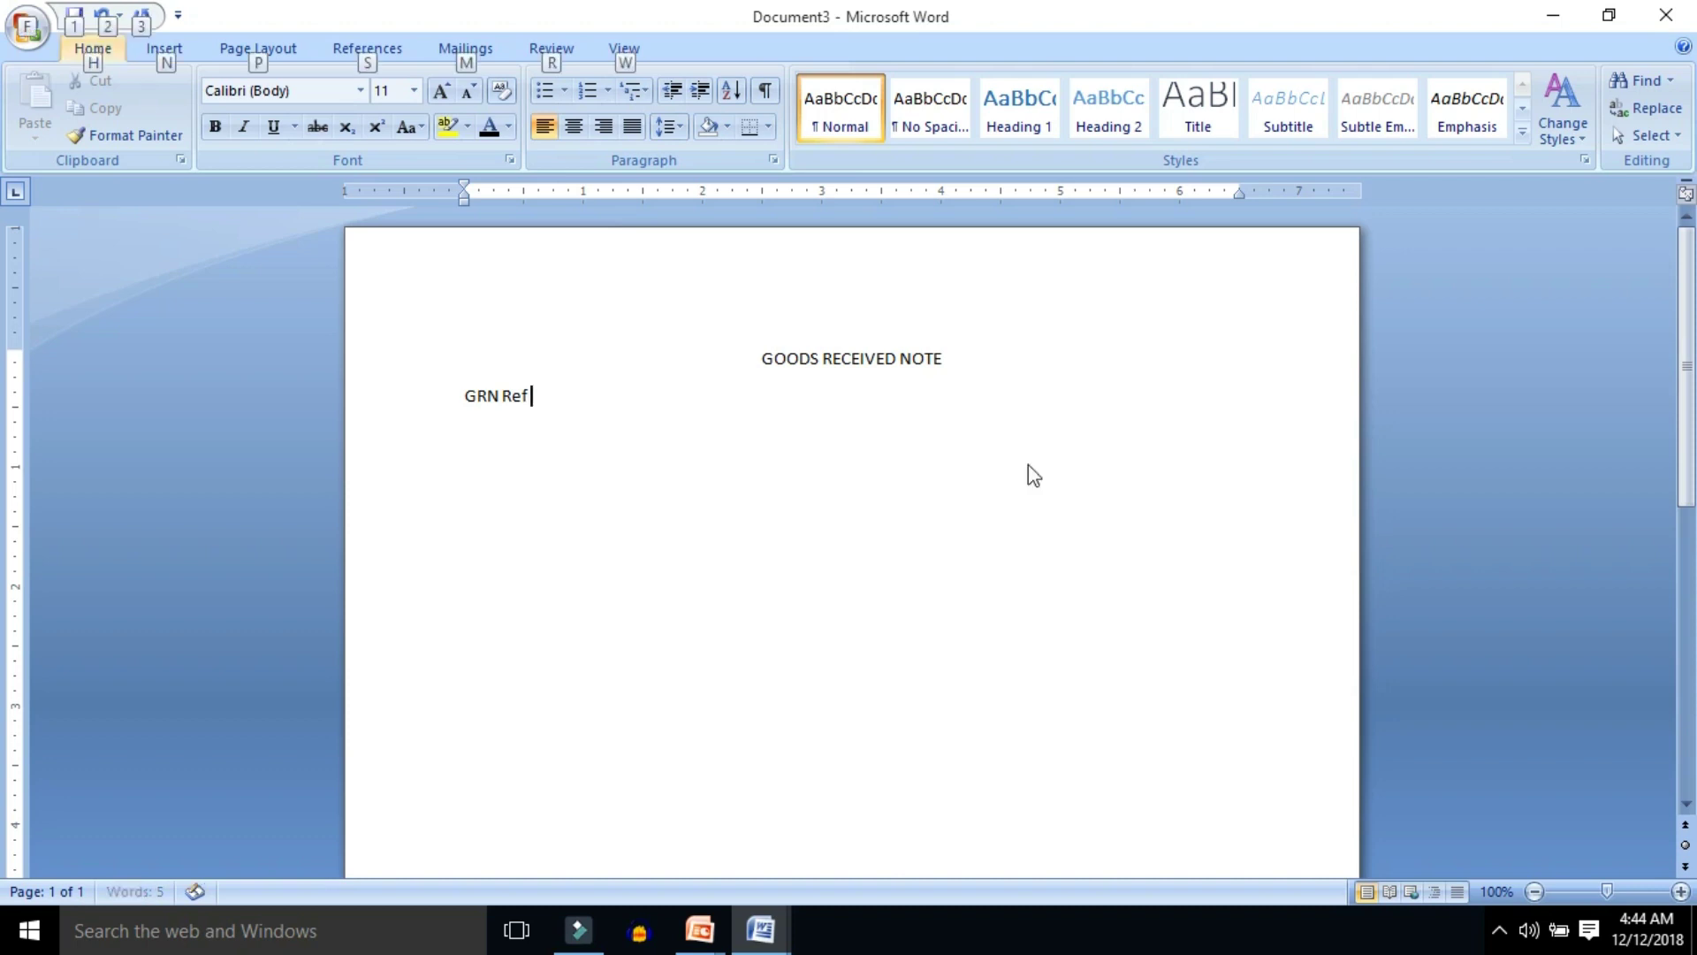
key(o)
key(t)
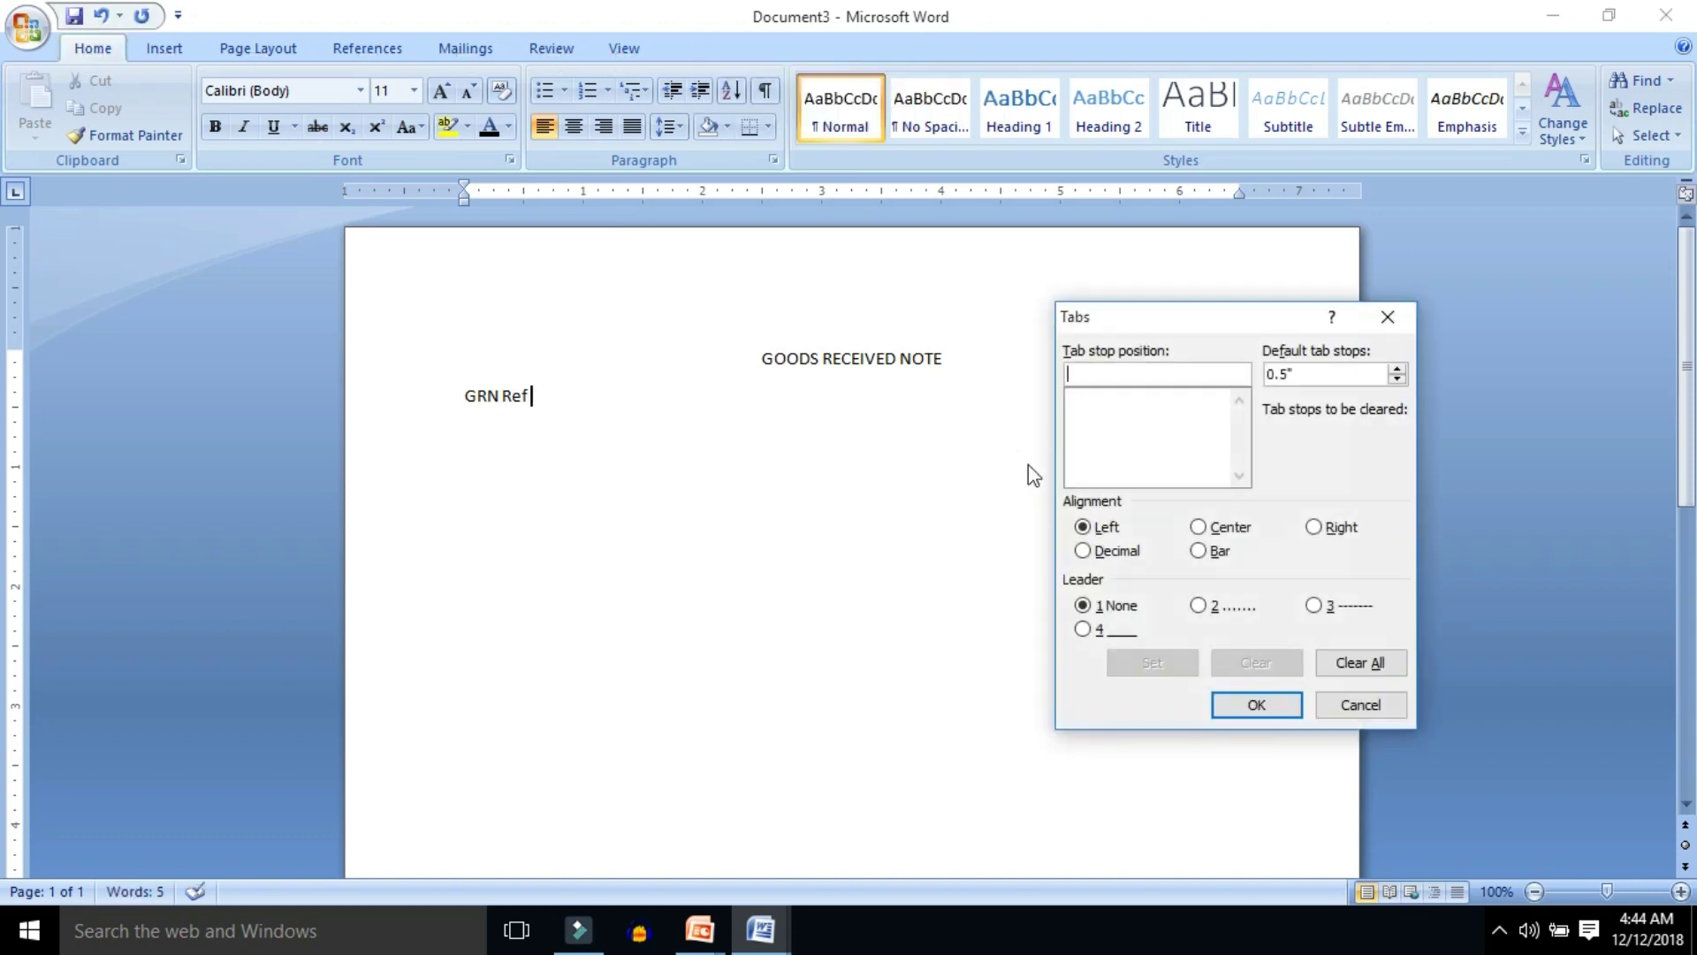
mouse_move(1201, 328)
mouse_down()
mouse_move(1179, 396)
mouse_move(1110, 411)
mouse_up()
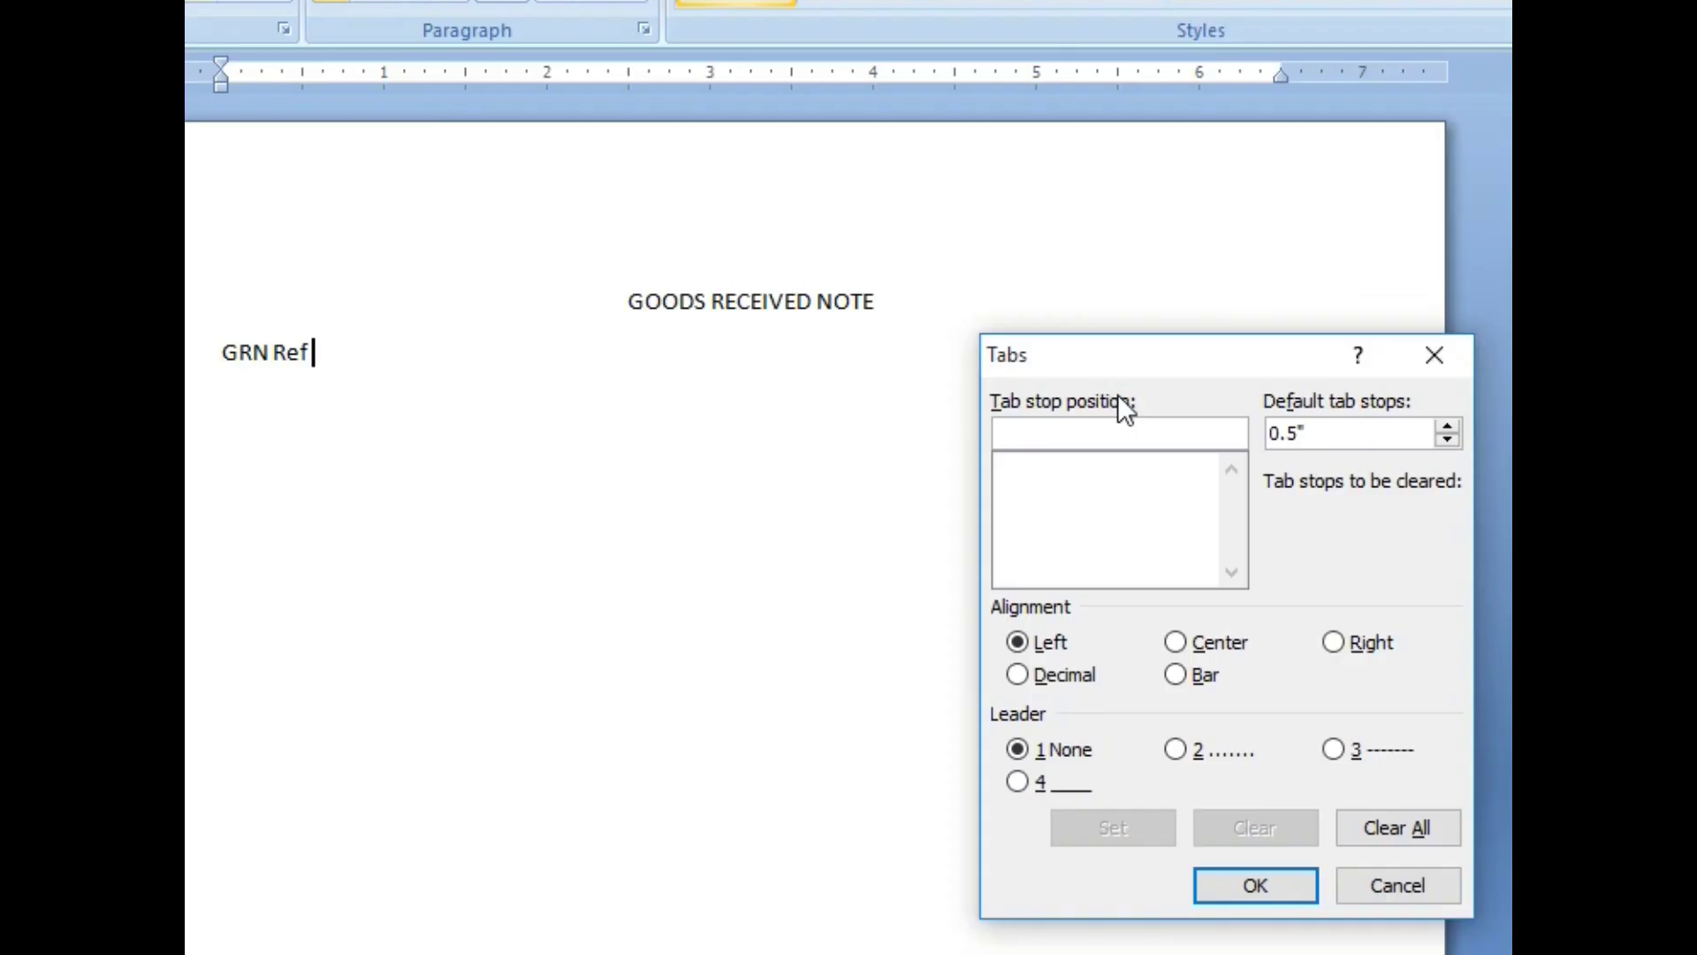
text(1.5)
drag(1168, 368, 1195, 310)
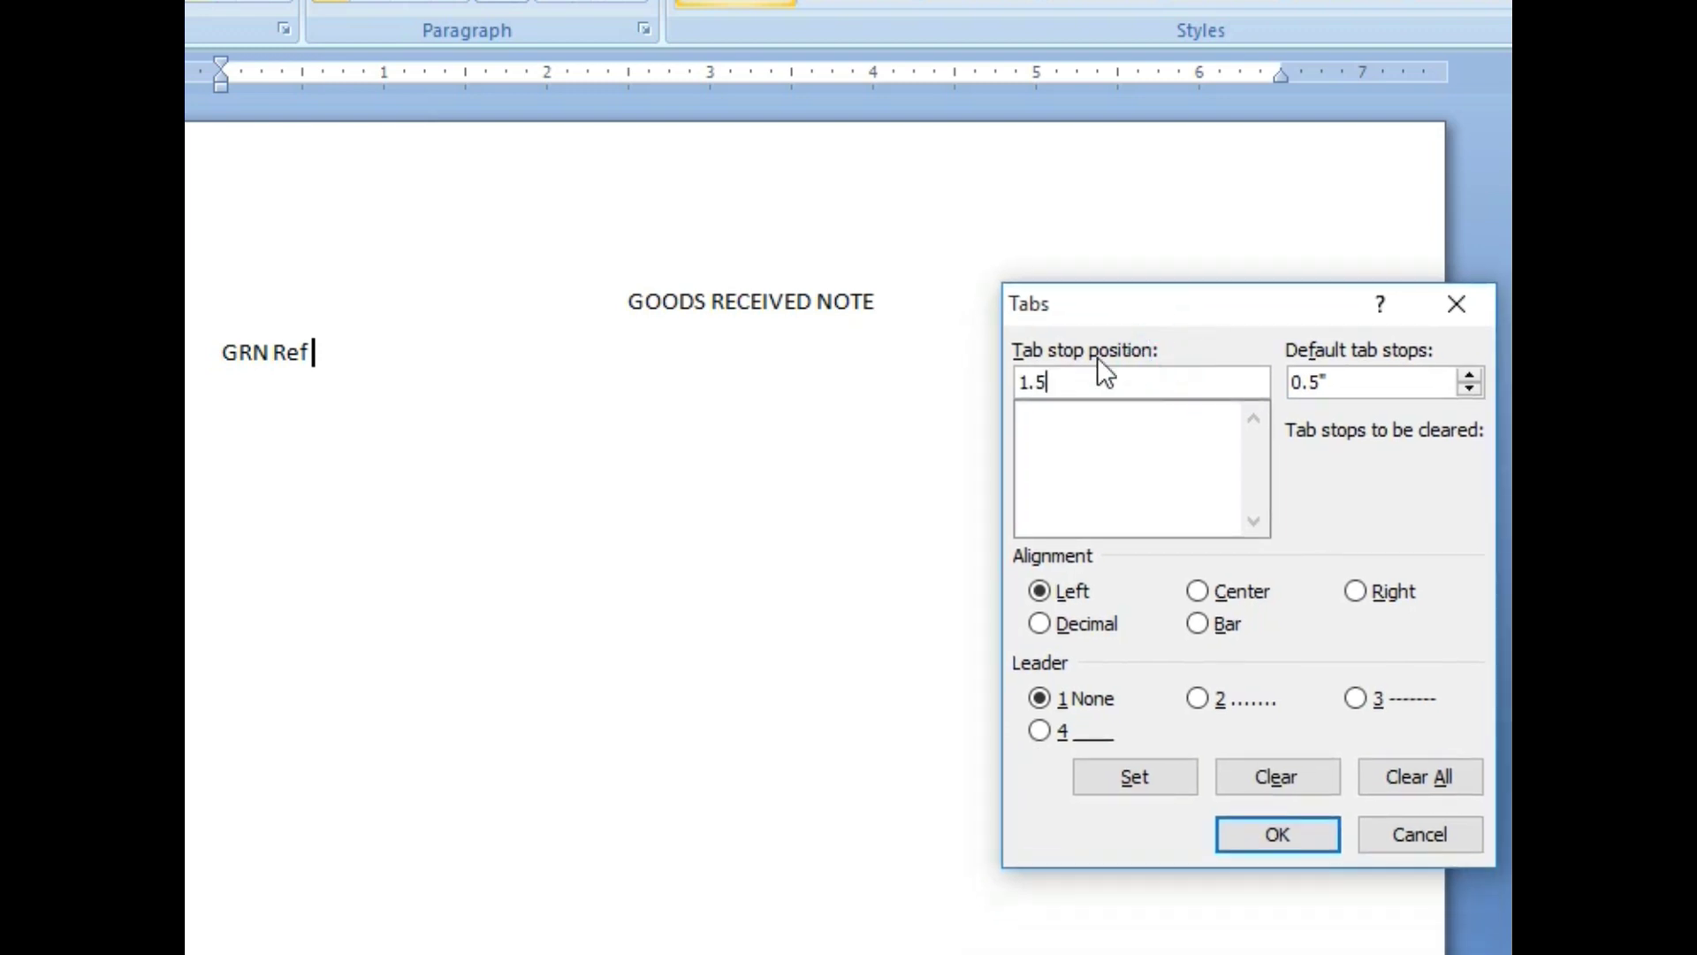
click(465, 69)
drag(1063, 296, 1024, 210)
click(1049, 297)
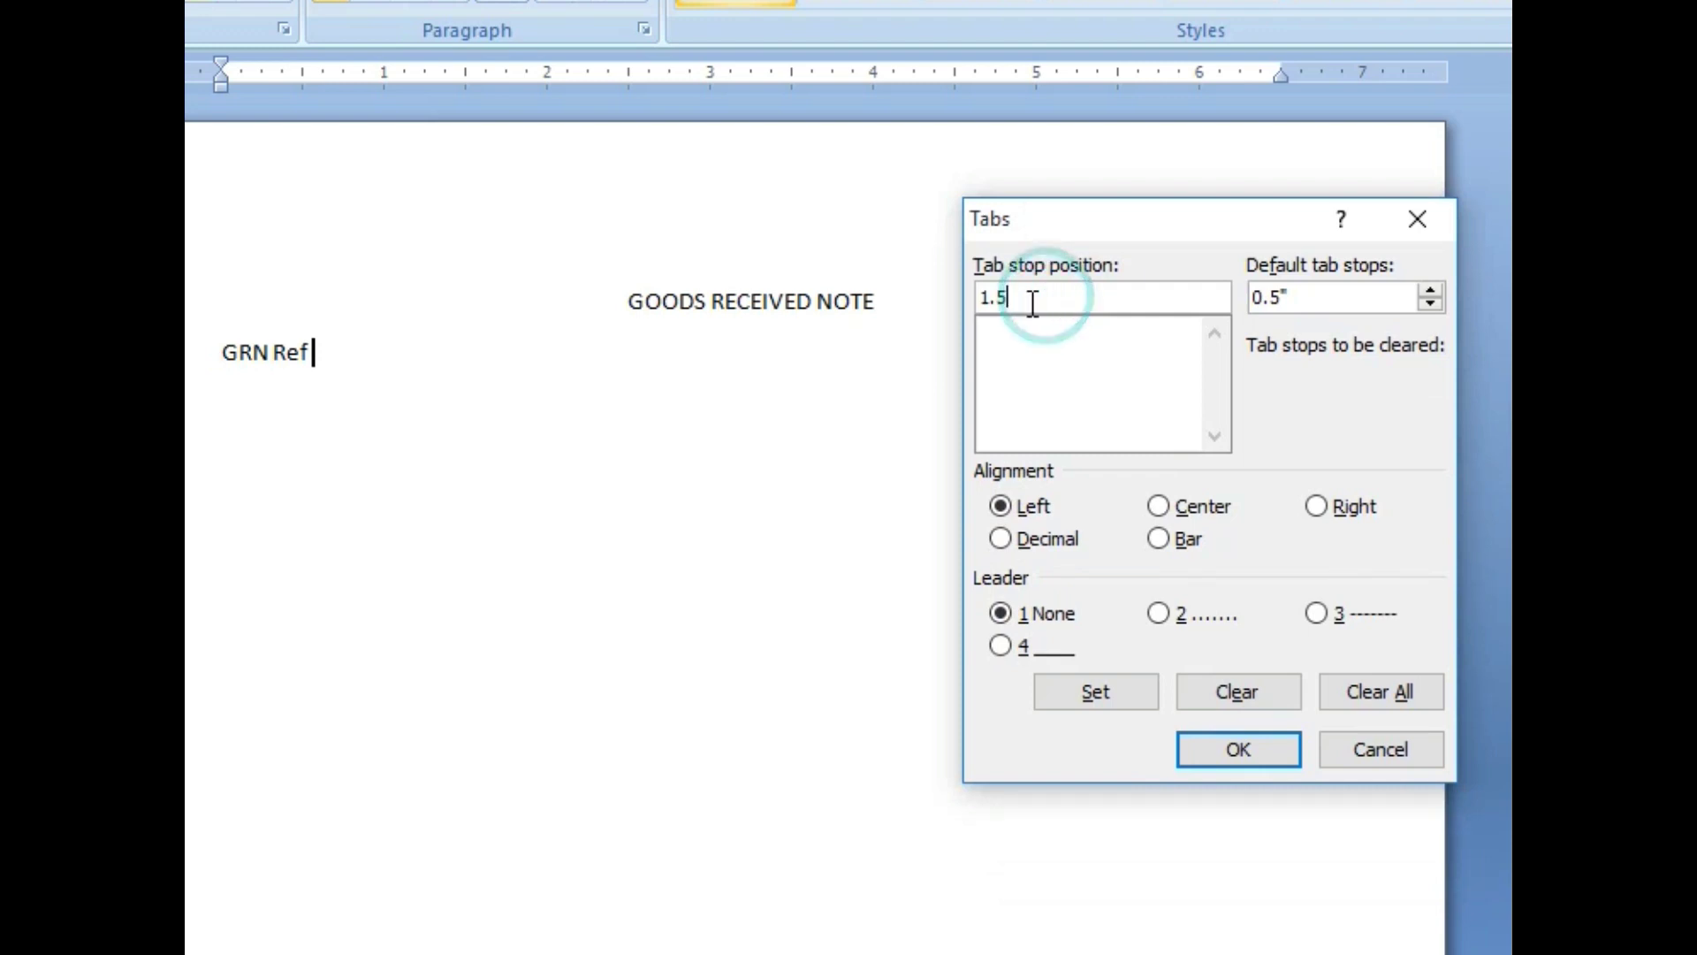
click(1105, 692)
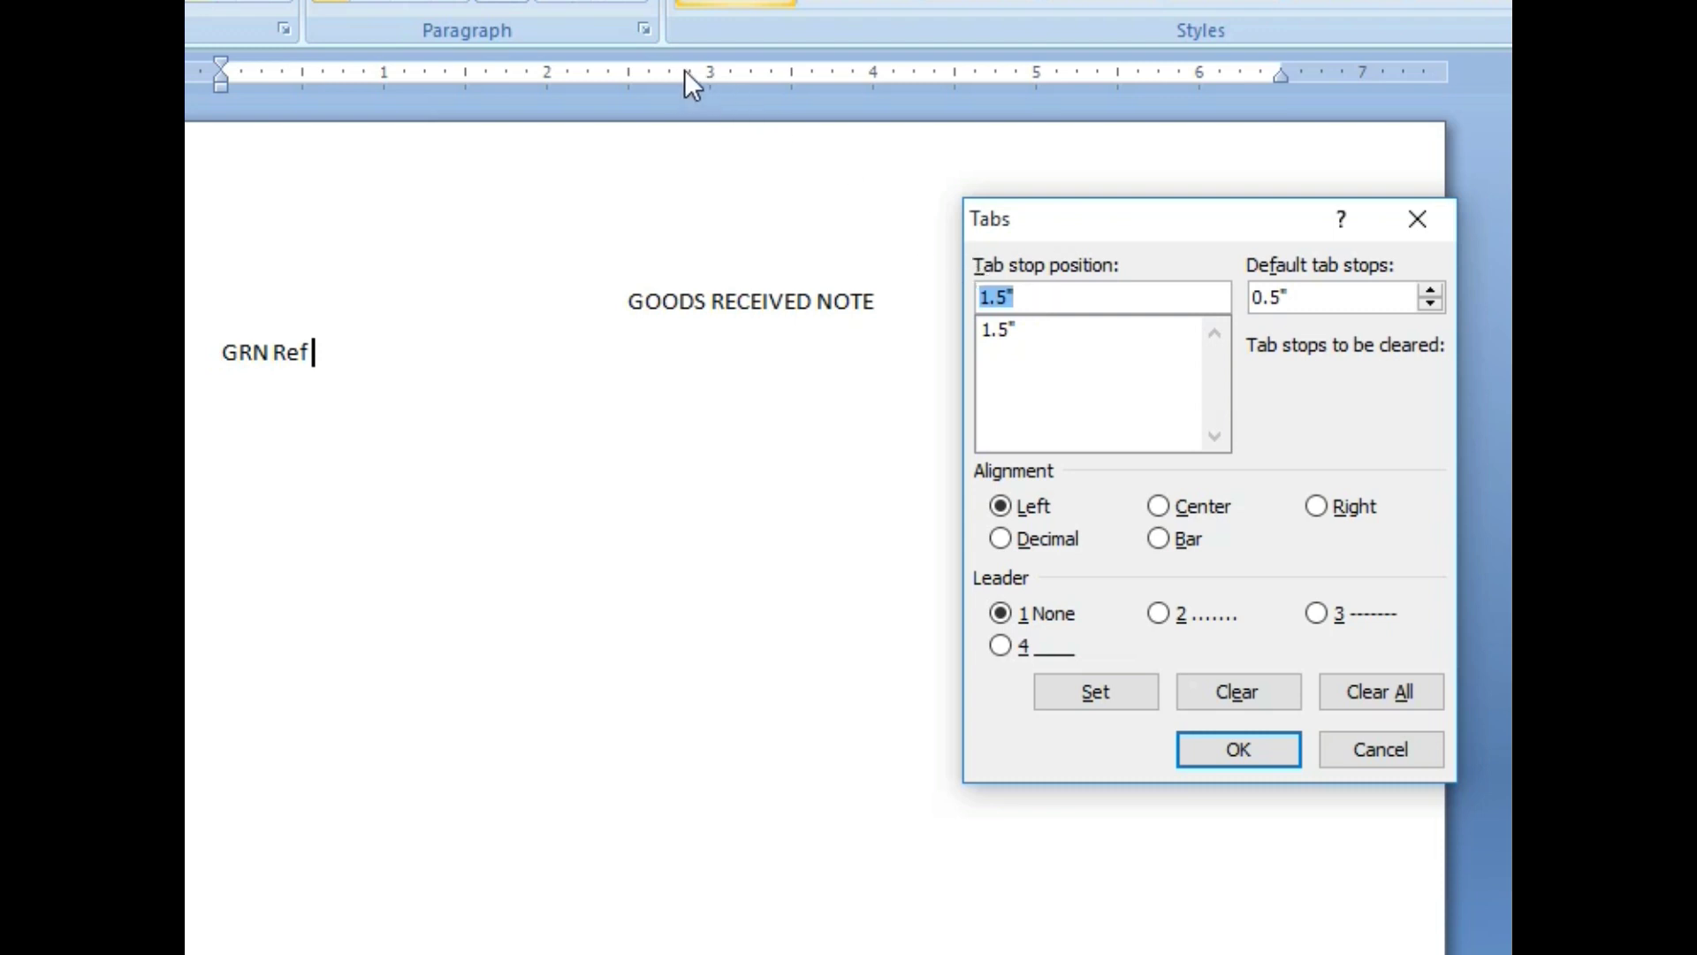
Add a 3-inch tab stop with an underline leader and apply both stops.
text(3)
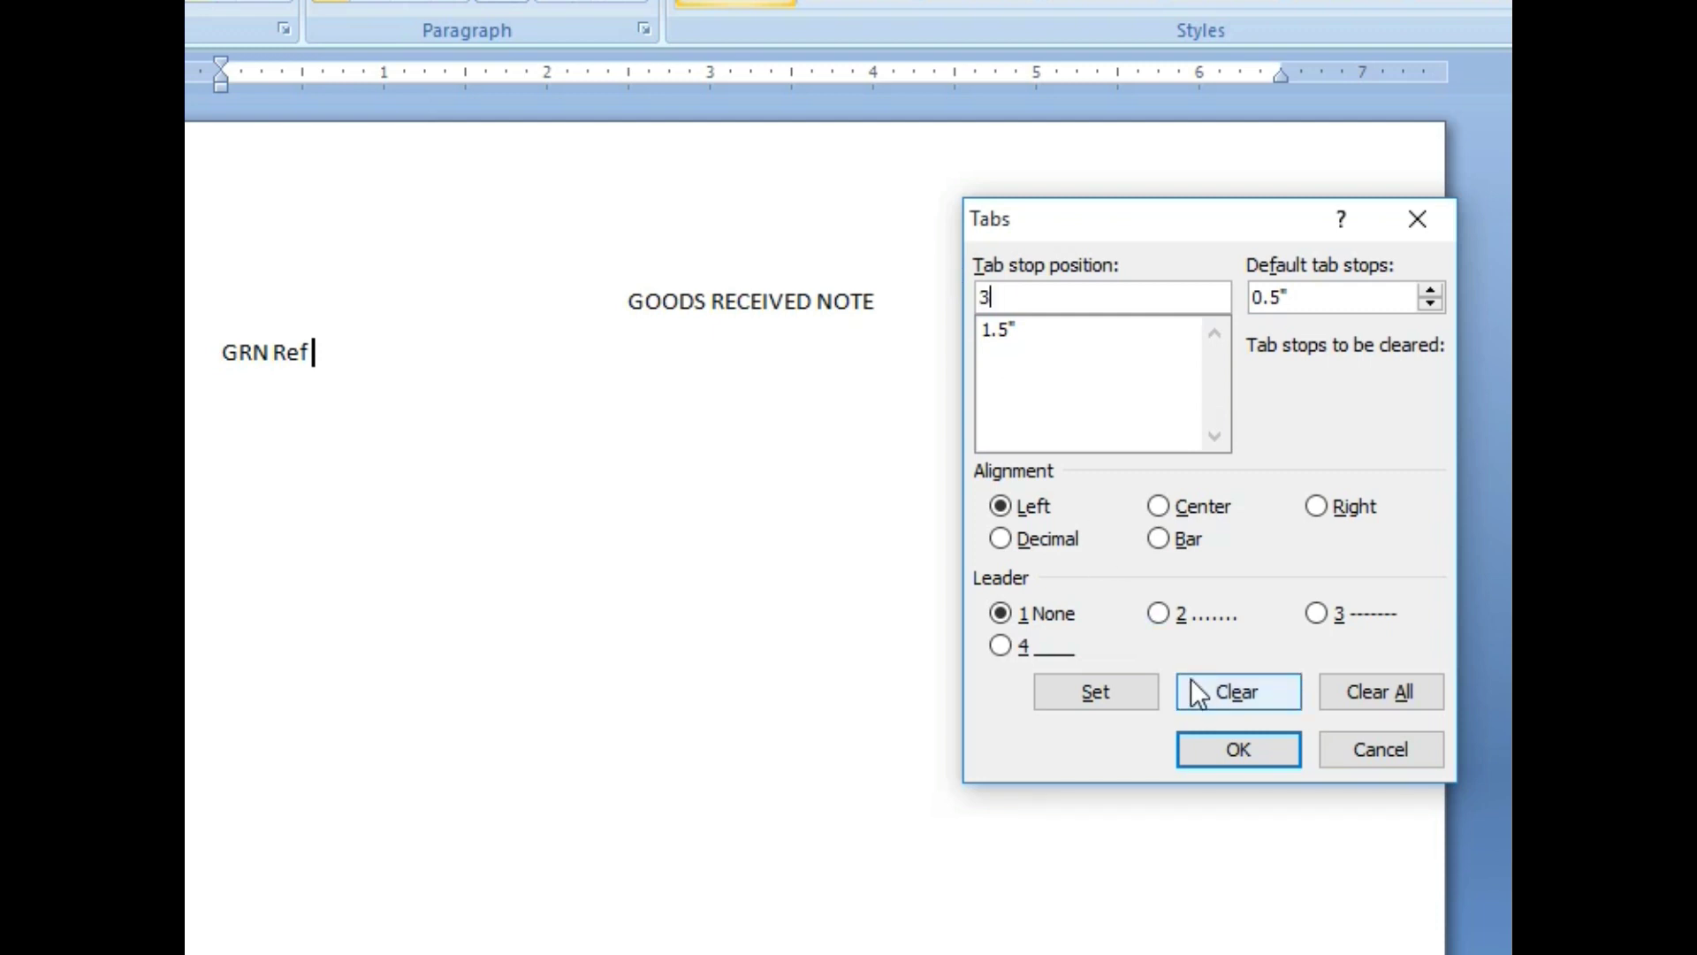
click(1163, 613)
click(1317, 612)
click(1032, 645)
click(1116, 694)
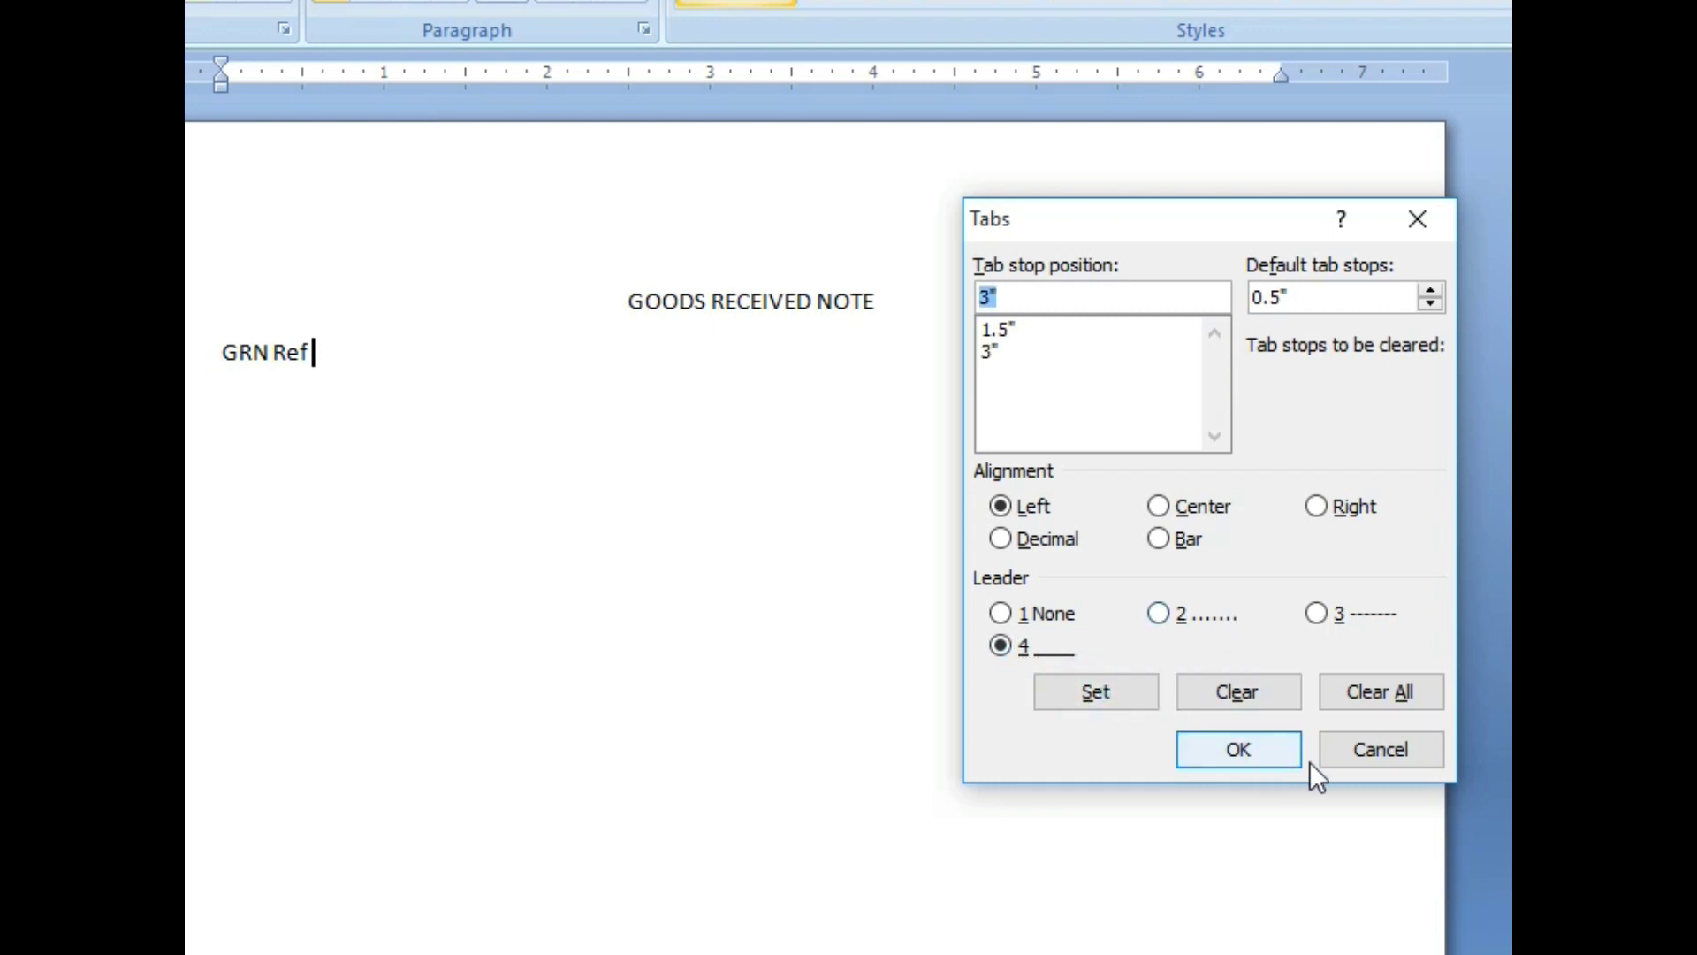
click(1238, 749)
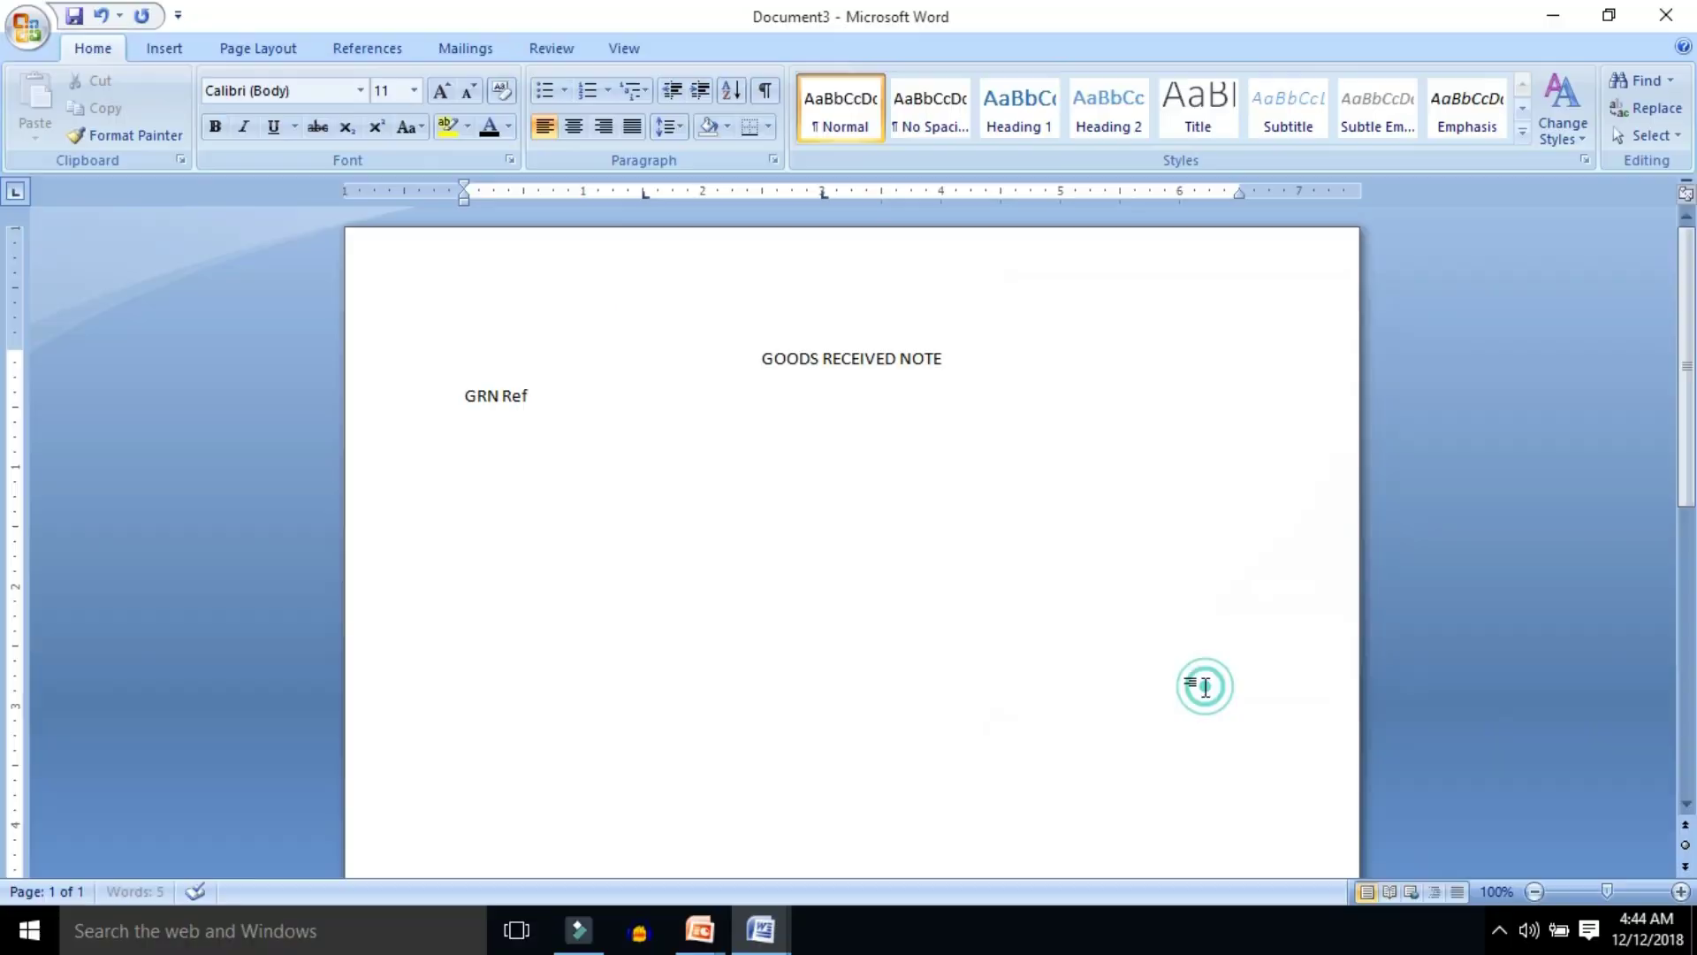
Add underlined fill-in blanks for GRN Ref, Date and Challan No.
key(Tab)
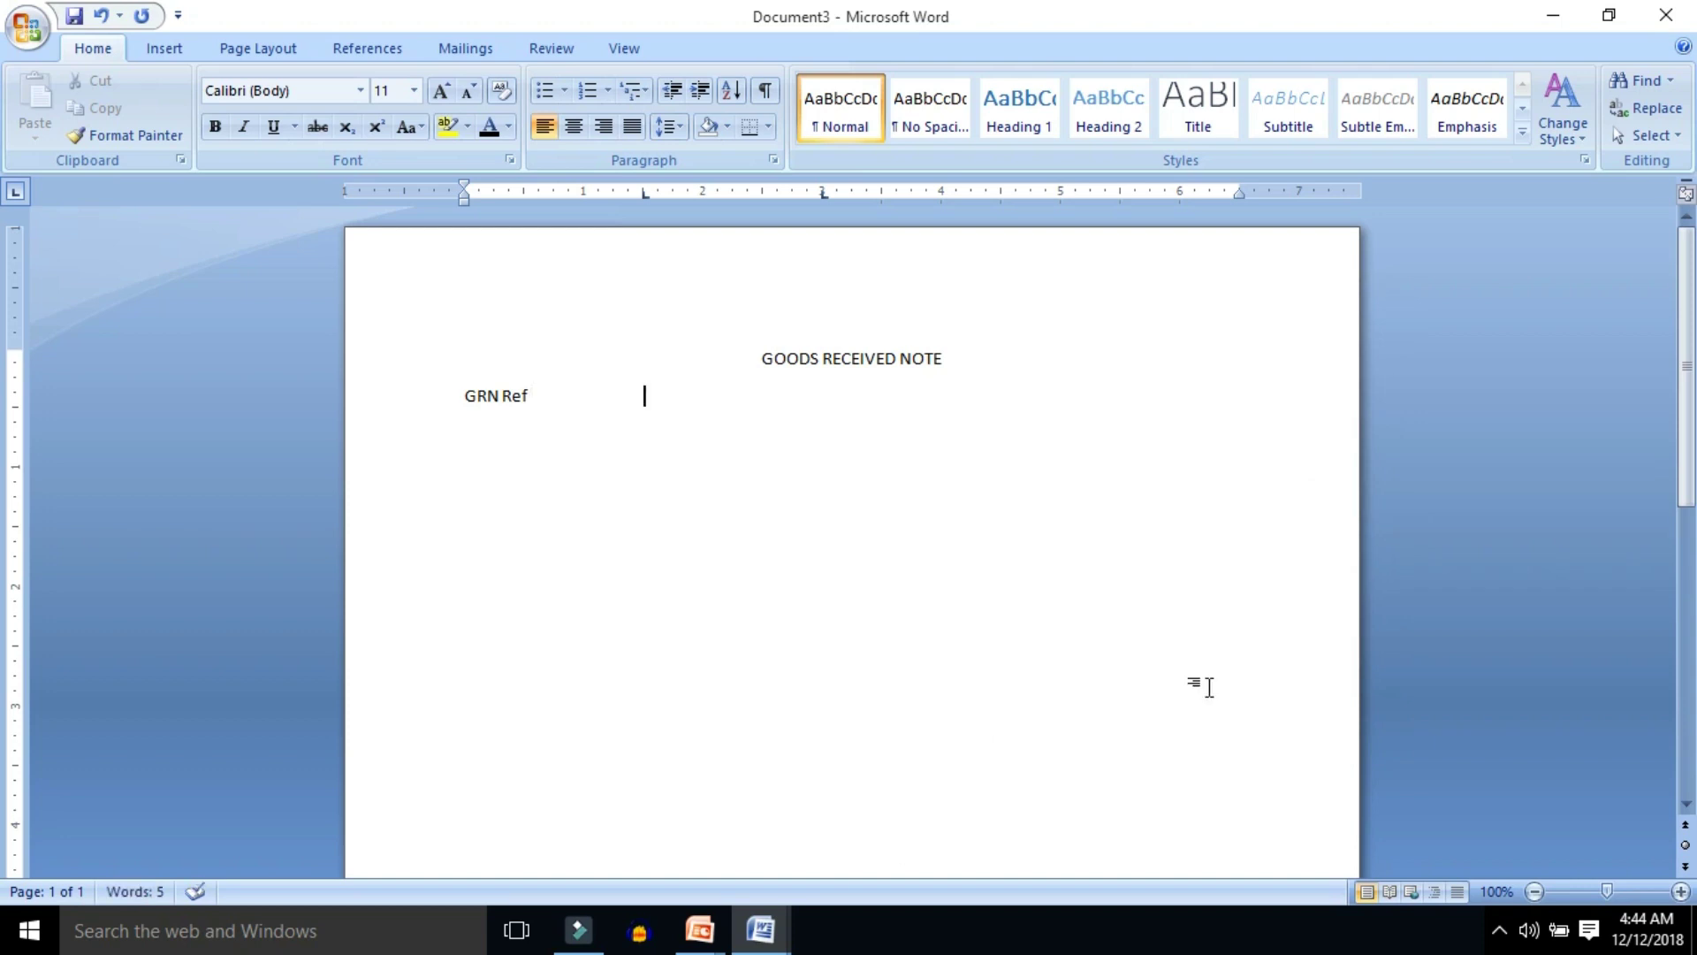
text(__________________)
key(Return)
text(Date)
key(Tab)
text(__________________)
key(Return)
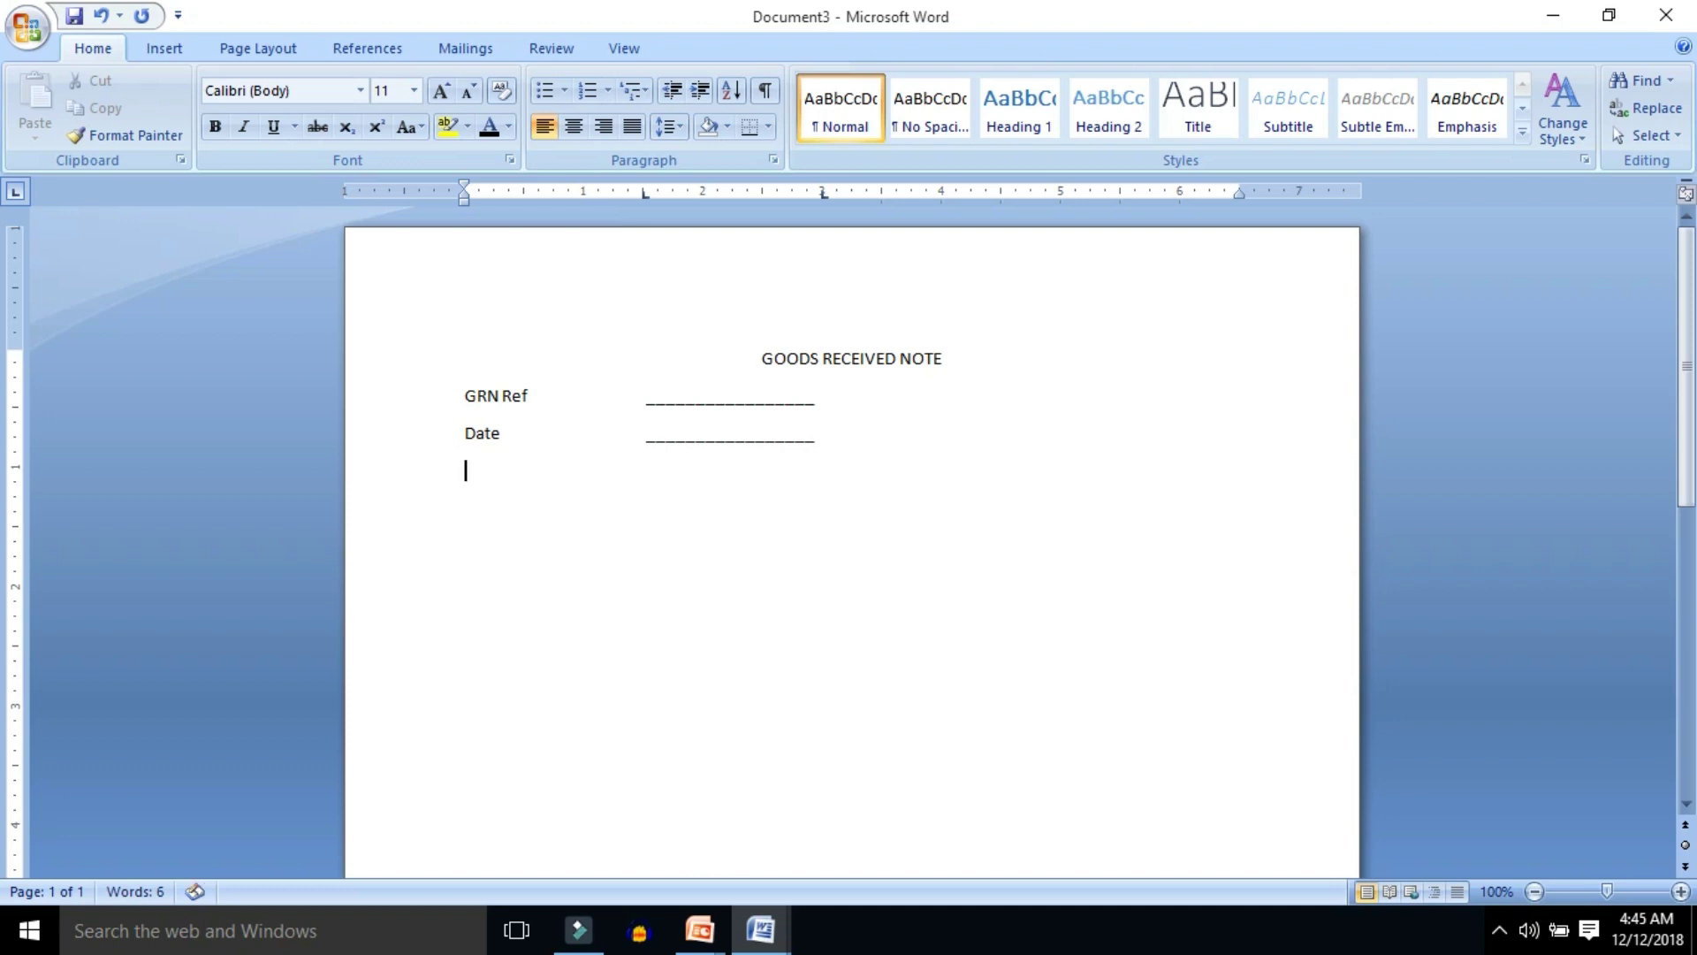
text(Challan)
key(BackSpace)
key(BackSpace)
key(BackSpace)
key(BackSpace)
text(llan N)
key(Tab)
key(ctrl+v)
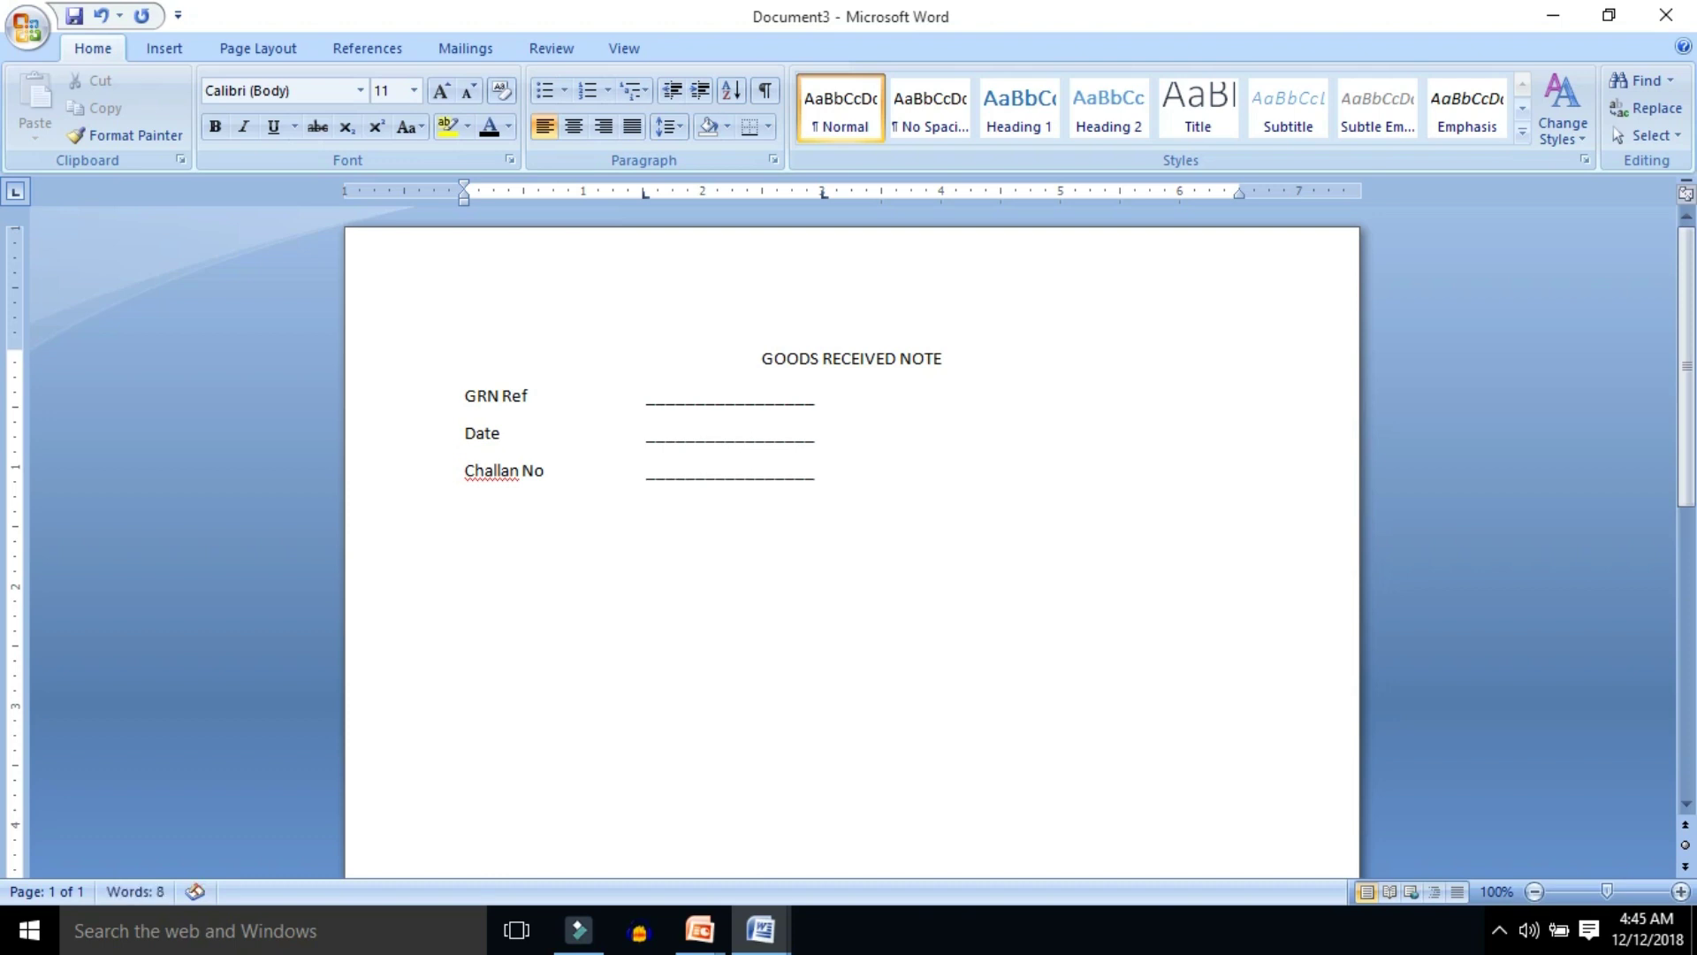
key(Return)
Add Invoice No, Invoice Date and P.O. No. lines, each with a pasted underline blank.
text(Invoice)
text( No)
key(Tab)
key(ctrl+v)
key(Return)
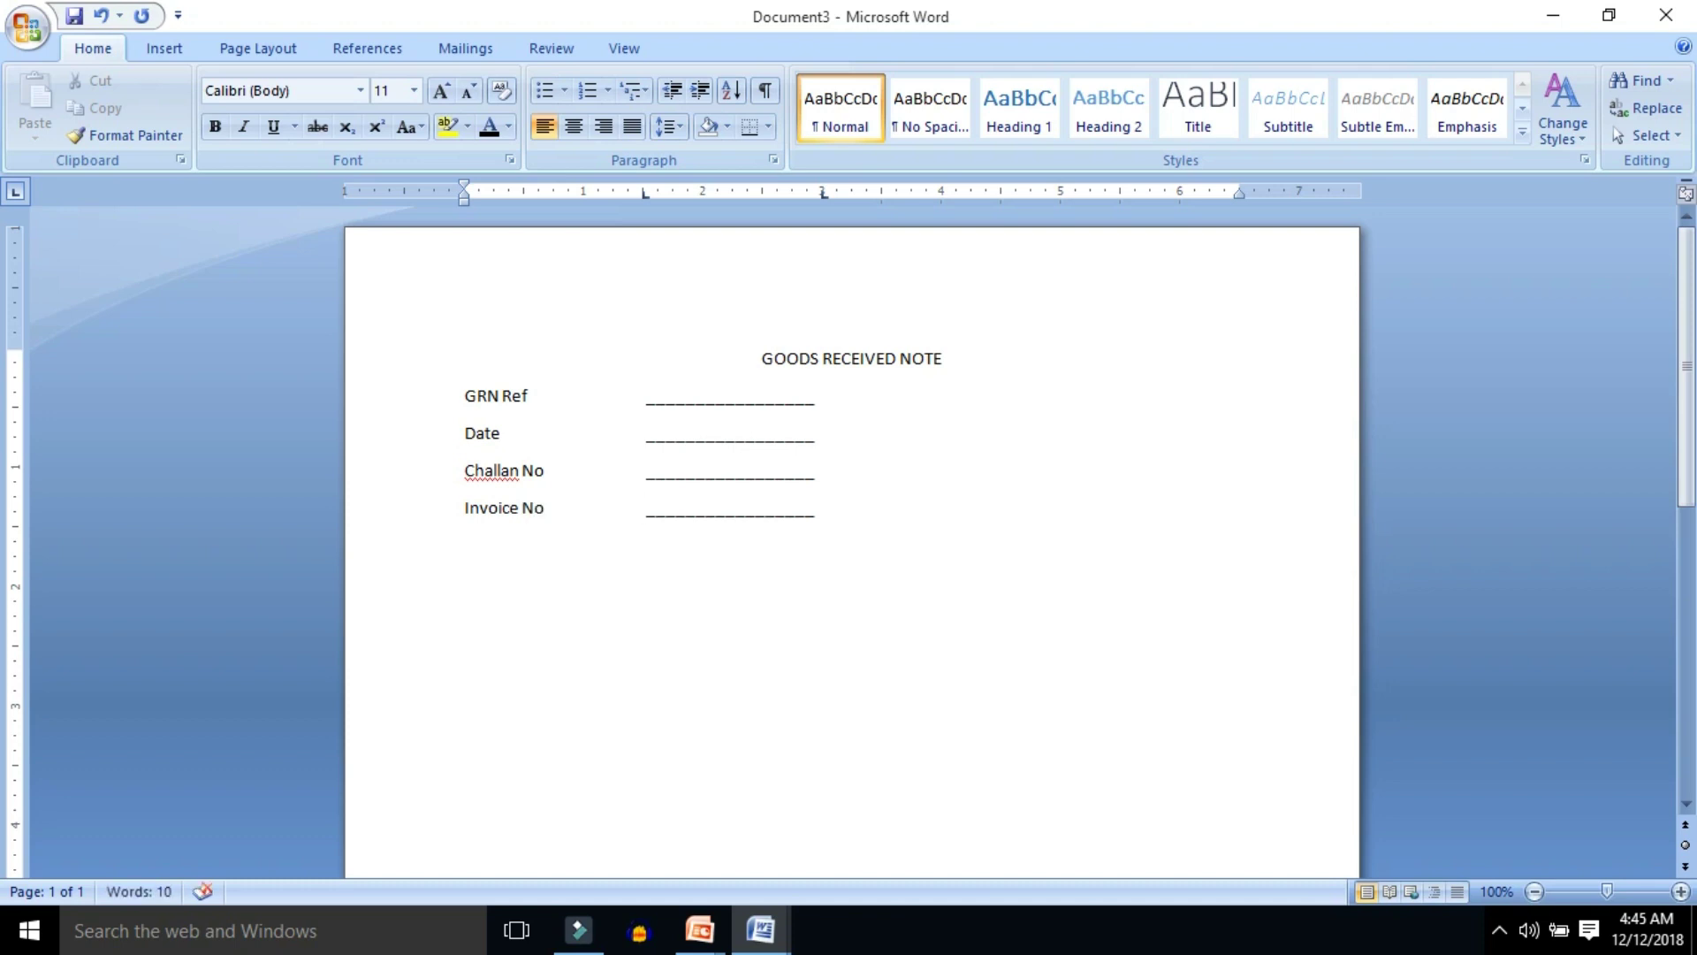
text(Invoice Date)
key(Tab)
key(ctrl+v)
key(Return)
text(P.O. No.)
key(Tab)
key(ctrl+v)
key(Return)
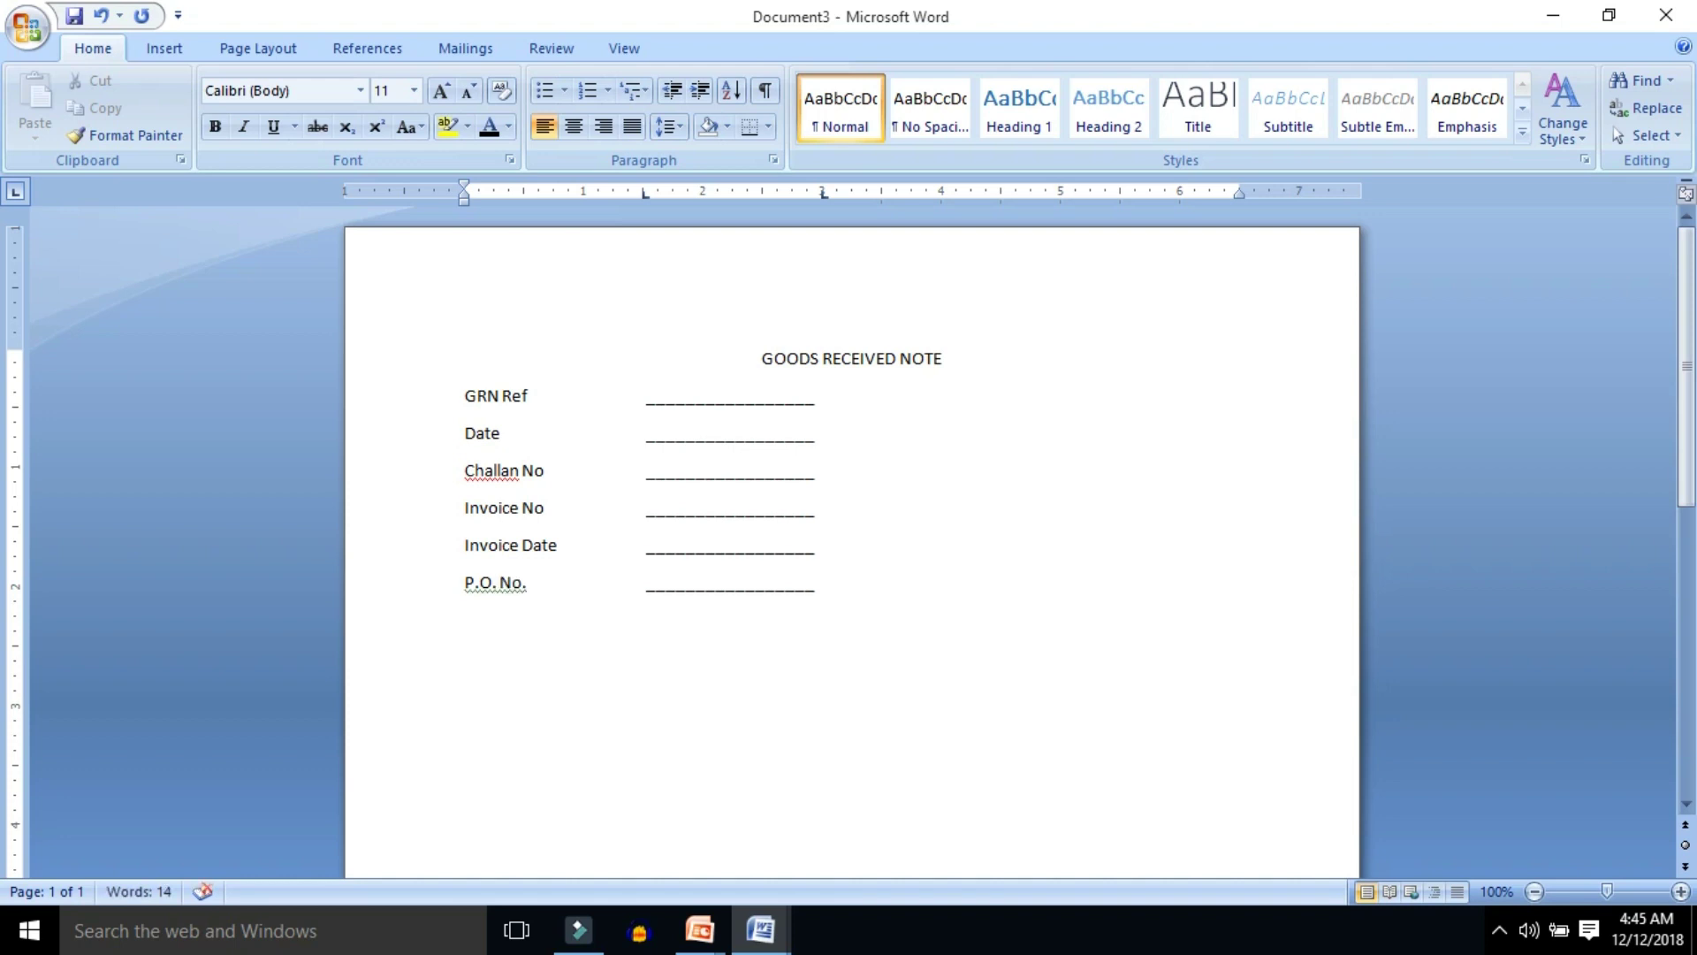
After a blank line, add Name of Supplier and Address lines with underline blanks.
key(Return)
text(Name of Supplier)
key(Tab)
text(___________________)
key(Return)
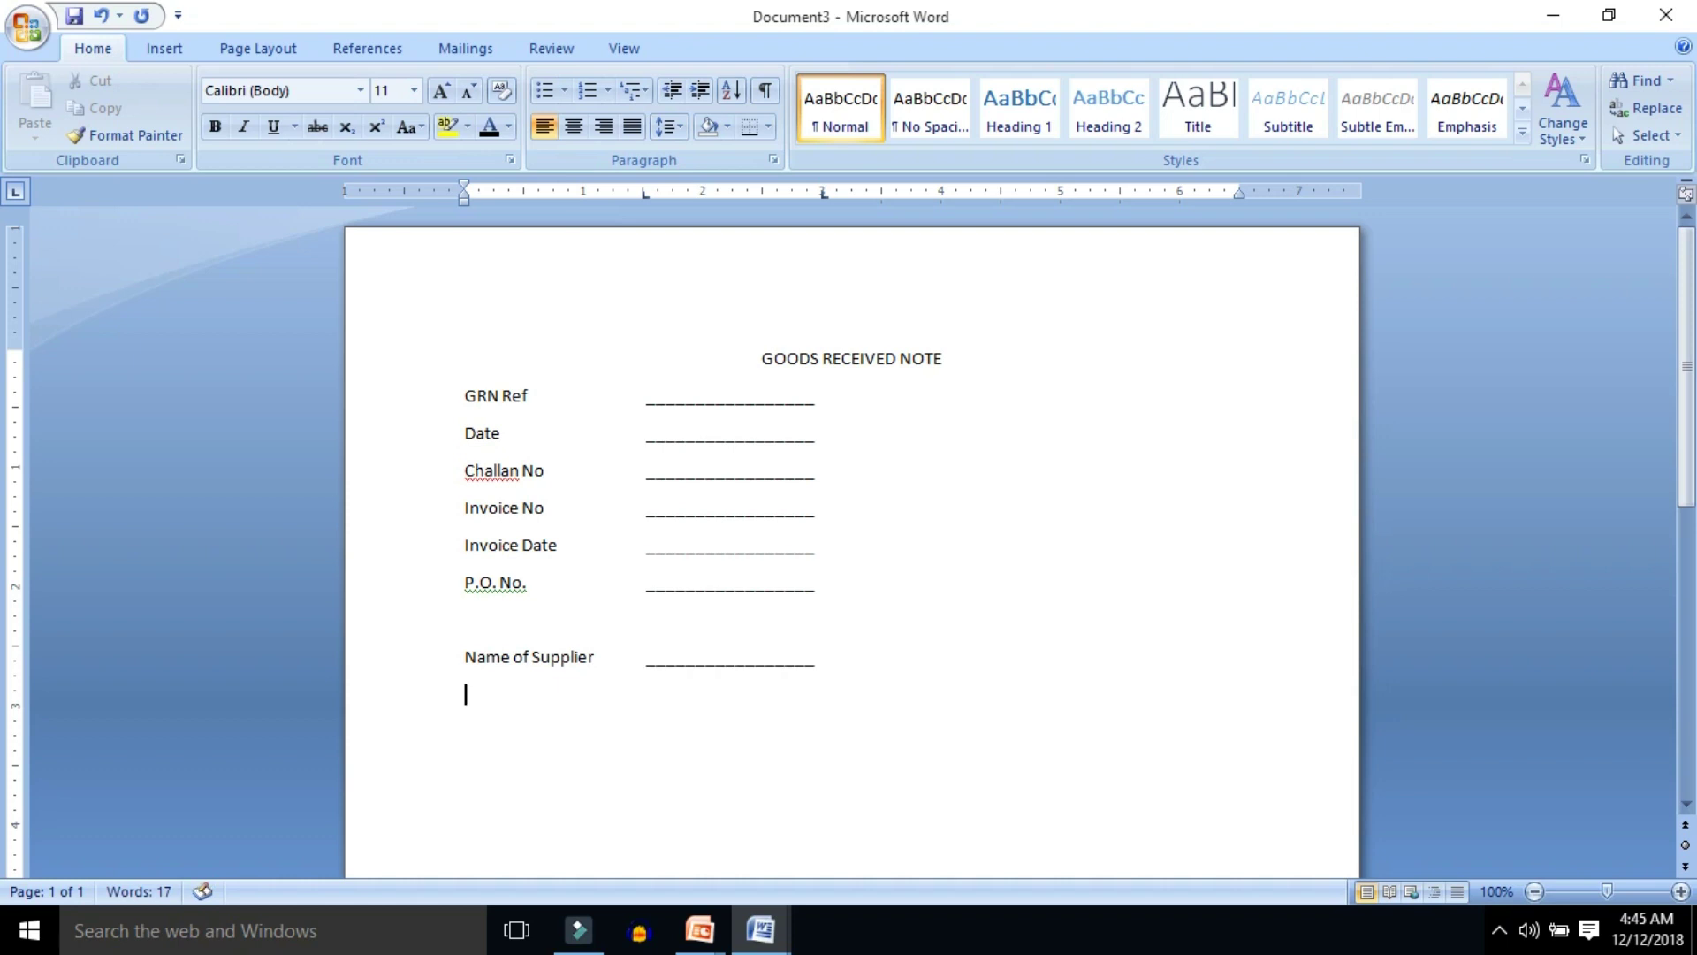
text(Address)
key(Tab)
text(___________________)
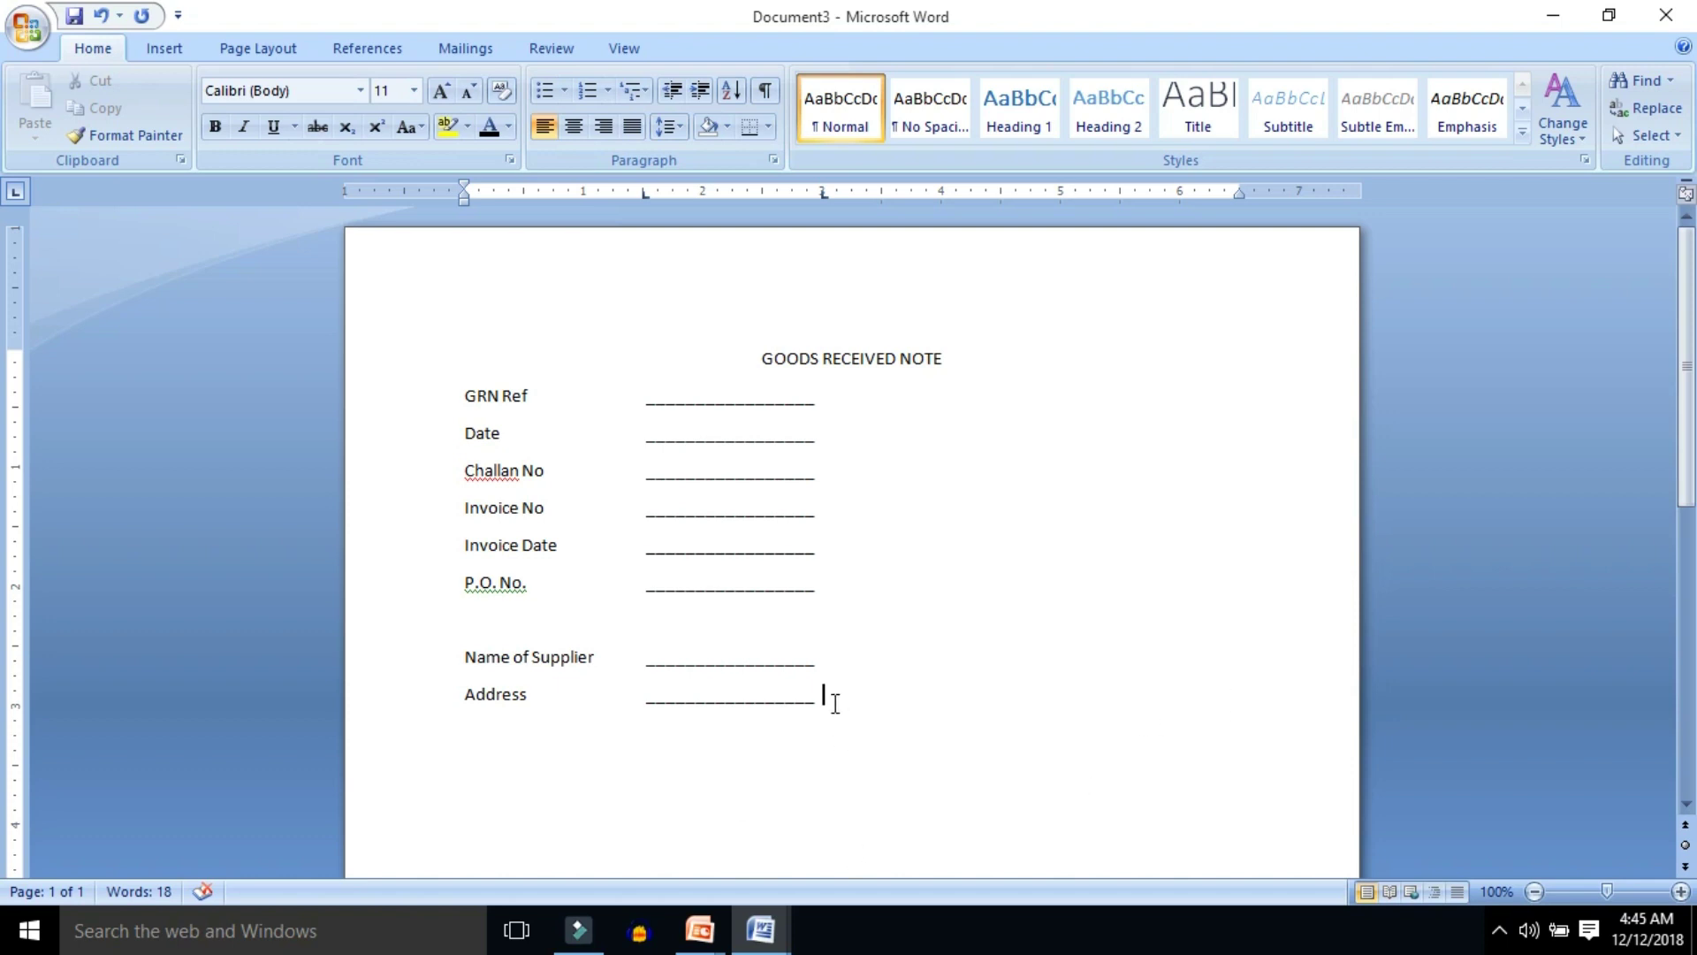
On the Address line, replace the 3-inch tab stop with a 6-inch stop using an underline leader.
click(824, 704)
key(alt)
key(o)
key(t)
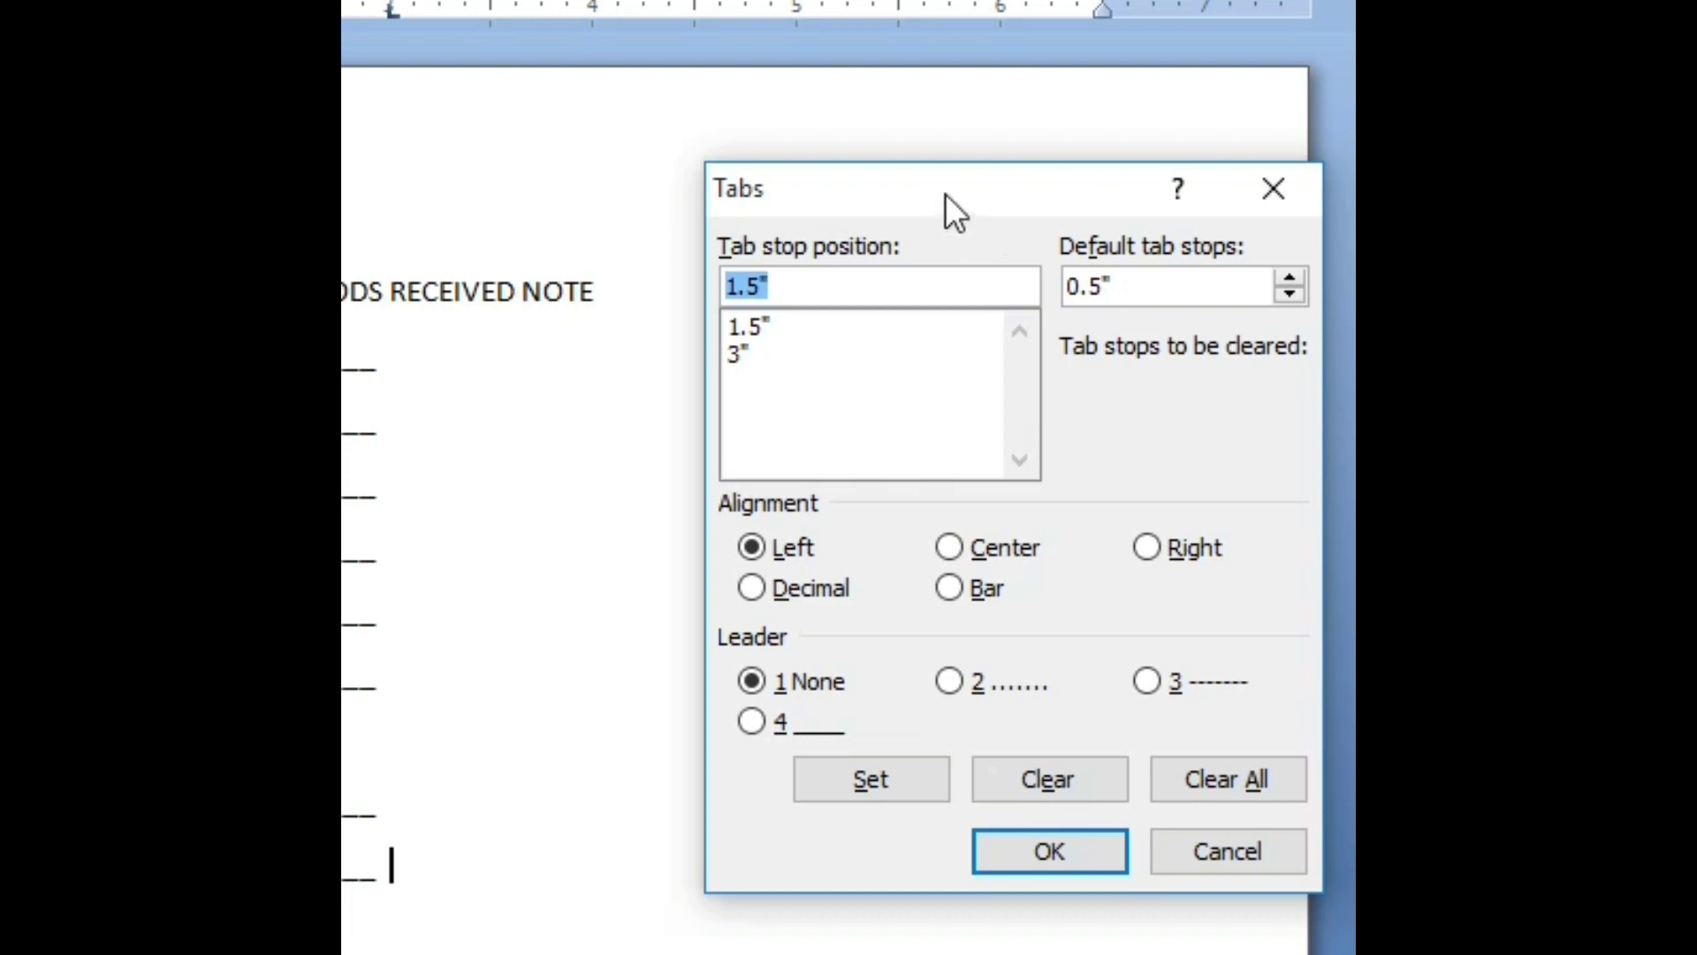
drag(946, 193, 816, 108)
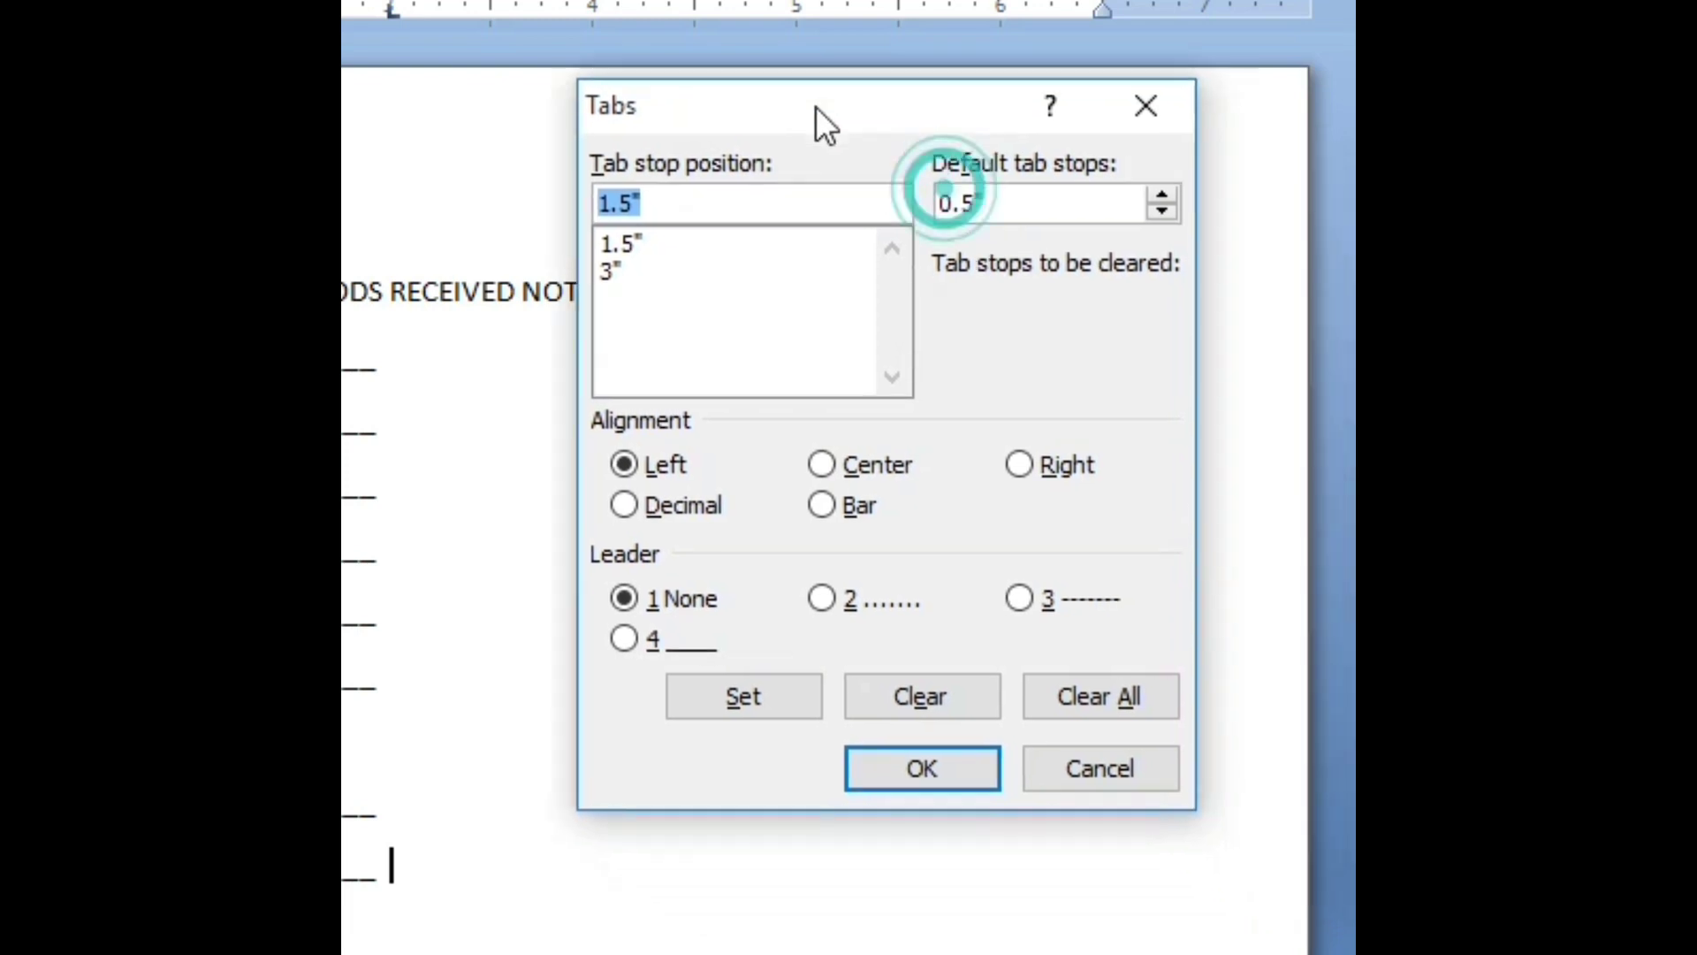
click(618, 269)
click(918, 695)
drag(845, 106, 684, 101)
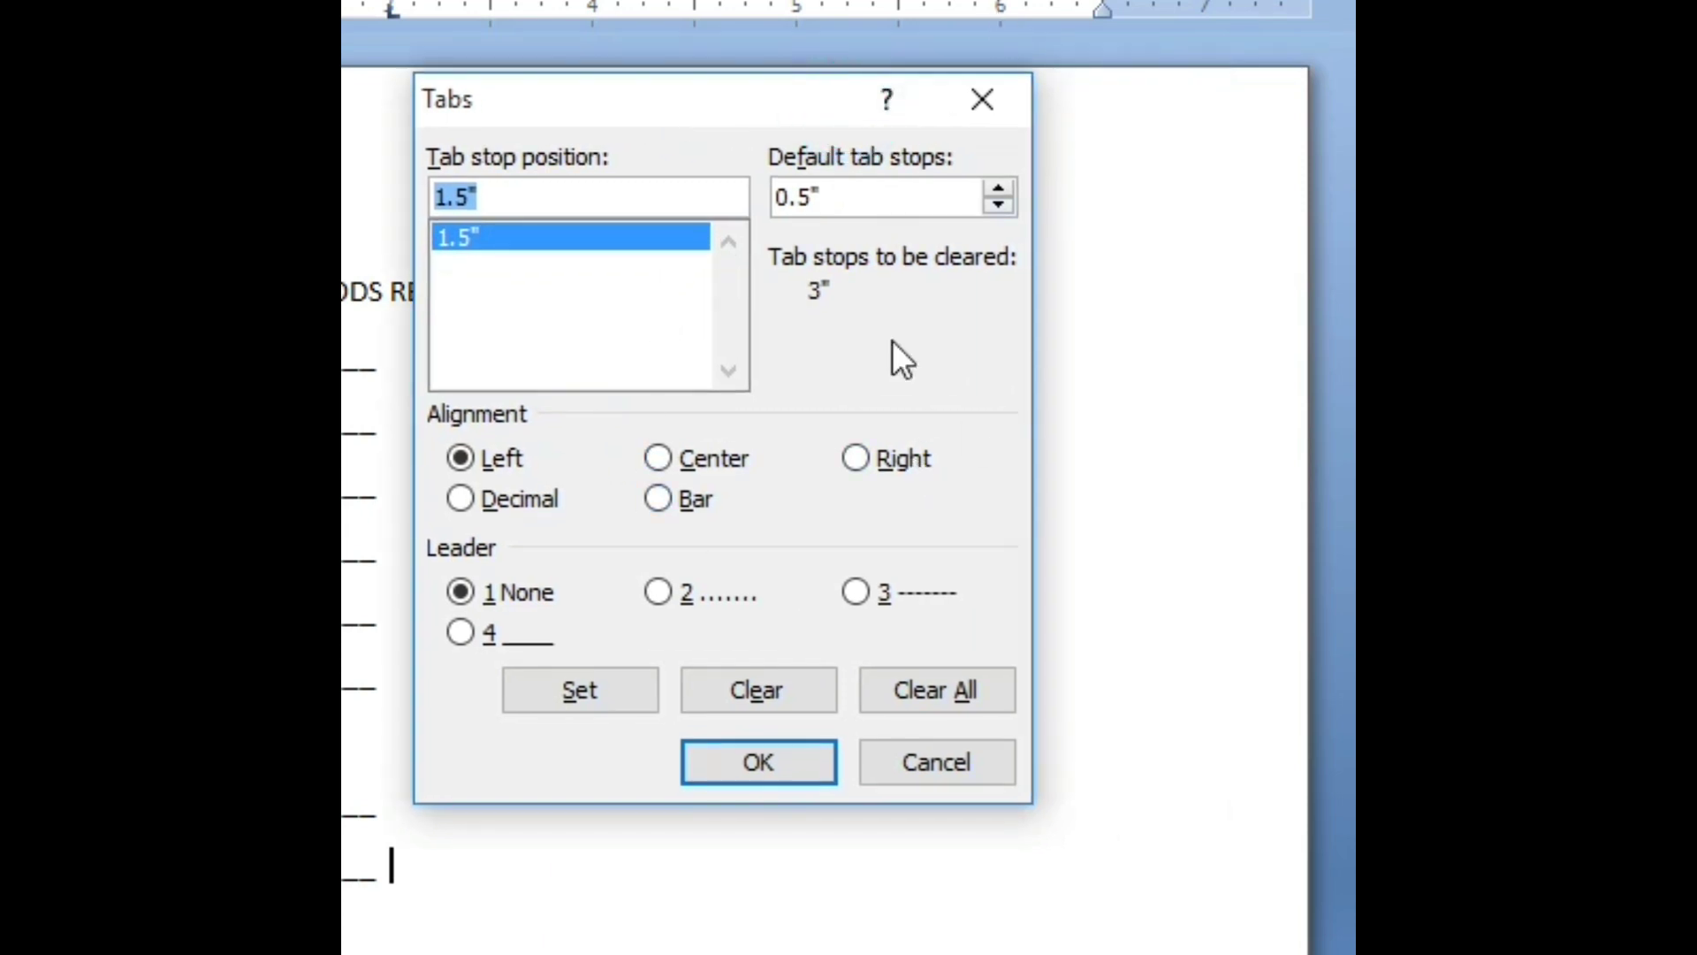
text(6)
click(534, 633)
click(566, 688)
click(727, 753)
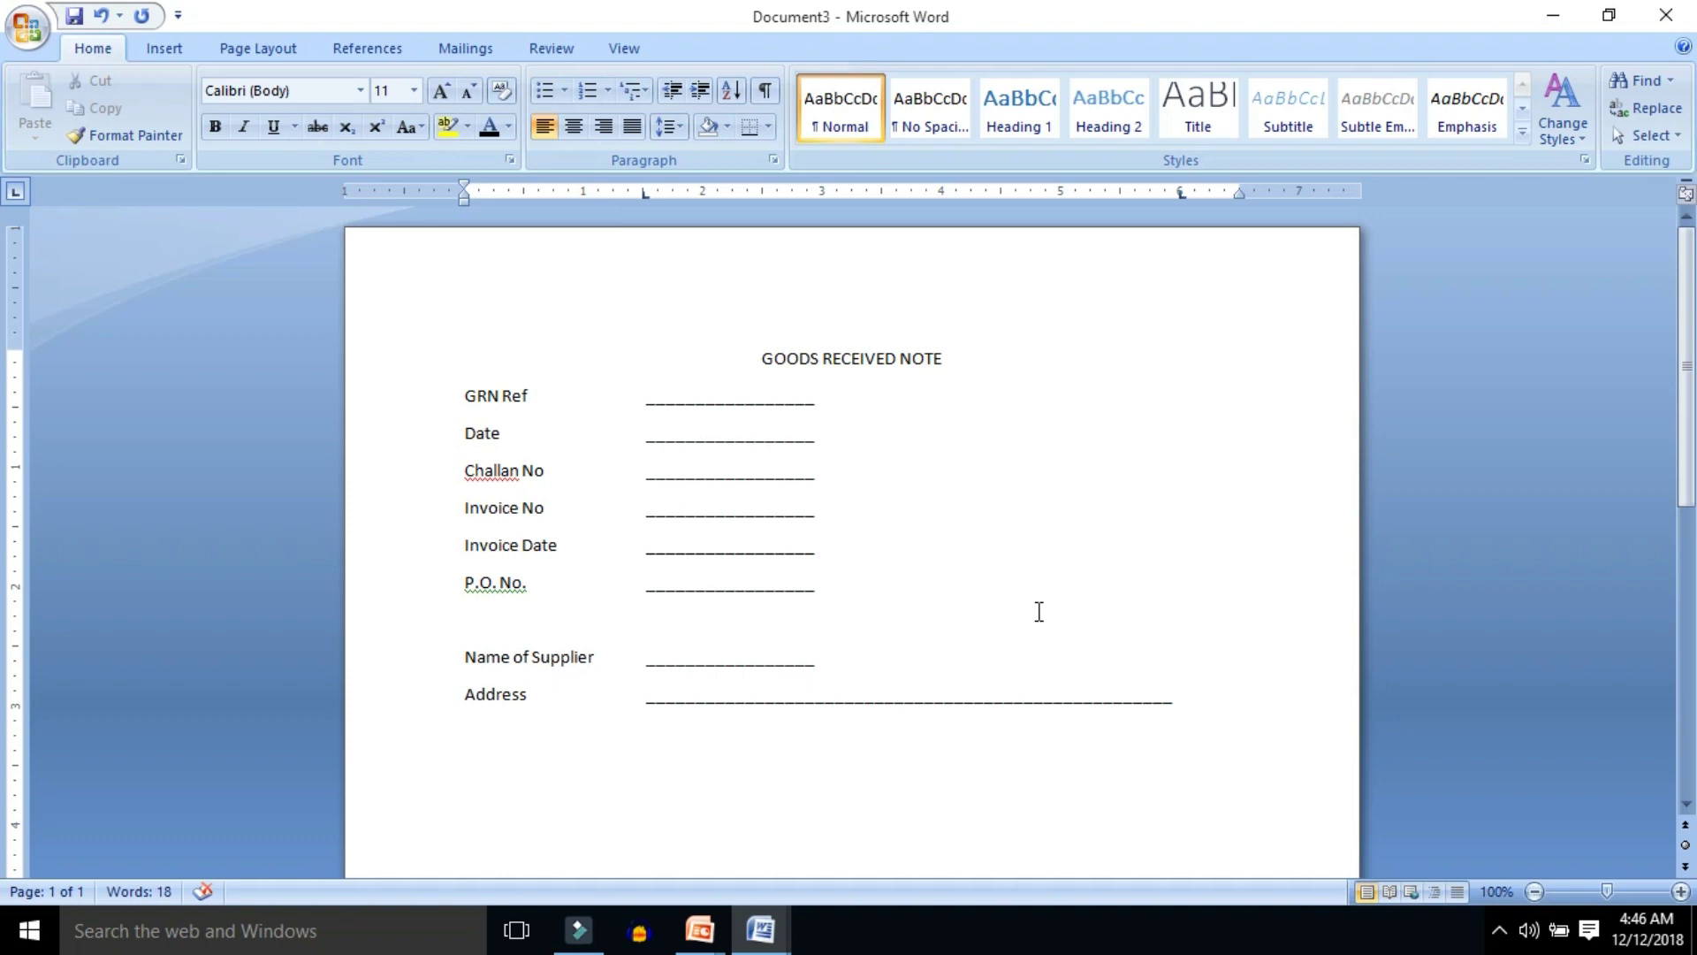
Start an empty line below Address and scroll to check the page.
key(Return)
scroll(896, 460, down, 3)
scroll(896, 460, down, 1)
scroll(896, 461, down, 1)
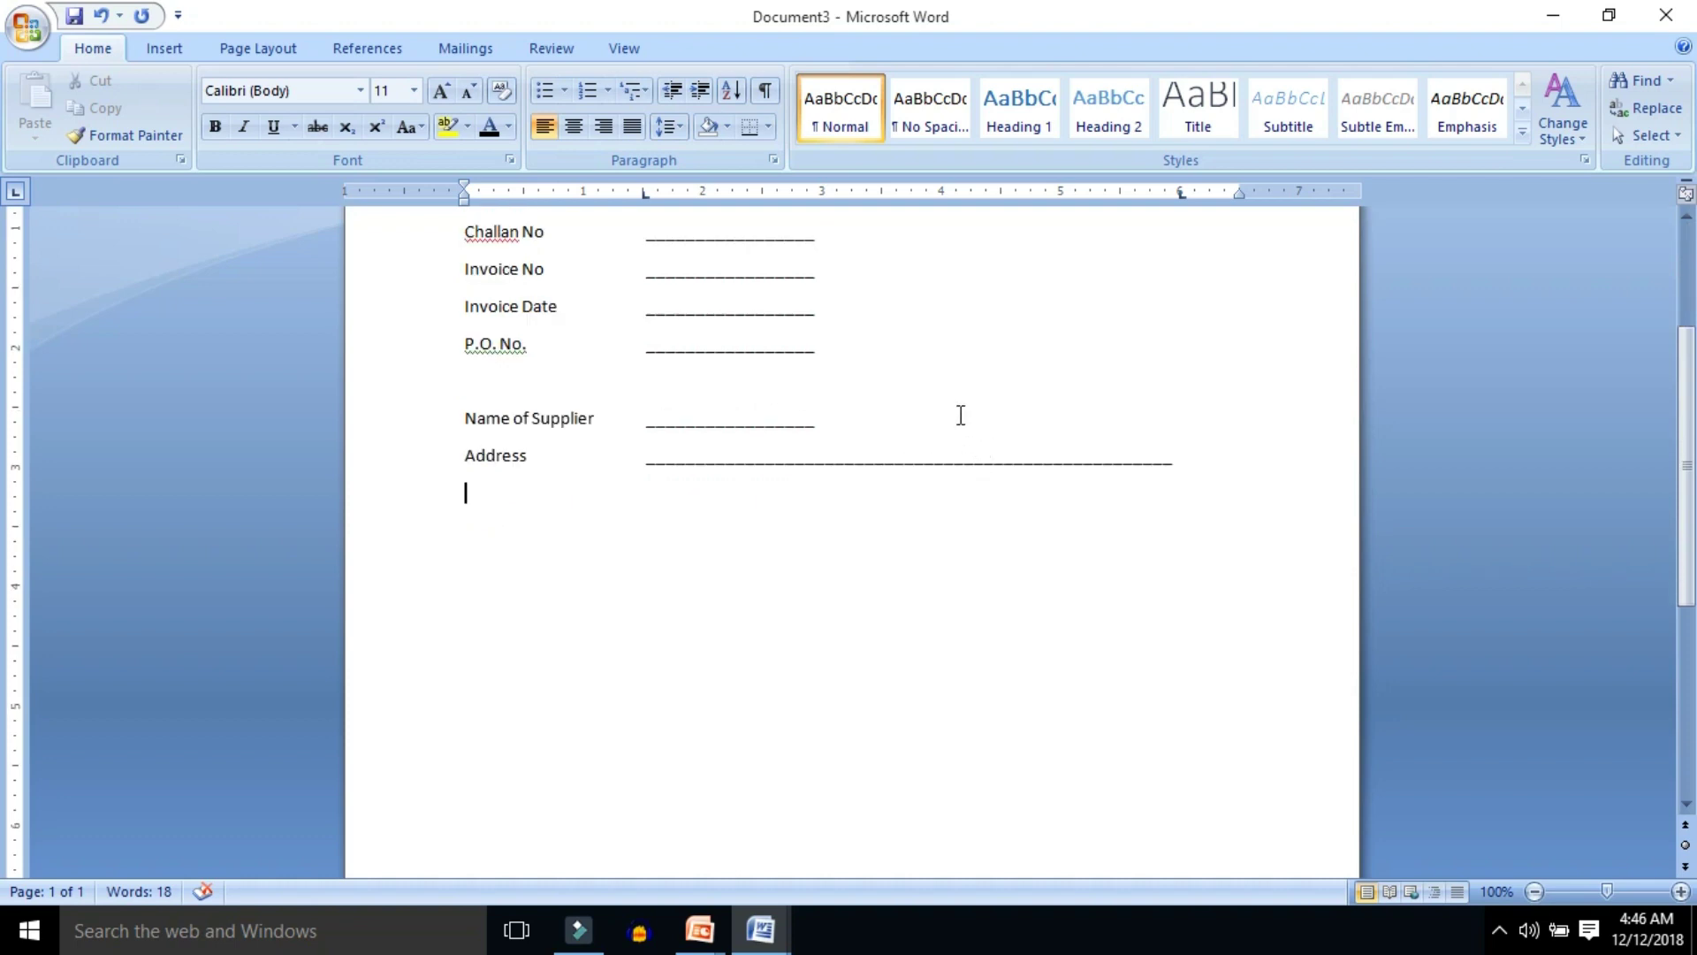
scroll(815, 537, down, 9)
scroll(815, 537, up, 5)
scroll(815, 537, up, 3)
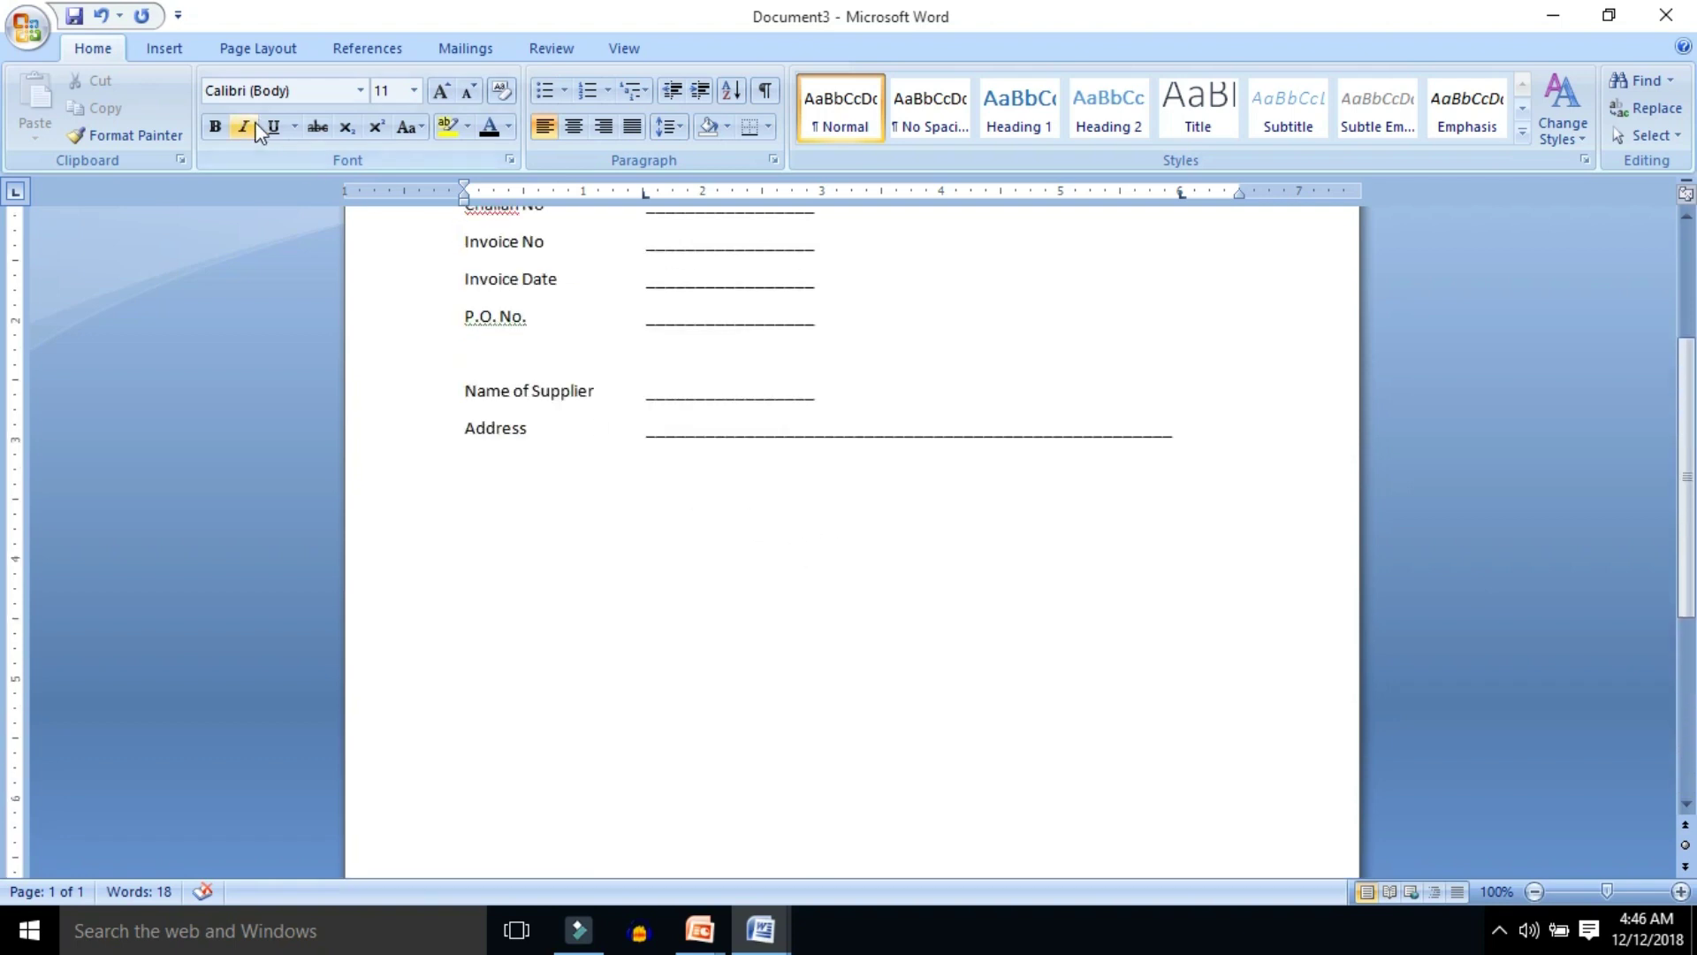
Create a table of 6 columns and 15 rows from Insert > Table > Insert Table.
click(166, 50)
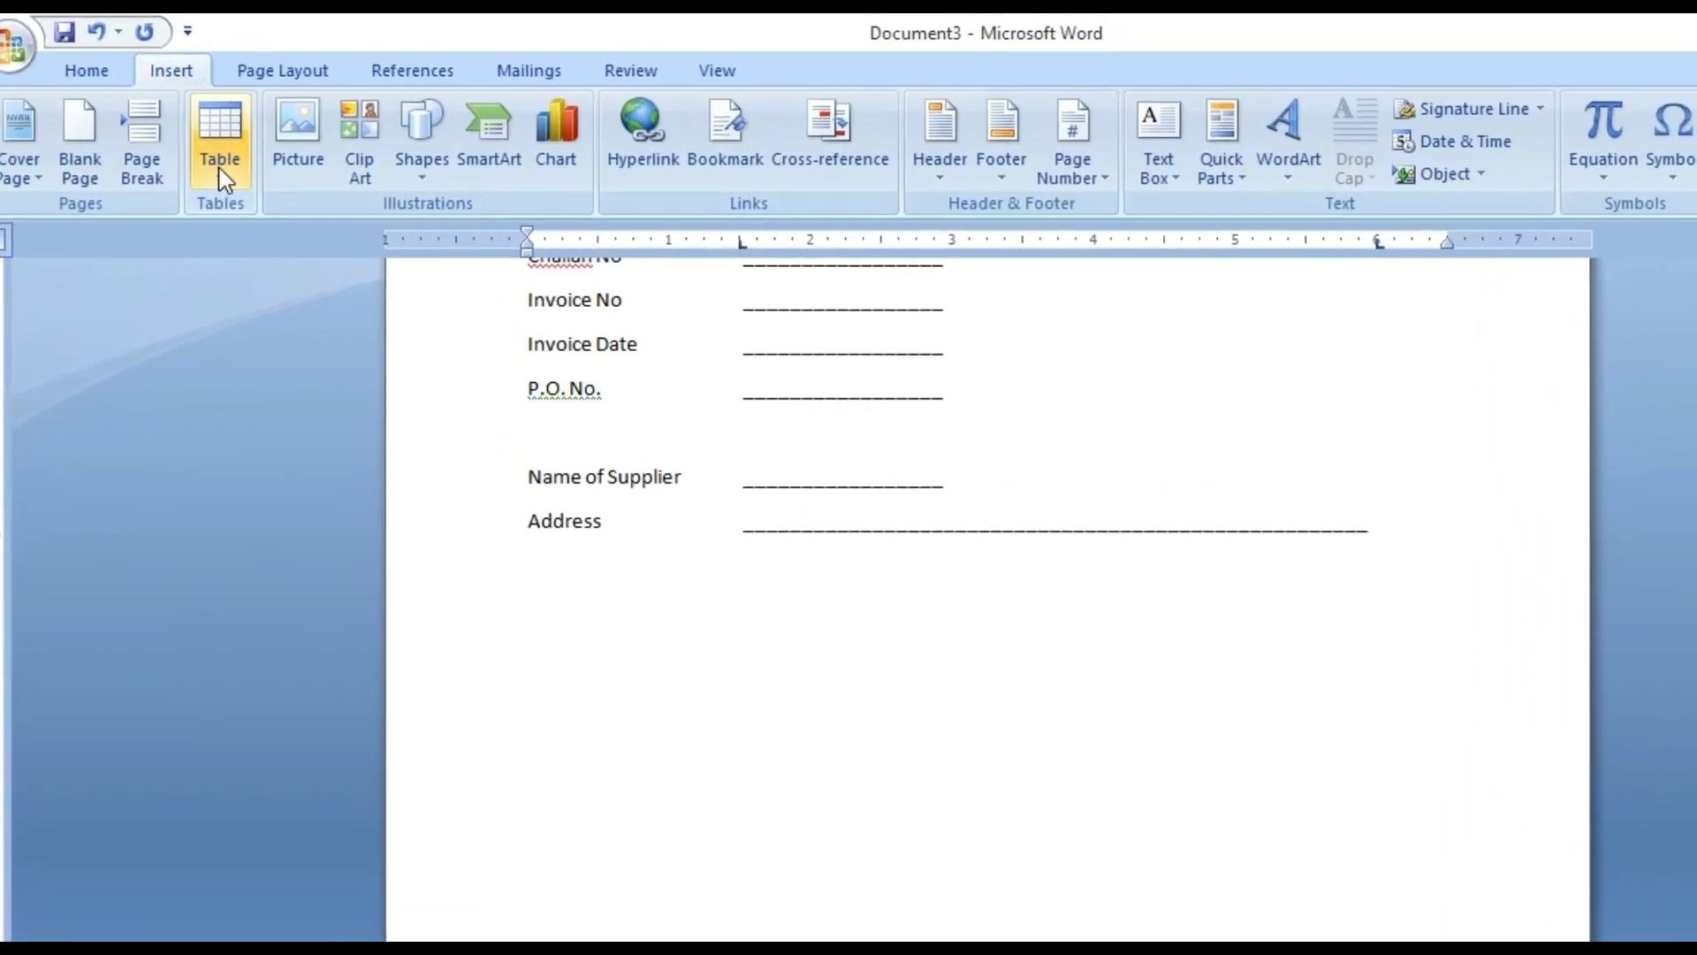
click(221, 168)
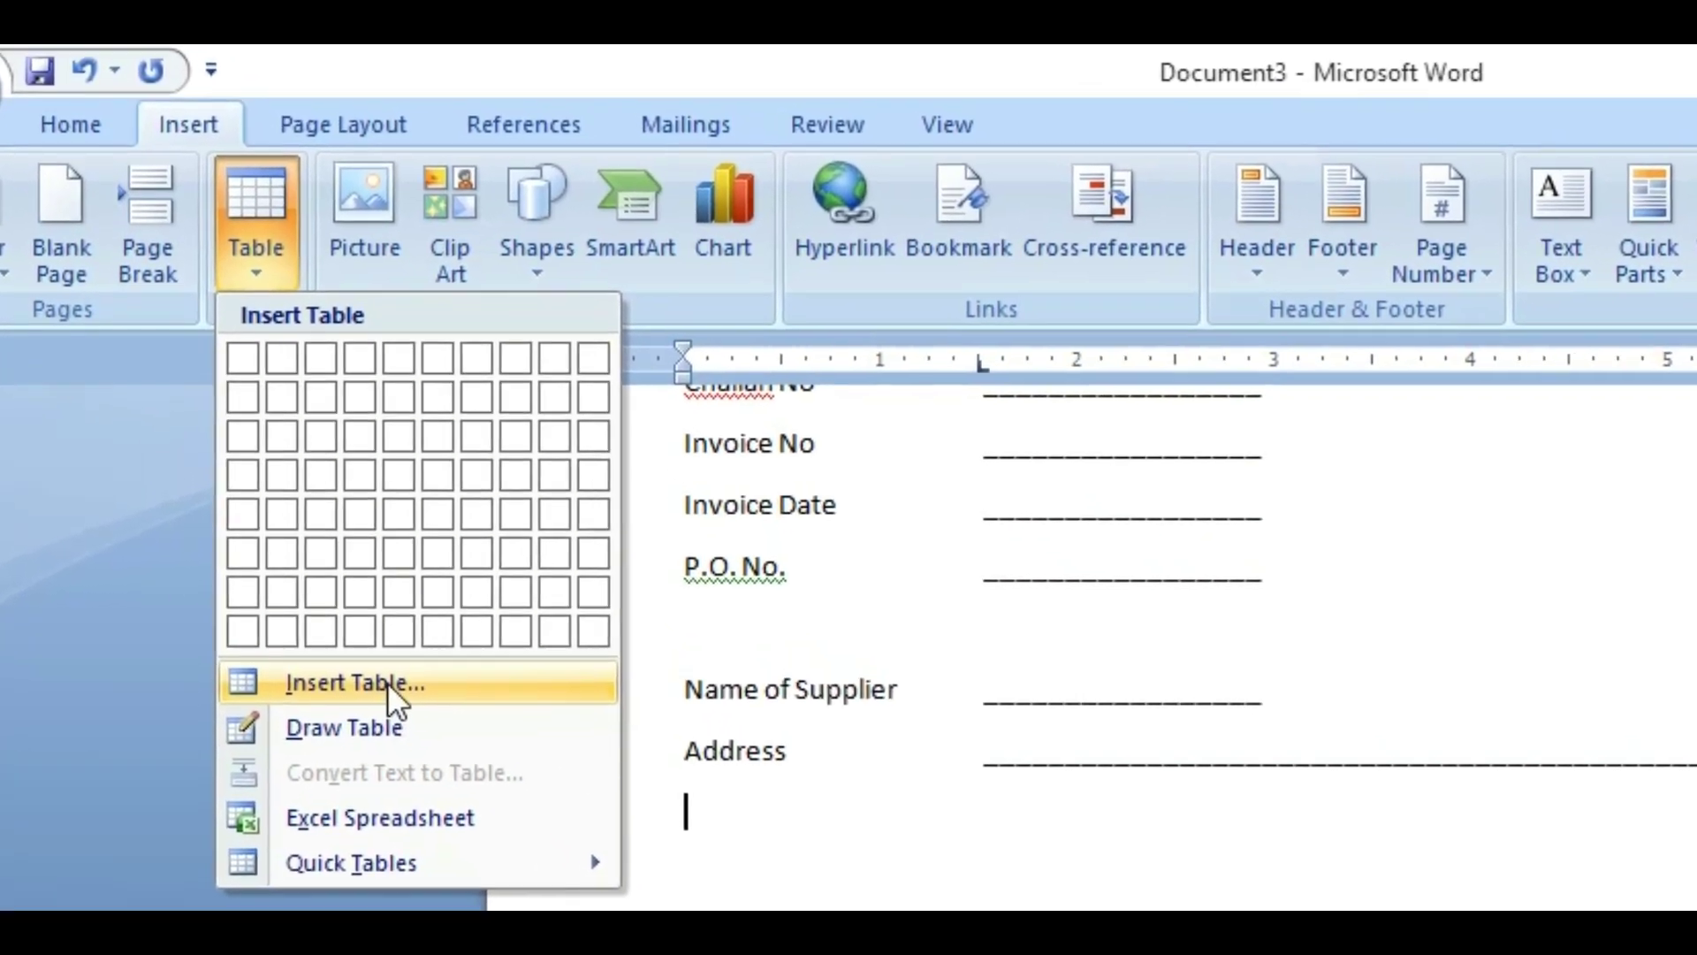
click(372, 625)
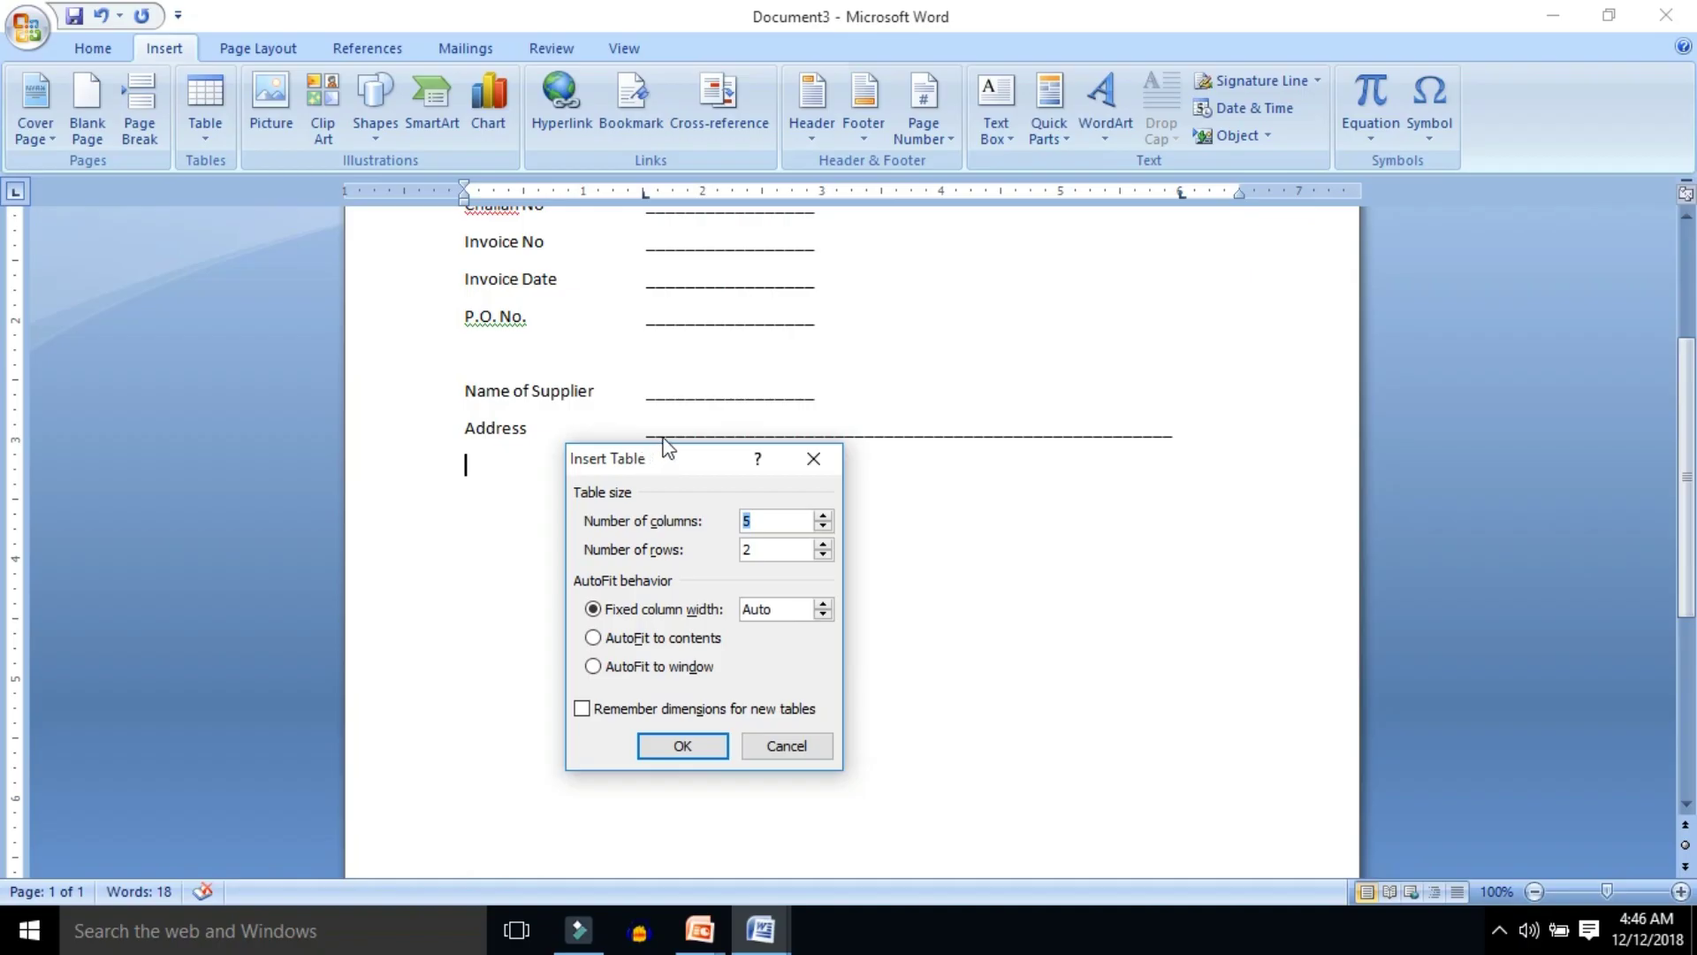
click(778, 520)
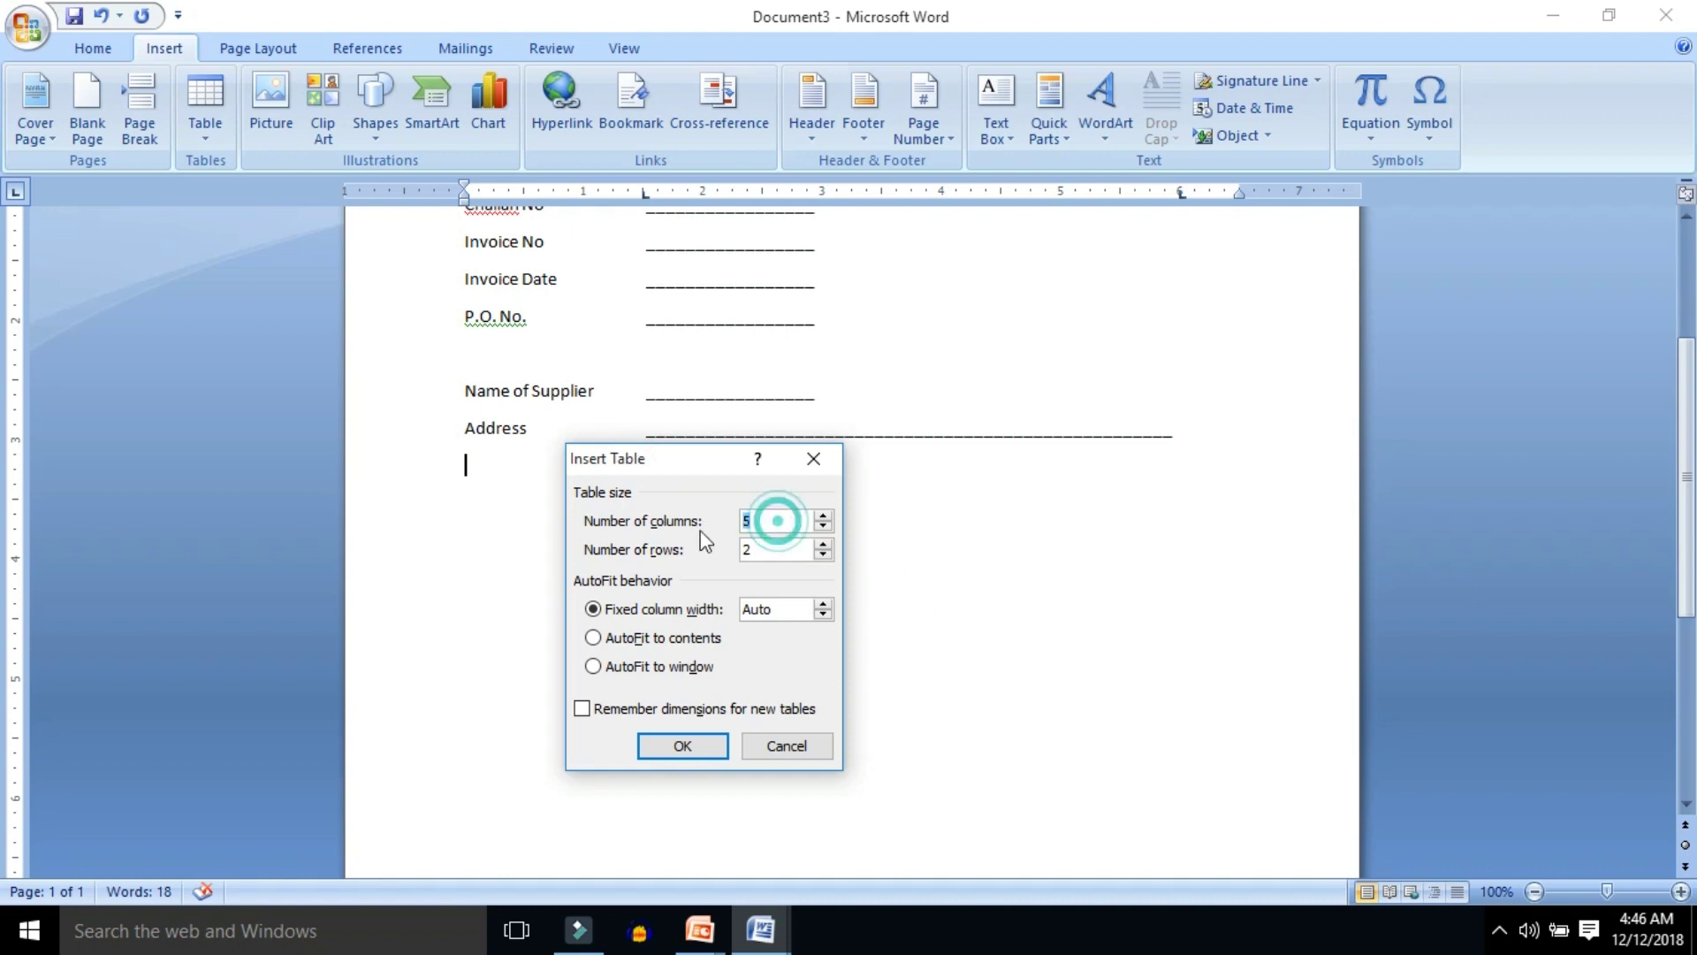
text(6)
drag(765, 549, 743, 554)
text(15)
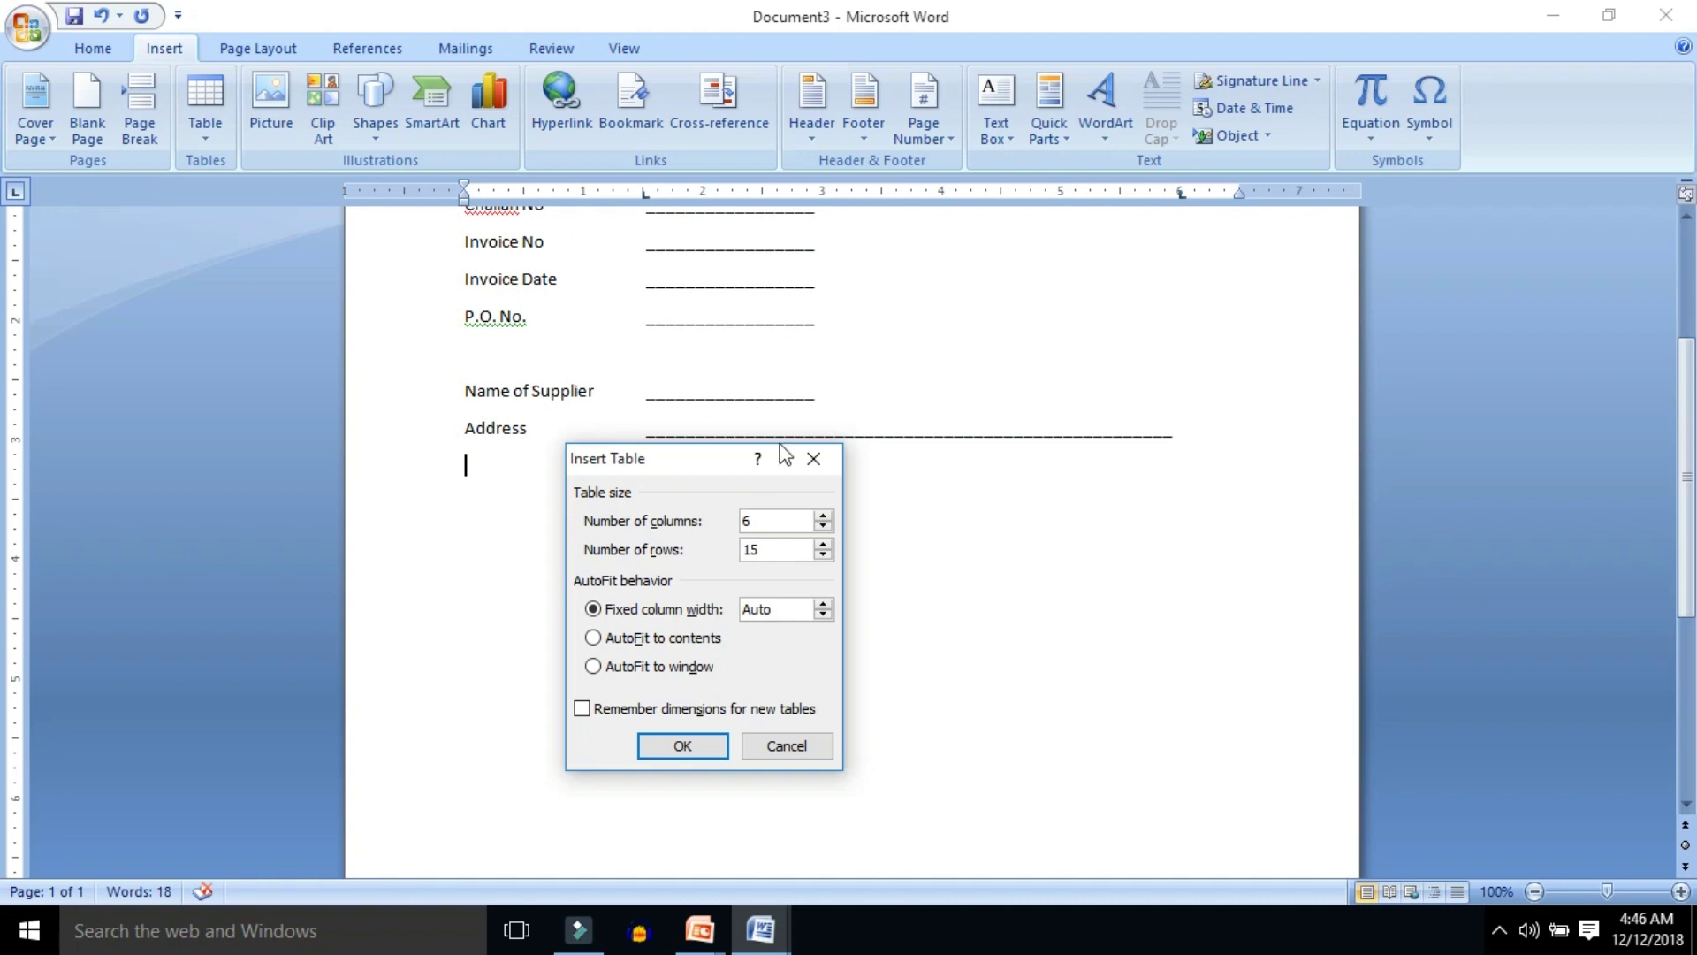
drag(720, 460, 1012, 233)
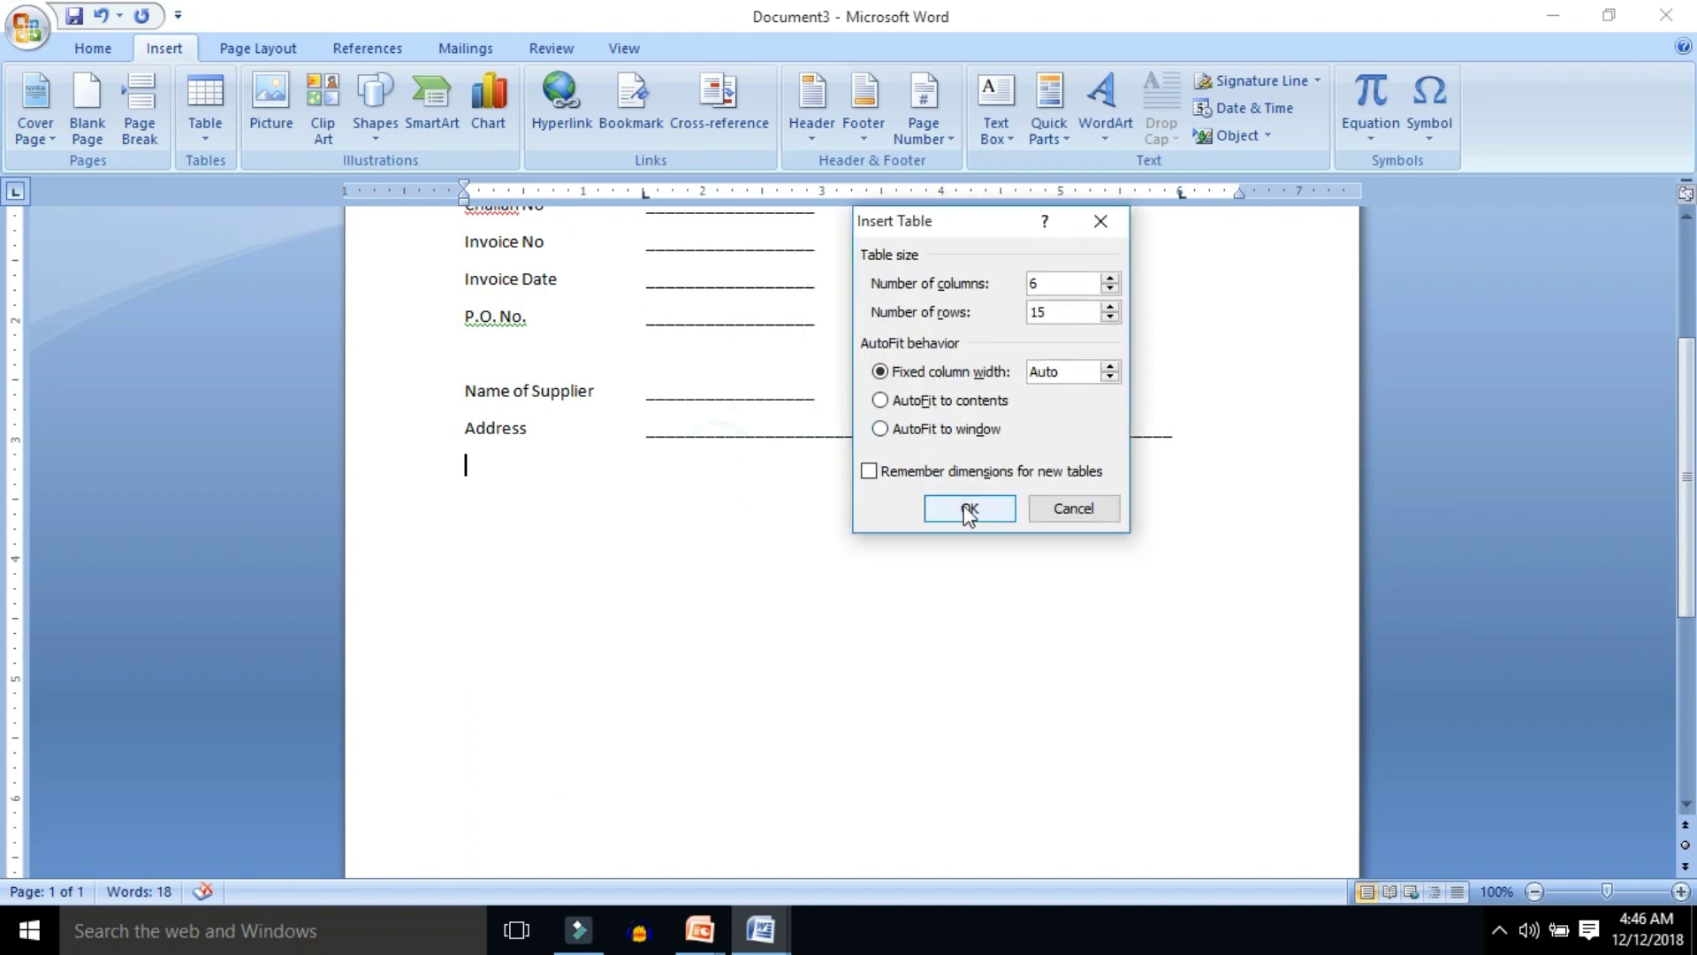
click(965, 516)
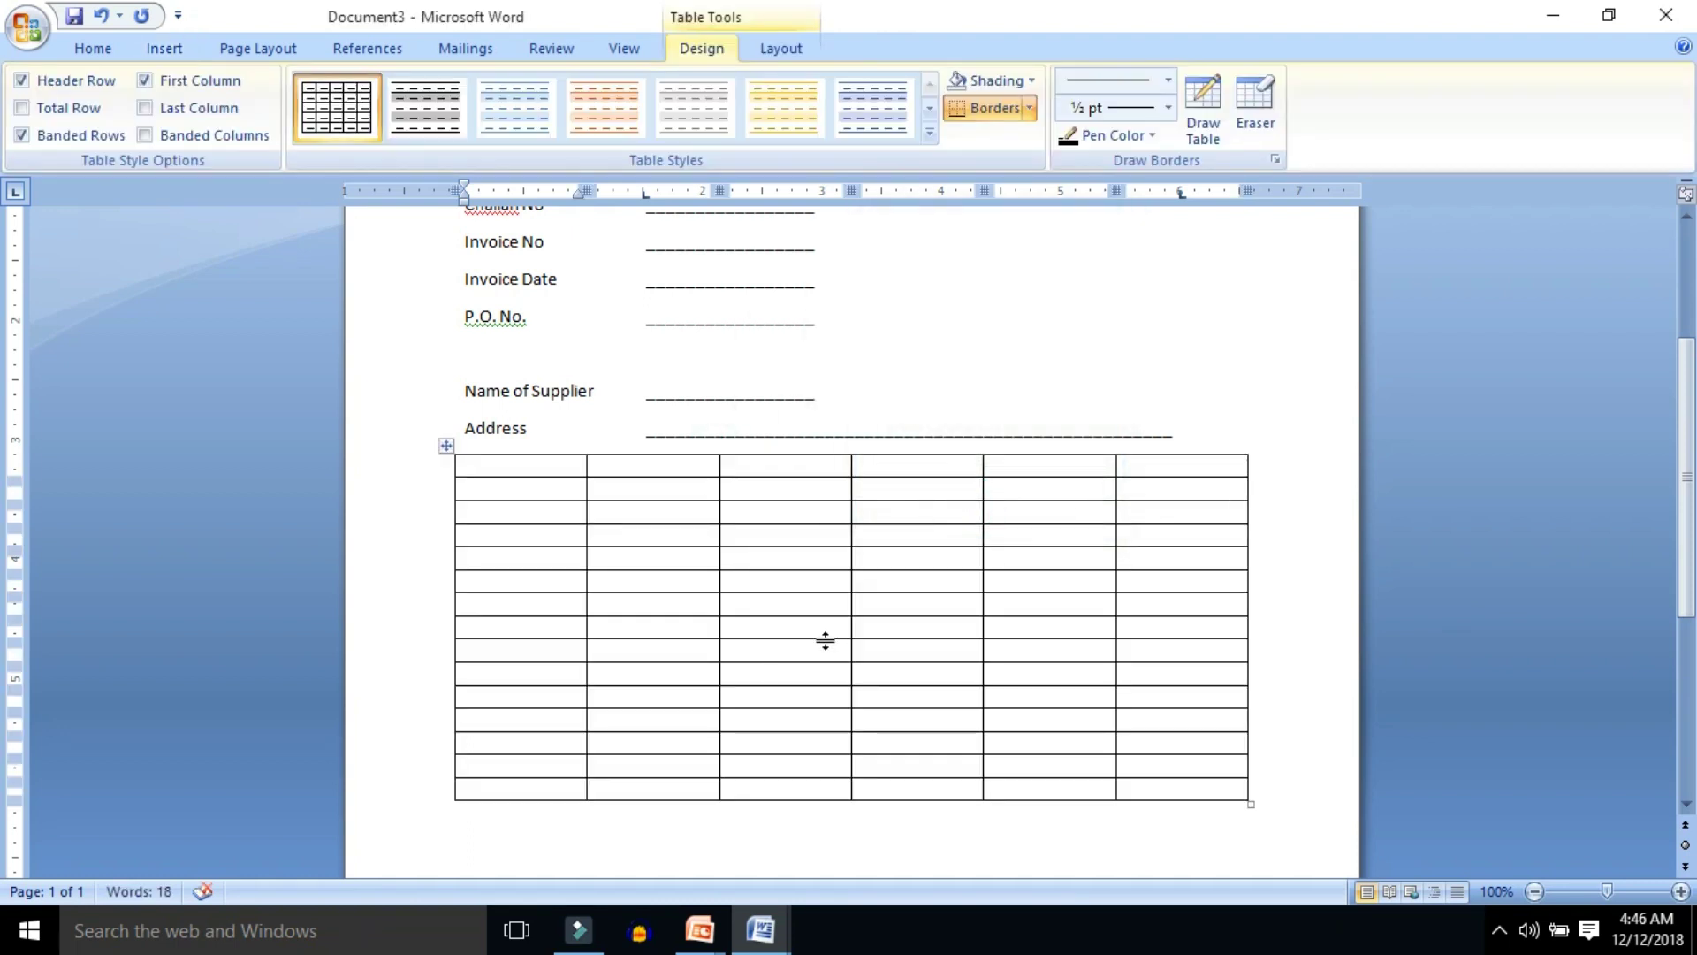
Type the headers S. NO, Description, Qty., PO. No., Expiry Date and Total across the first row.
scroll(779, 674, up, 1)
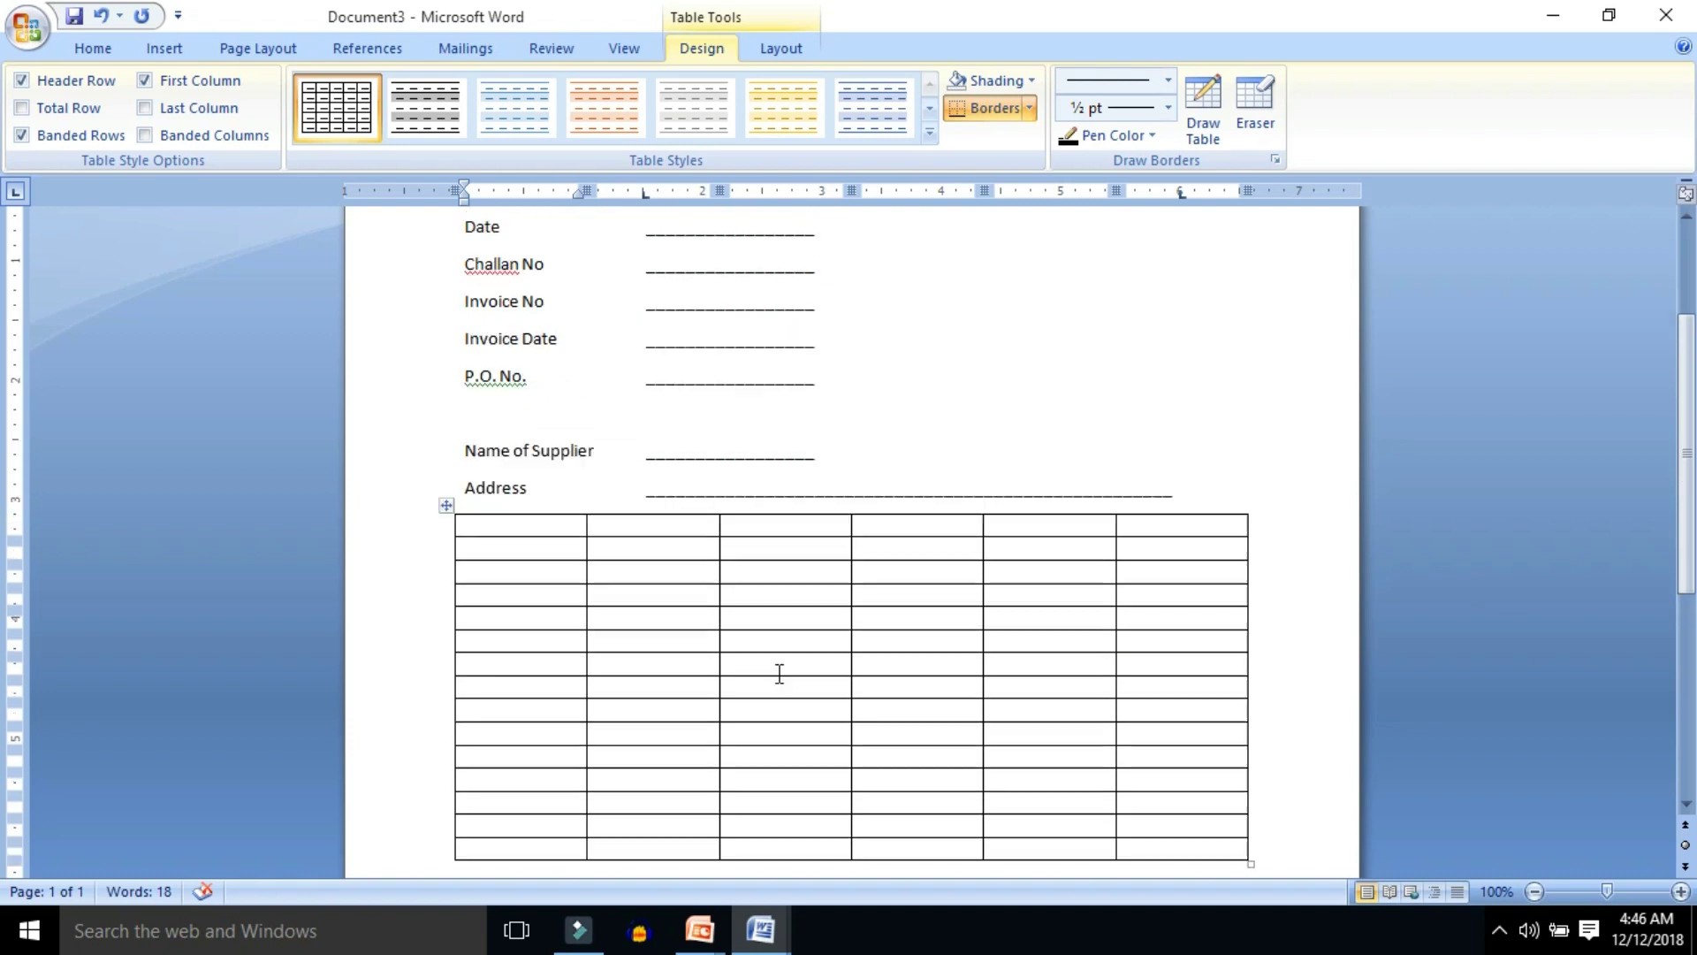
scroll(882, 595, up, 1)
scroll(883, 601, down, 1)
text(S)
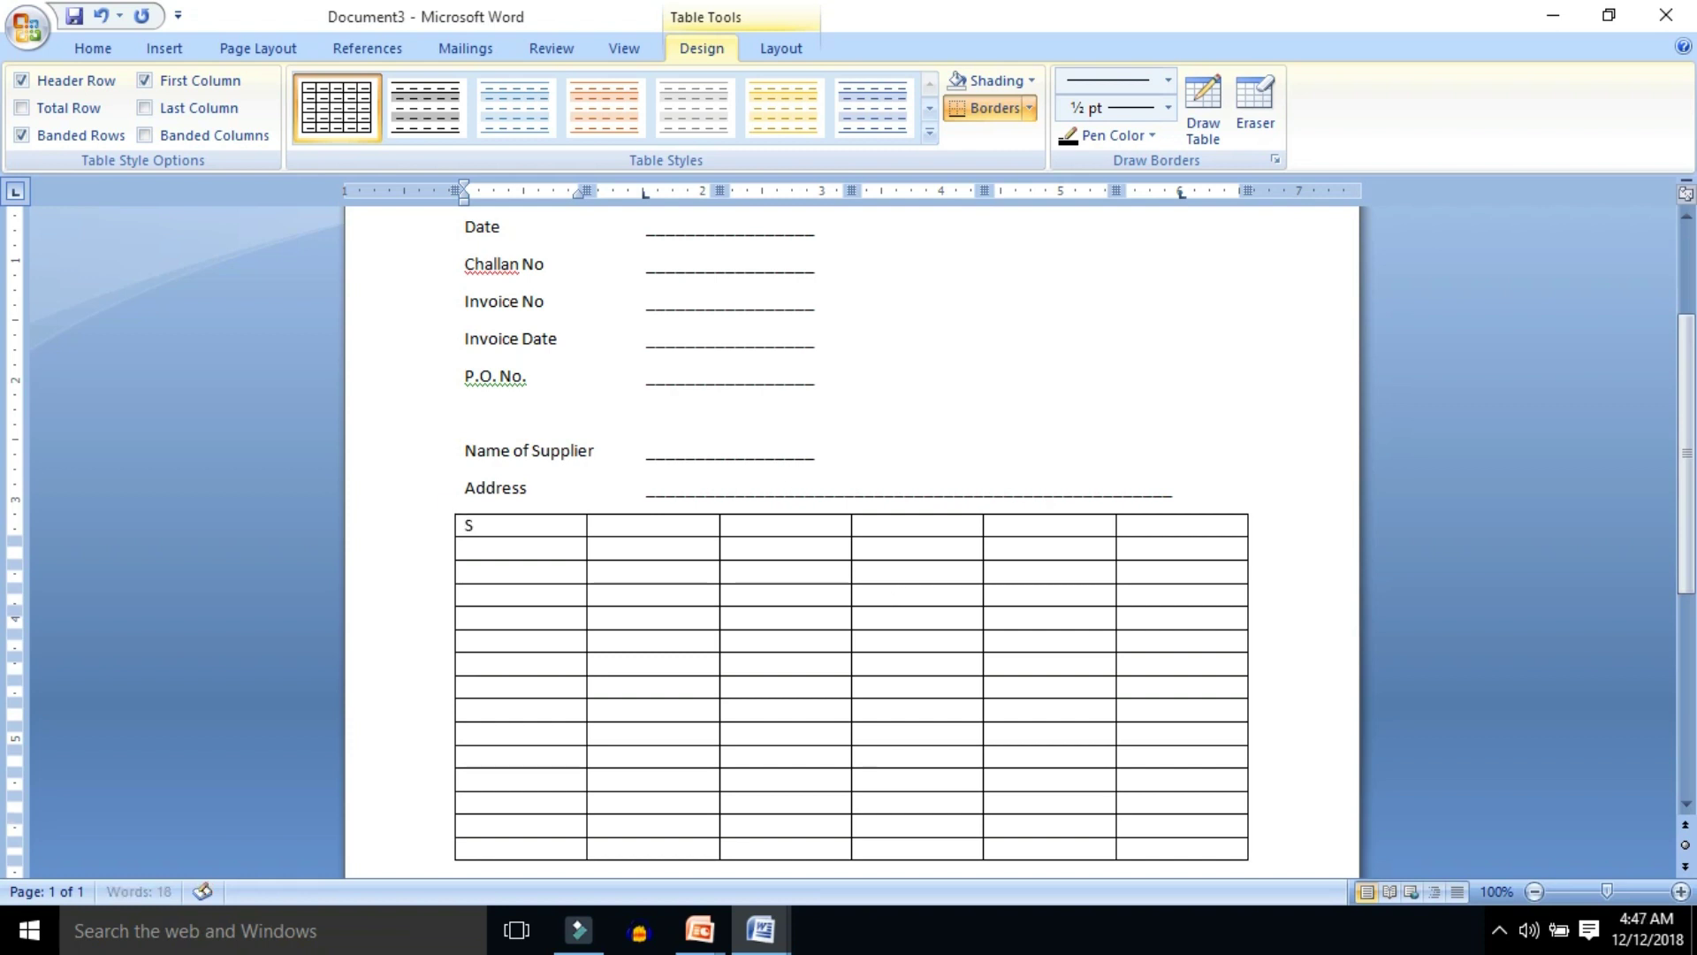
text(. NO)
key(Tab)
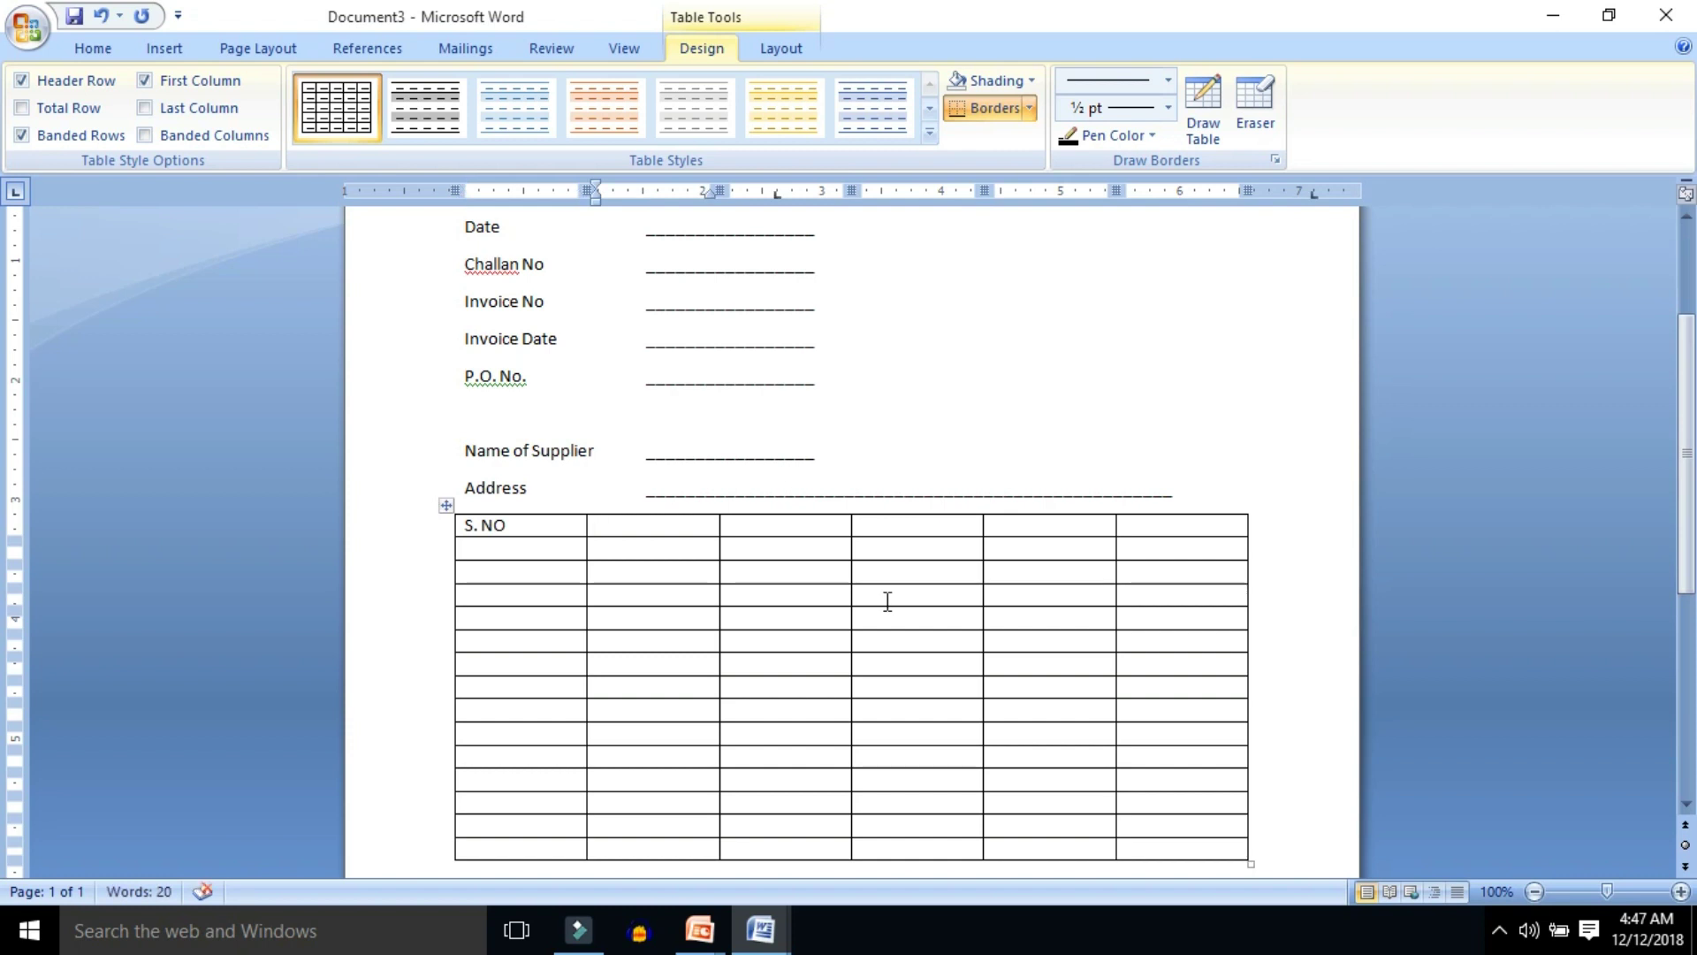
text(D)
text(esc)
text(ripation)
text(Qty)
text(.)
key(Tab)
text(PO. No.)
key(Tab)
text(Exp)
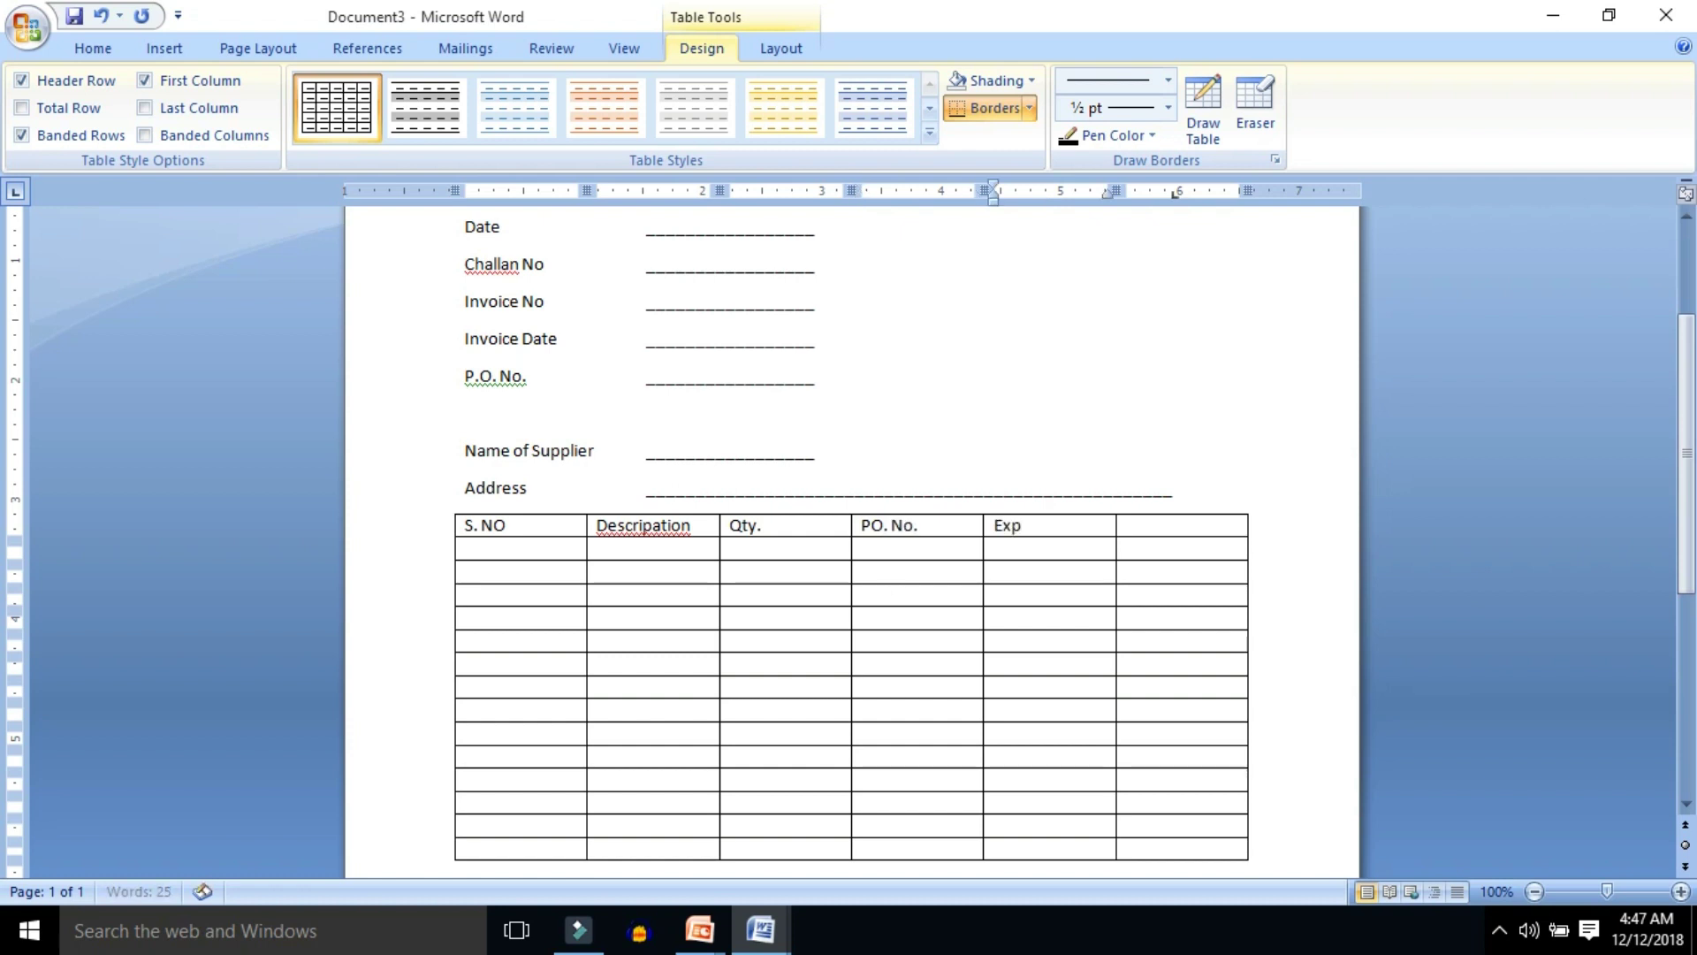
text(iry Date)
key(Tab)
text(Total)
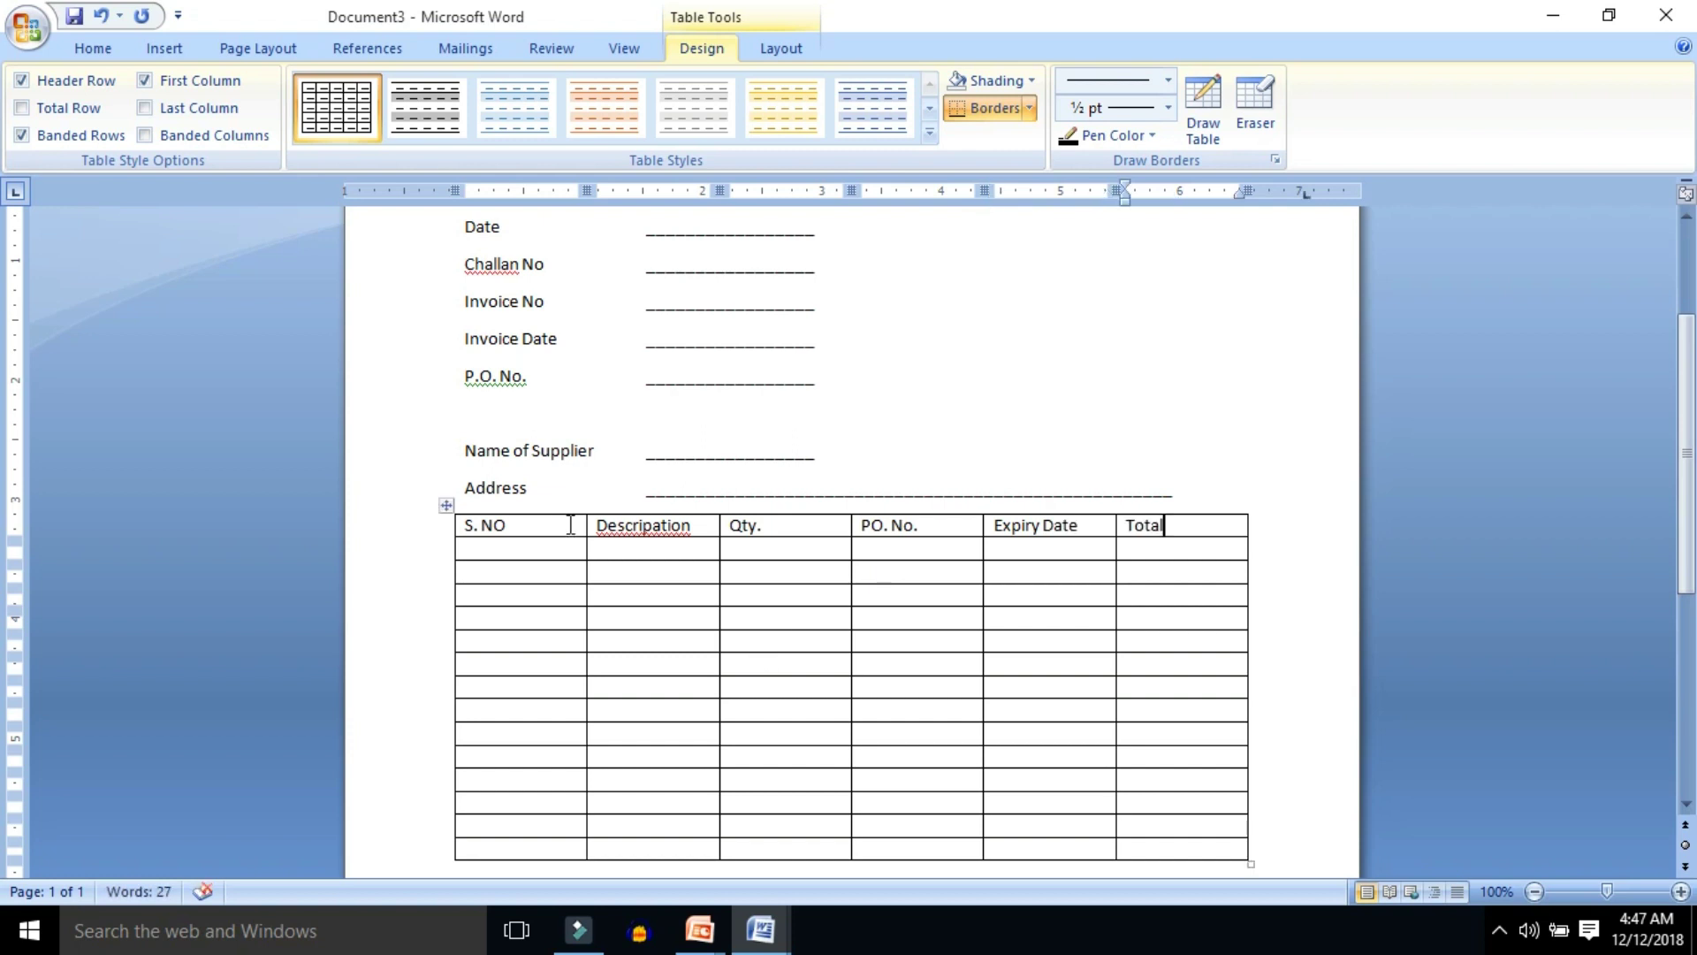
Correct the misspelled Description header from the spelling suggestions and narrow the S. NO column.
right_click(635, 529)
click(744, 552)
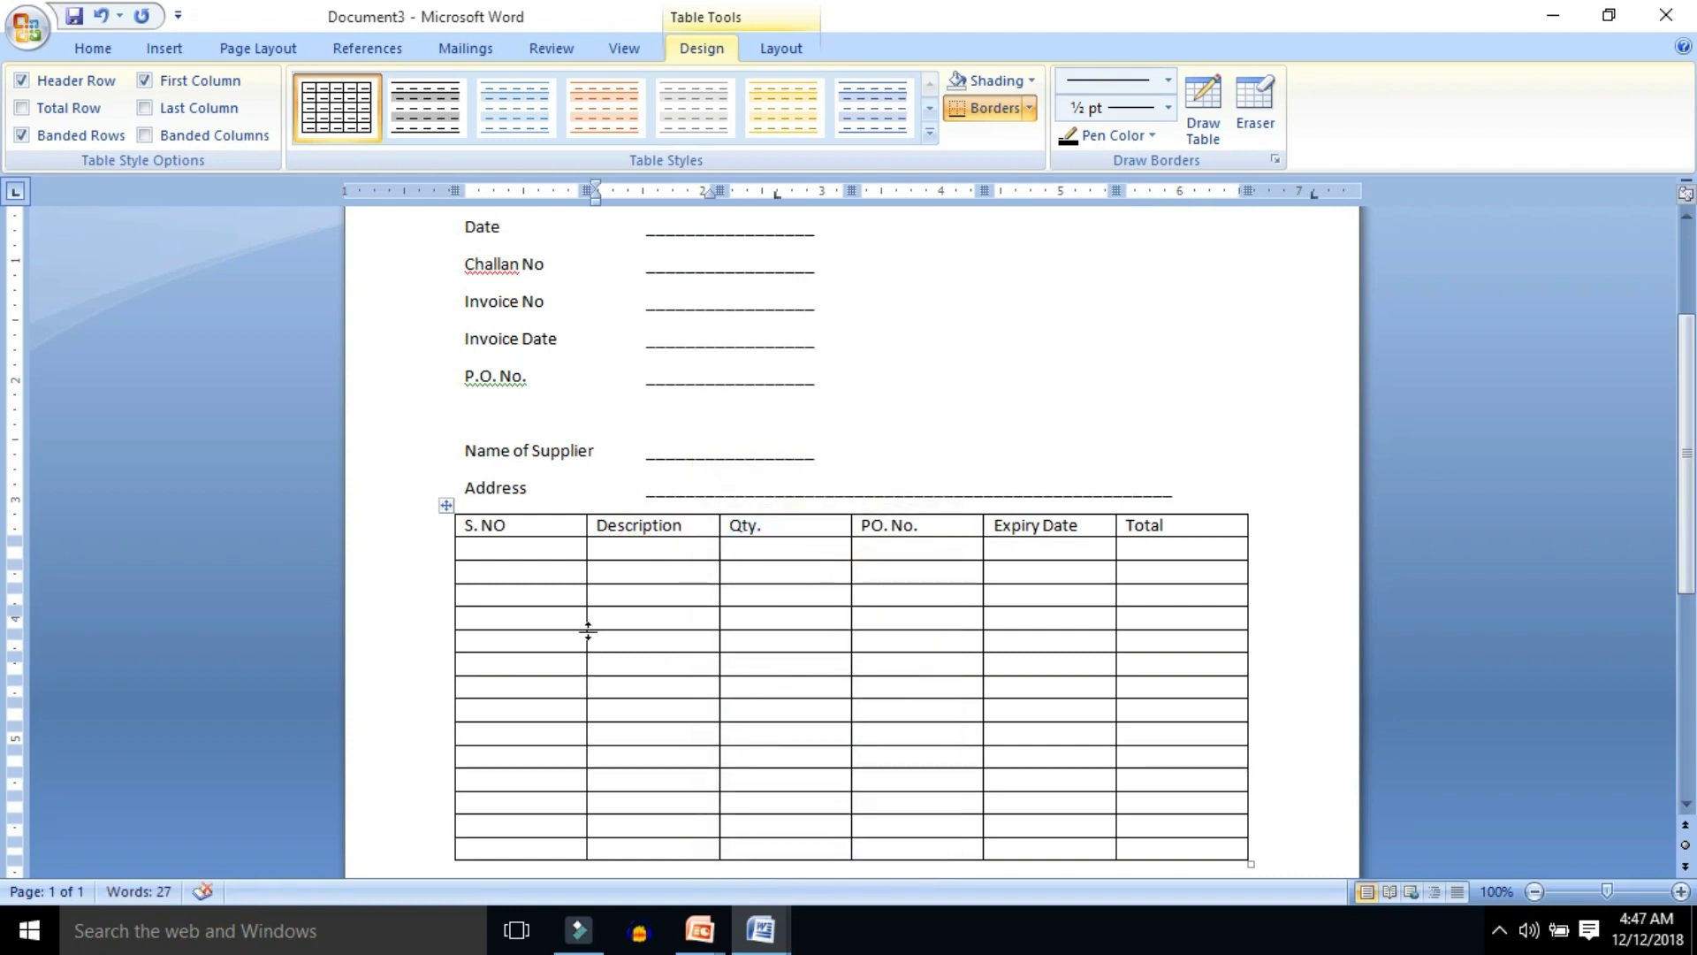
drag(587, 619, 523, 614)
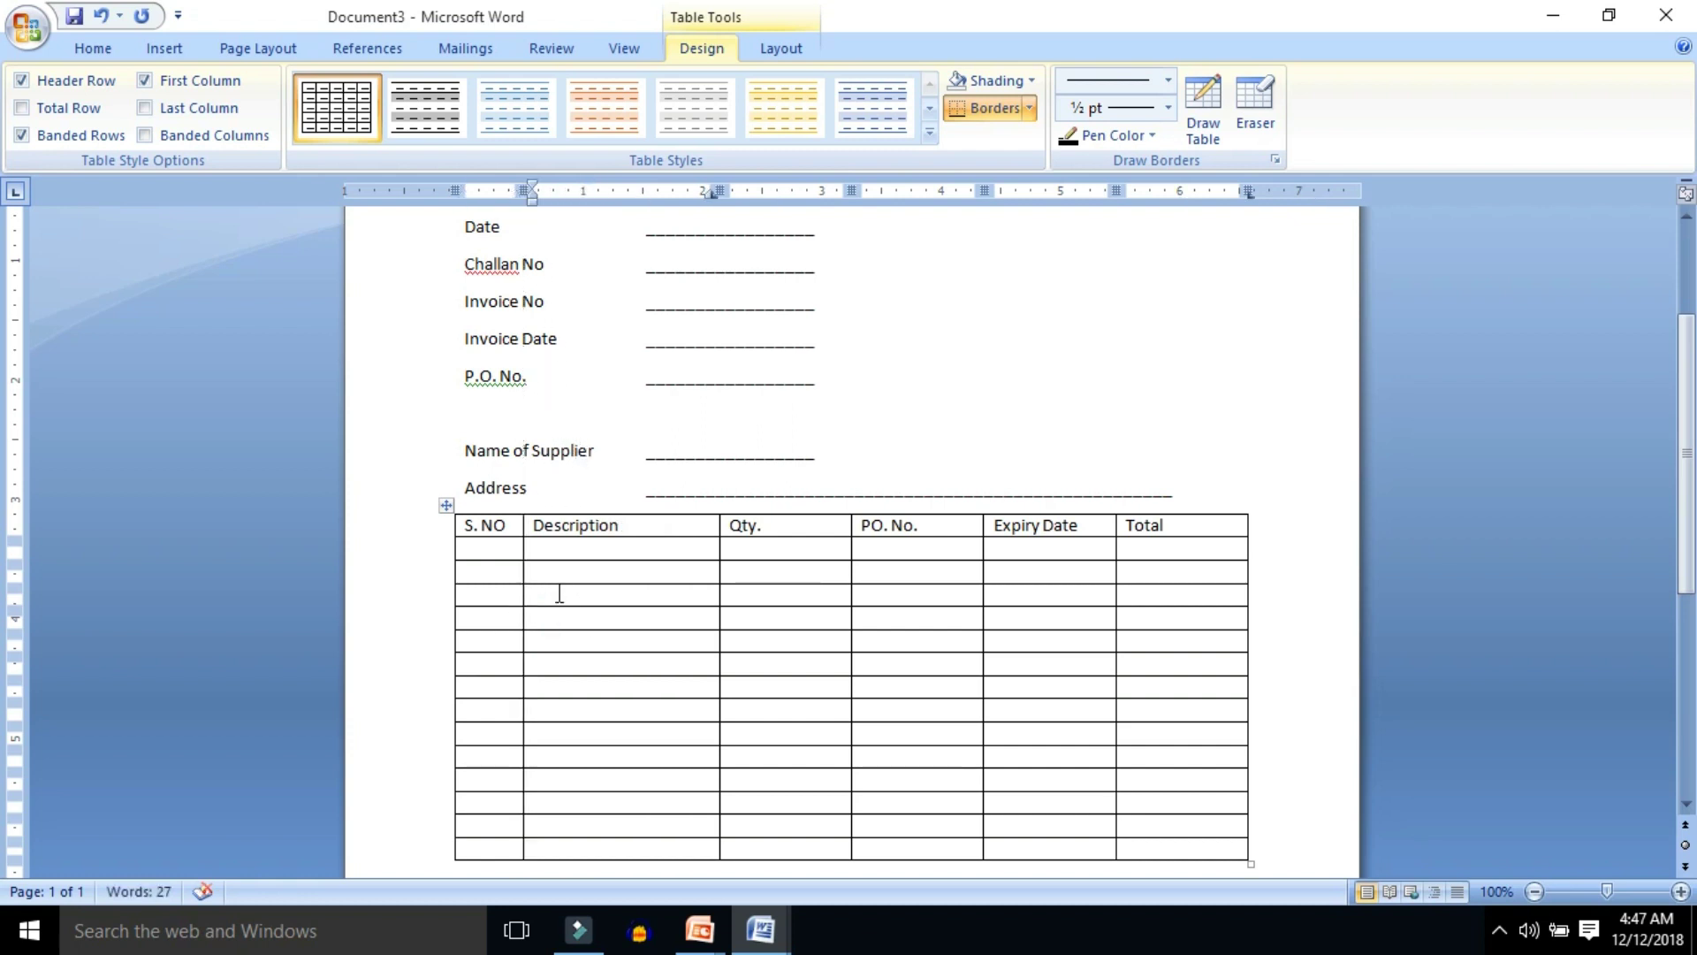
Resize the Description, Qty. and PO. No. columns and split the Expiry Date header onto two lines.
drag(716, 623, 769, 619)
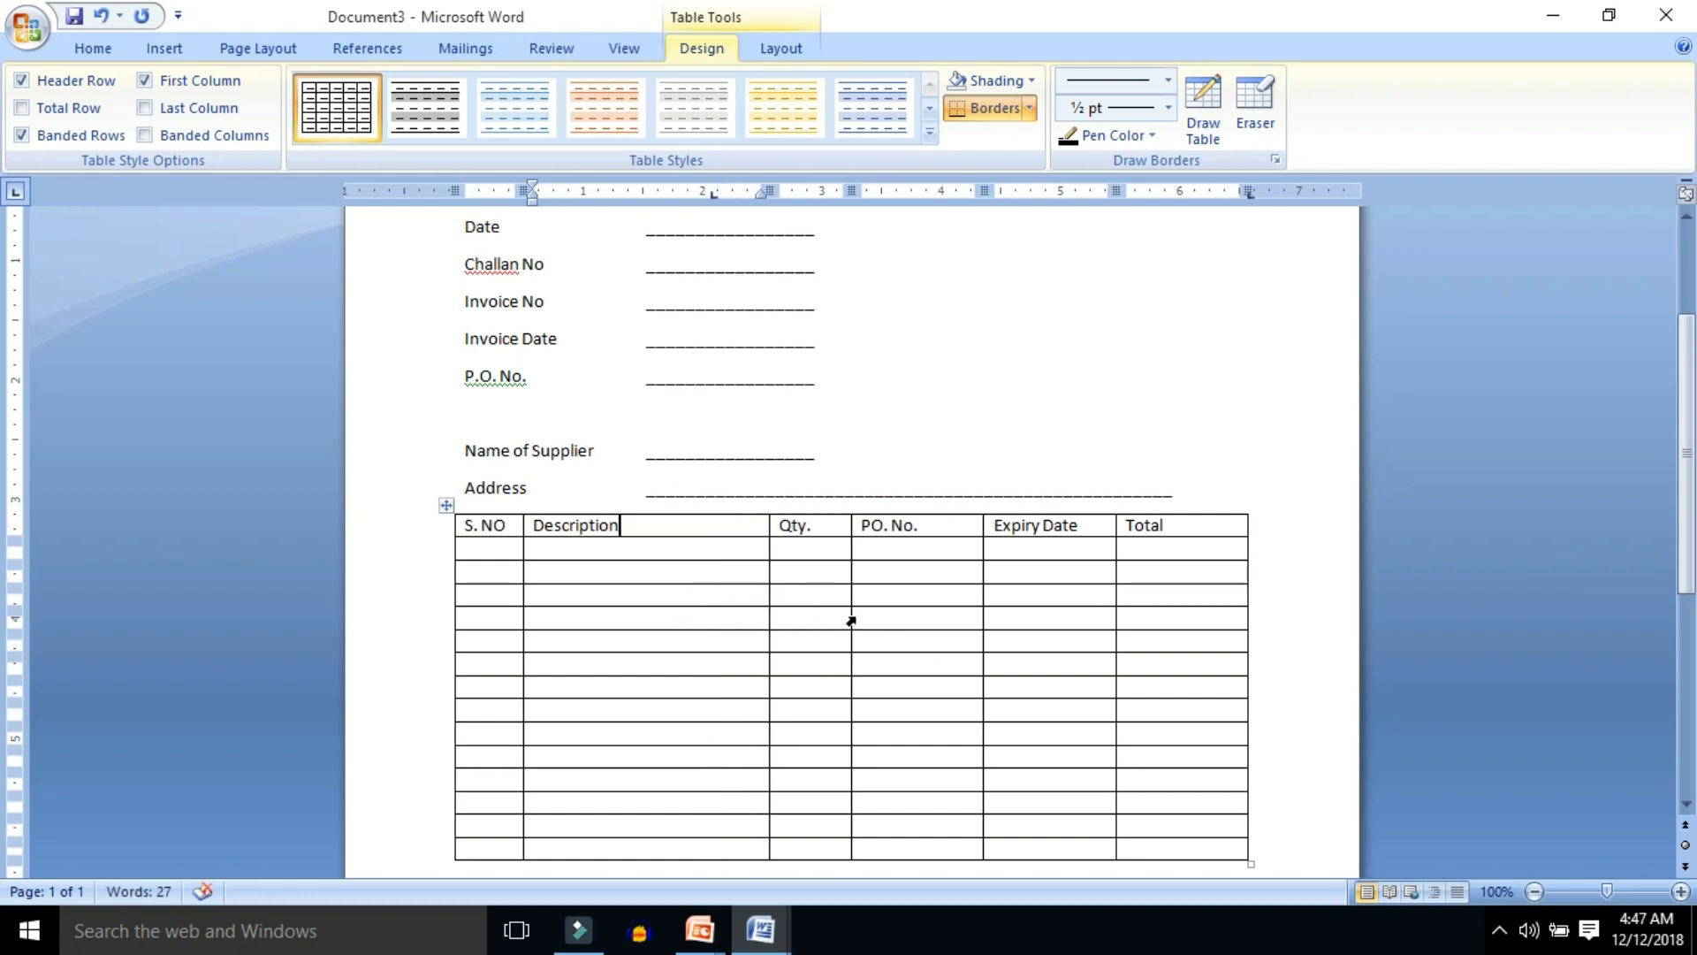
drag(850, 619, 881, 618)
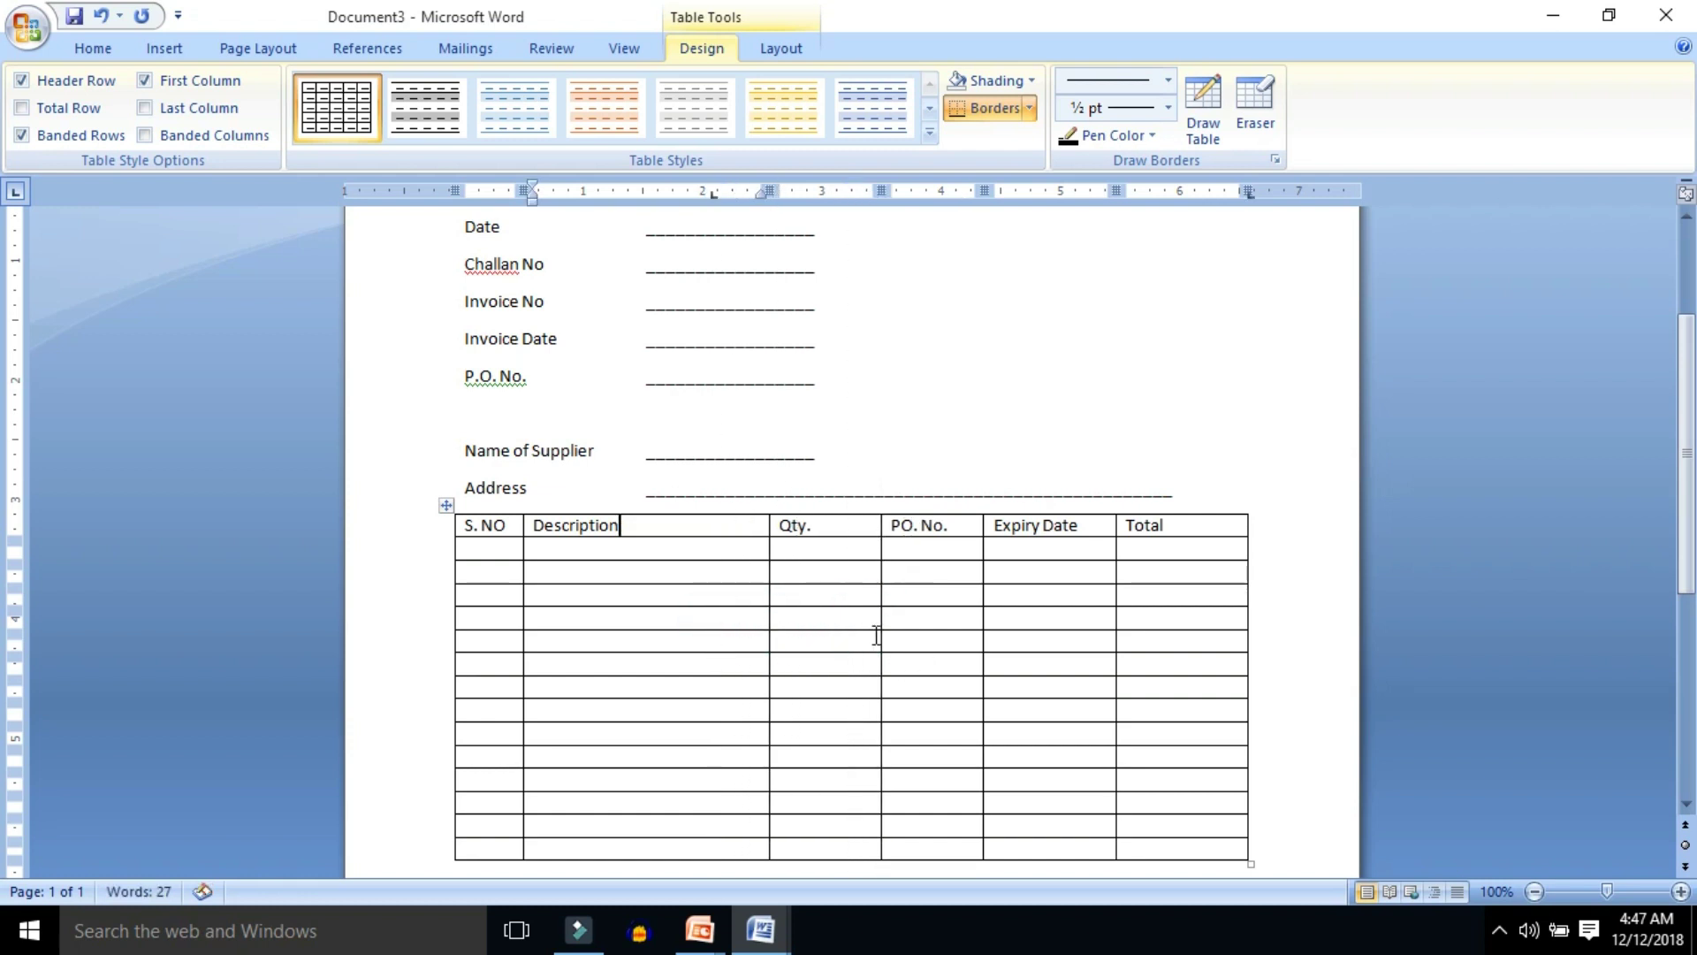
click(1048, 525)
key(Return)
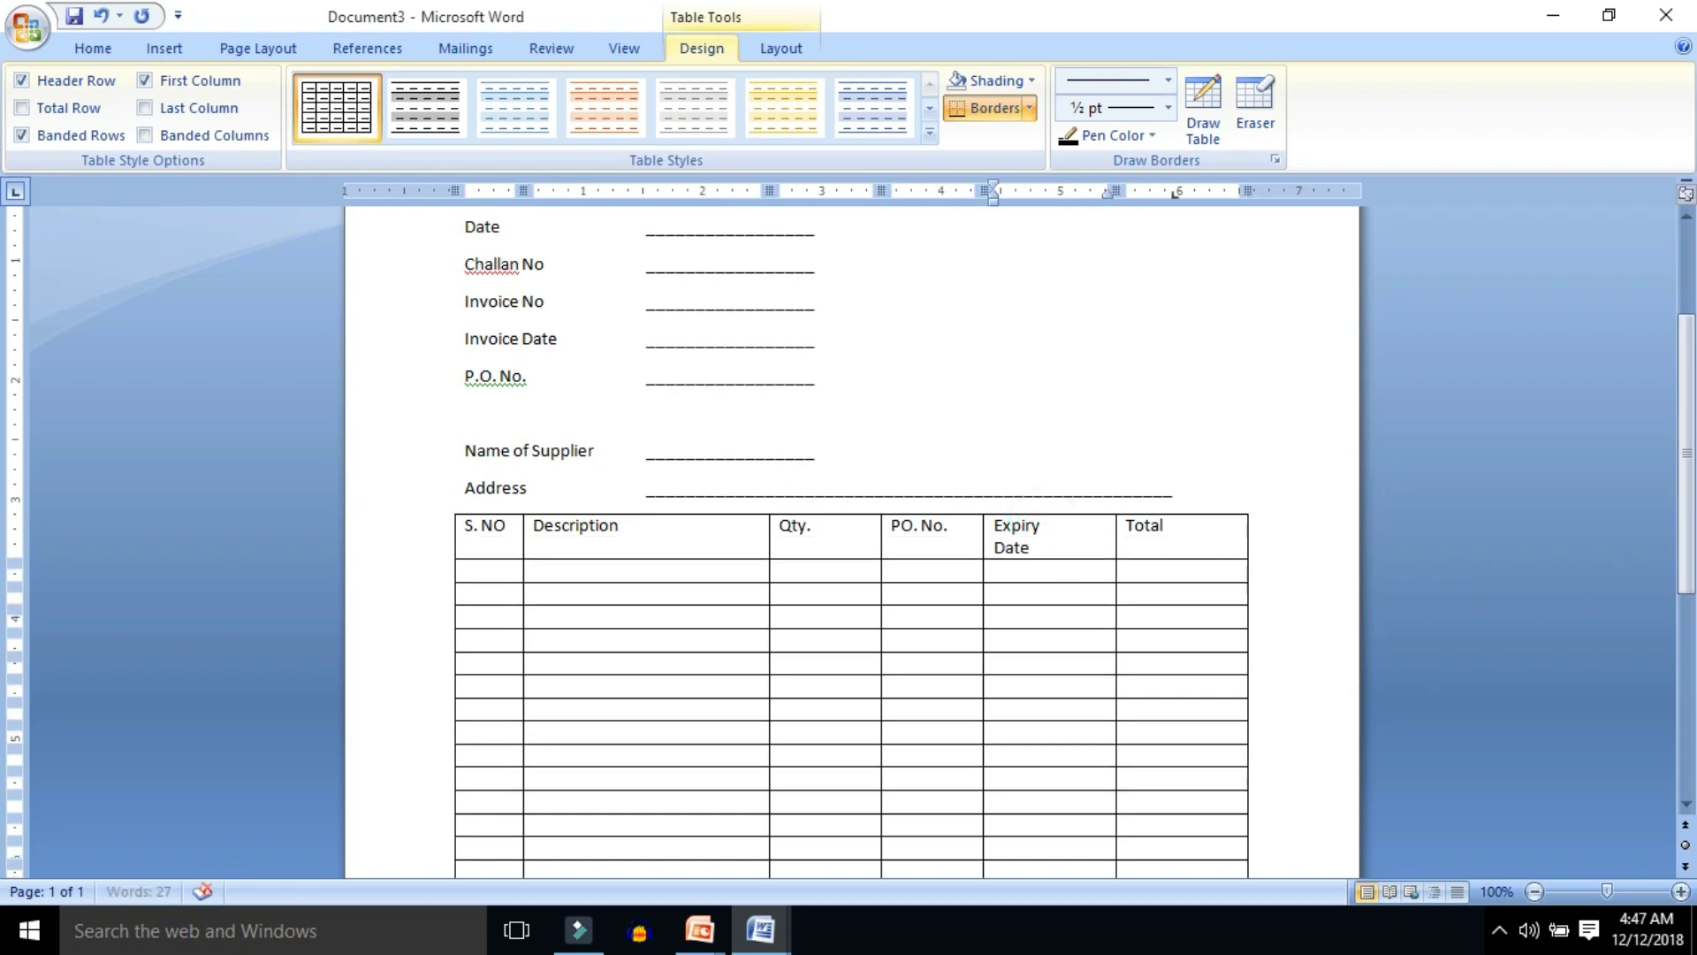
drag(981, 604, 999, 594)
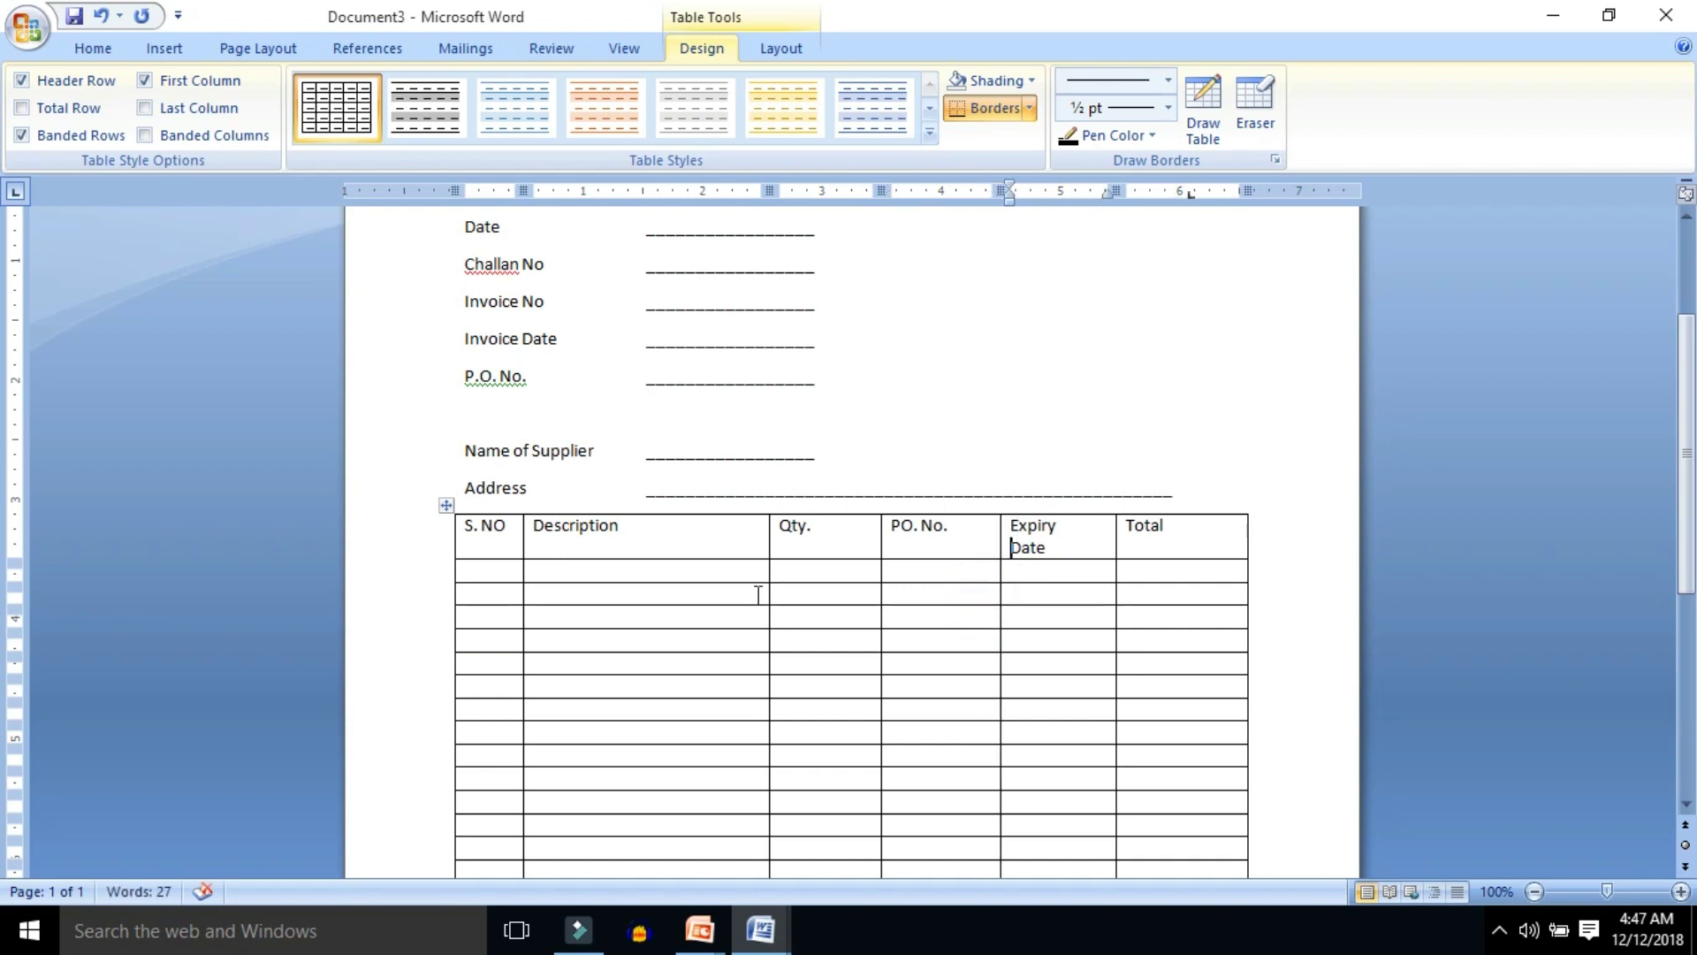
drag(767, 590, 911, 591)
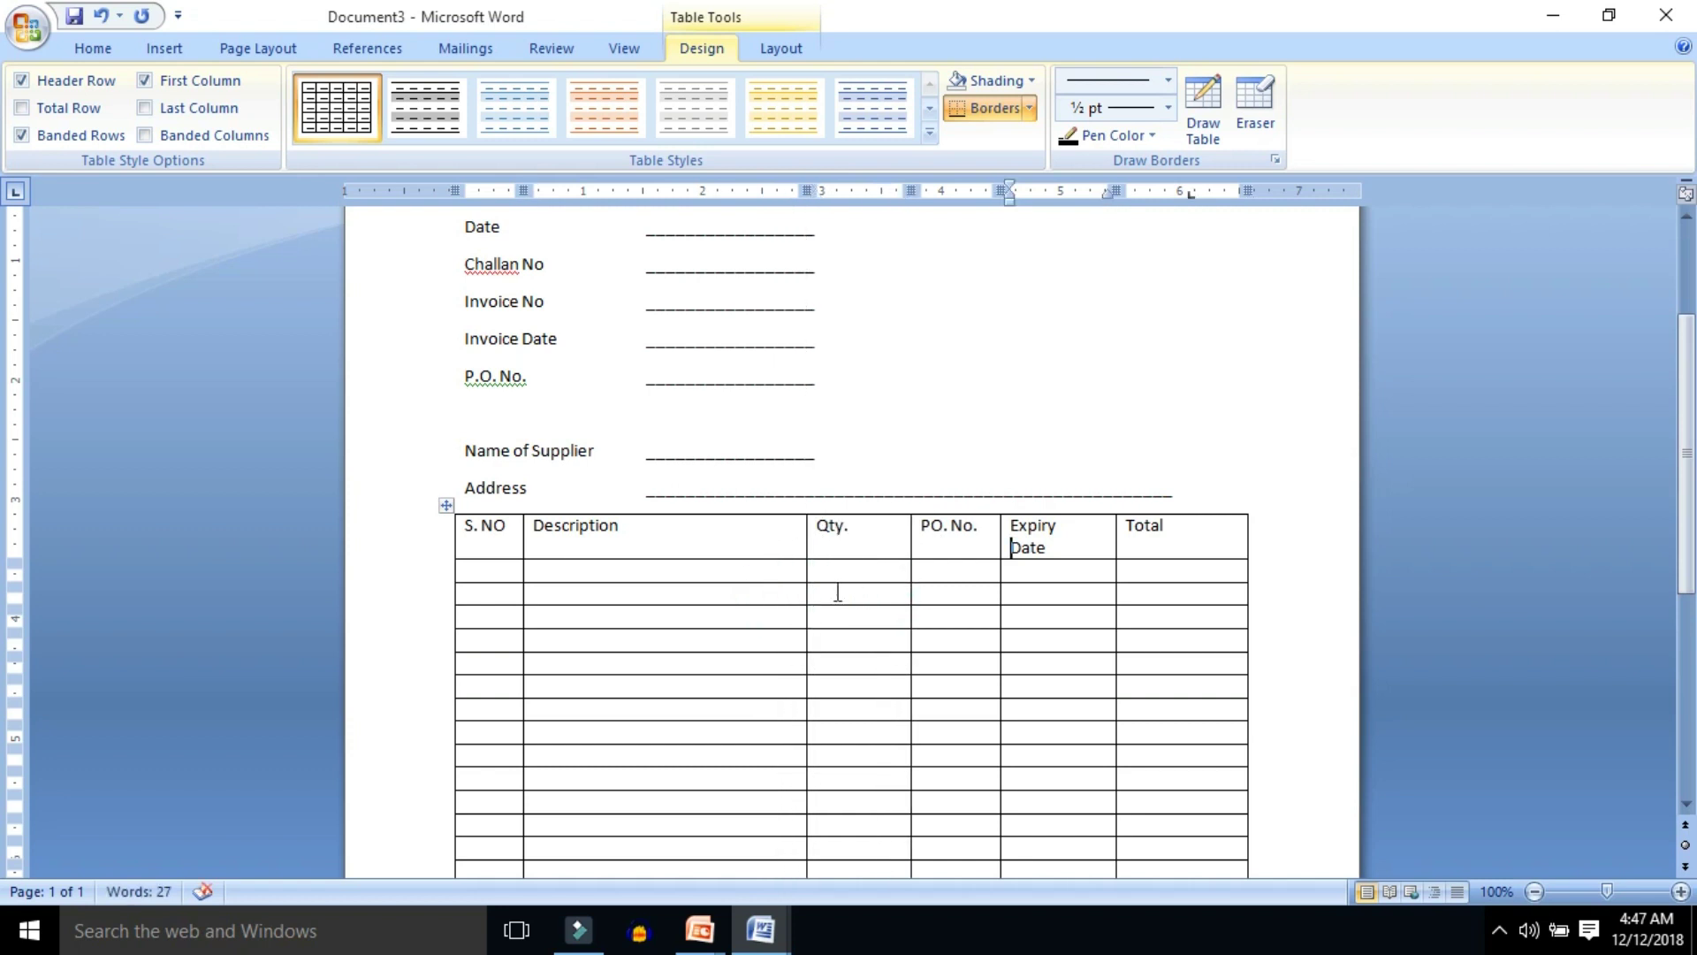
drag(803, 573, 851, 575)
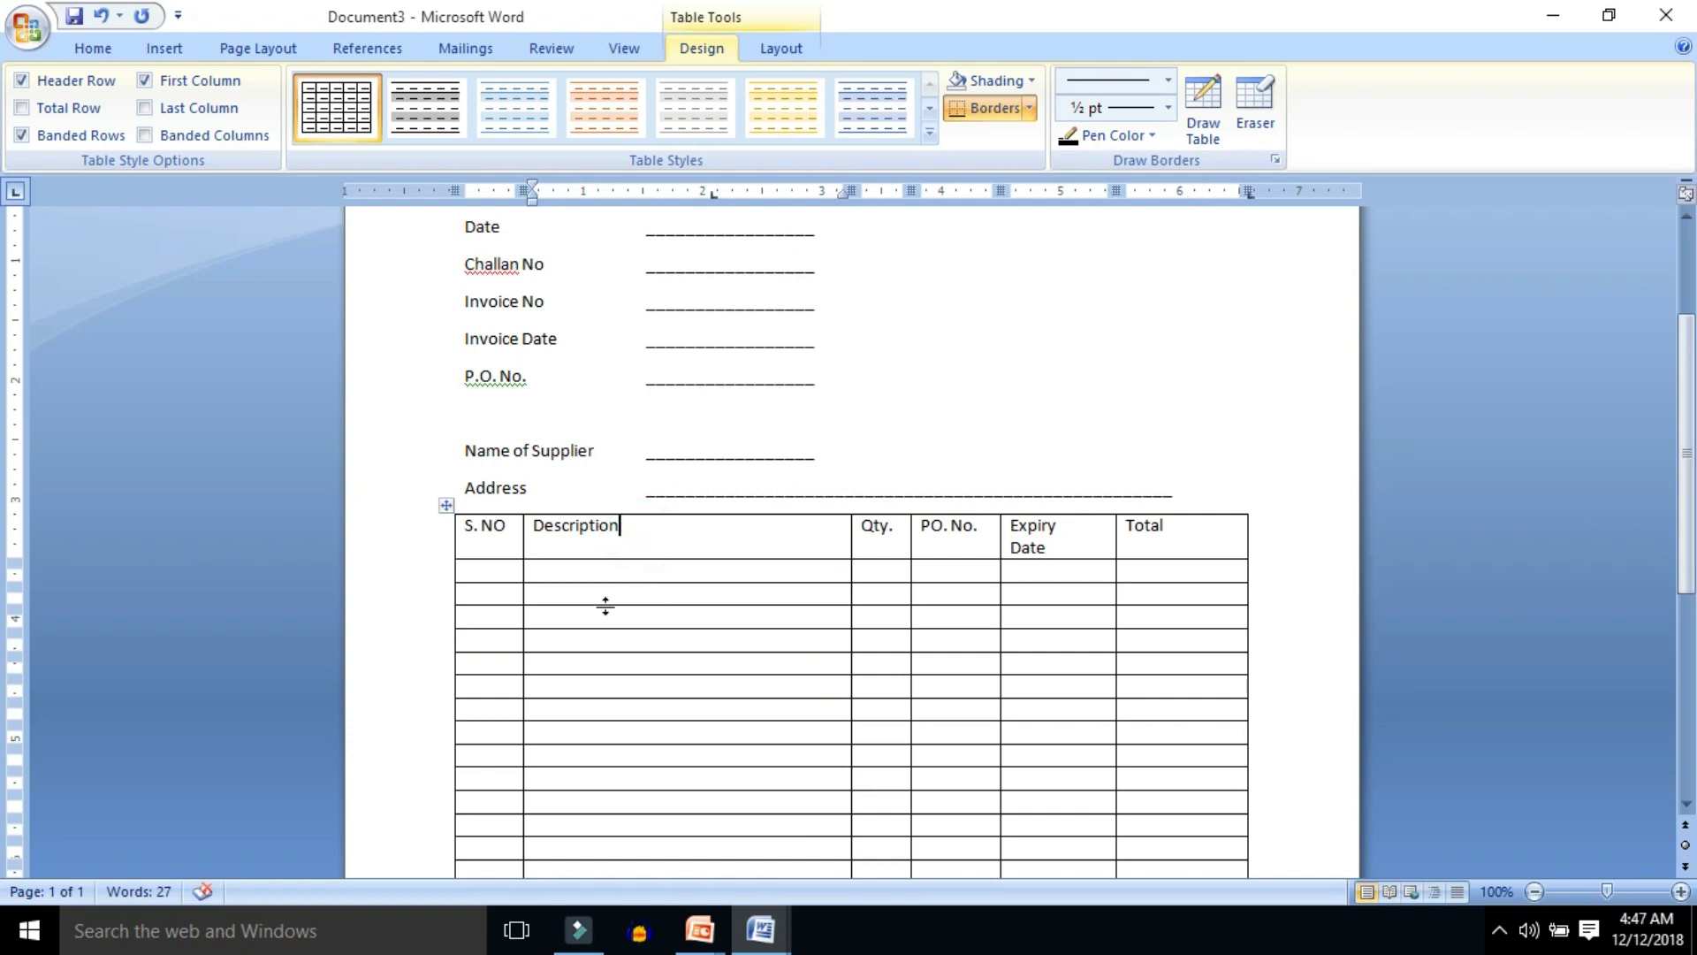
scroll(637, 548, down, 3)
scroll(637, 550, down, 3)
Remove the 1.5-inch and 6-inch tab stops from the line below the table using Clear All.
click(486, 573)
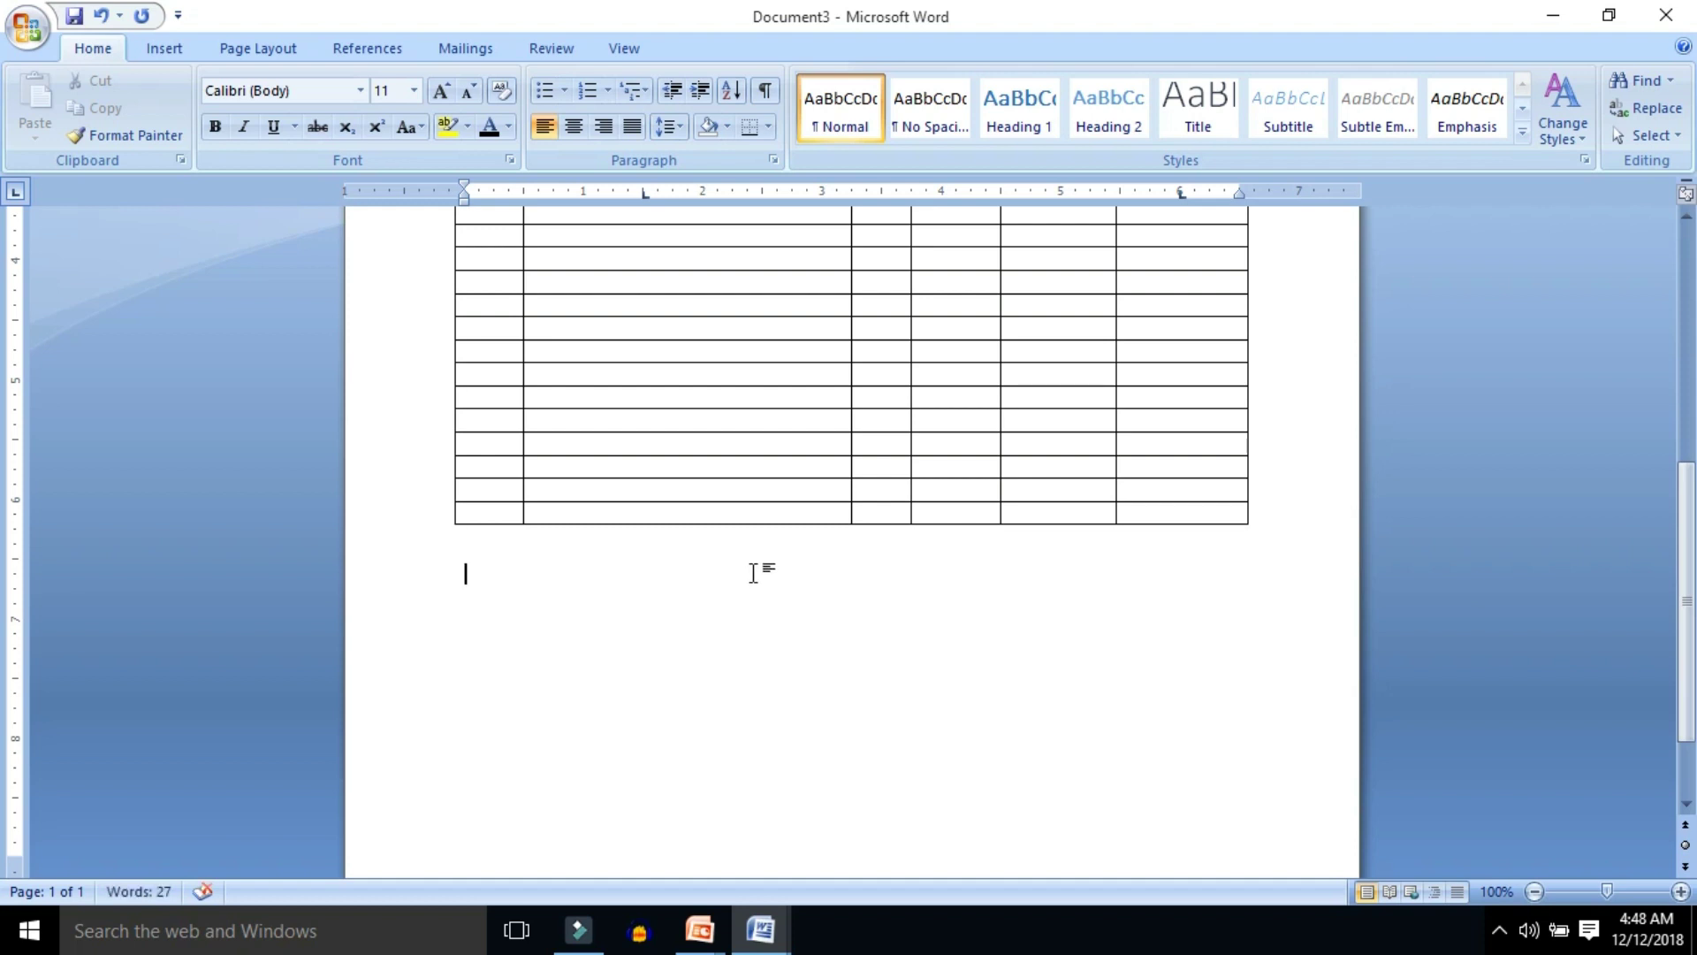
key(alt+o)
key(t)
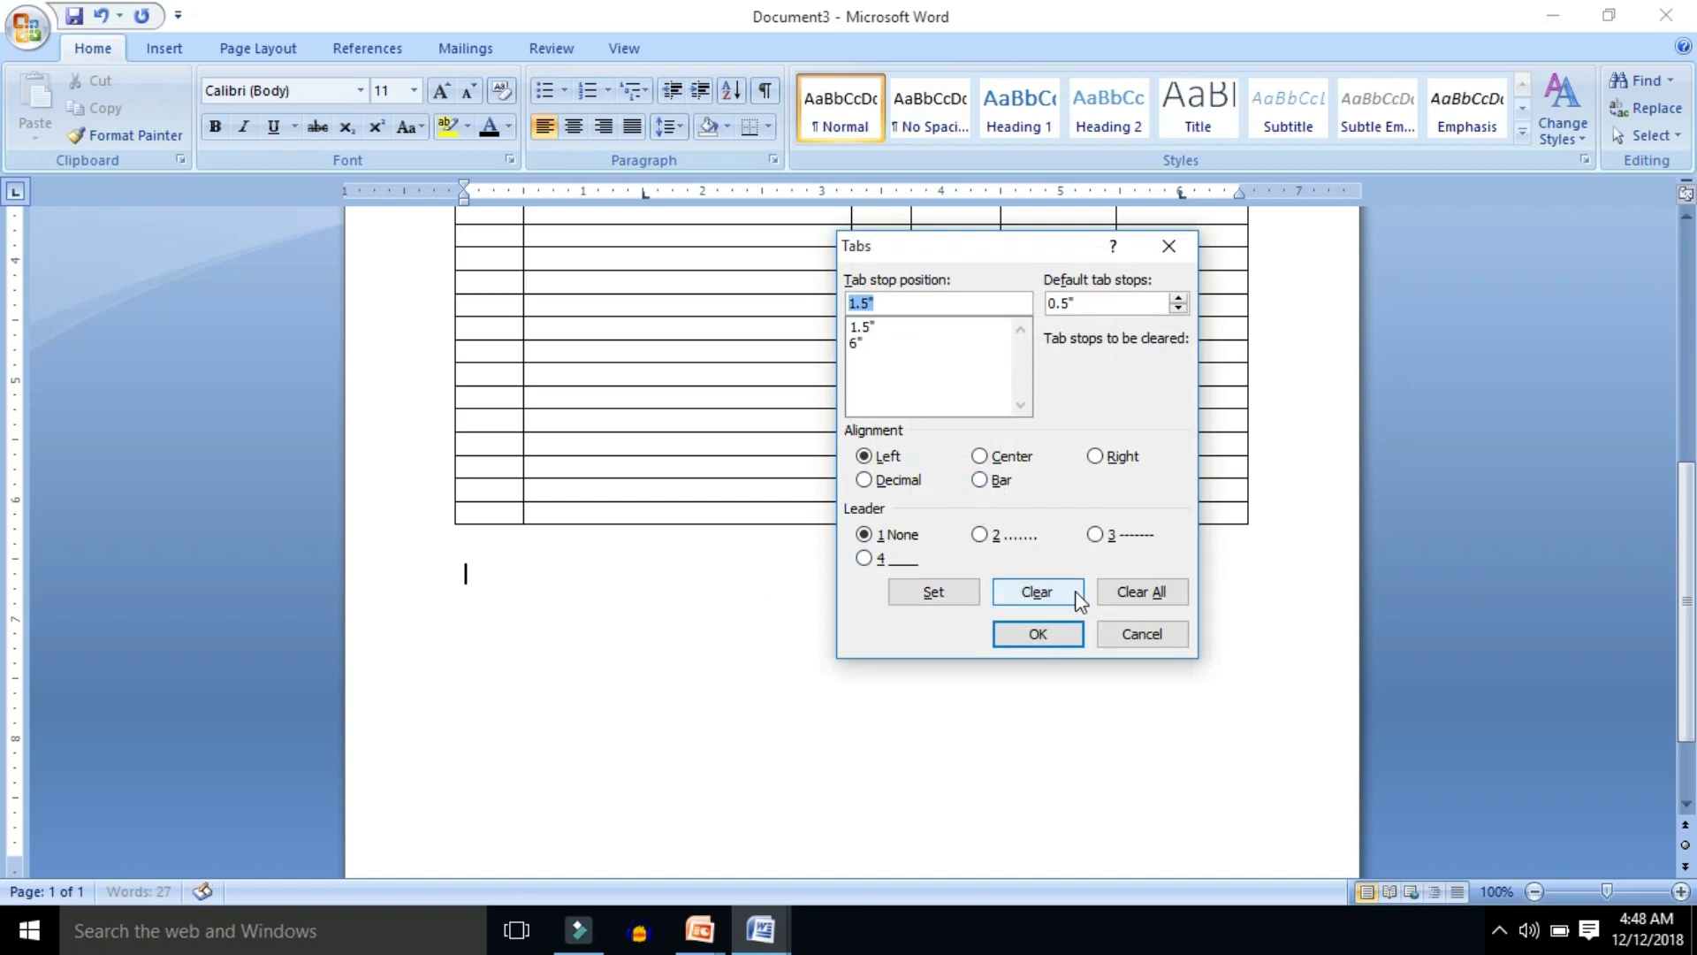
click(1139, 592)
click(1039, 634)
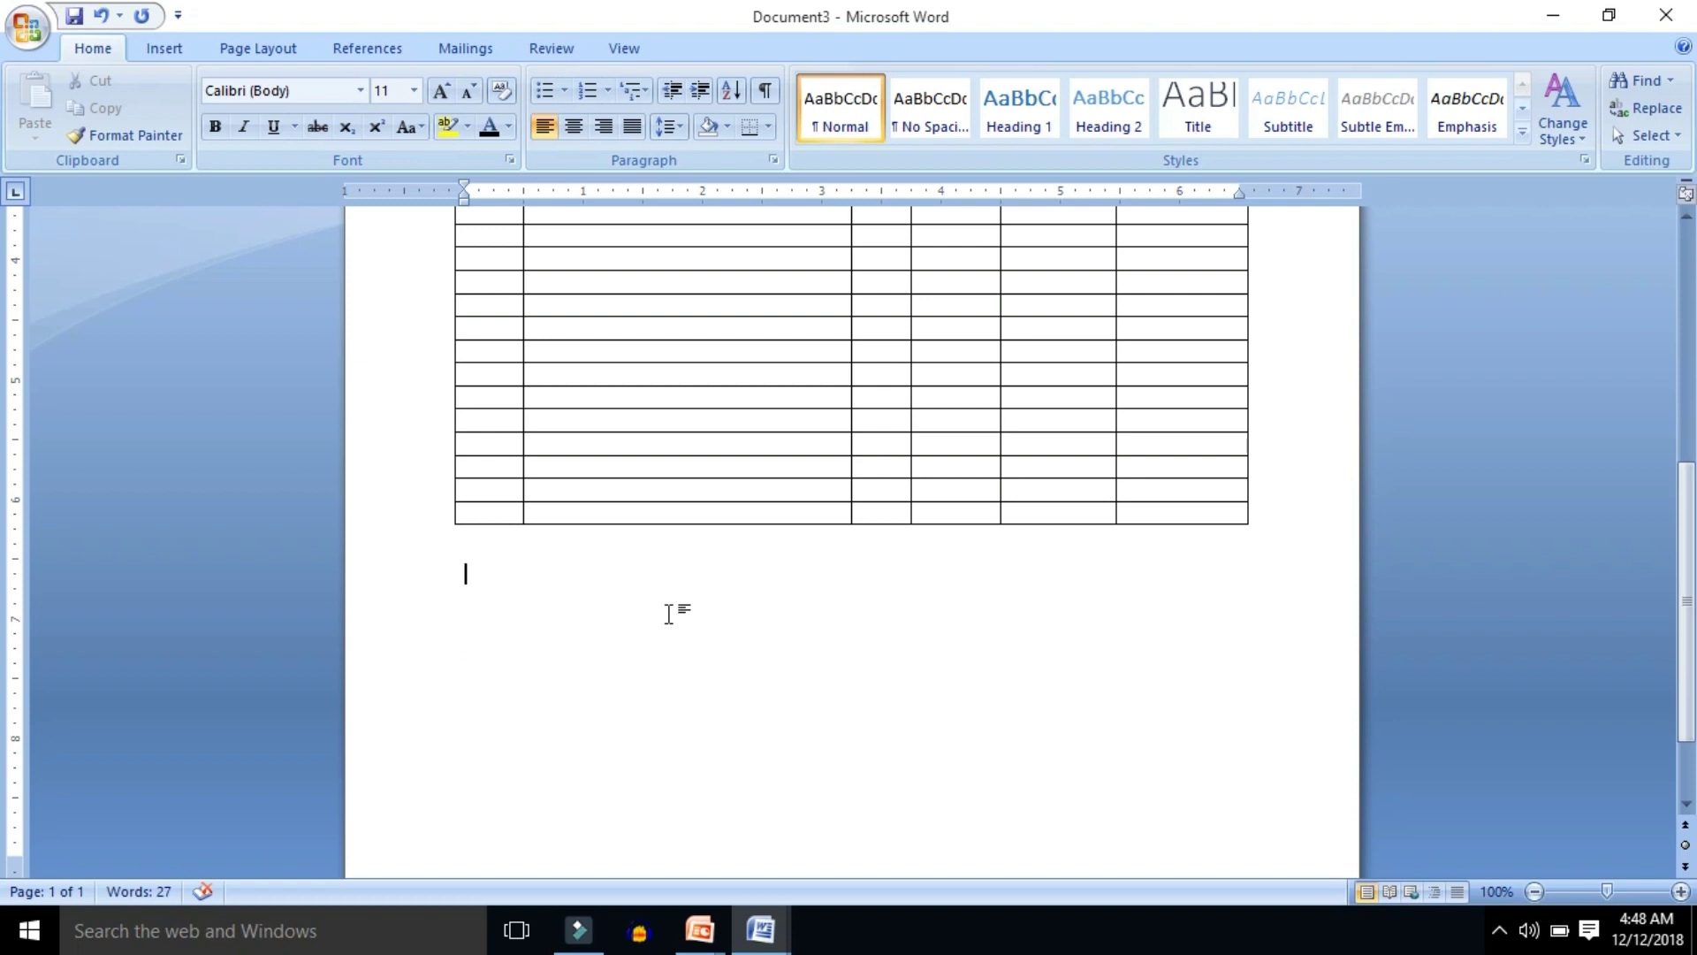
Type three underscore signature lines spaced across the line below the table.
text(_____)
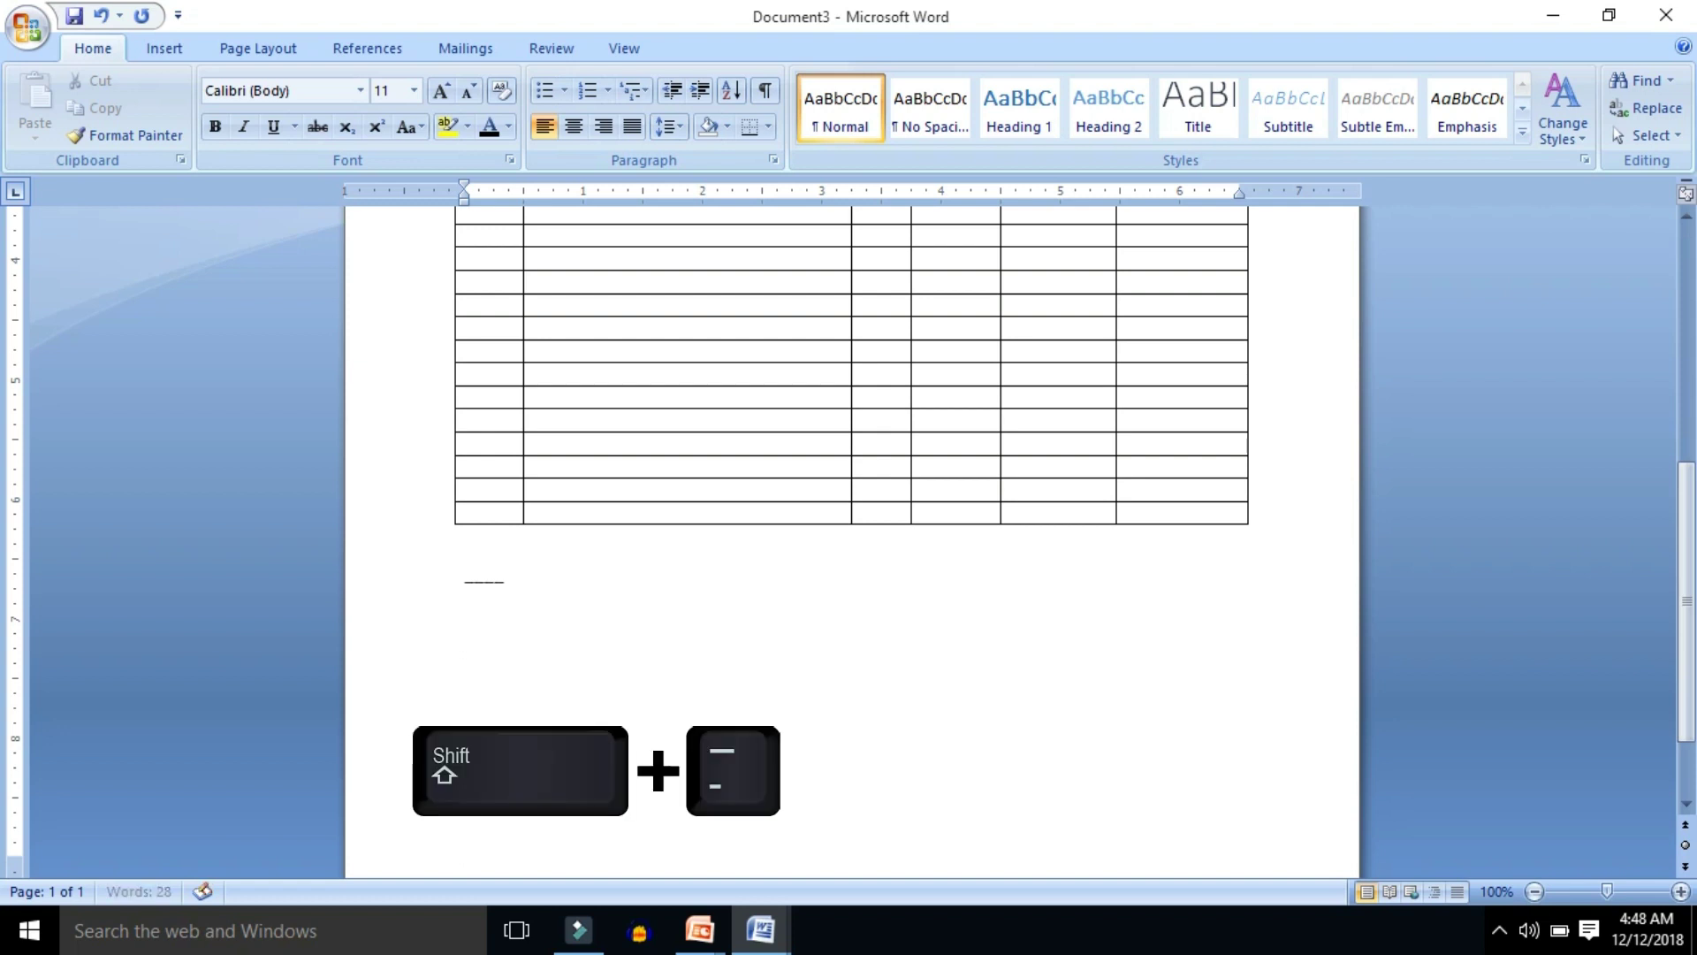
text(______________)
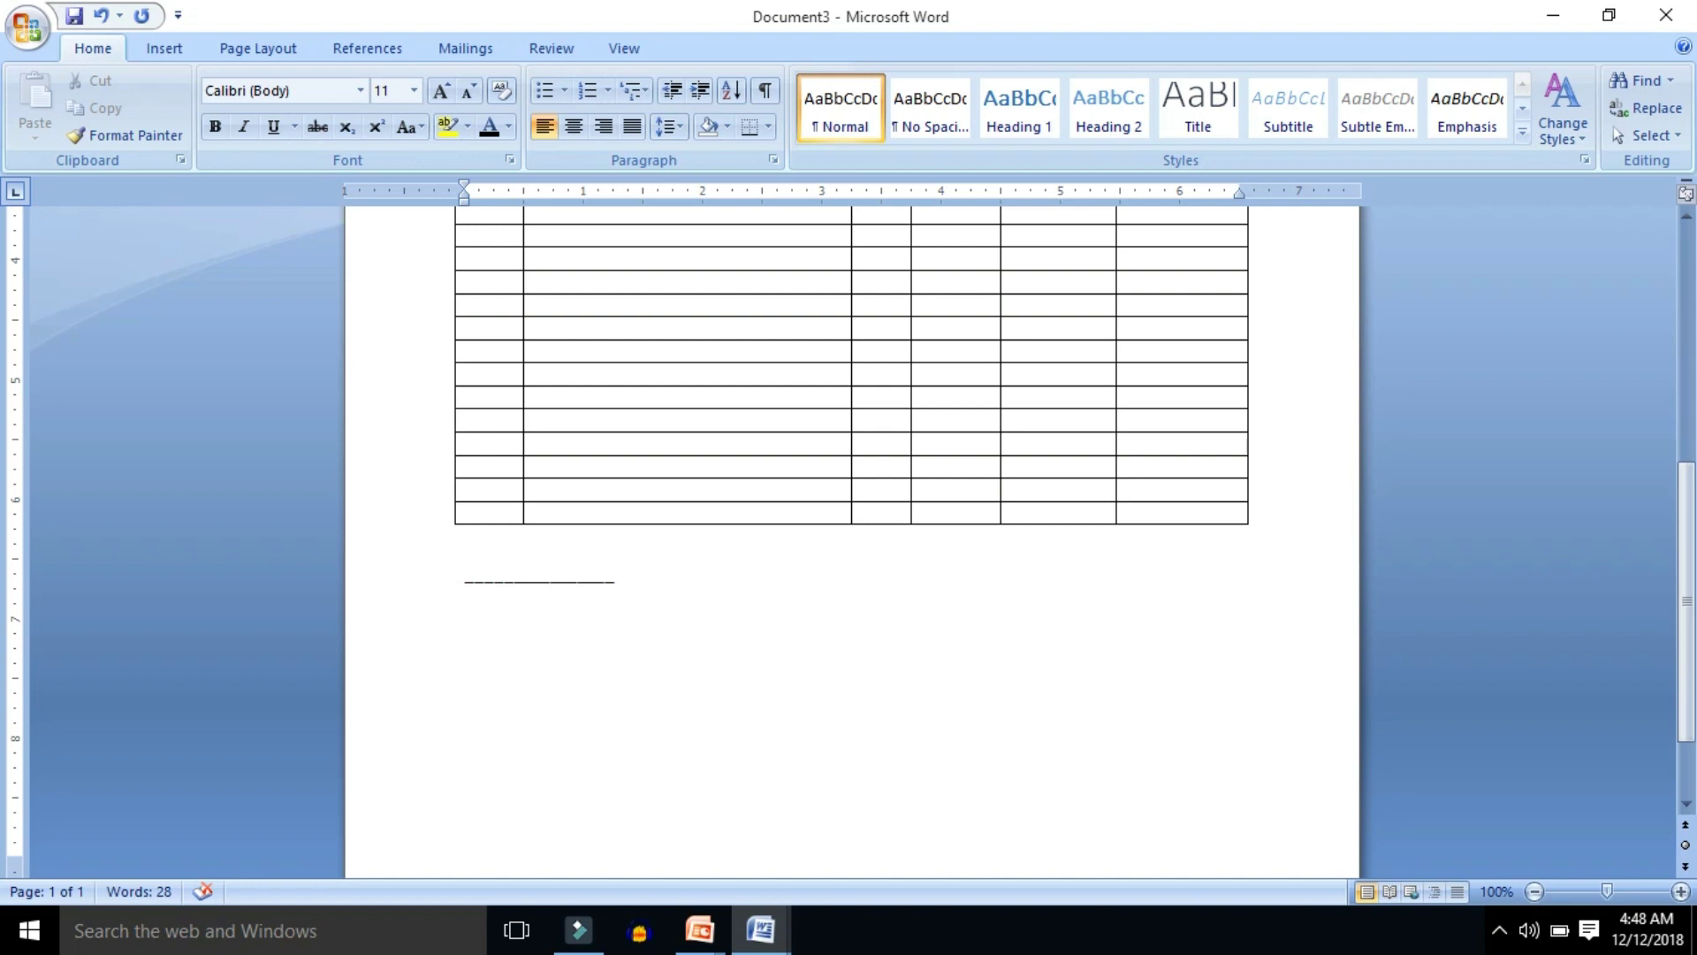
key(Tab)
key(Tab)
key(Tab)
text(________________          _)
text(___)
text(________)
key(Return)
Label the signature lines Gate Officer, Stores Officer and Managers Stores.
text(Fa)
key(BackSpace)
key(BackSpace)
text(Gate Officer)
key(Tab)
key(Tab)
key(Tab)
key(Tab)
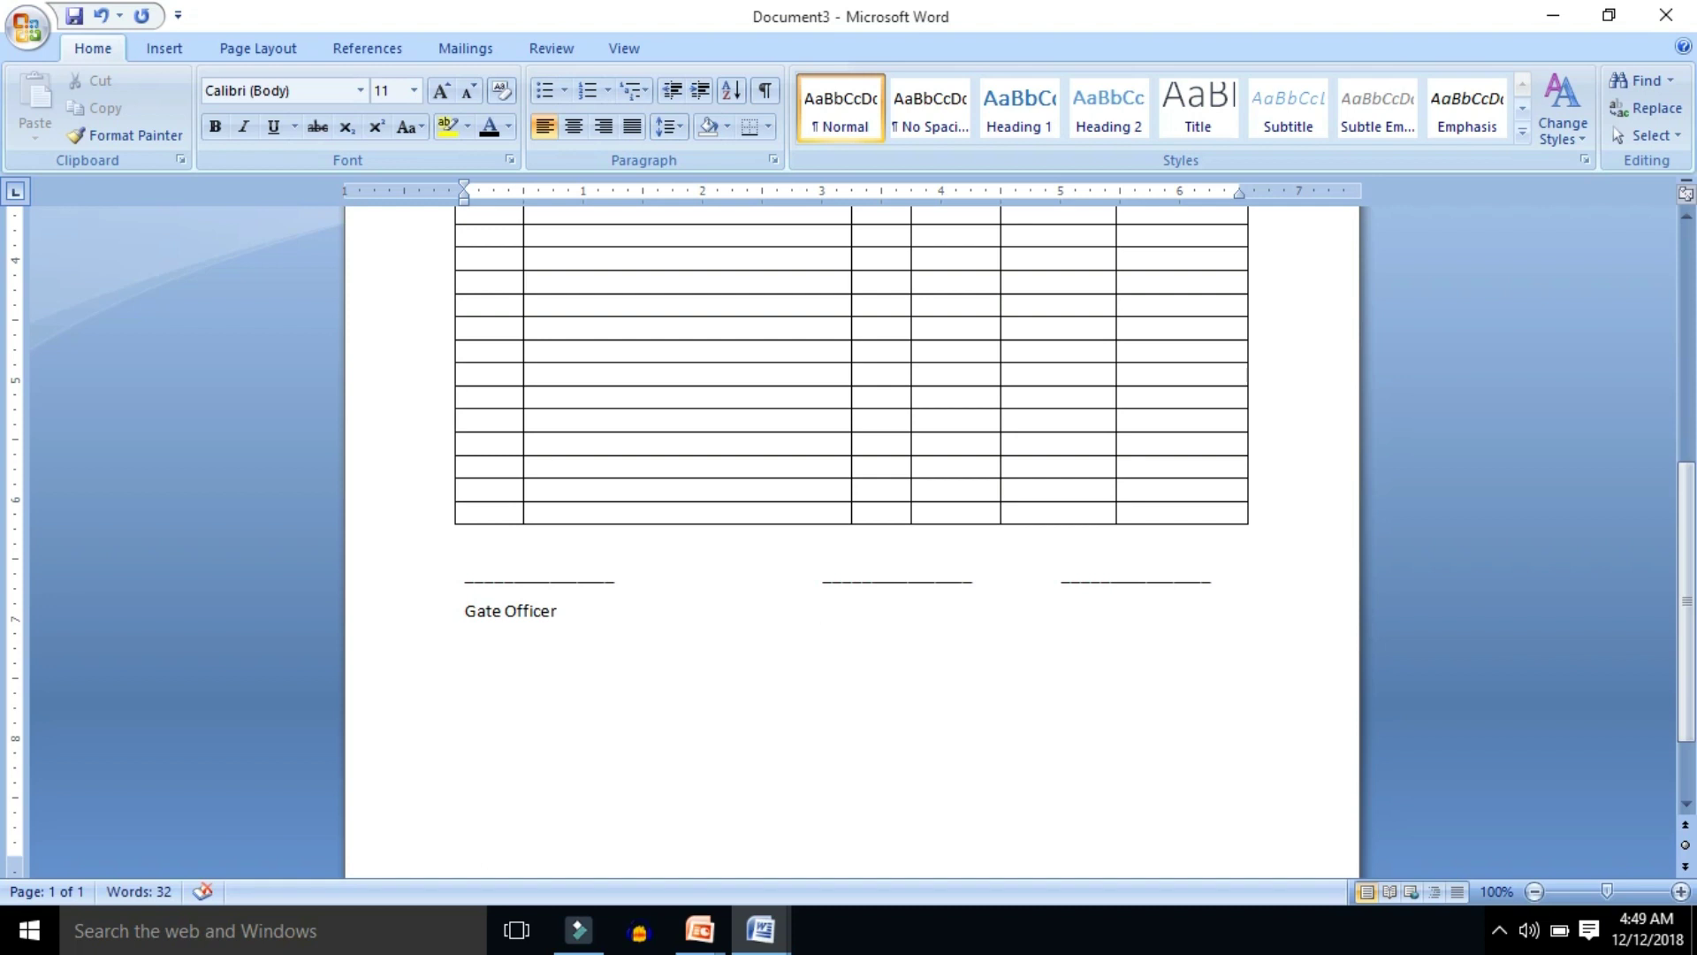
text(Stores Officer)
key(Tab)
text(Managers Stores)
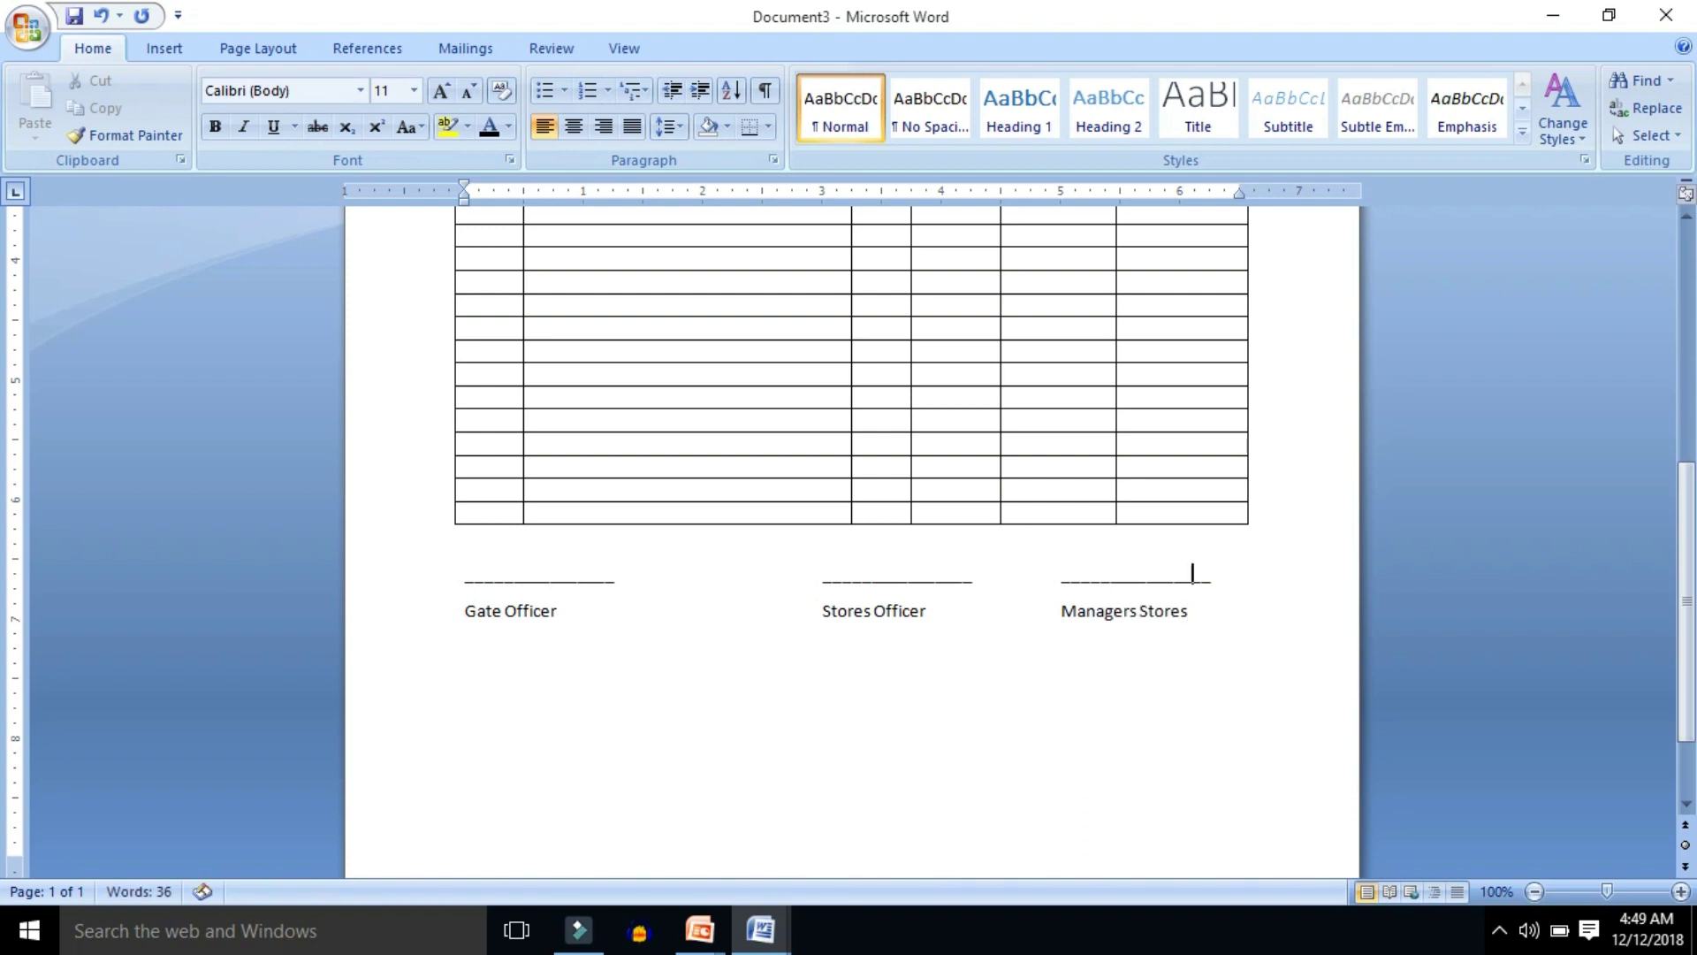
Remove the space after the signature blank and label lines, then start a new line below Managers Stores.
click(461, 579)
key(shift+Down)
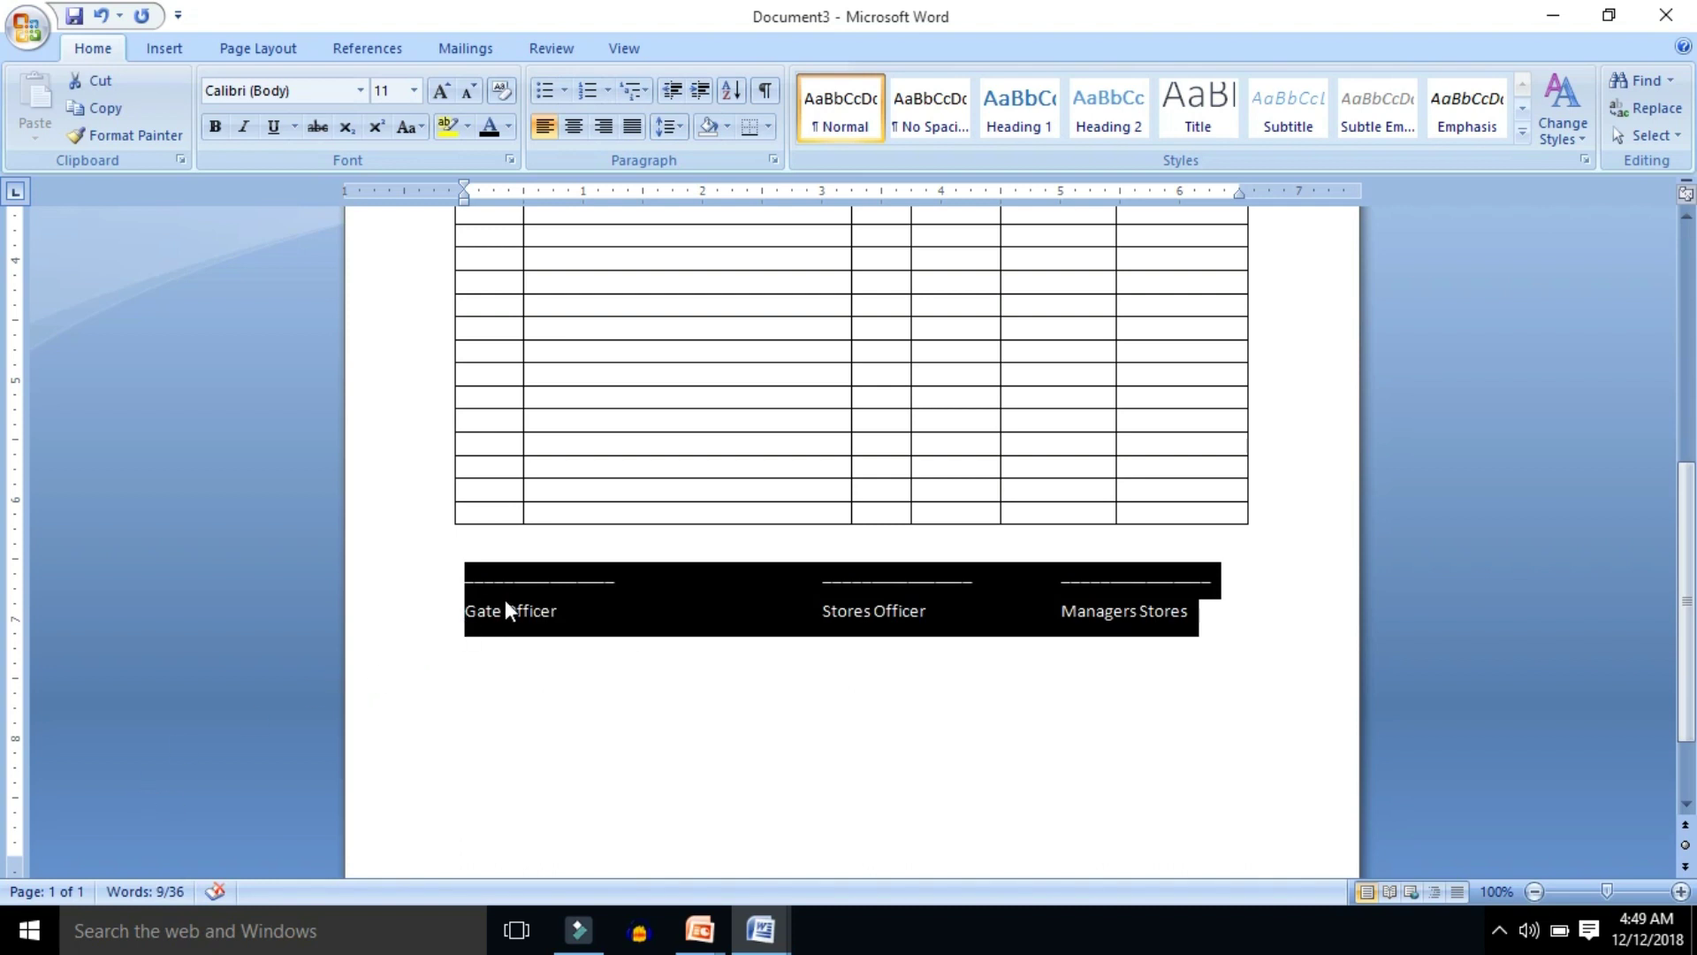
mouse_move(849, 594)
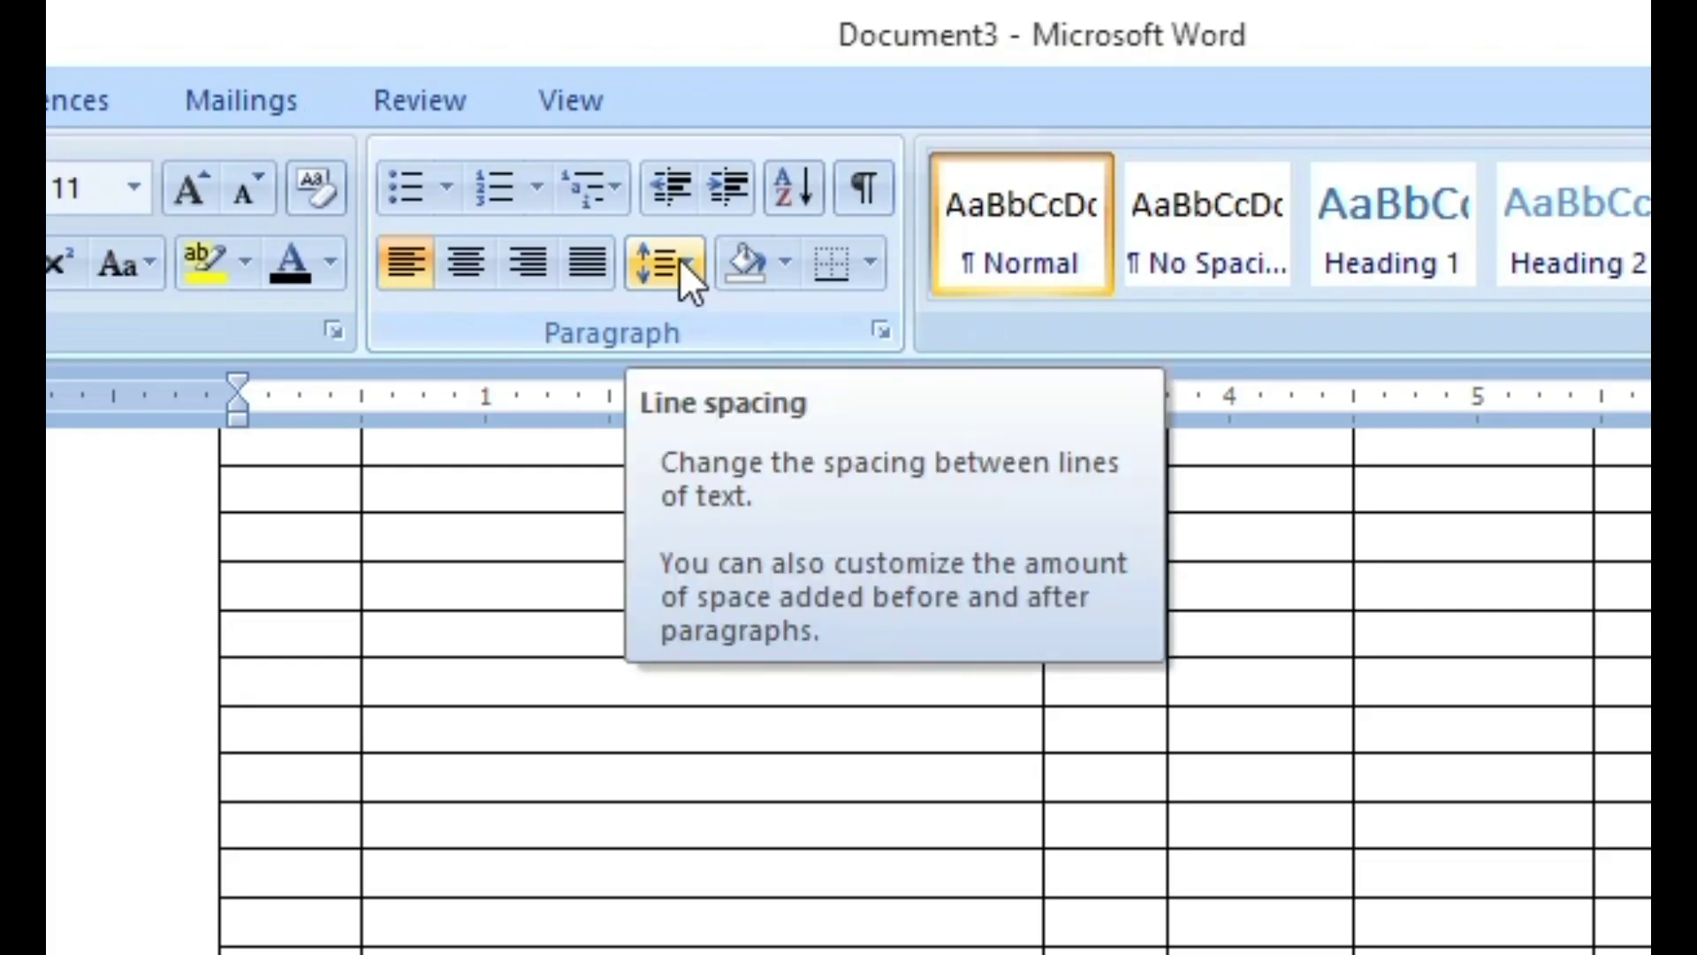
click(686, 265)
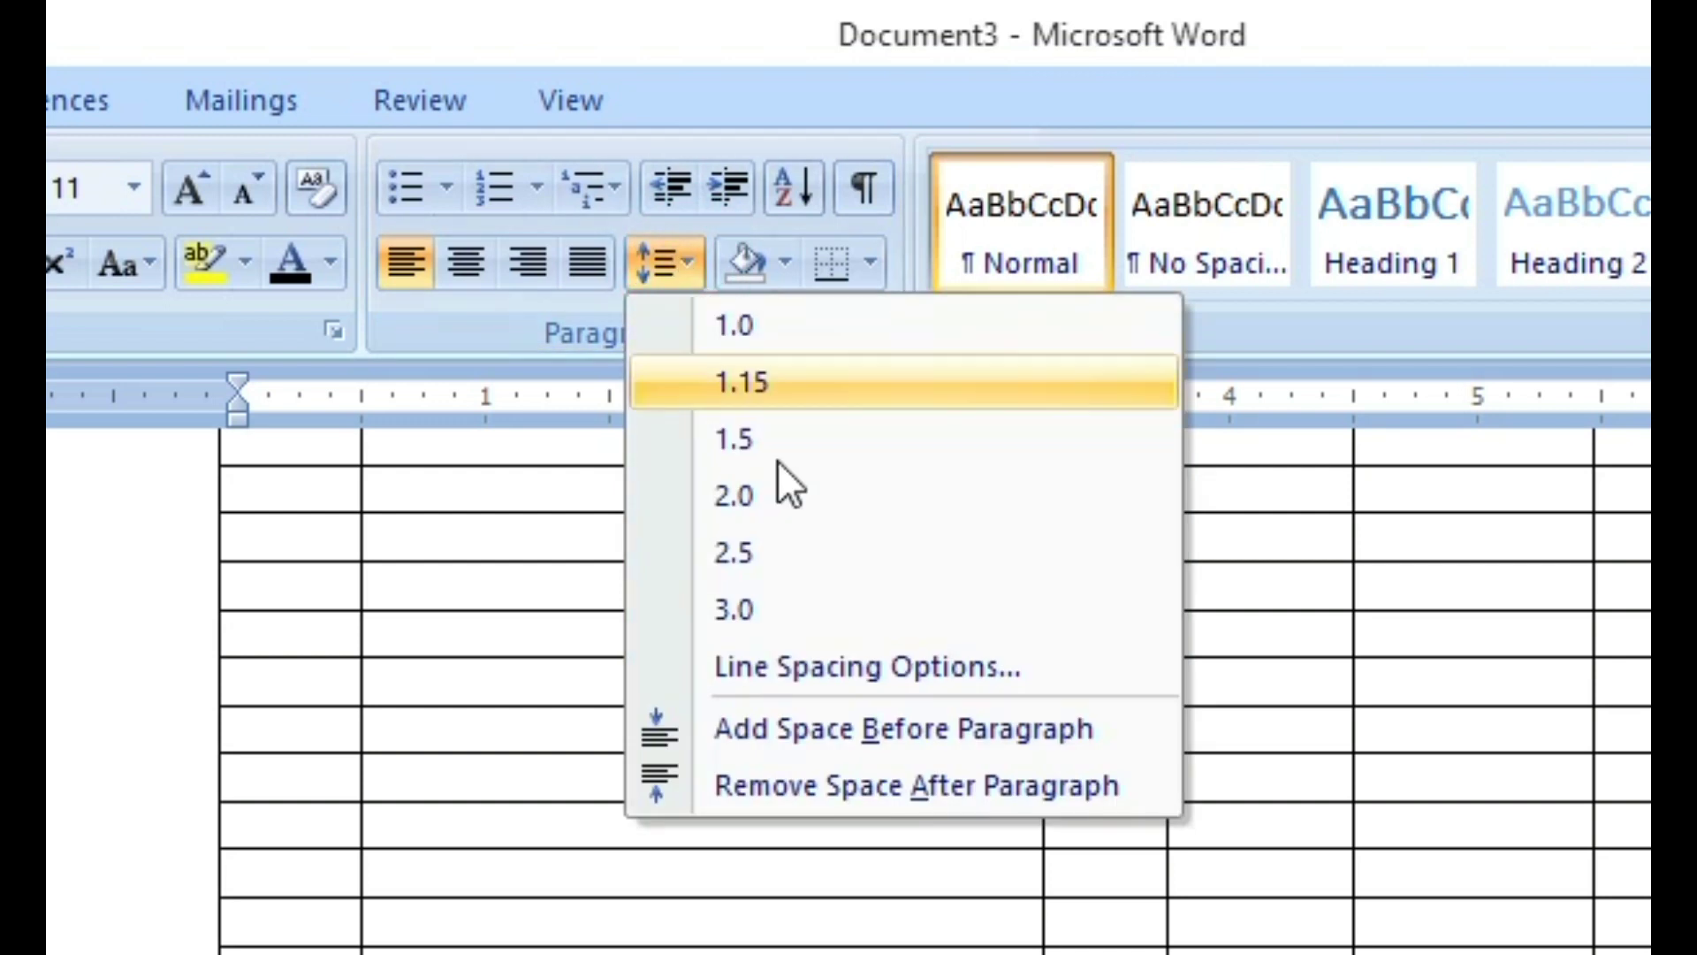
click(1000, 778)
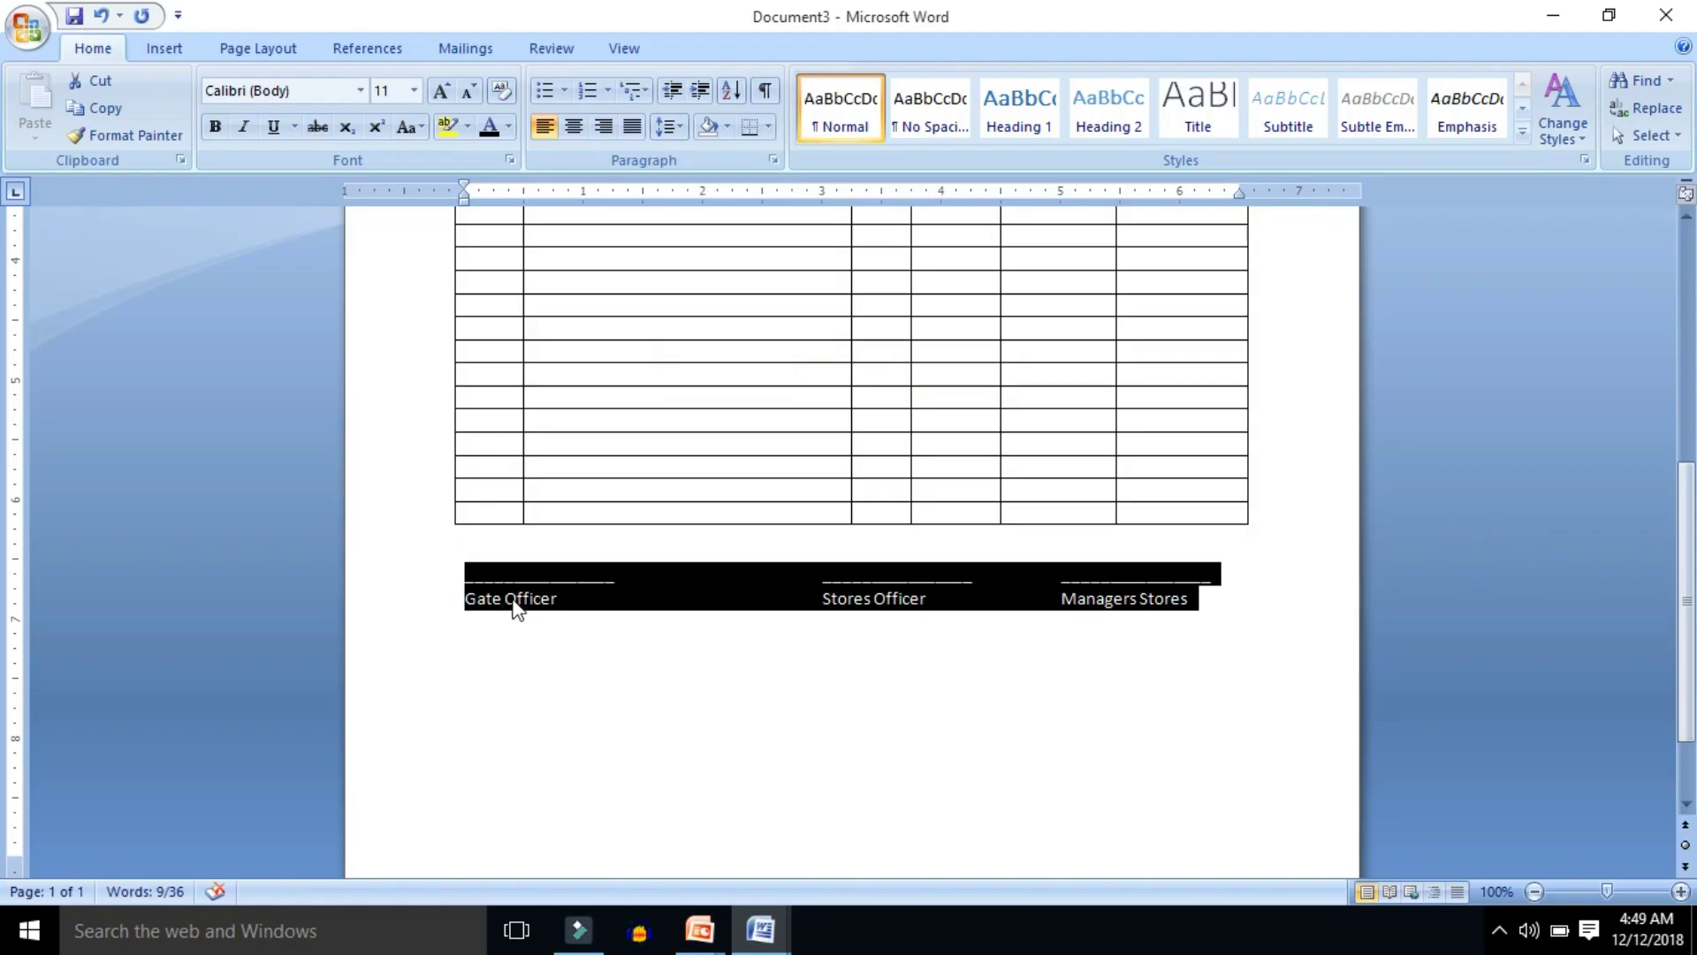
key(ctrl+z)
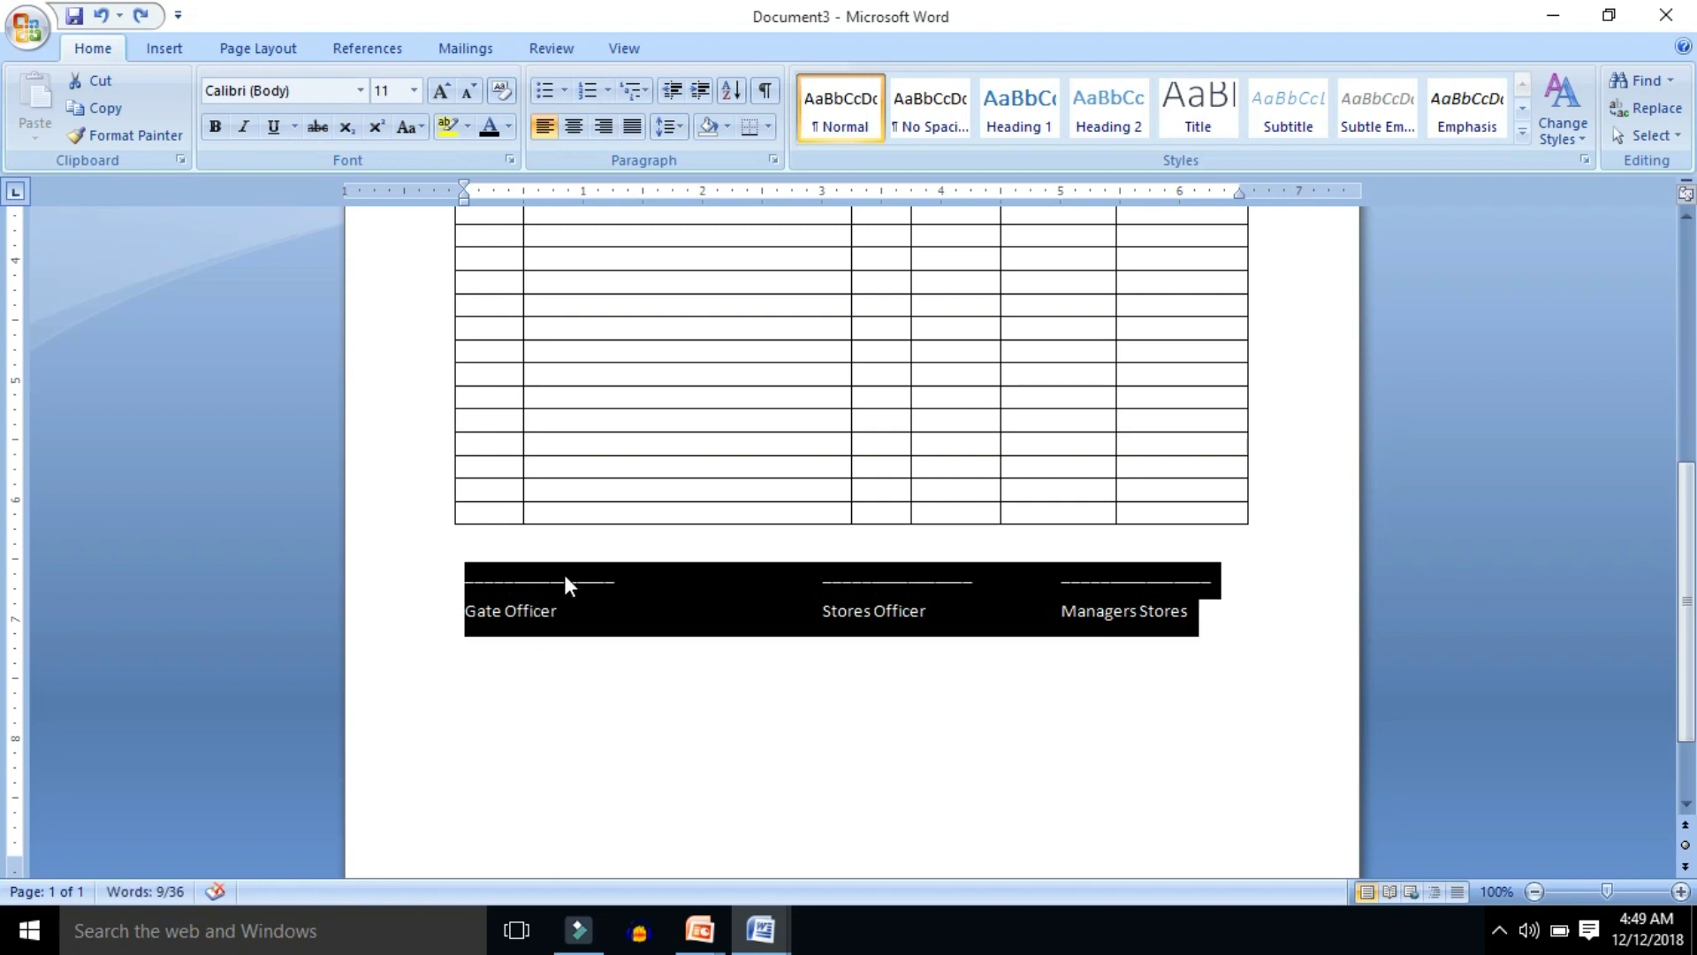
key(alt)
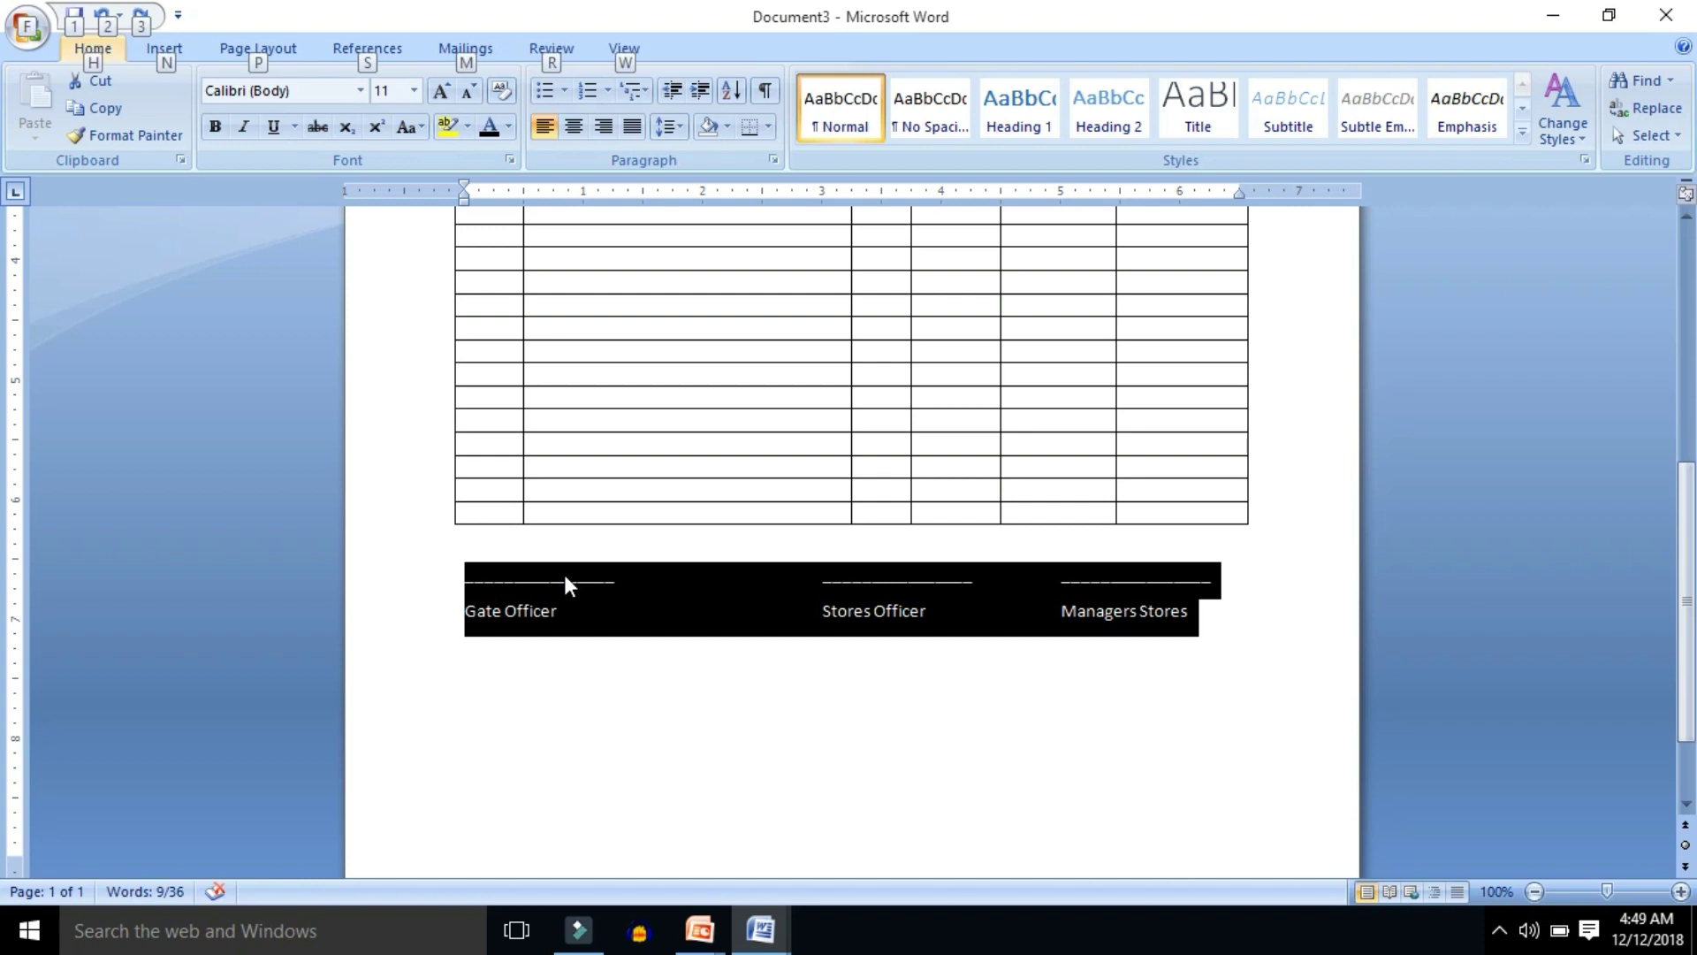
key(h)
key(k)
key(a)
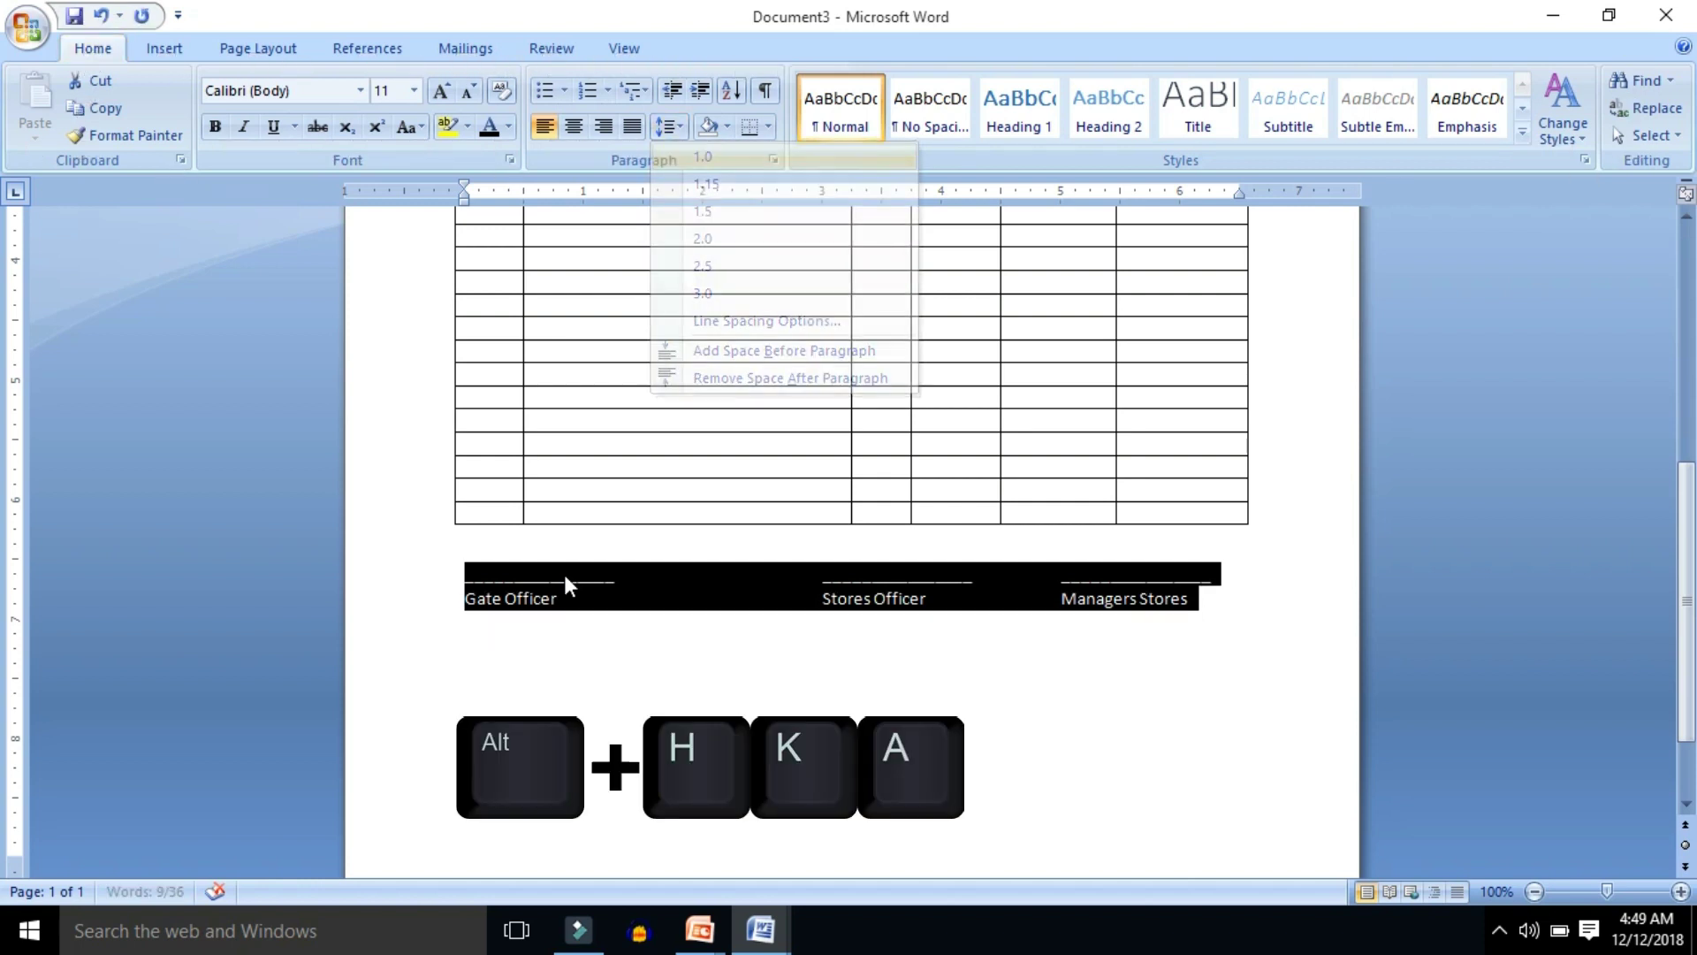
click(478, 646)
click(1274, 595)
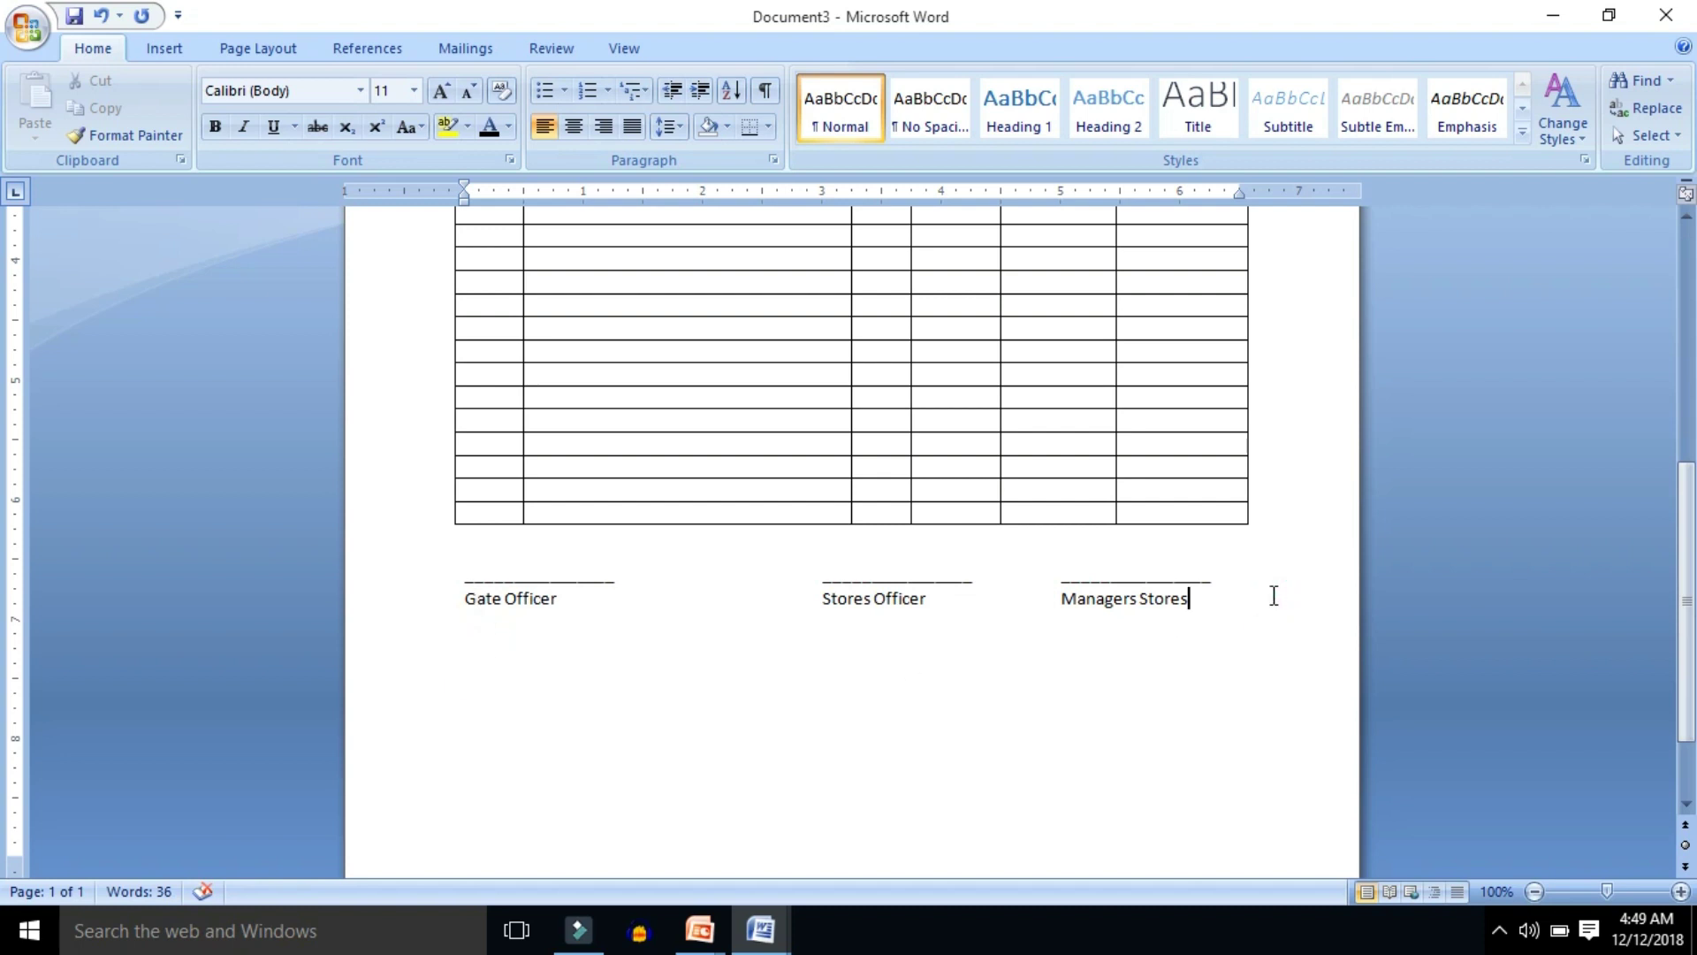
key(Return)
Draw a table box below the signature lines and split it into two rows with a horizontal line.
click(166, 48)
click(205, 130)
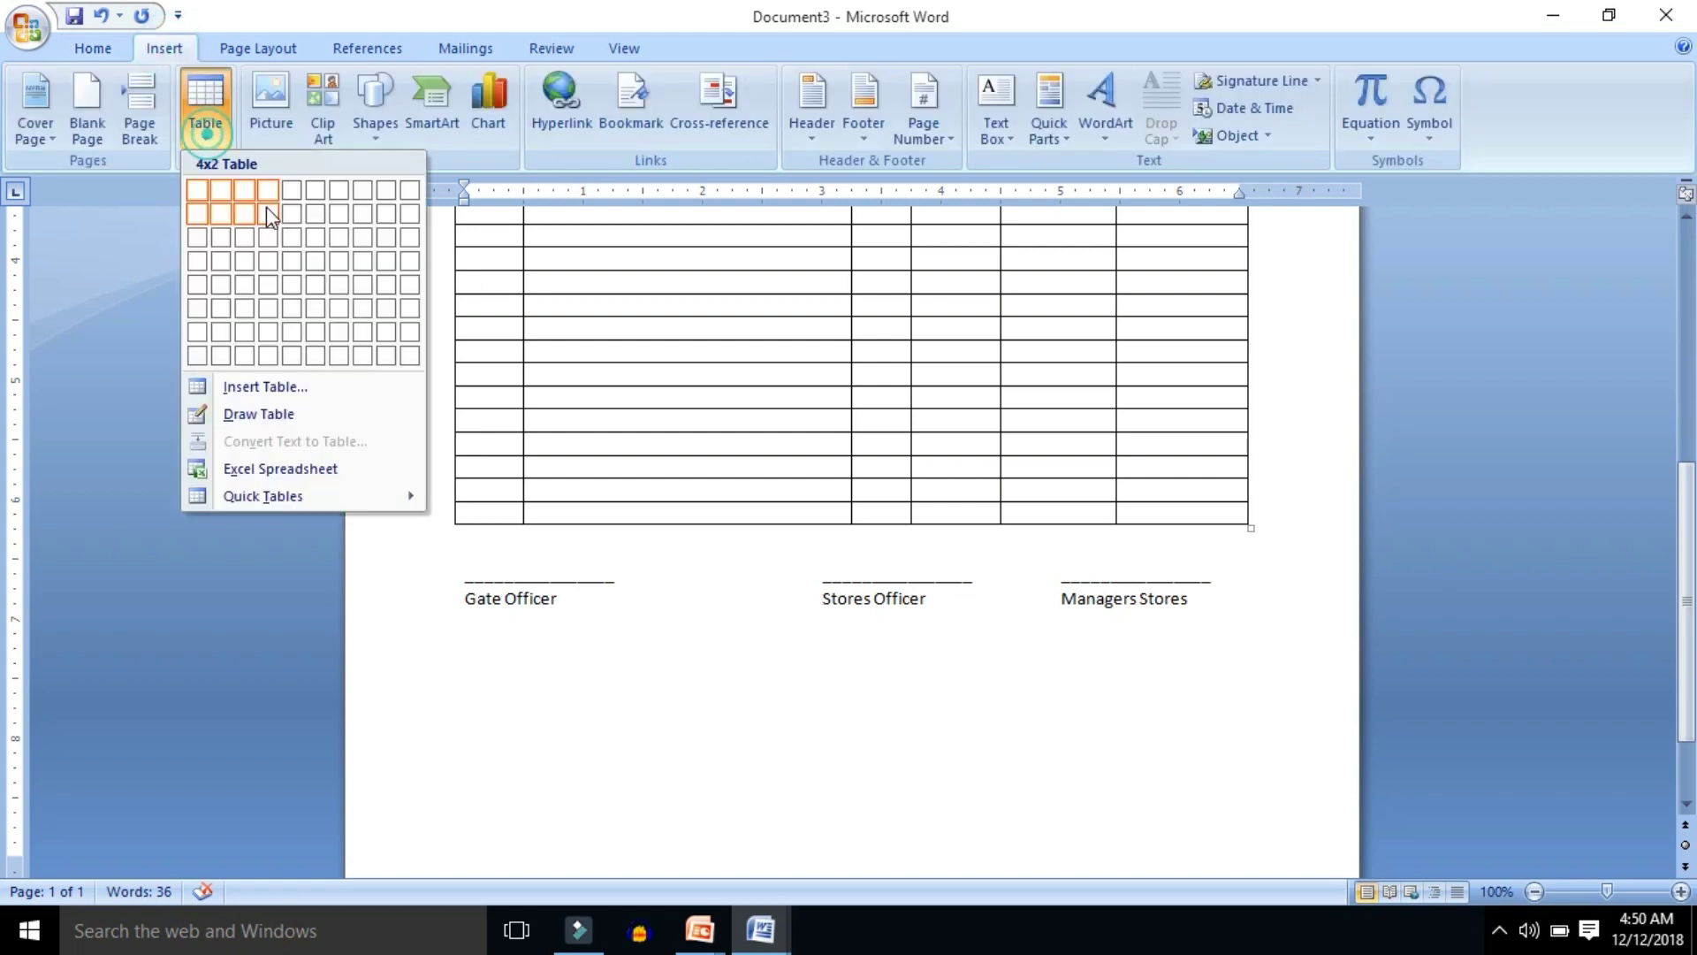
click(271, 413)
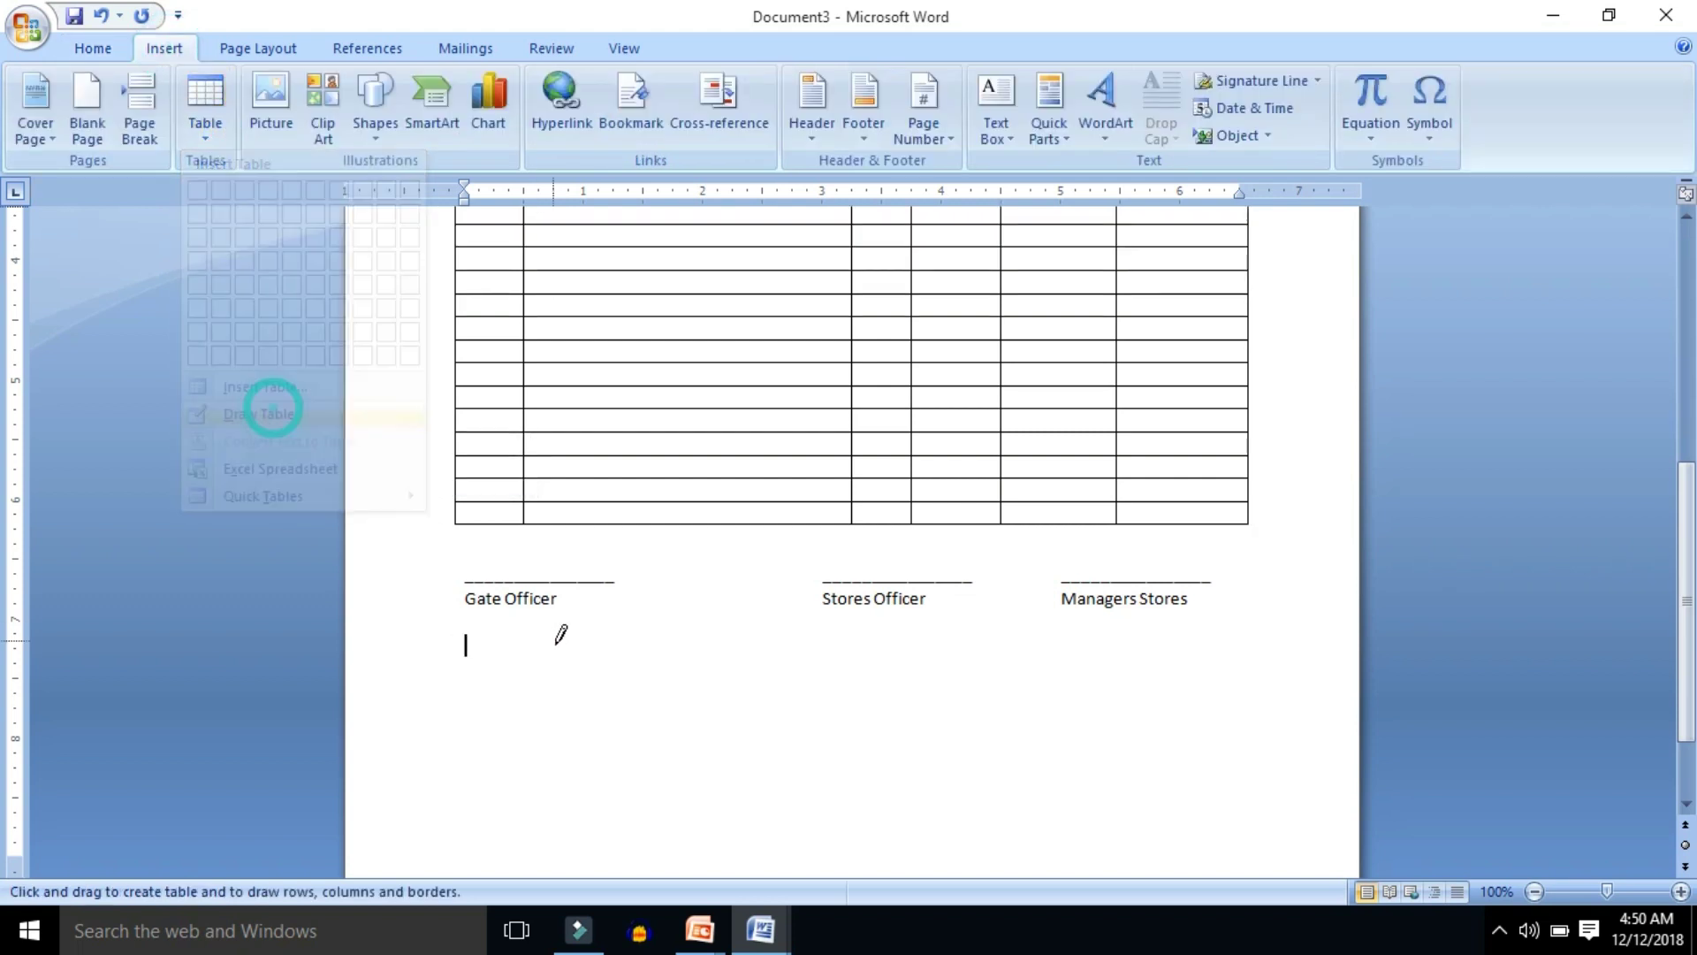
scroll(566, 641, down, 3)
drag(439, 541, 979, 734)
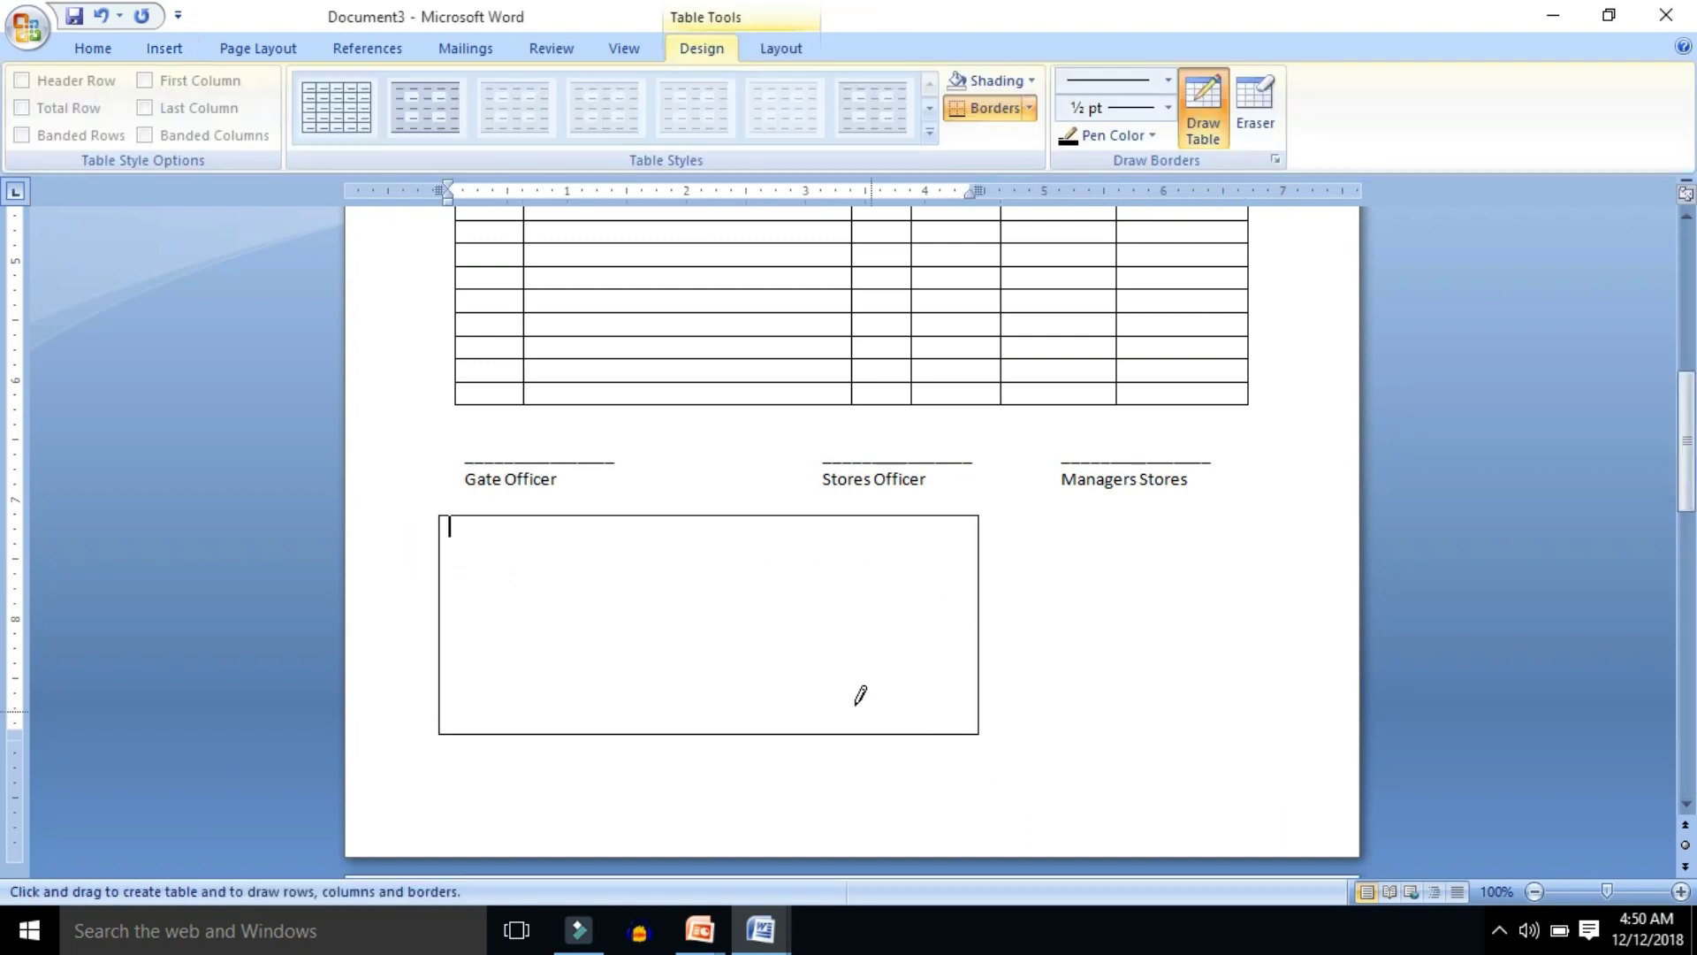
drag(458, 576, 652, 571)
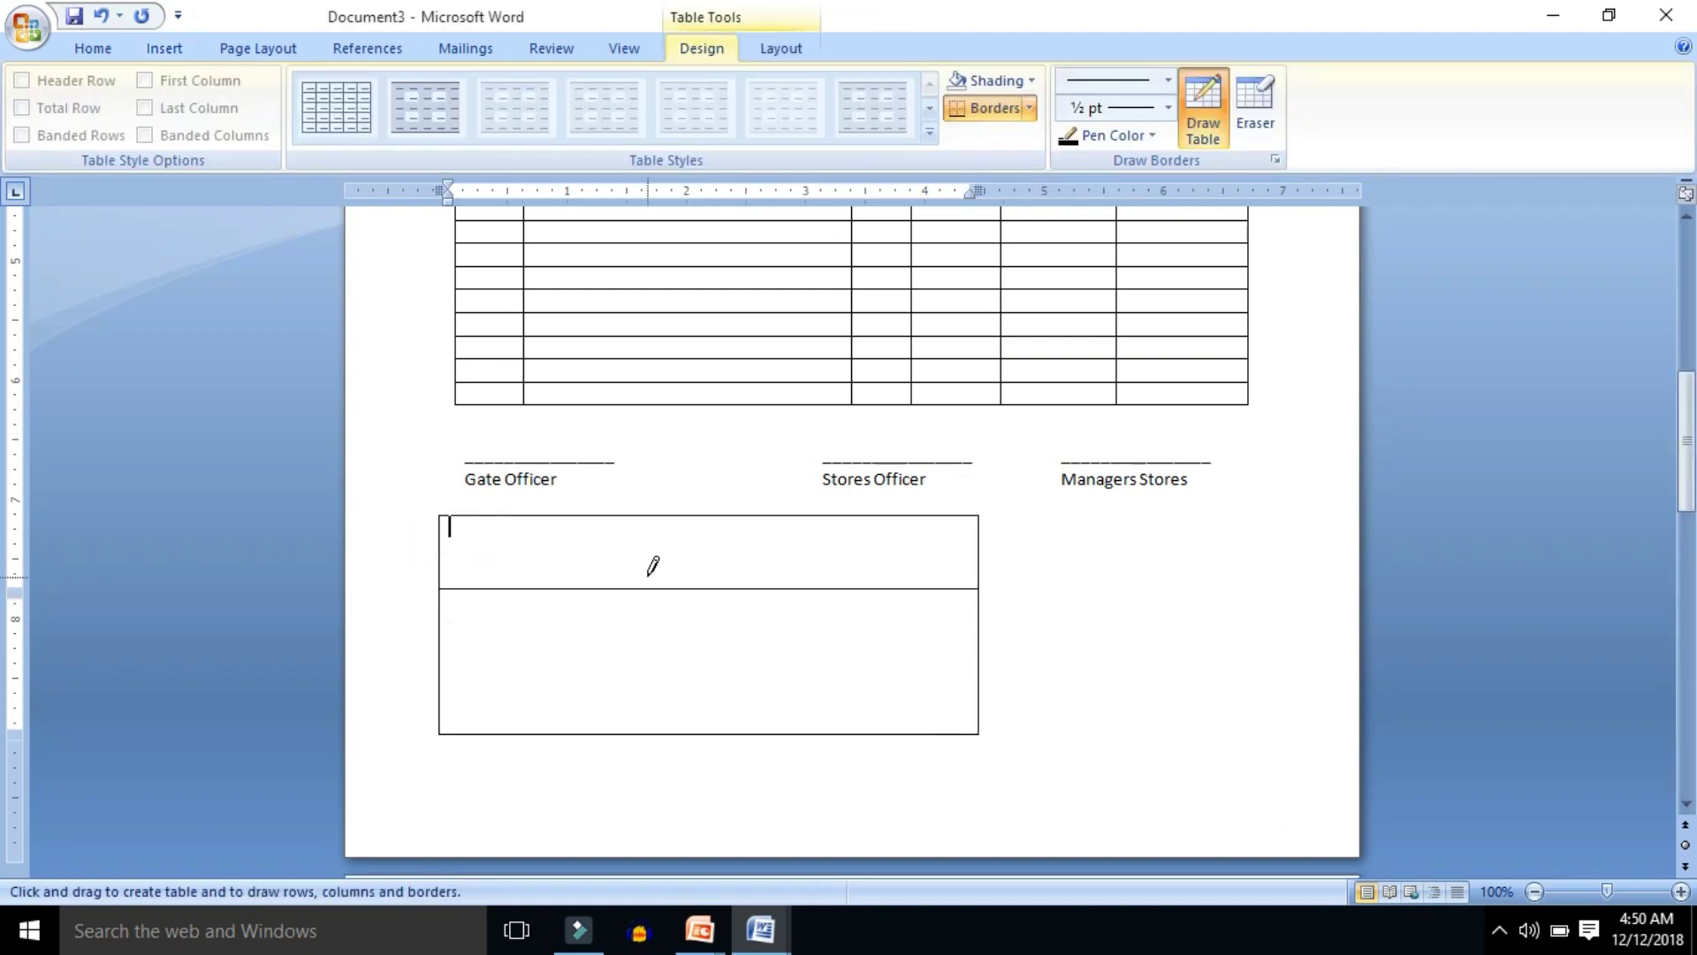
scroll(663, 590, up, 3)
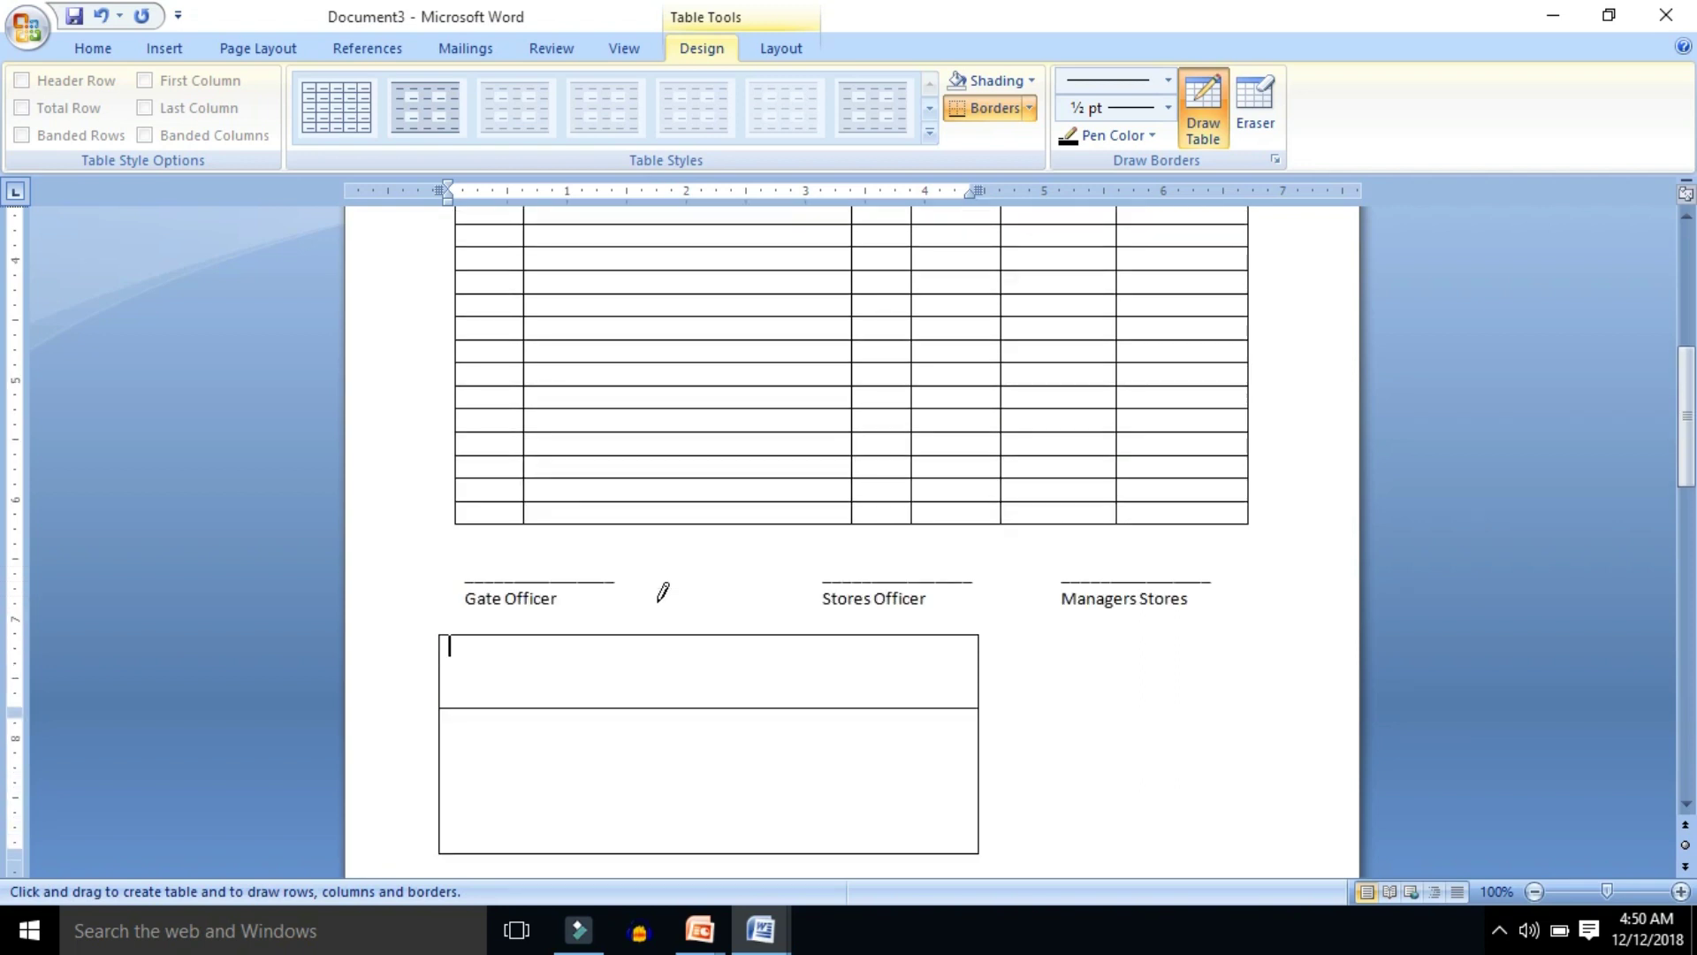
key(Escape)
mouse_move(687, 699)
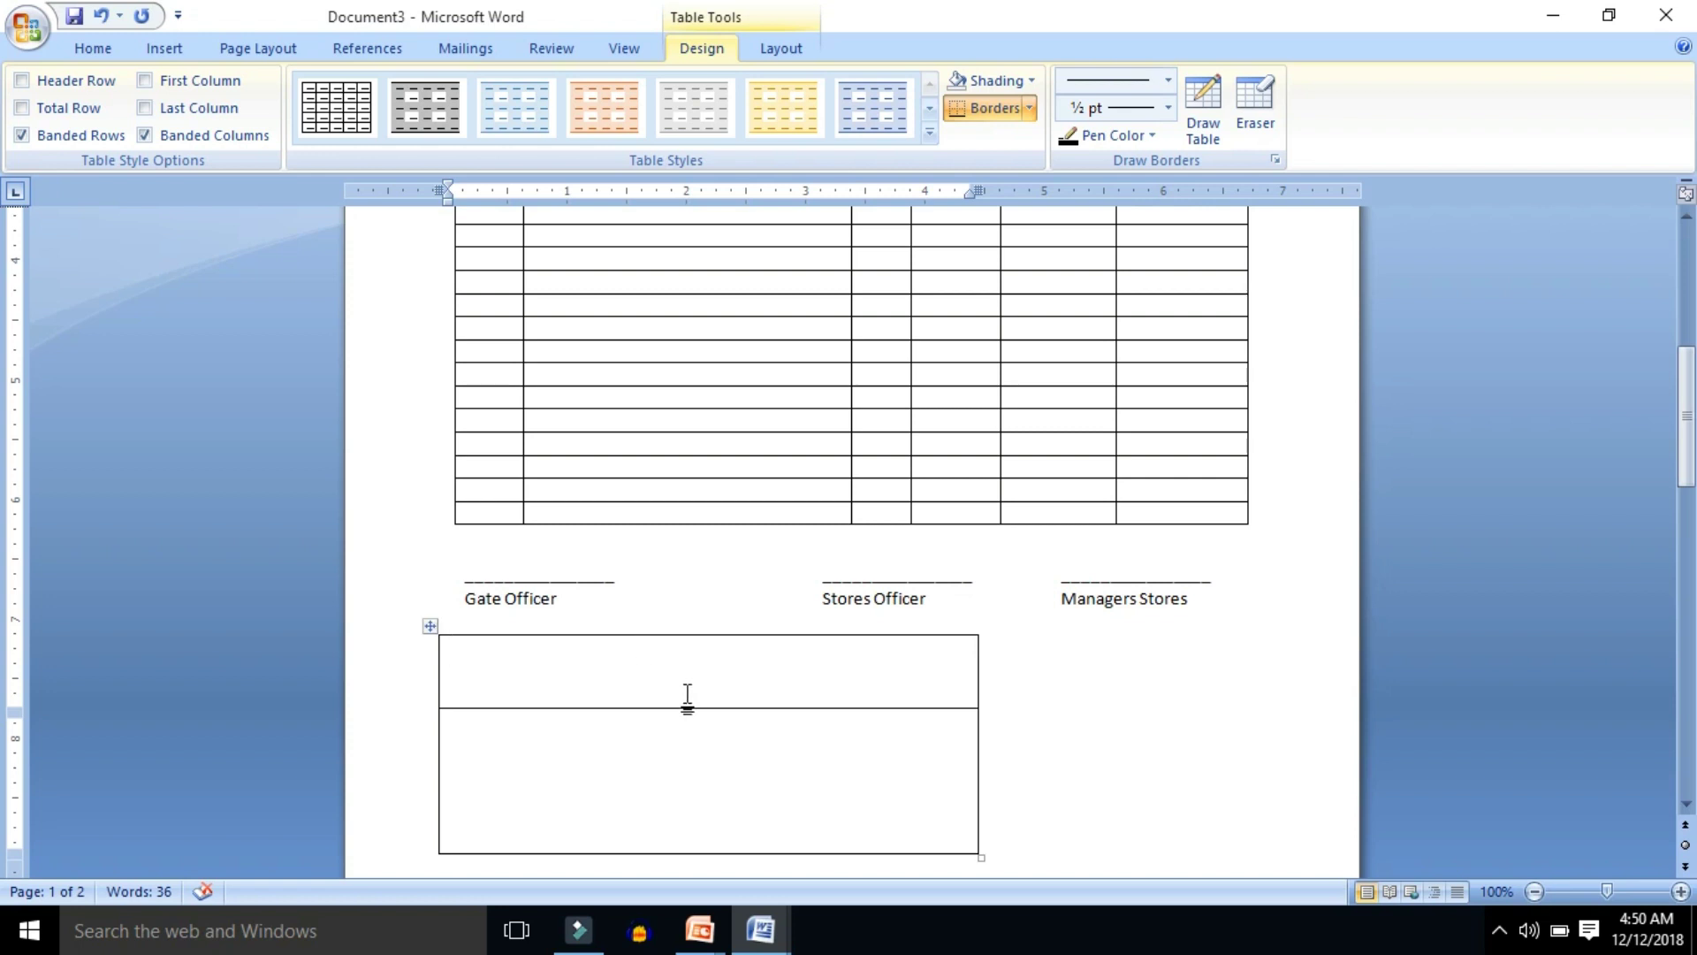
Type 'Acknowledge Suppliers' in the top cell, fixing the misspelled 'Acknowlagdge' from the spelling suggestions.
scroll(689, 693, up, 1)
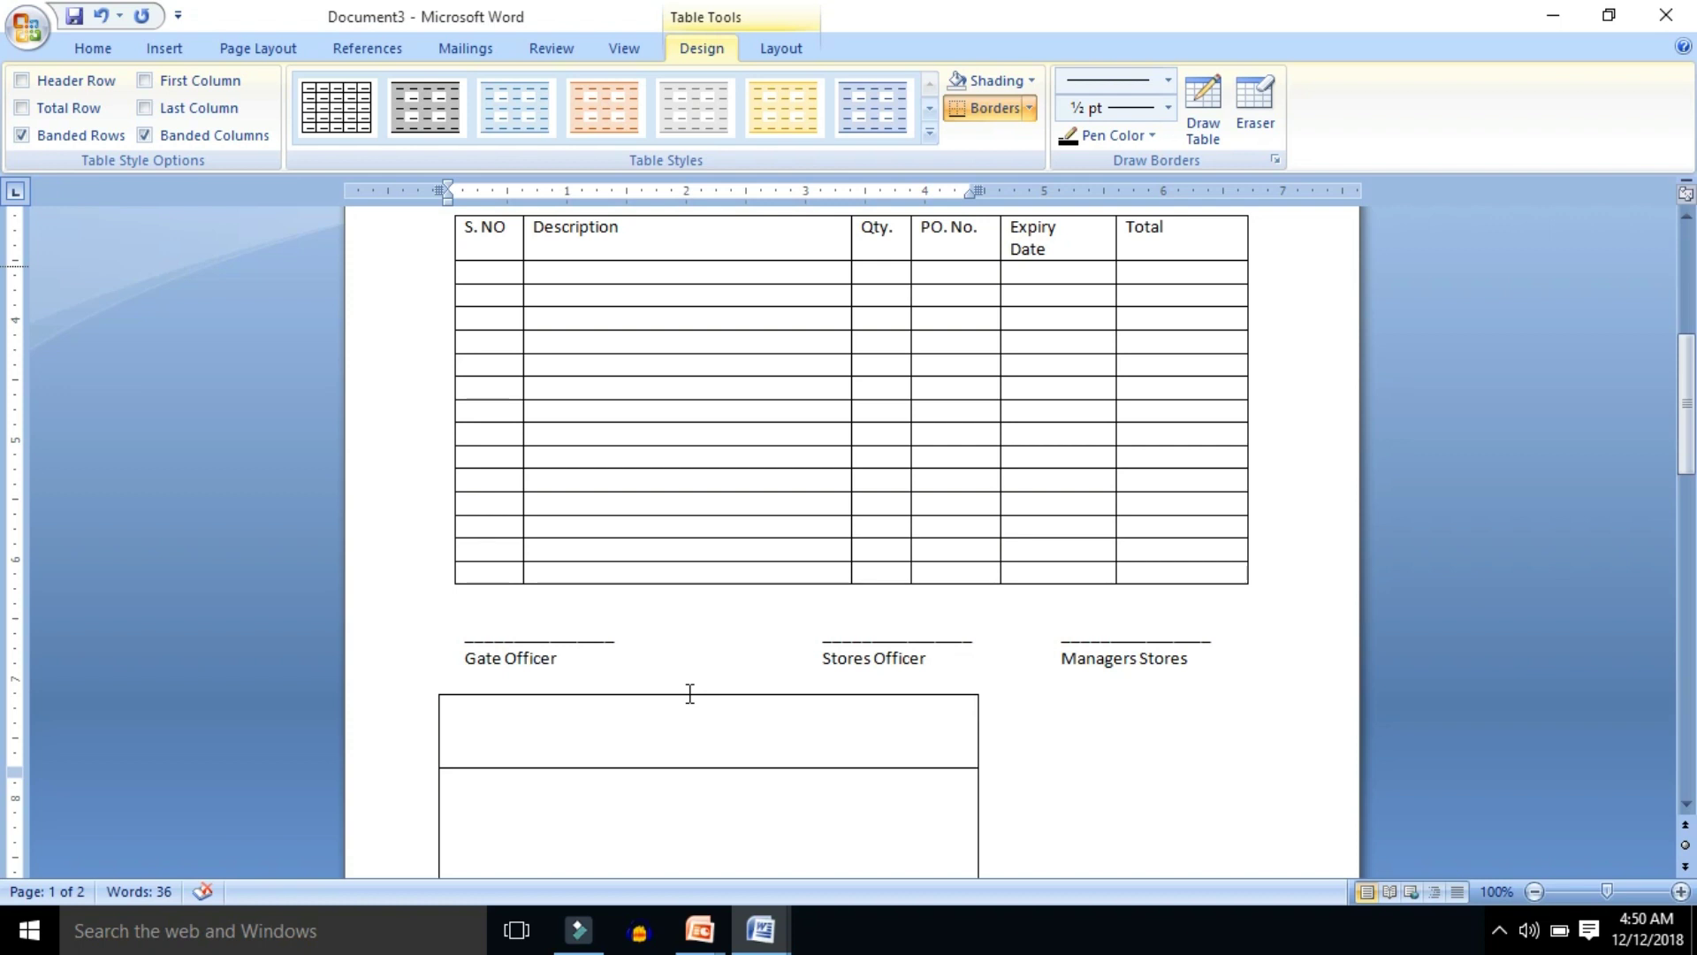
text(Ac)
text(k)
text(nowlag)
text(dge )
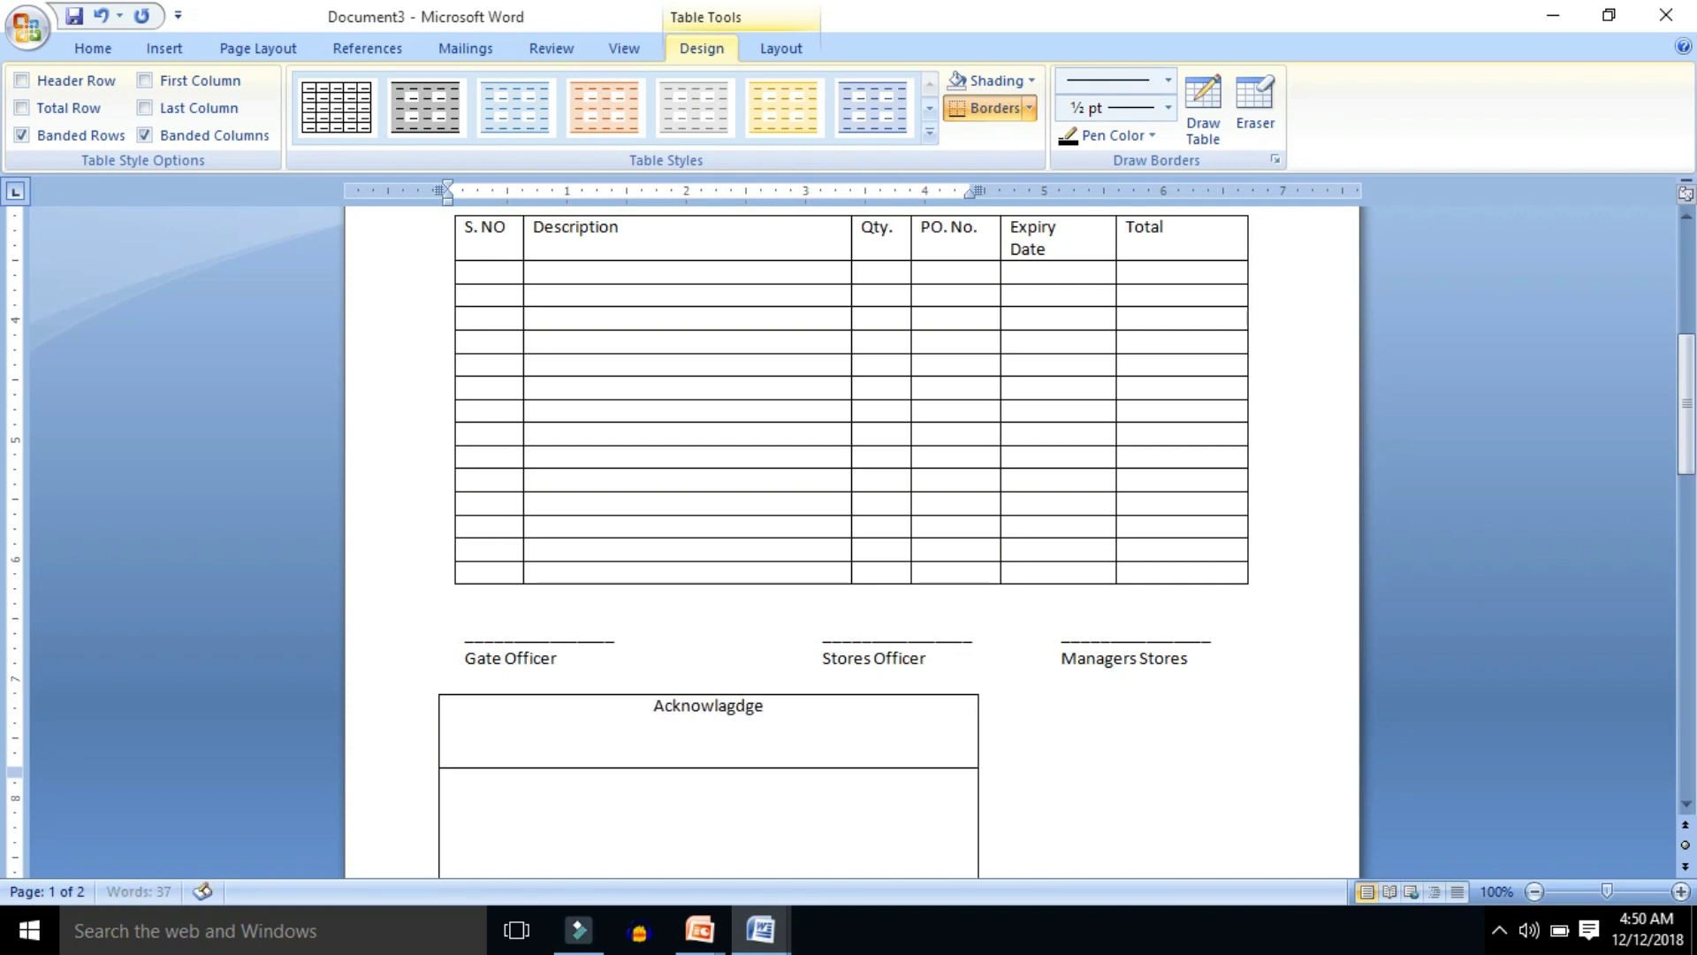
text(Suppliers)
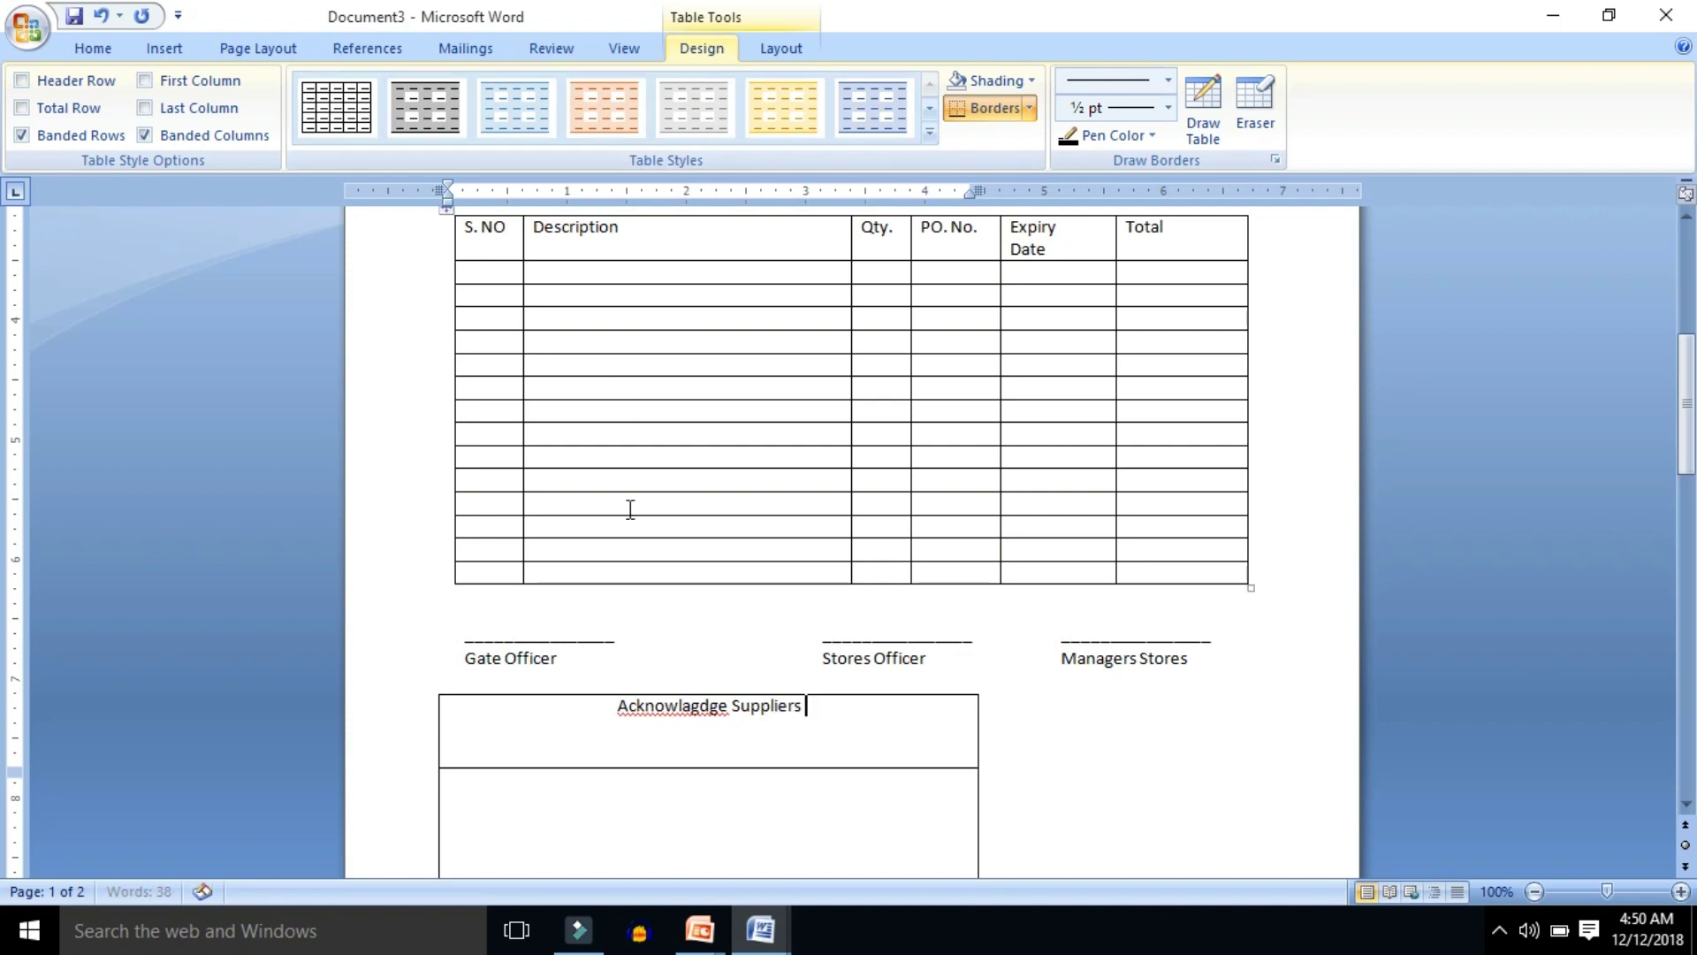
right_click(666, 707)
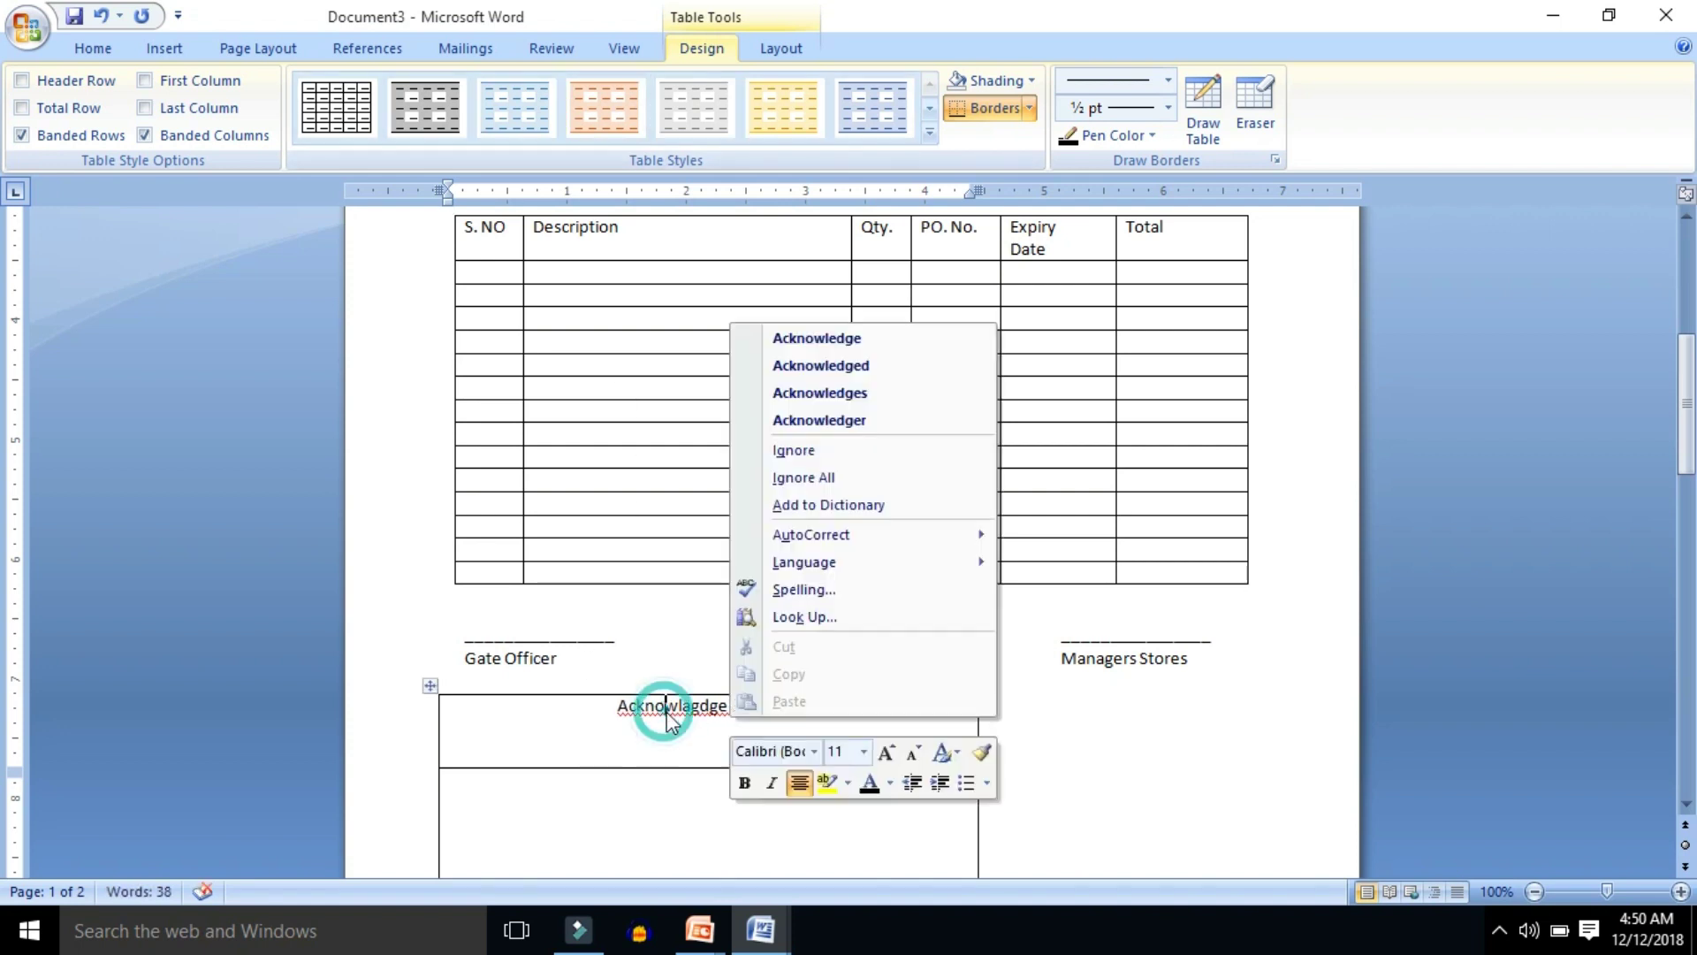
click(850, 338)
click(560, 796)
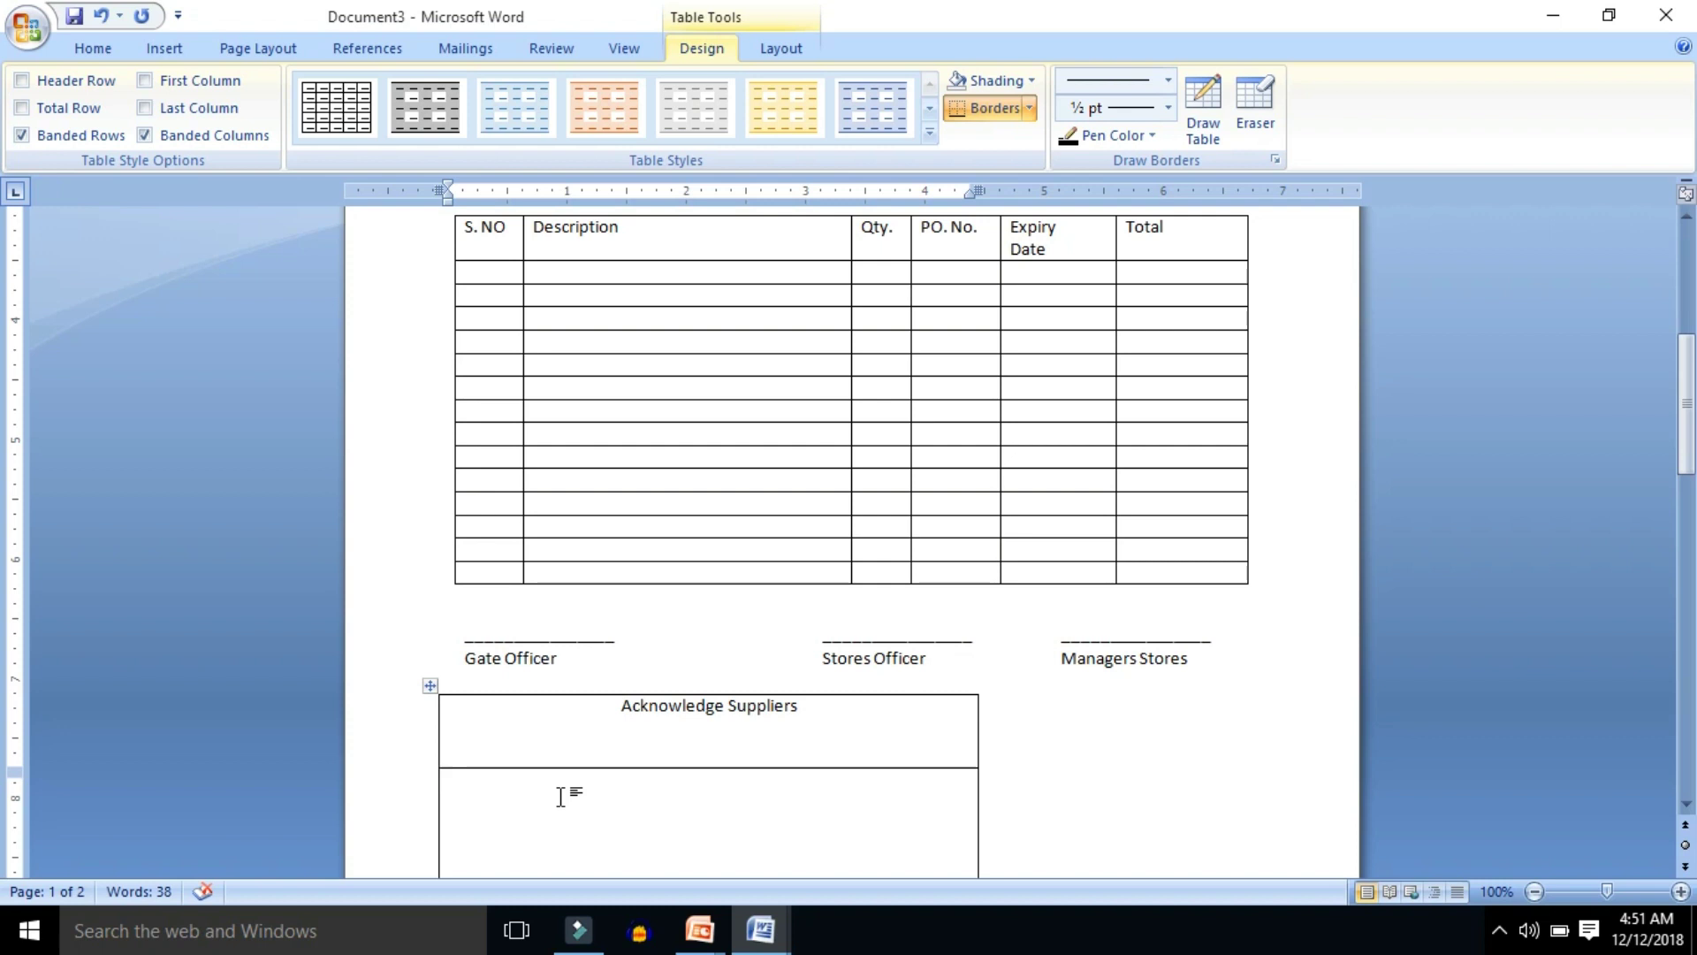
Type 'Name of Dispatcher / Driver :' followed by an underscore blank in the lower cell.
text(Name of De)
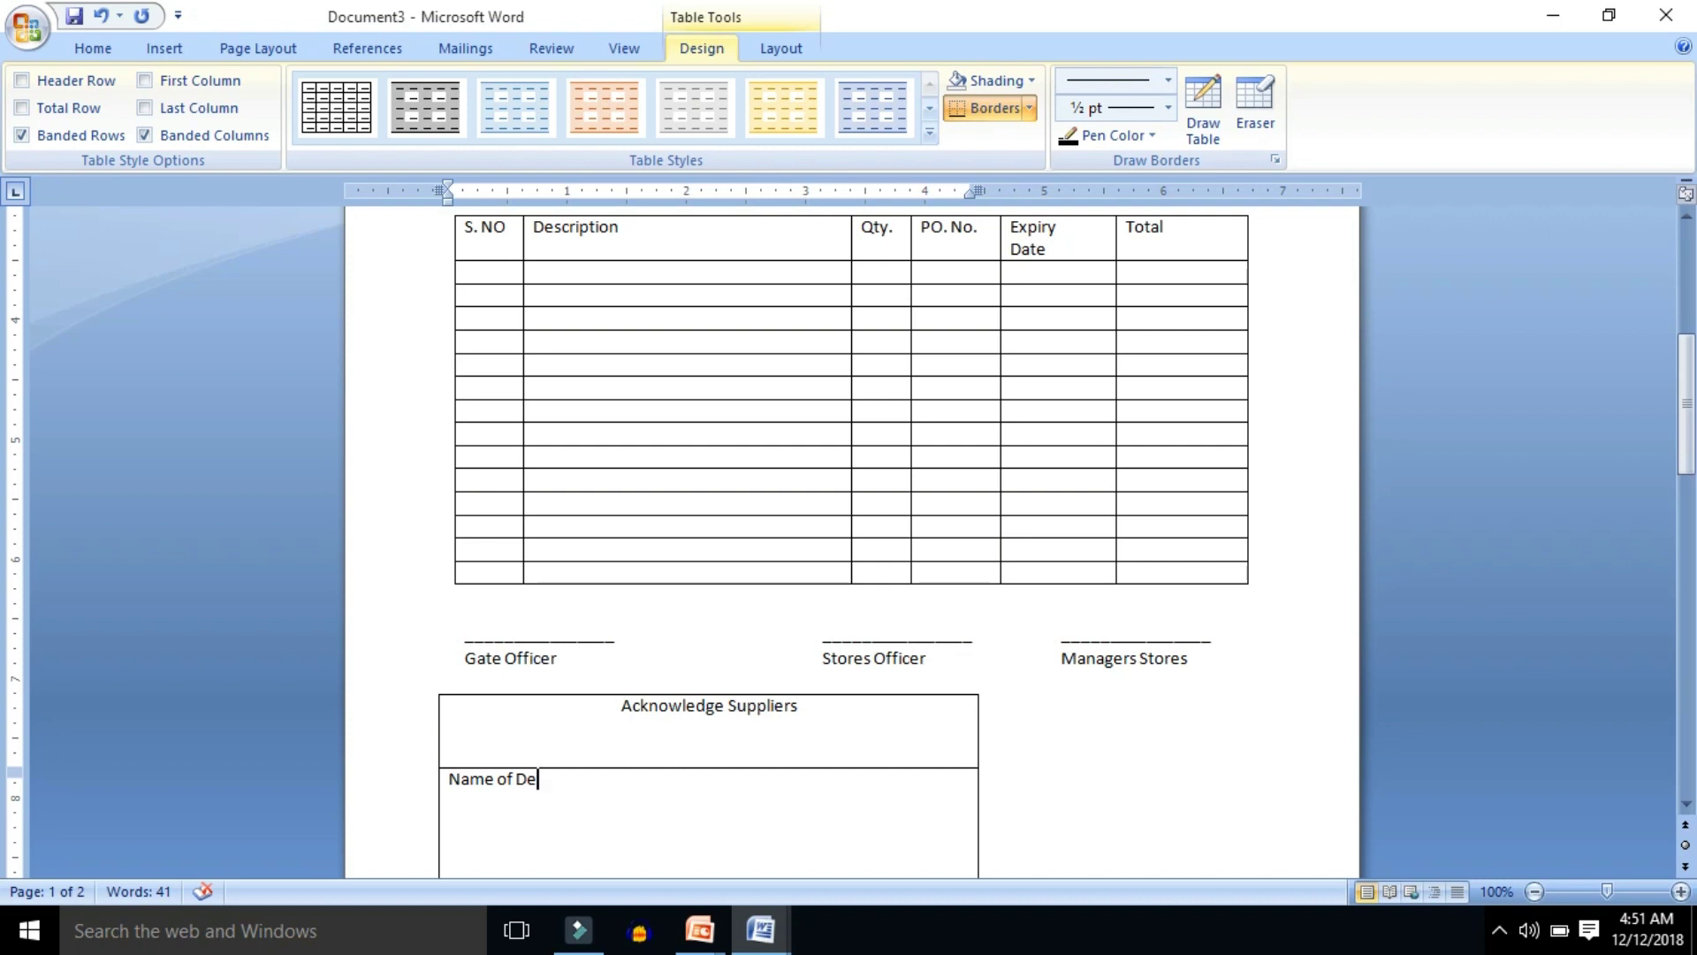
key(BackSpace)
text(isp)
text(atce)
key(BackSpace)
key(BackSpace)
text(cher)
text( /)
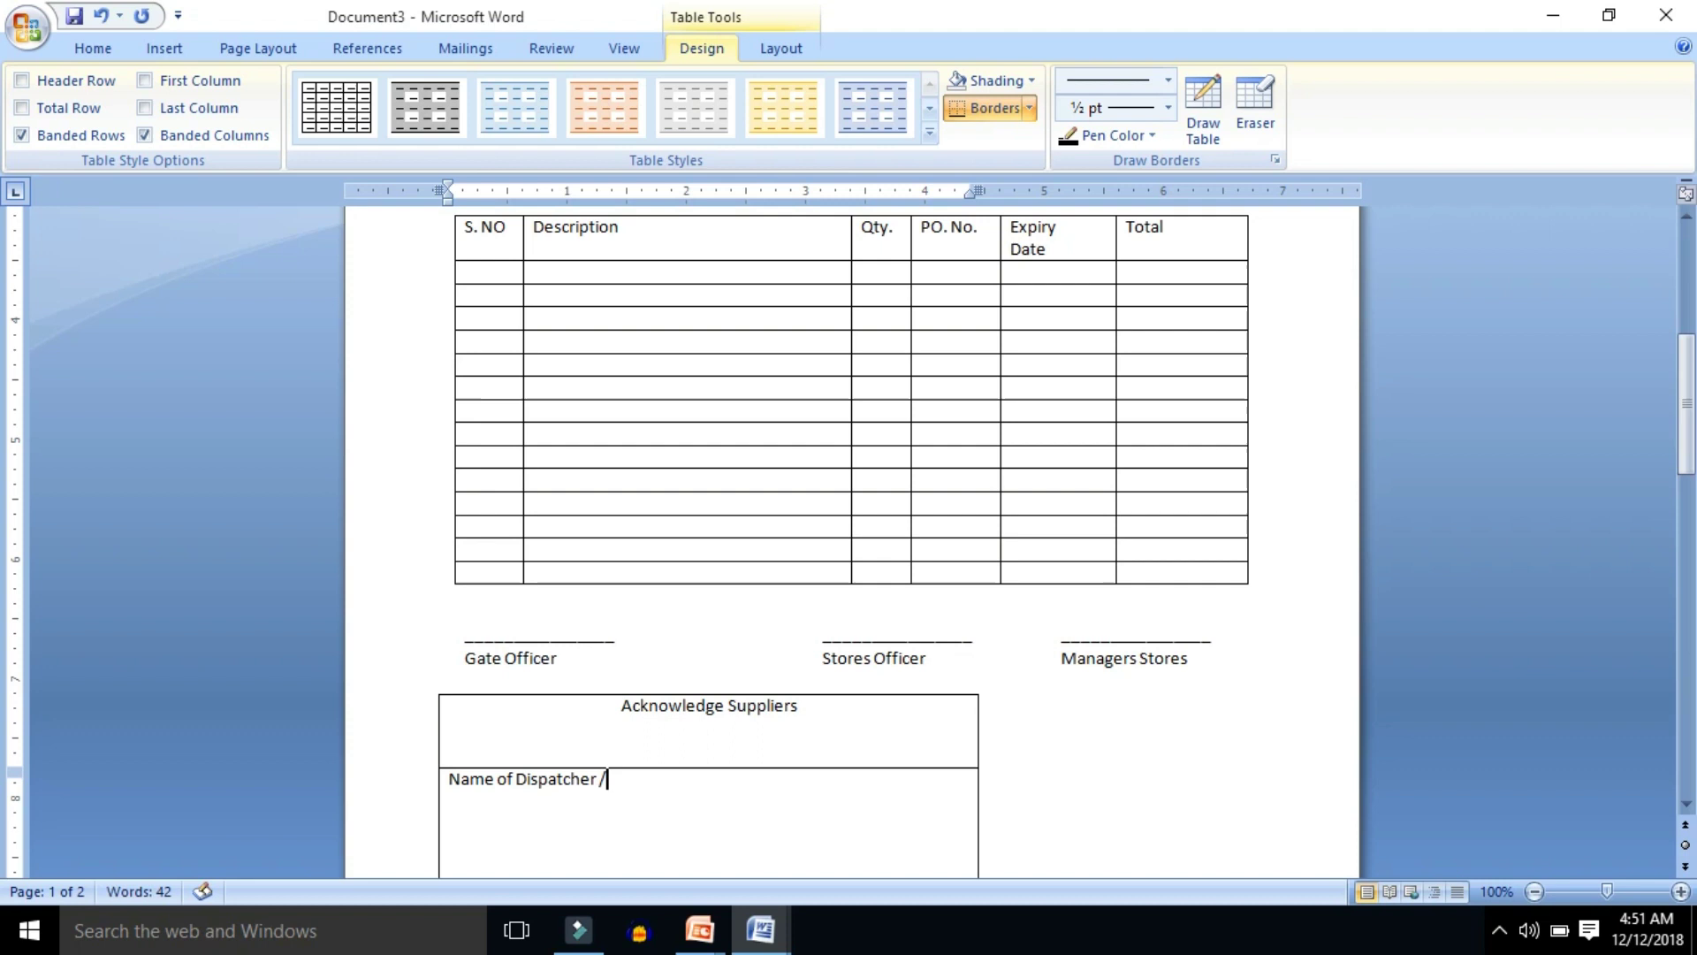
text( Driver)
key(BackSpace)
key(BackSpace)
key(BackSpace)
key(BackSpace)
key(BackSpace)
text(r)
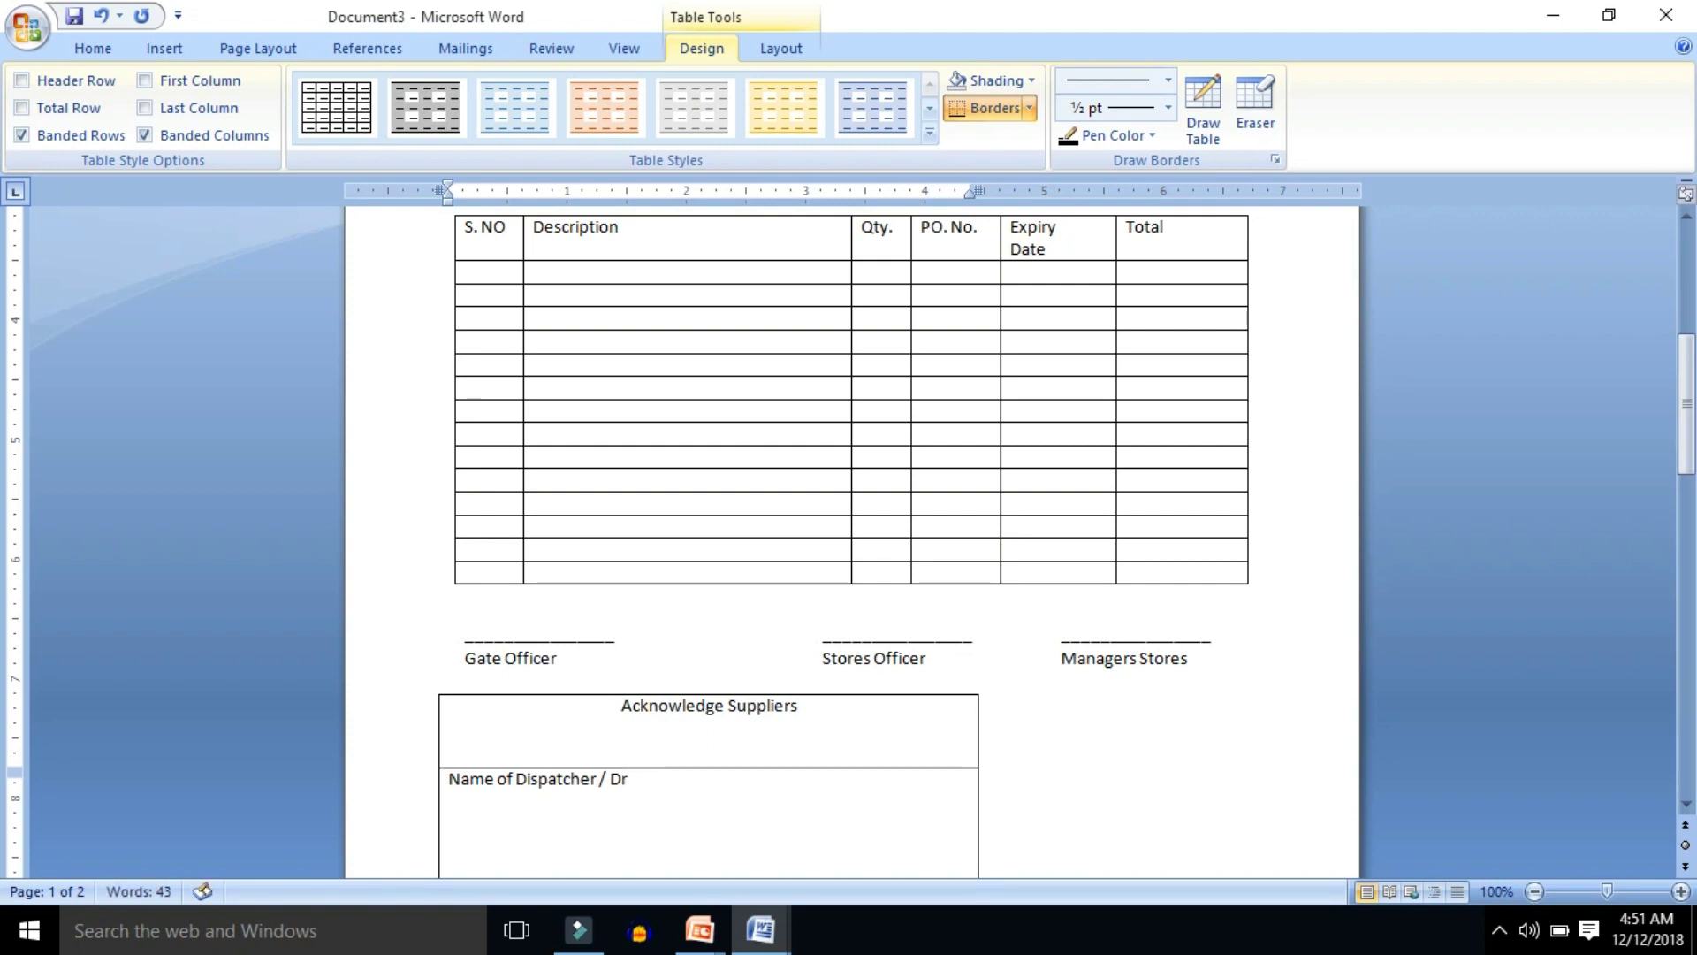
text(iver)
key(BackSpace)
key(BackSpace)
text(er :)
text(- __________________________)
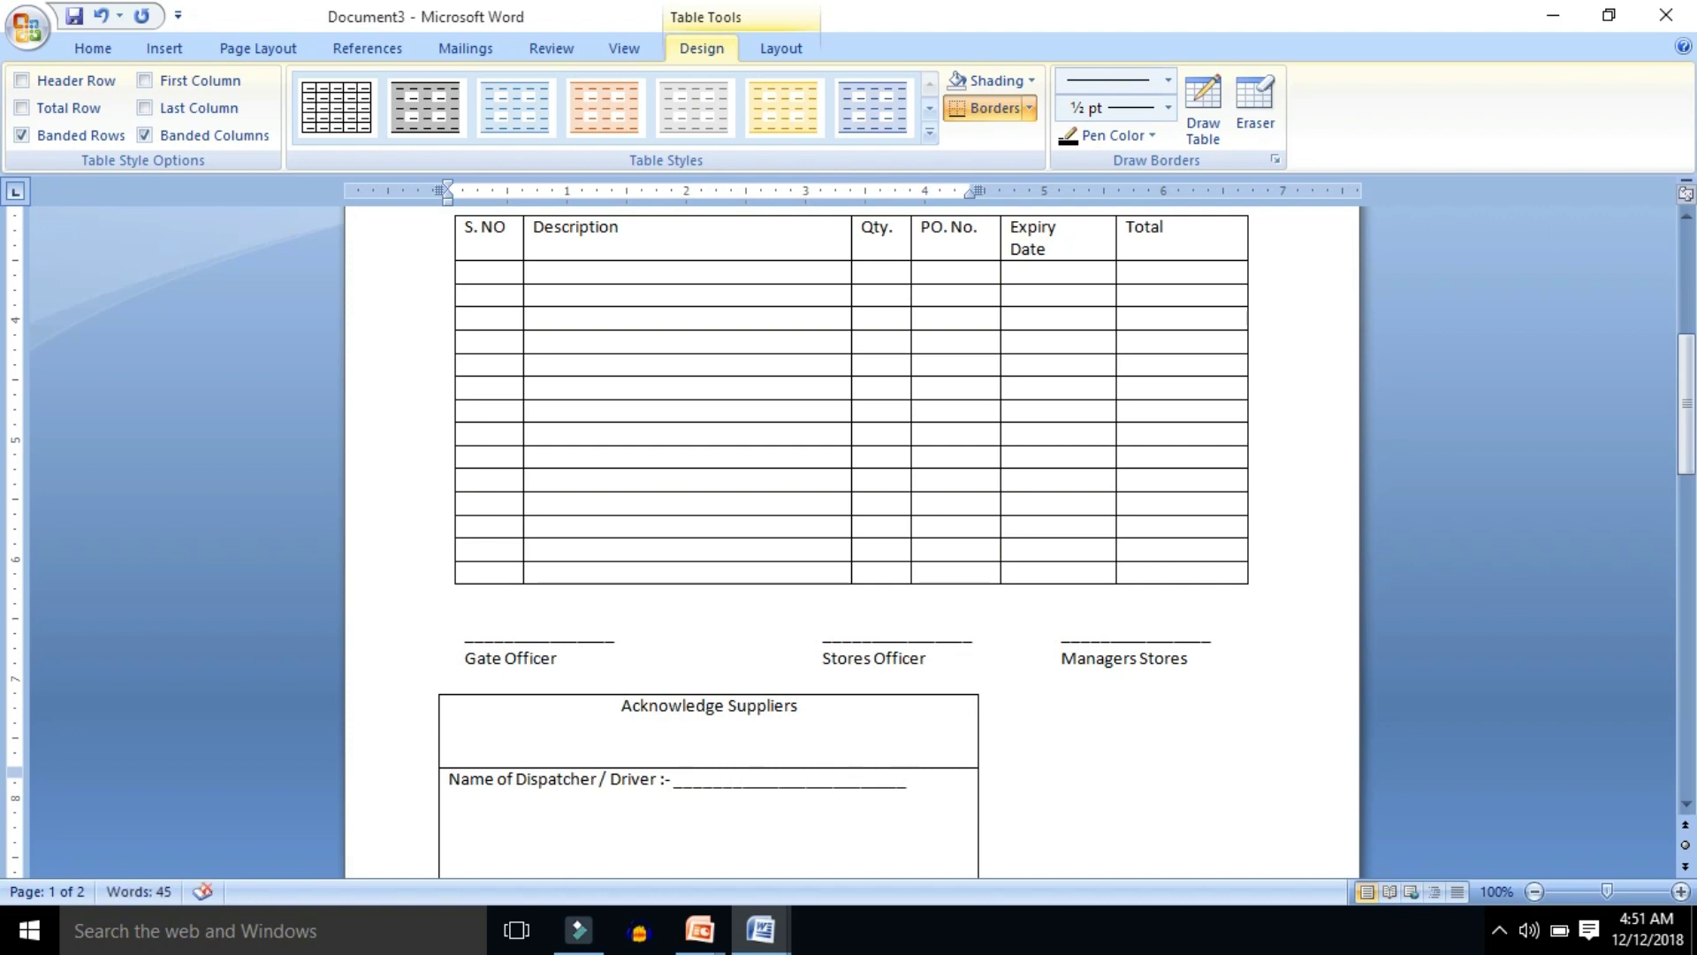
Add a 'NIC For:-' line with an underscore blank on the next line.
key(Return)
text(NIC For:-)
text( ____________________________________________)
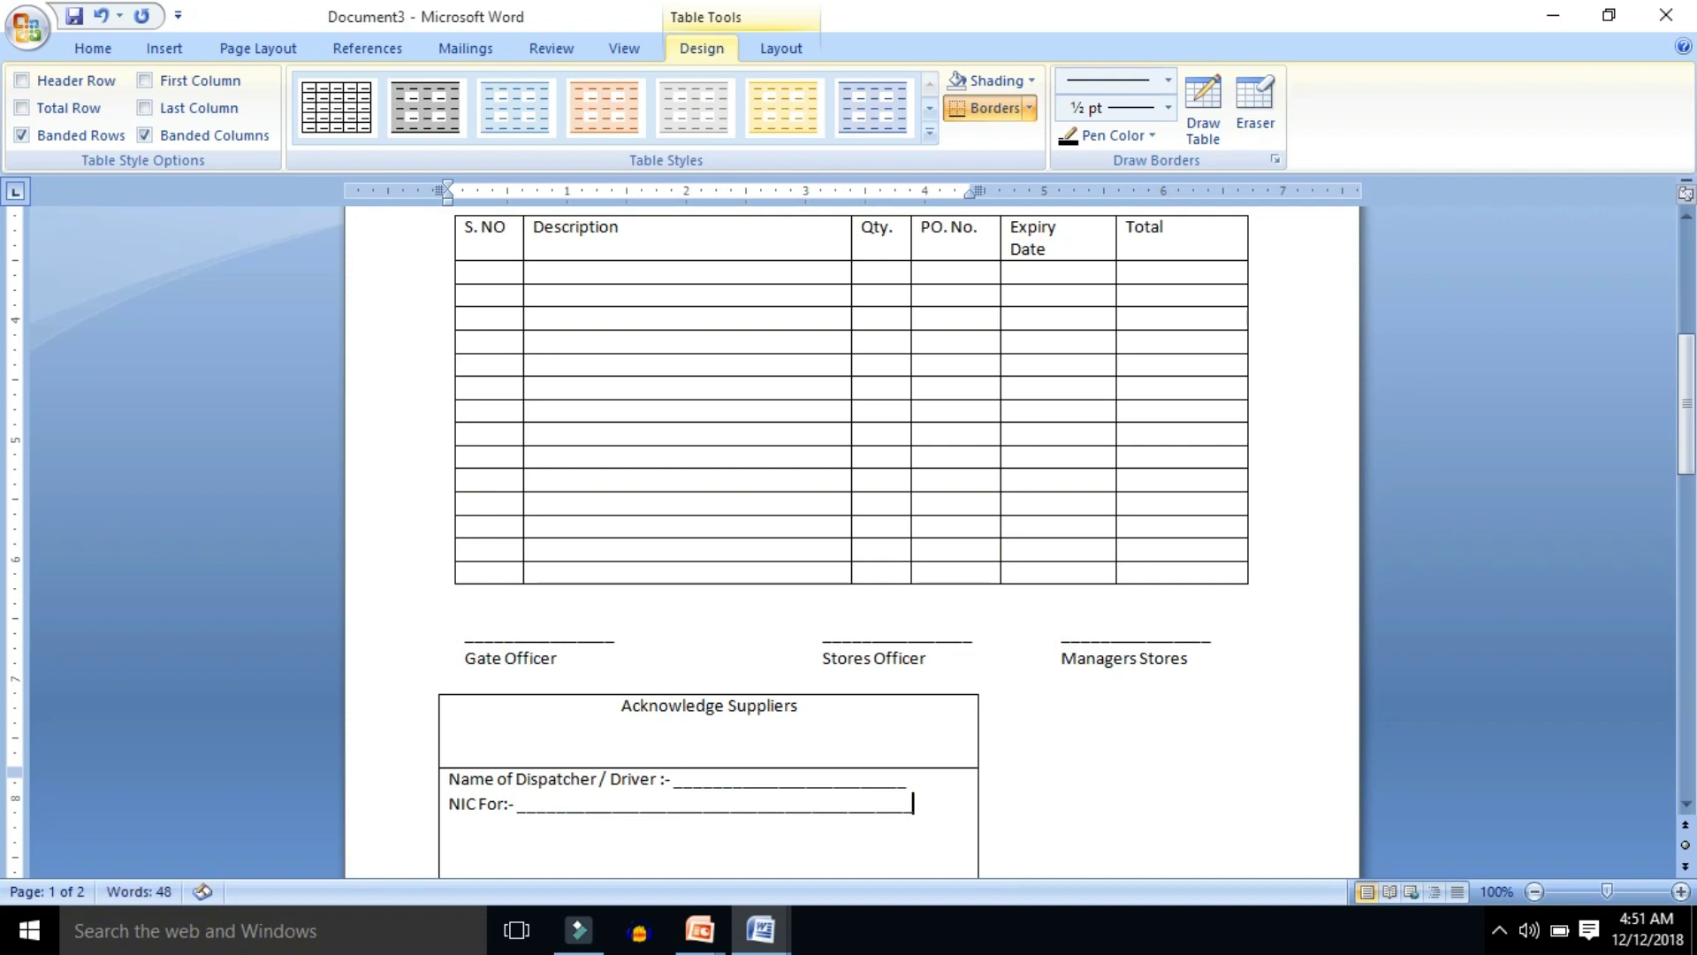
key(BackSpace)
scroll(611, 753, down, 2)
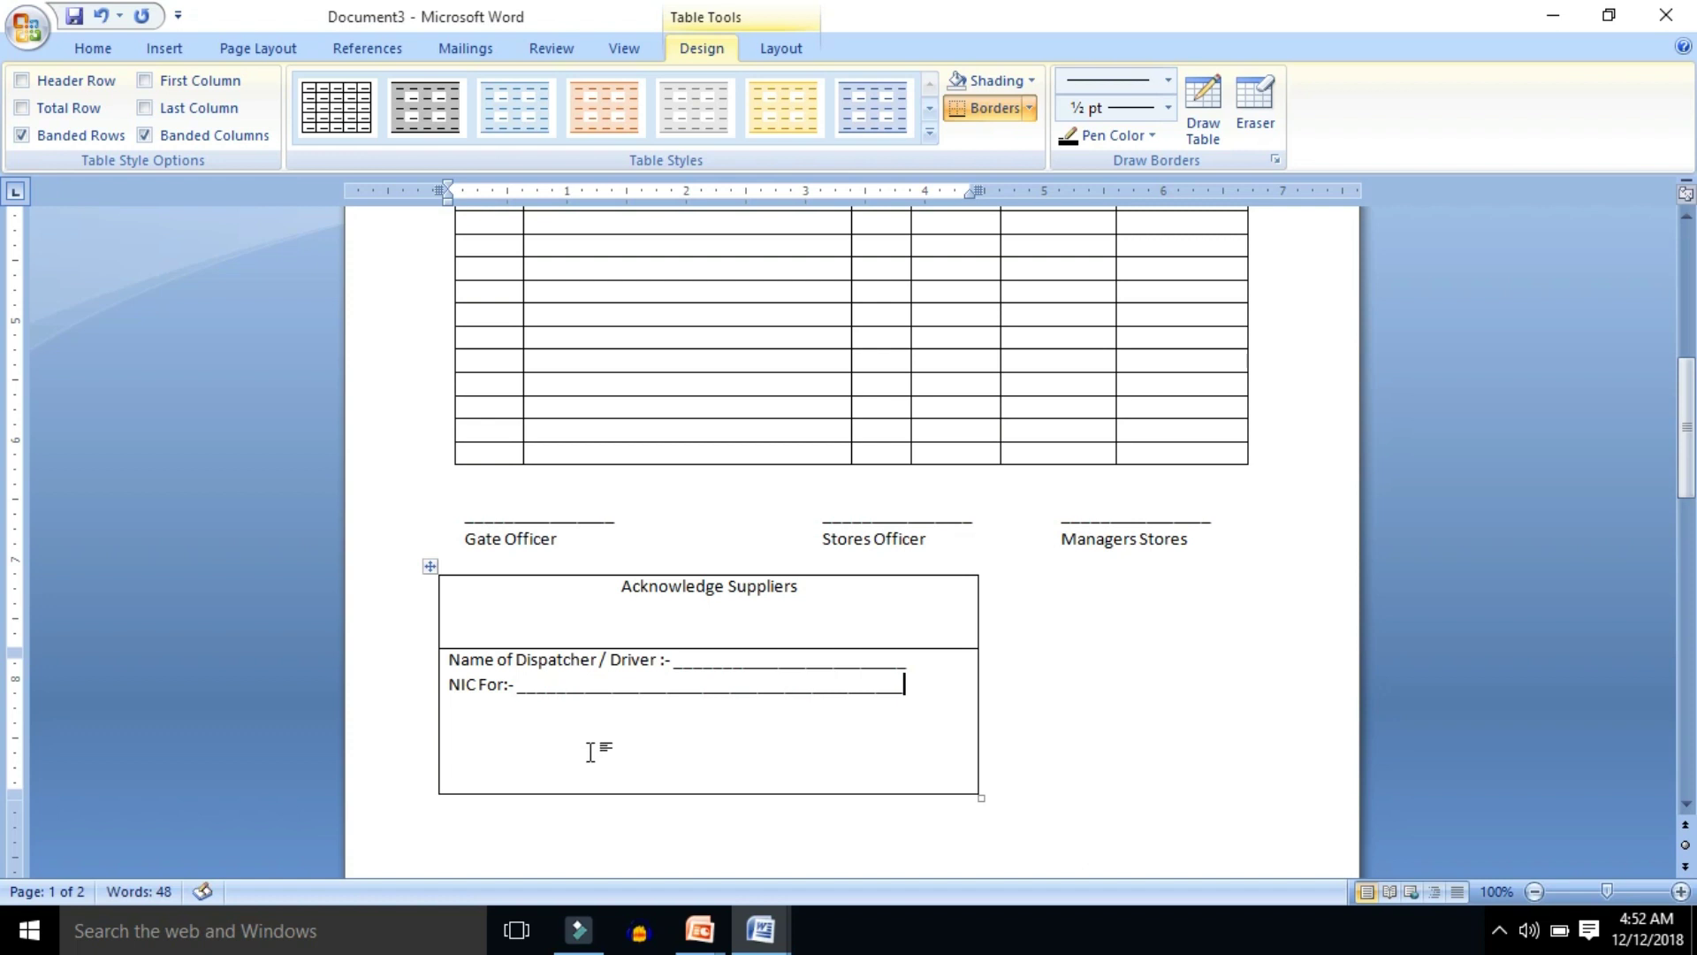
Add blank lines above the Name of Dispatcher / Driver and NIC For lines.
click(440, 659)
click(456, 659)
key(Left)
key(Return)
key(Down)
key(Return)
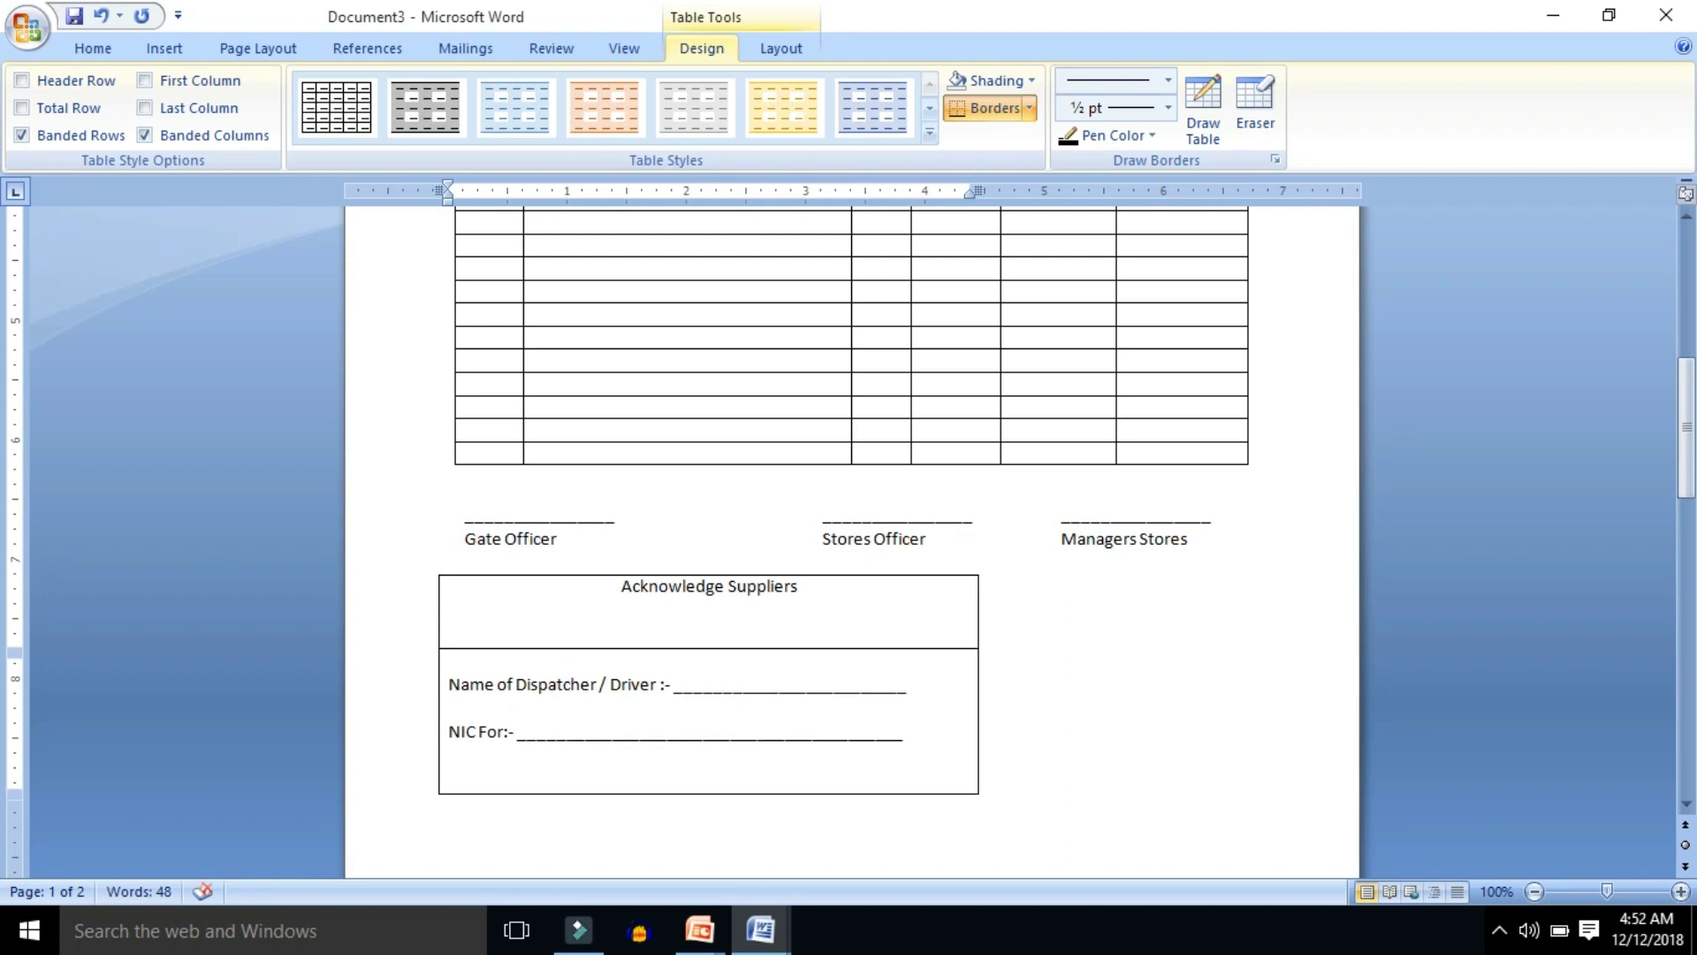
Centre the Acknowledge Suppliers heading within its cell using Align Center.
click(618, 588)
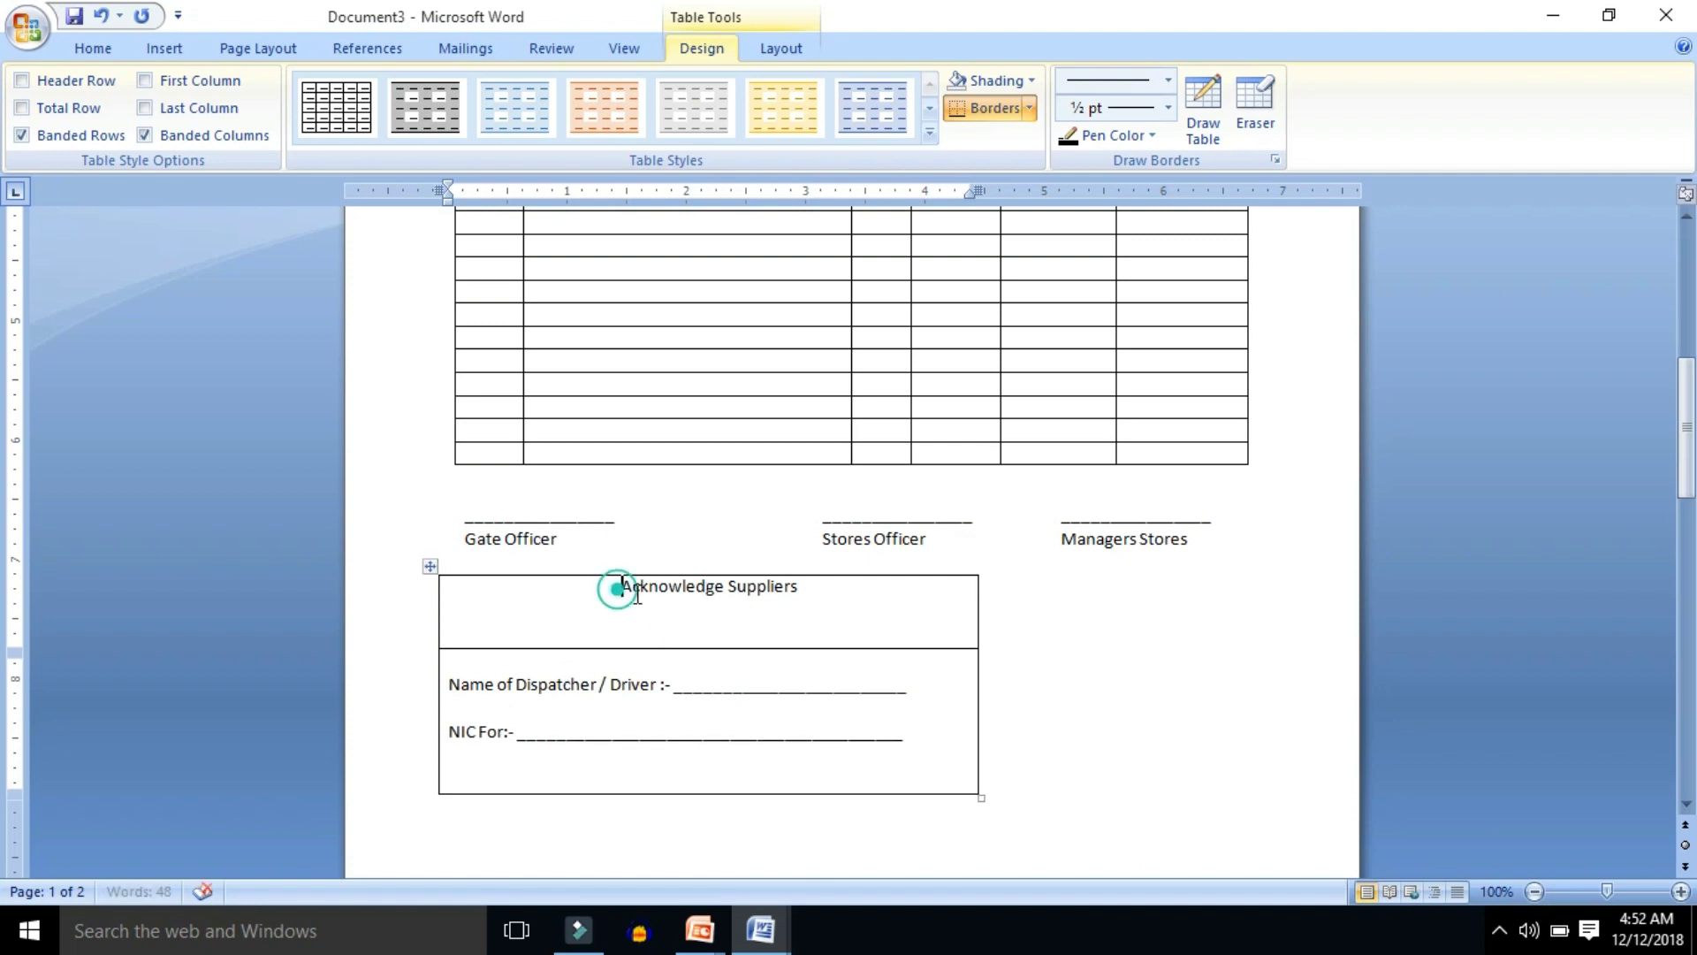
click(781, 49)
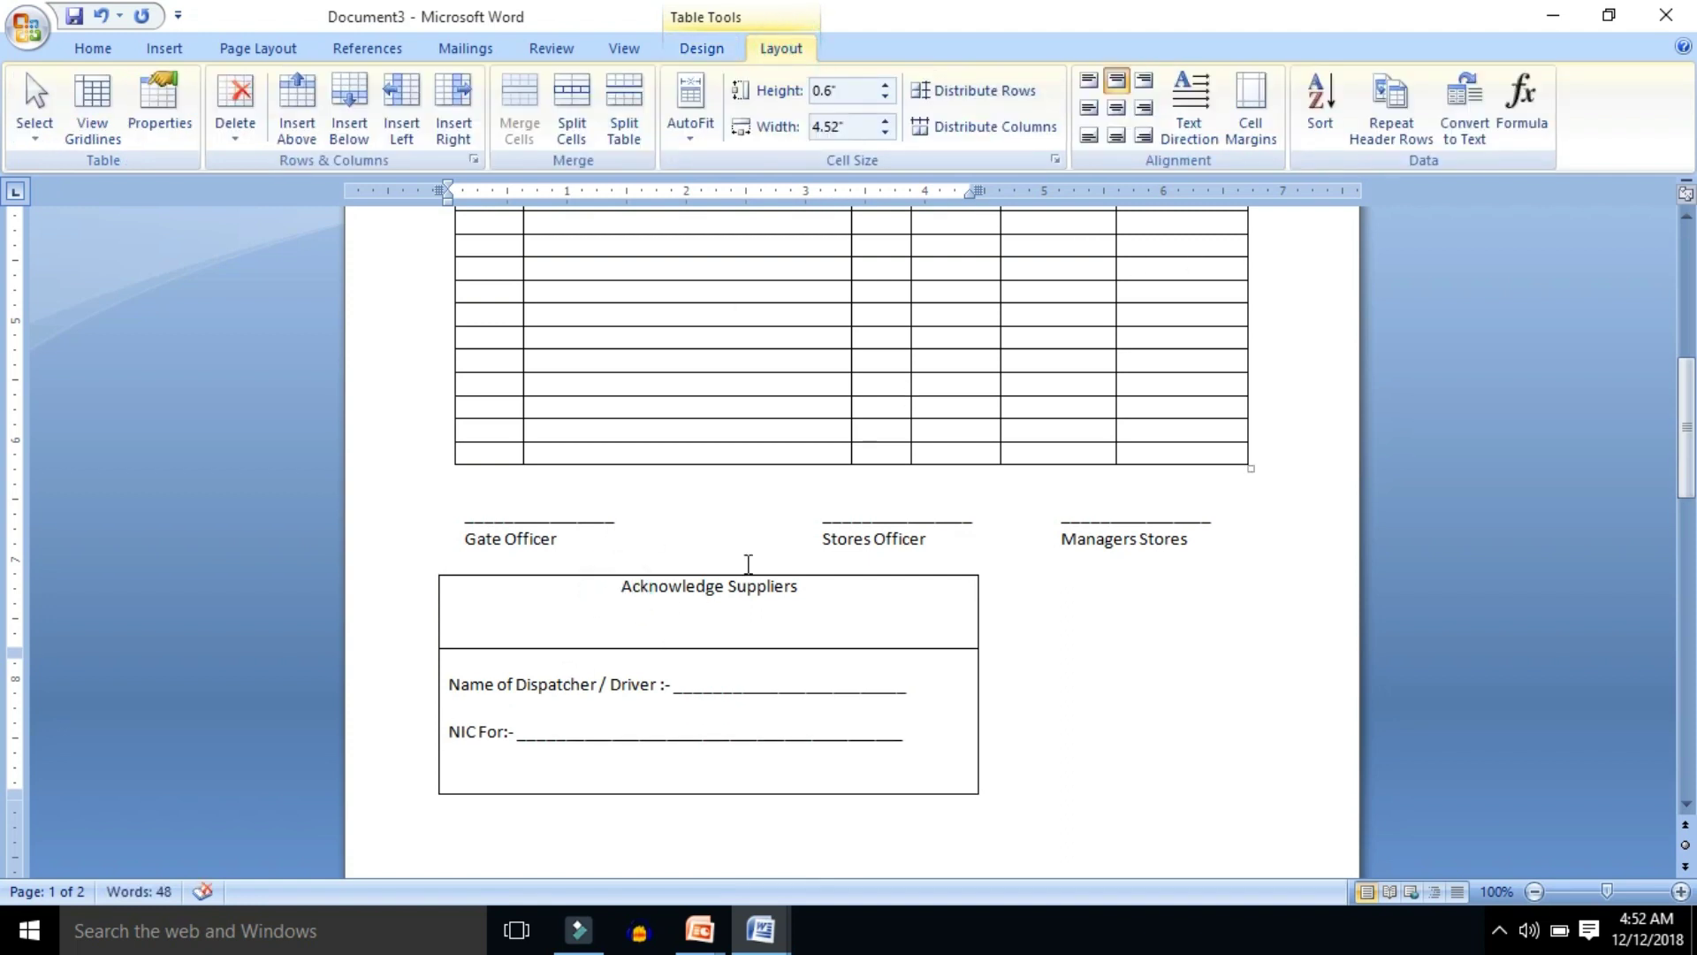
click(1117, 108)
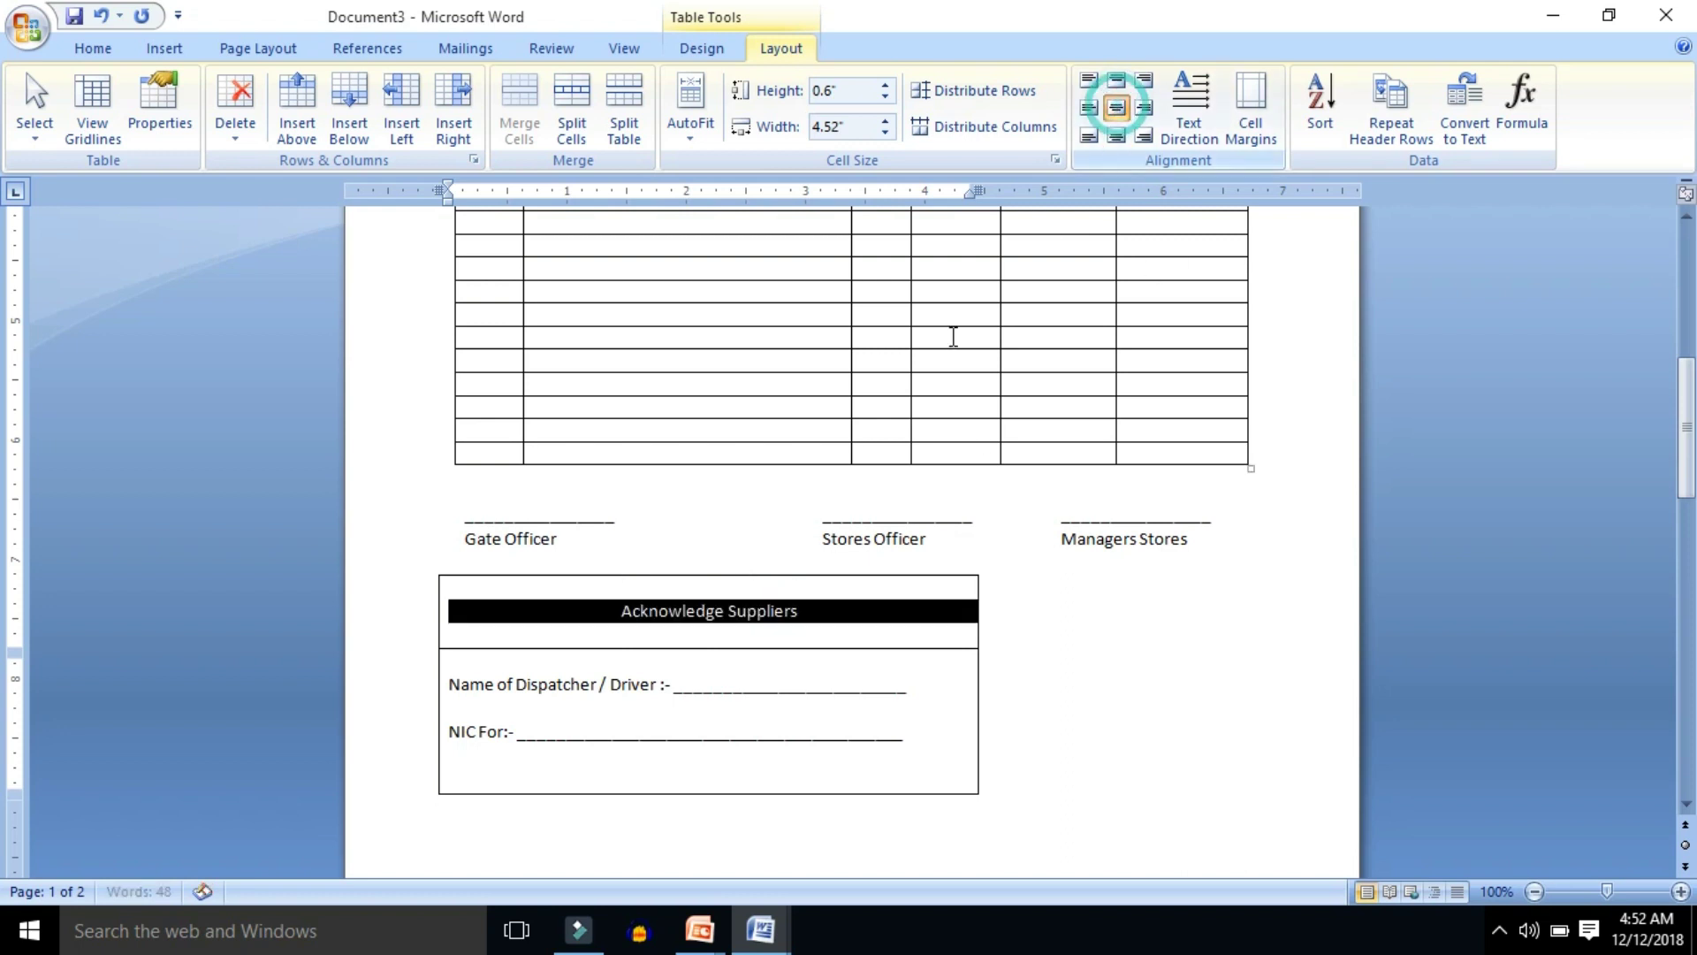
click(818, 626)
scroll(855, 610, up, 1)
scroll(866, 592, up, 7)
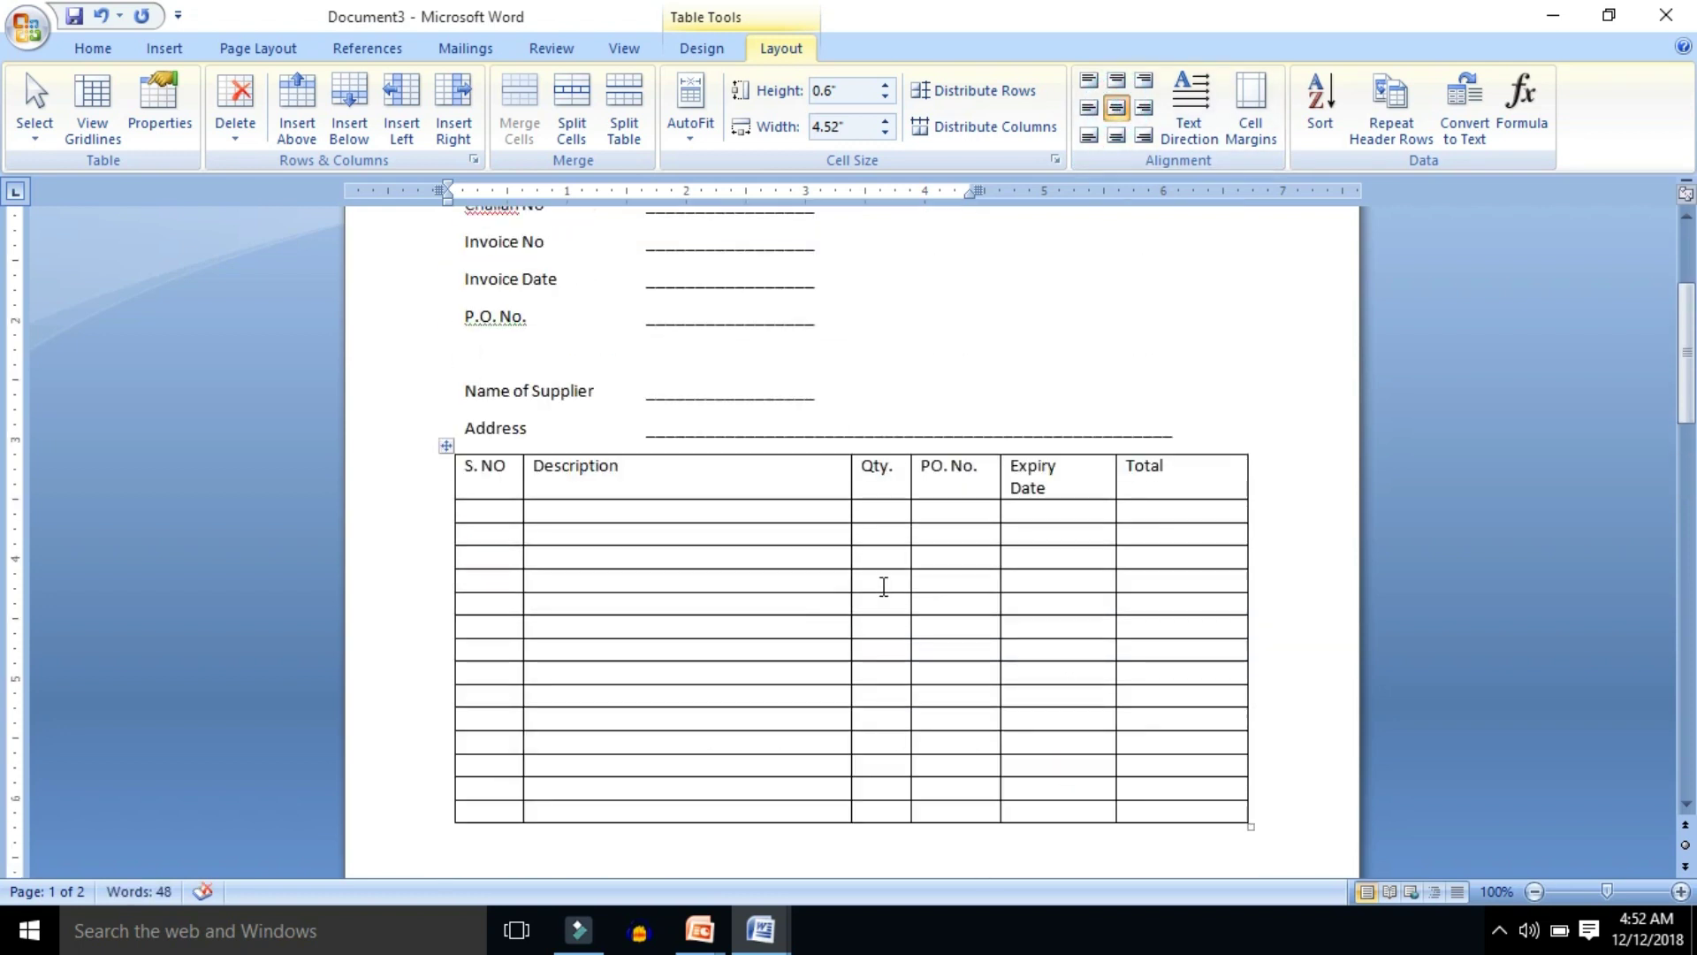
scroll(841, 485, up, 4)
drag(752, 358, 1121, 371)
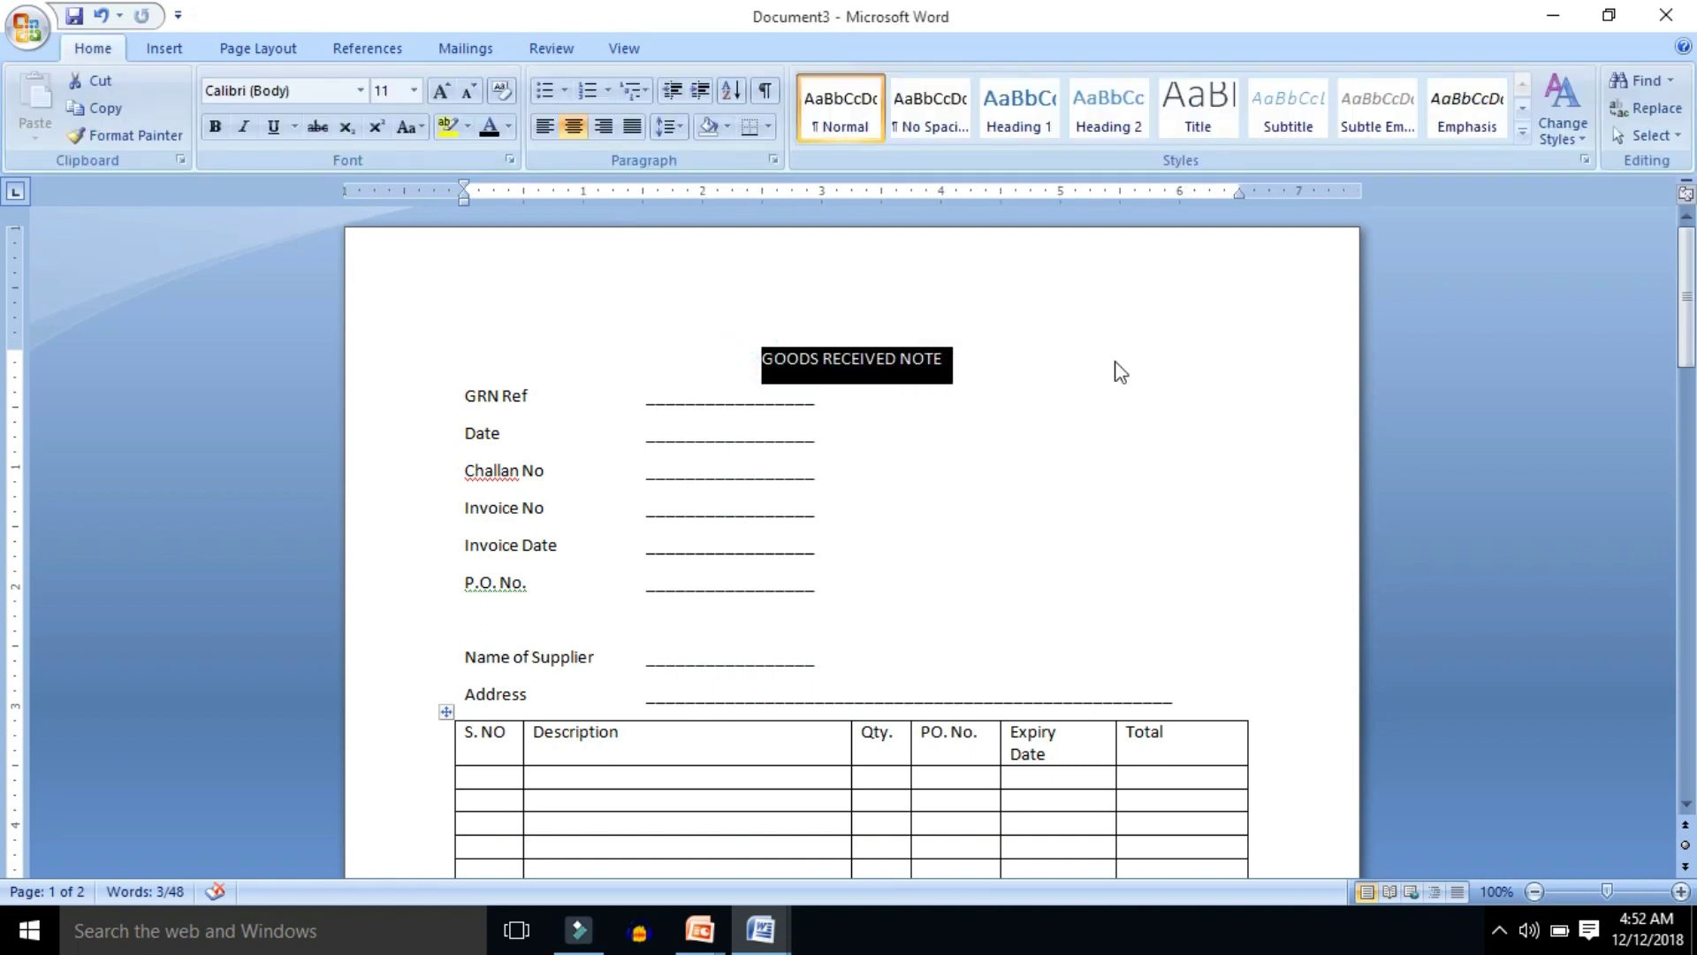
Make the GOODS RECEIVED NOTE title 18 pt and bold.
key(ctrl+shift+period)
key(ctrl+shift+period)
key(ctrl+shift+period)
key(ctrl+shift+period)
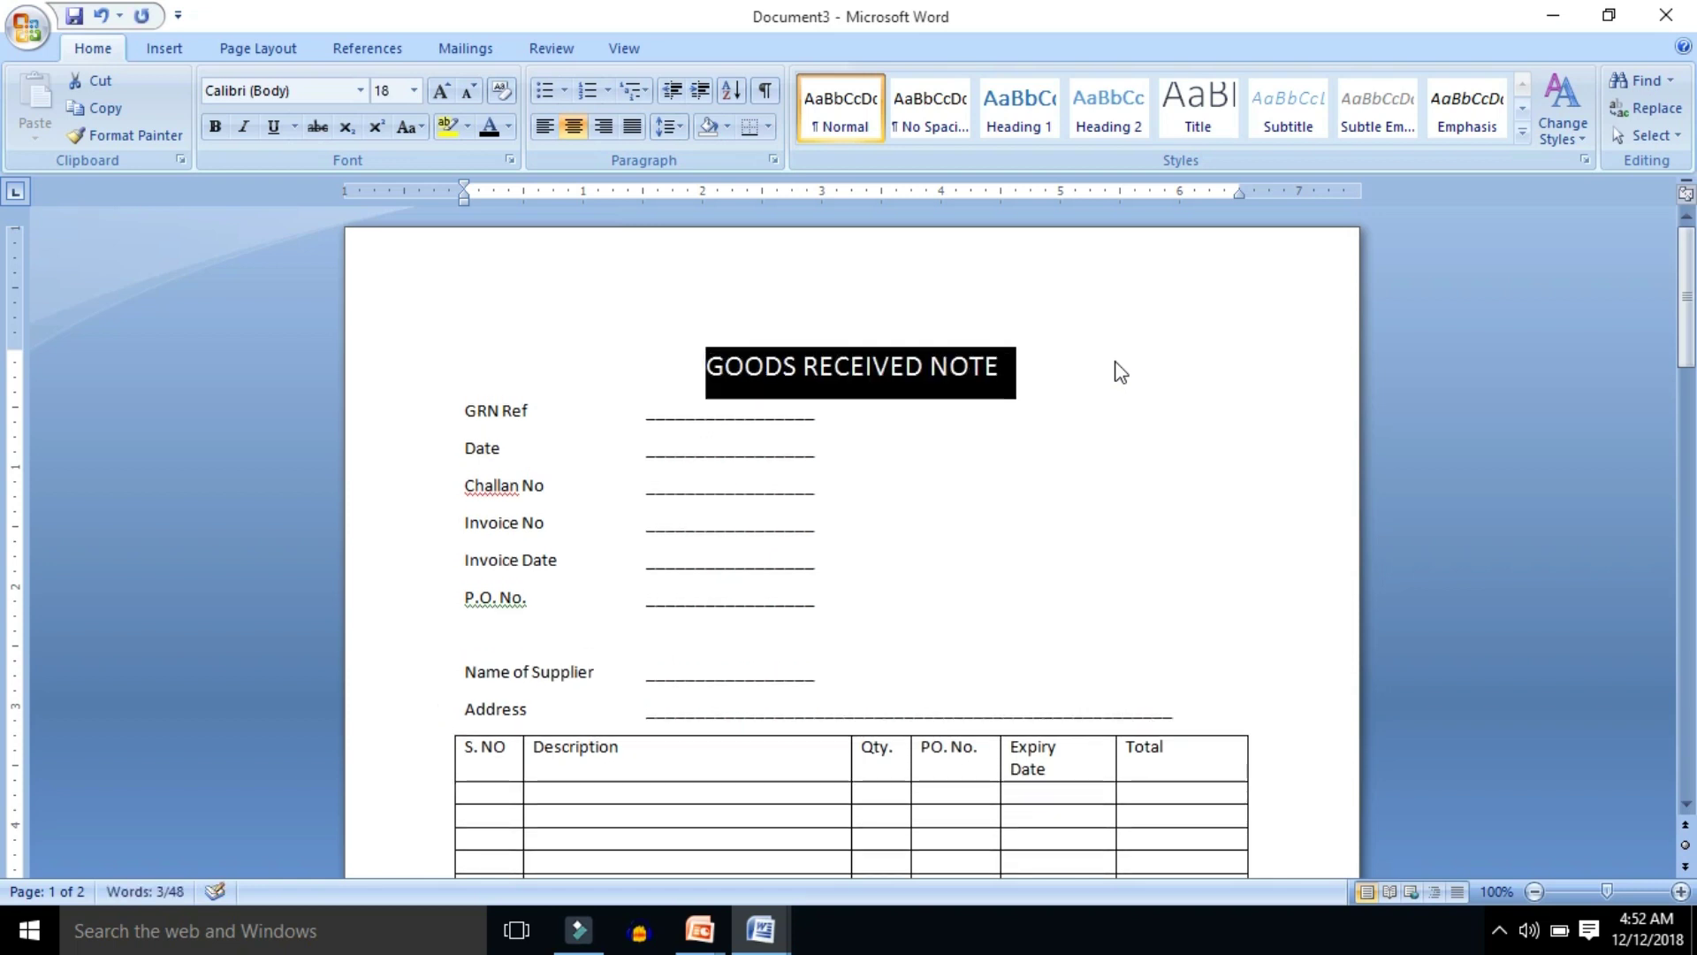
key(ctrl+b)
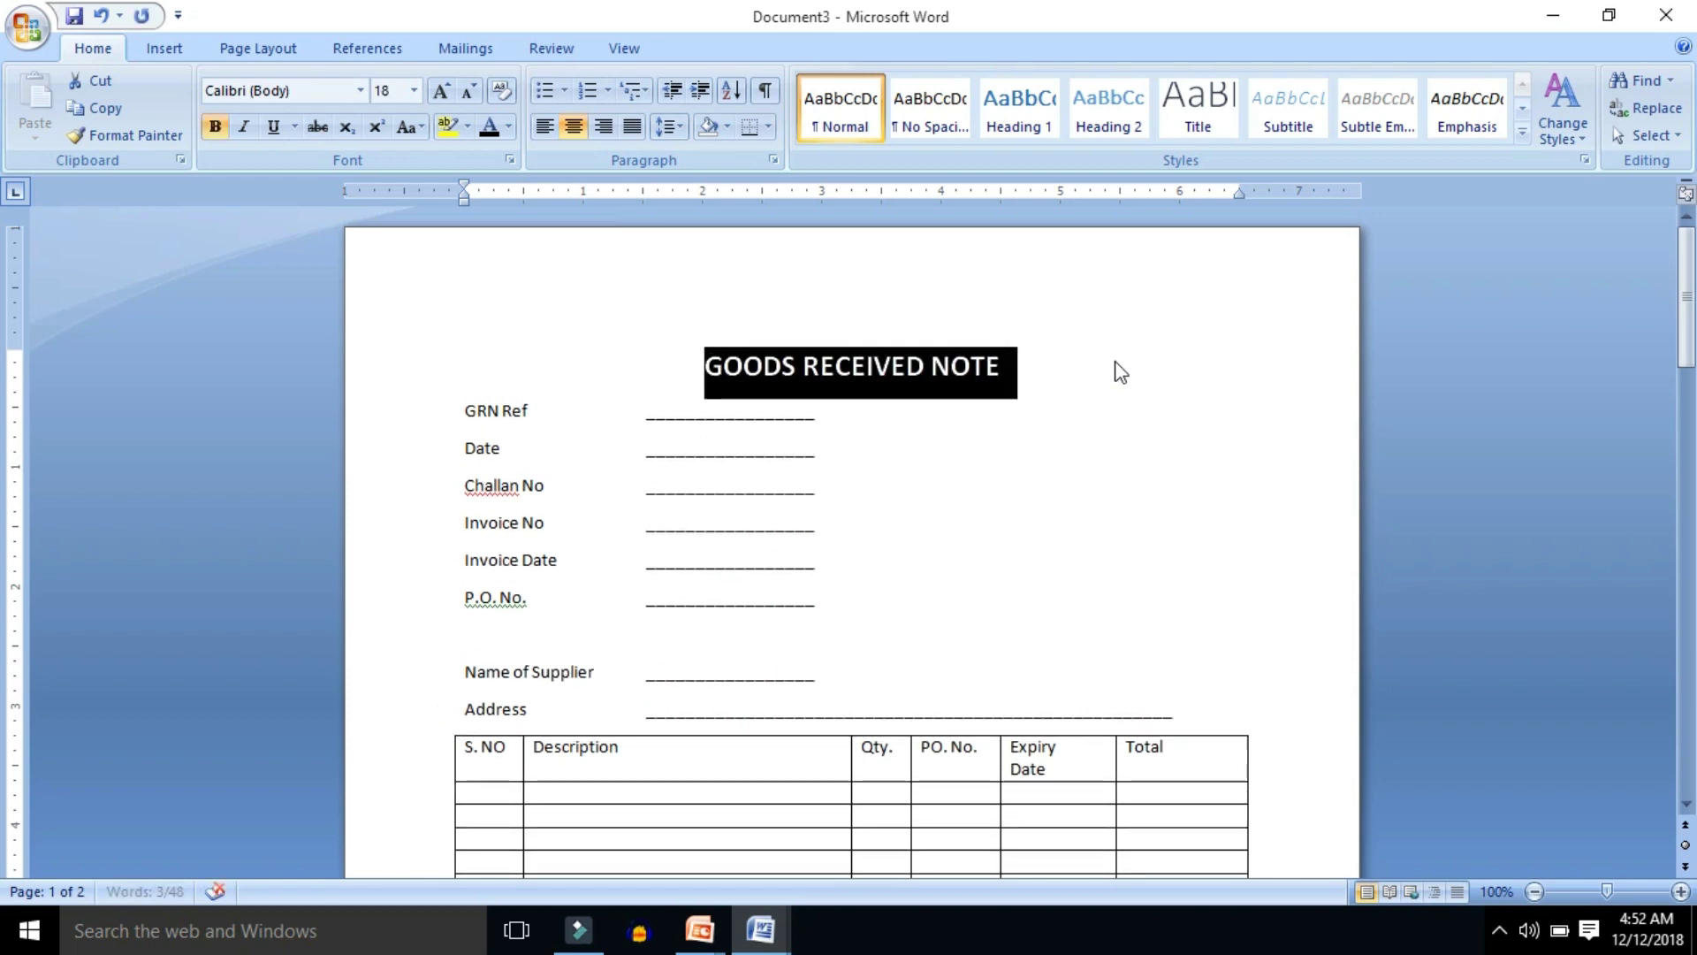
click(1112, 442)
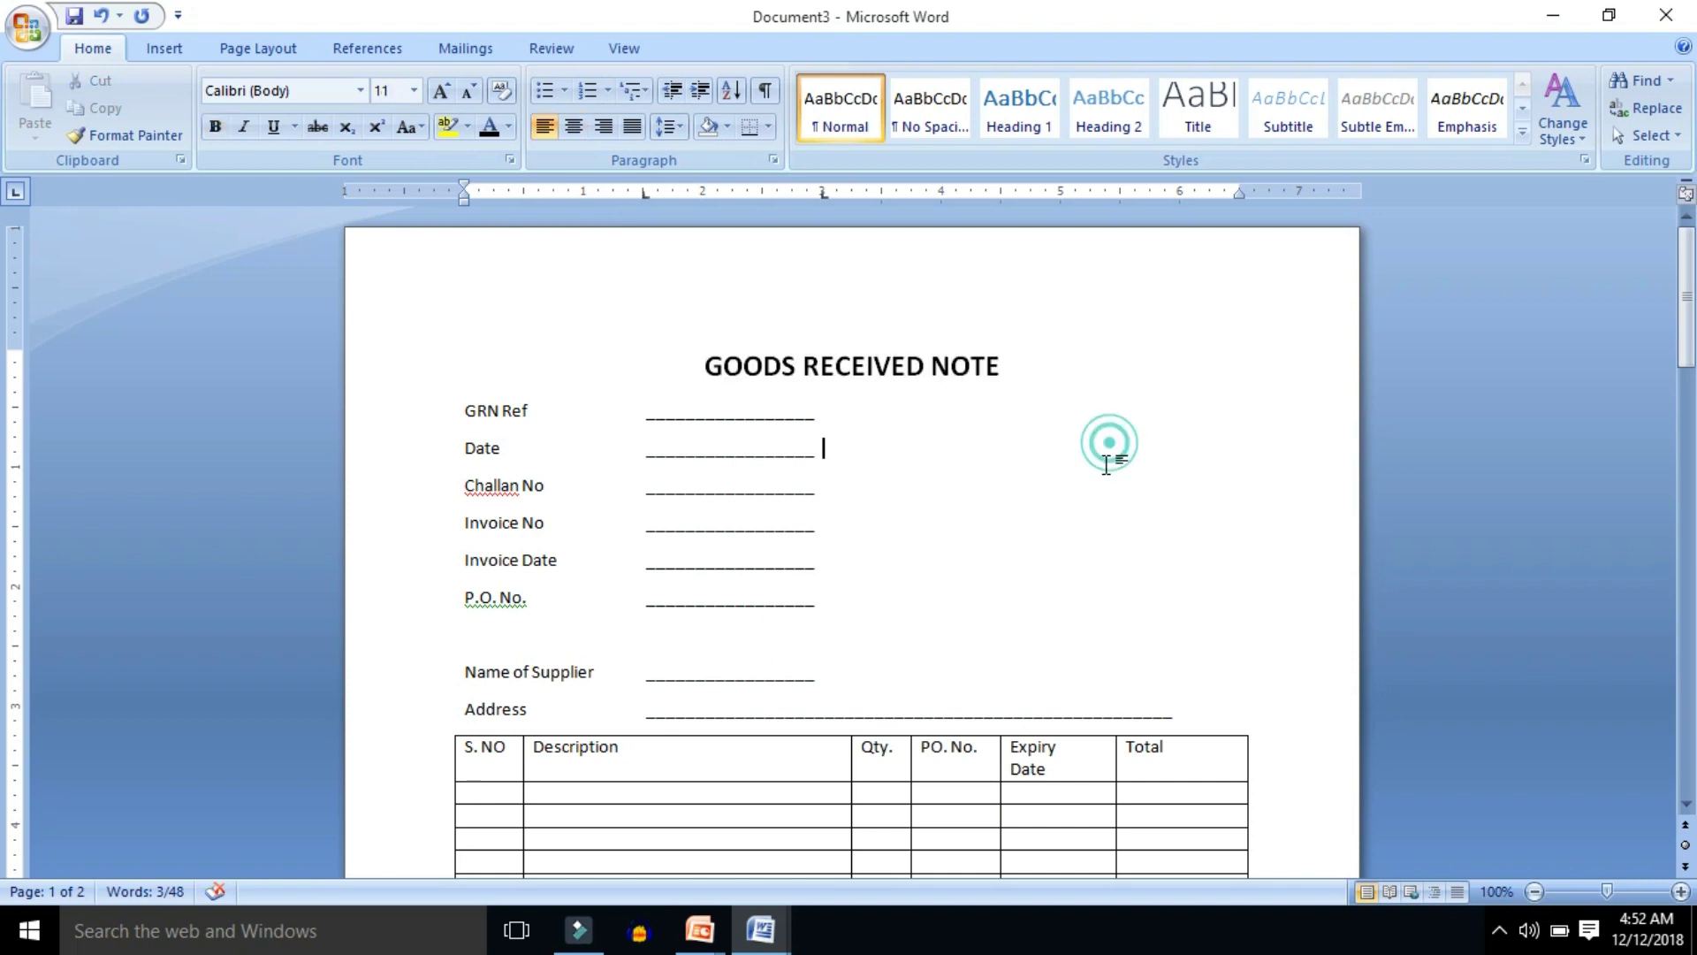
Make the item table's header row, S. NO through Total, bold and centred.
scroll(1025, 529, down, 5)
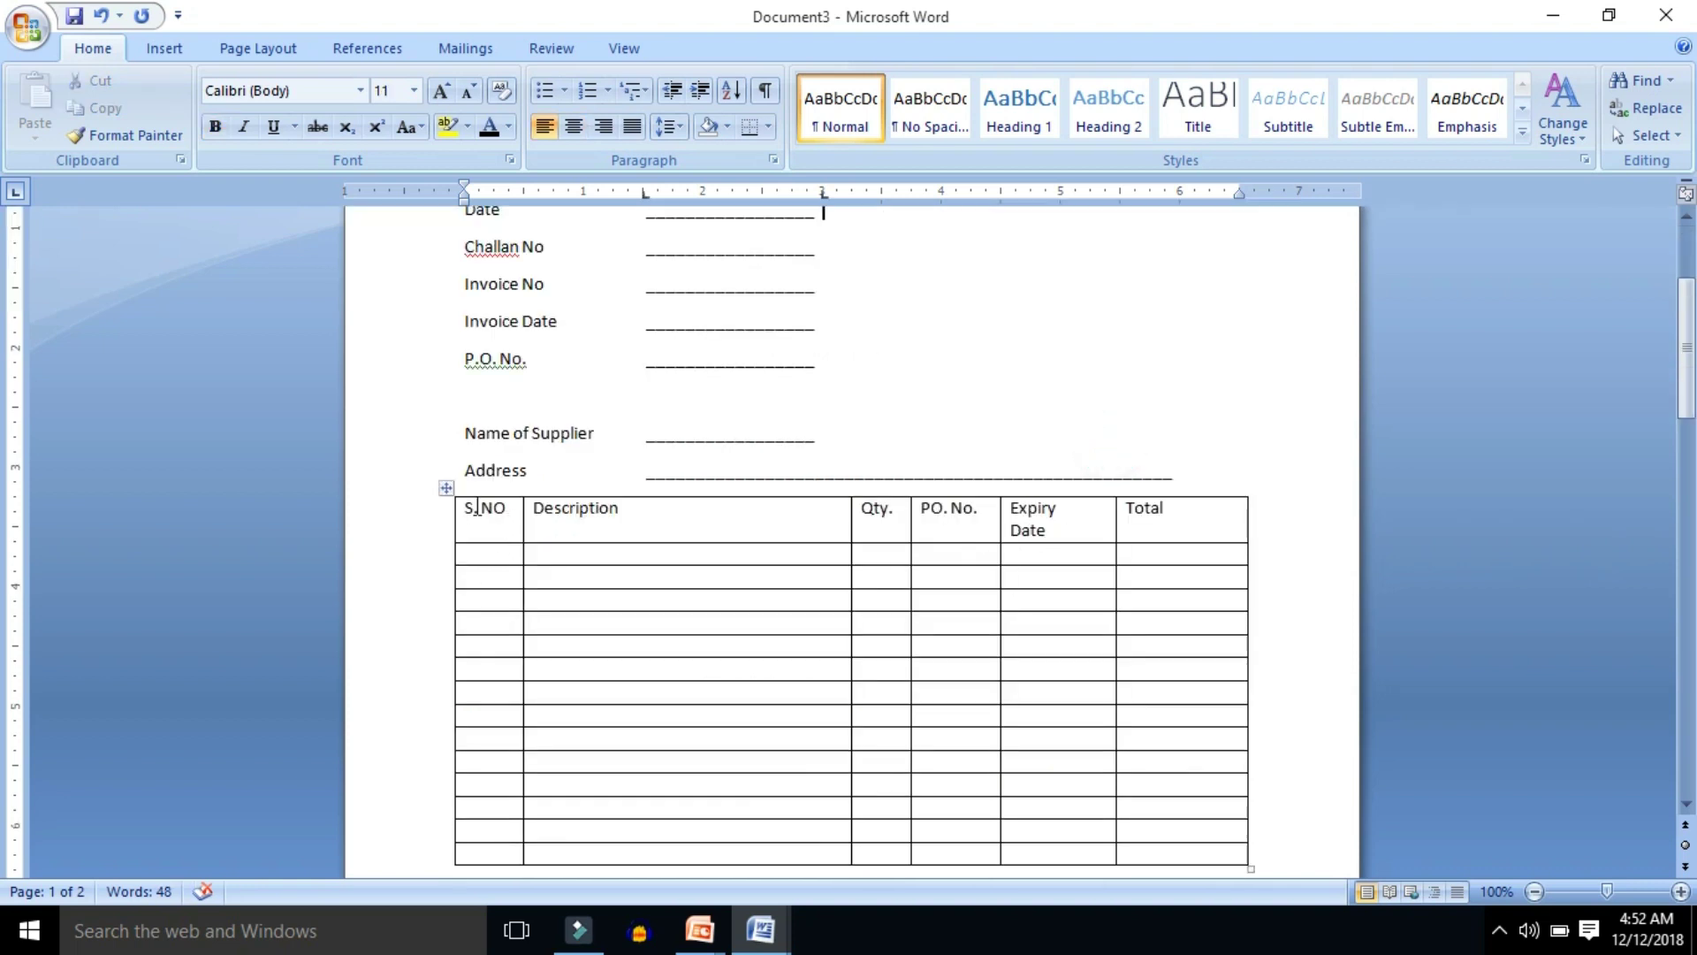
drag(482, 508, 1129, 514)
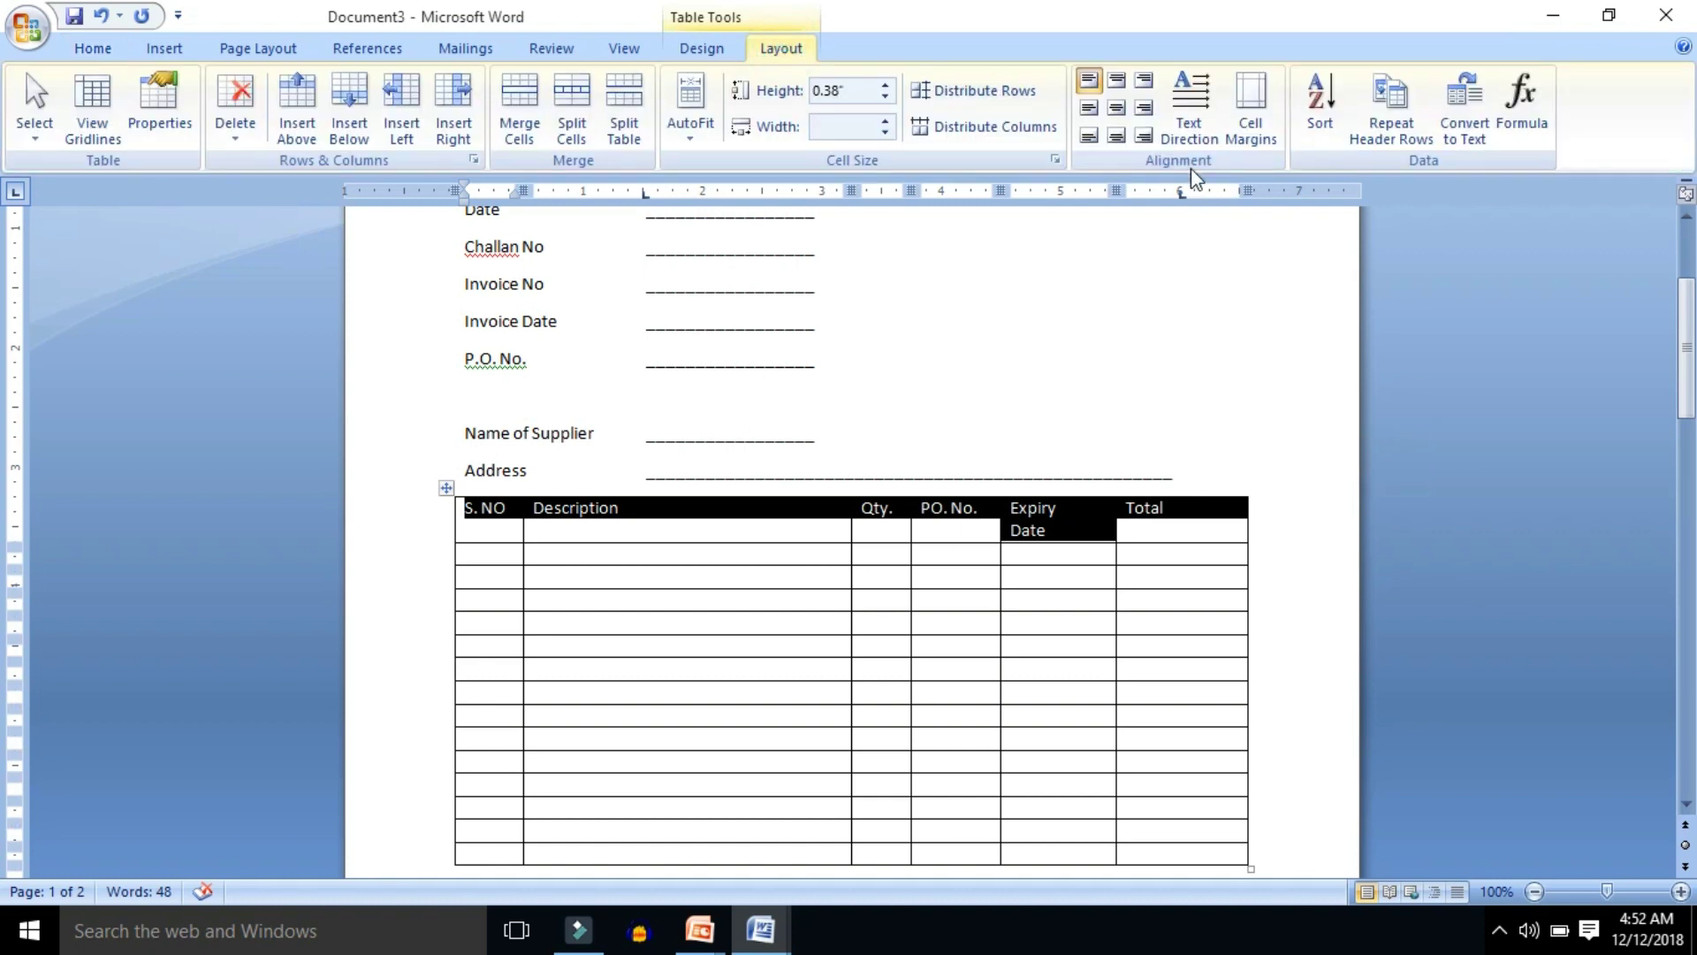
click(1117, 107)
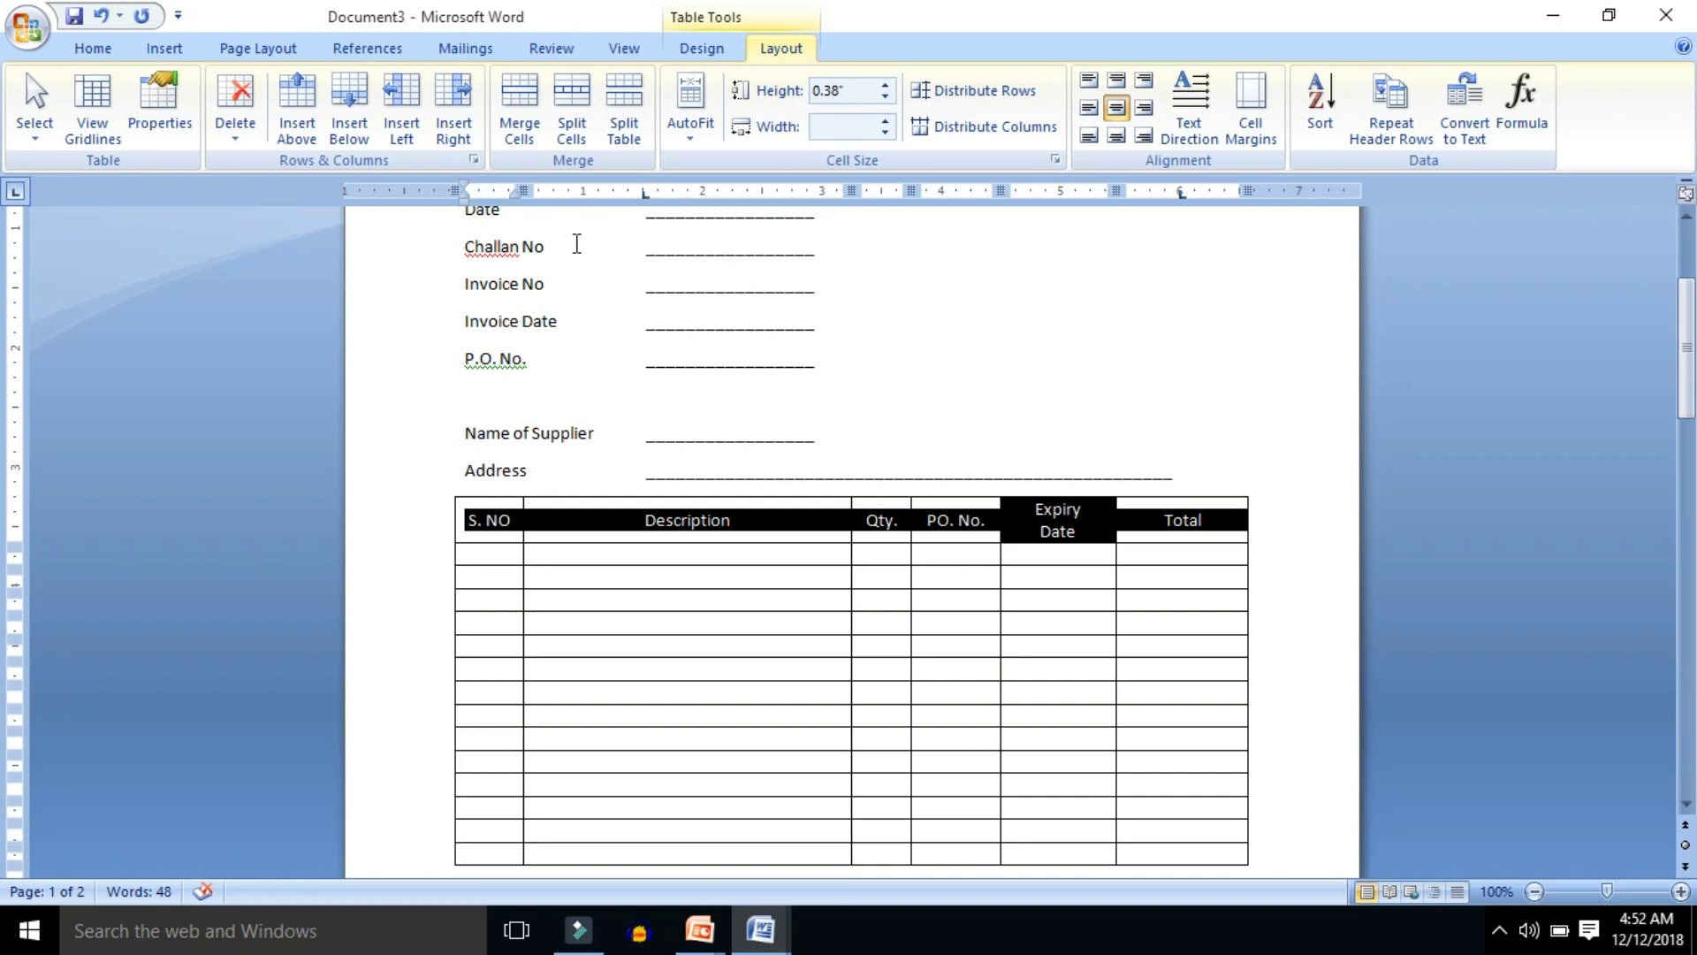
key(ctrl+b)
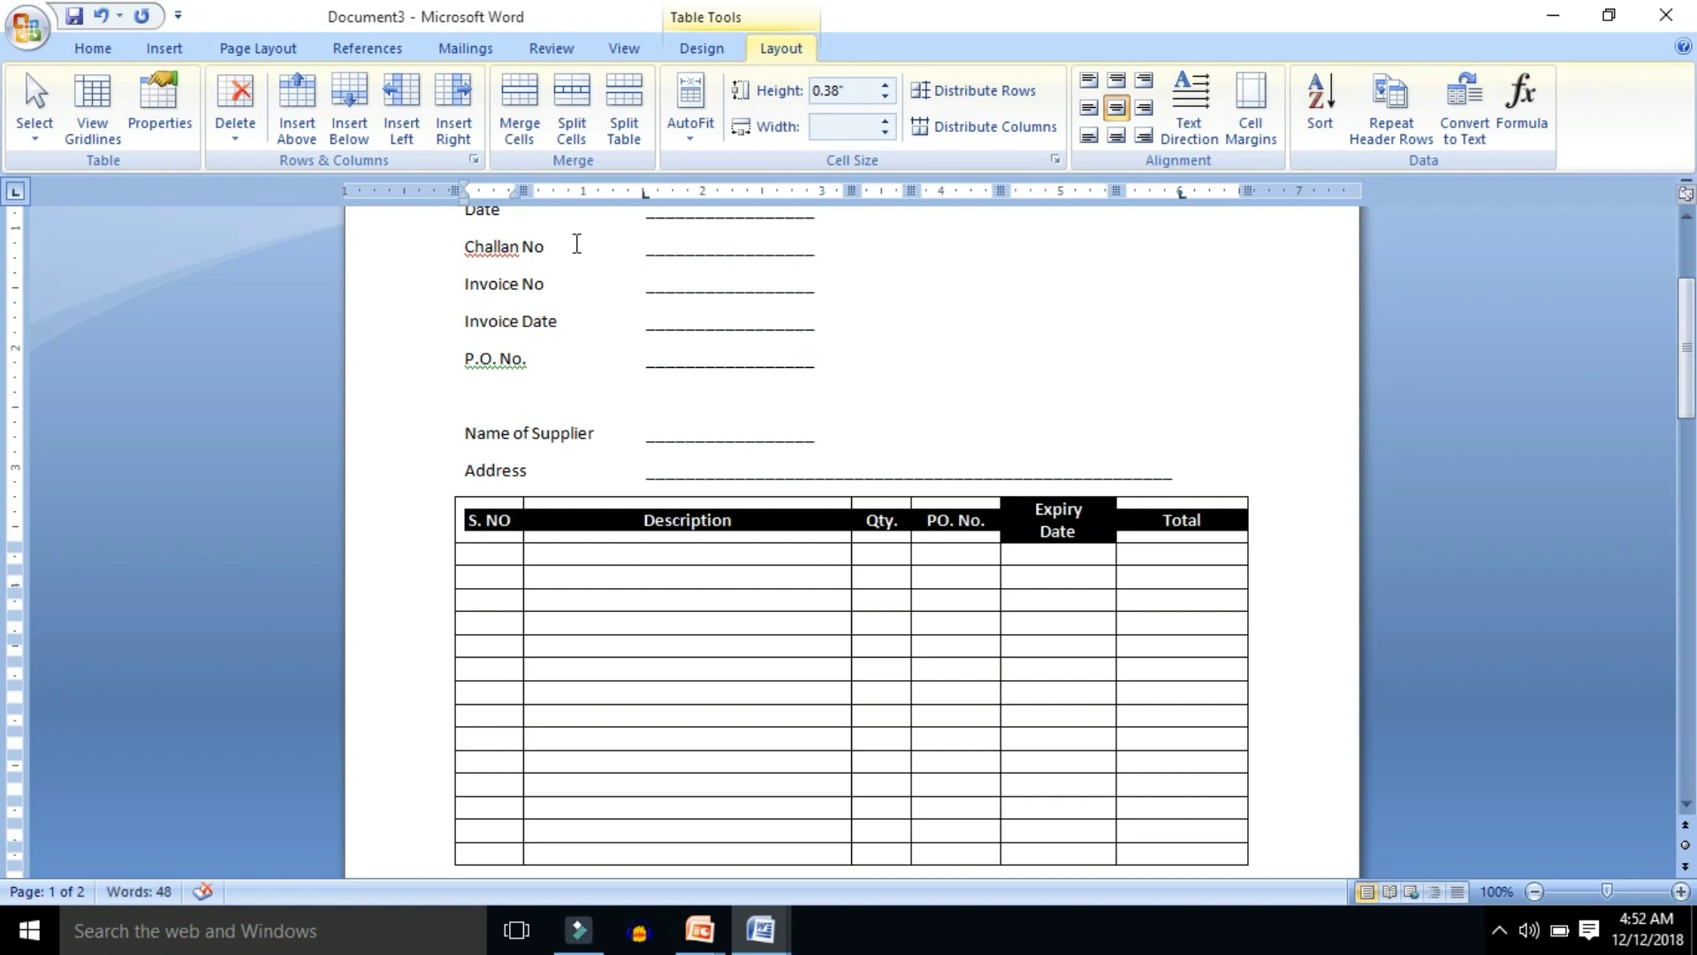
click(997, 389)
scroll(981, 393, down, 10)
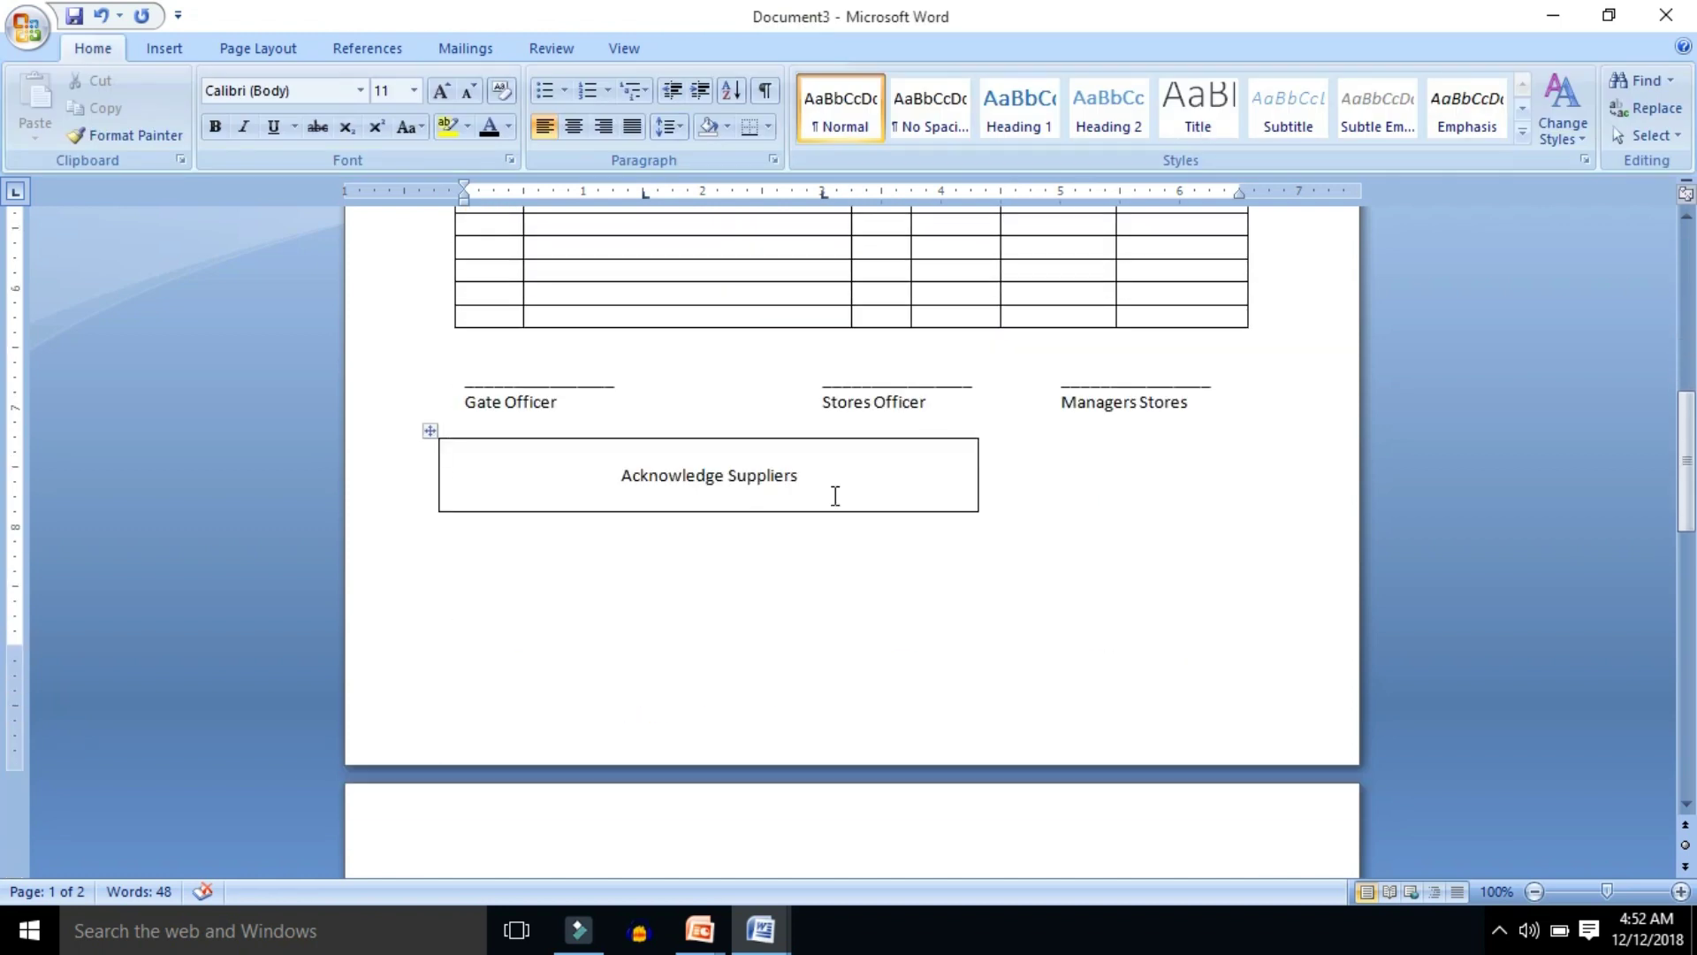
Drag the top margin up on the vertical ruler so the form shows Page 1 of 1.
click(737, 484)
scroll(769, 504, down, 3)
scroll(760, 504, down, 2)
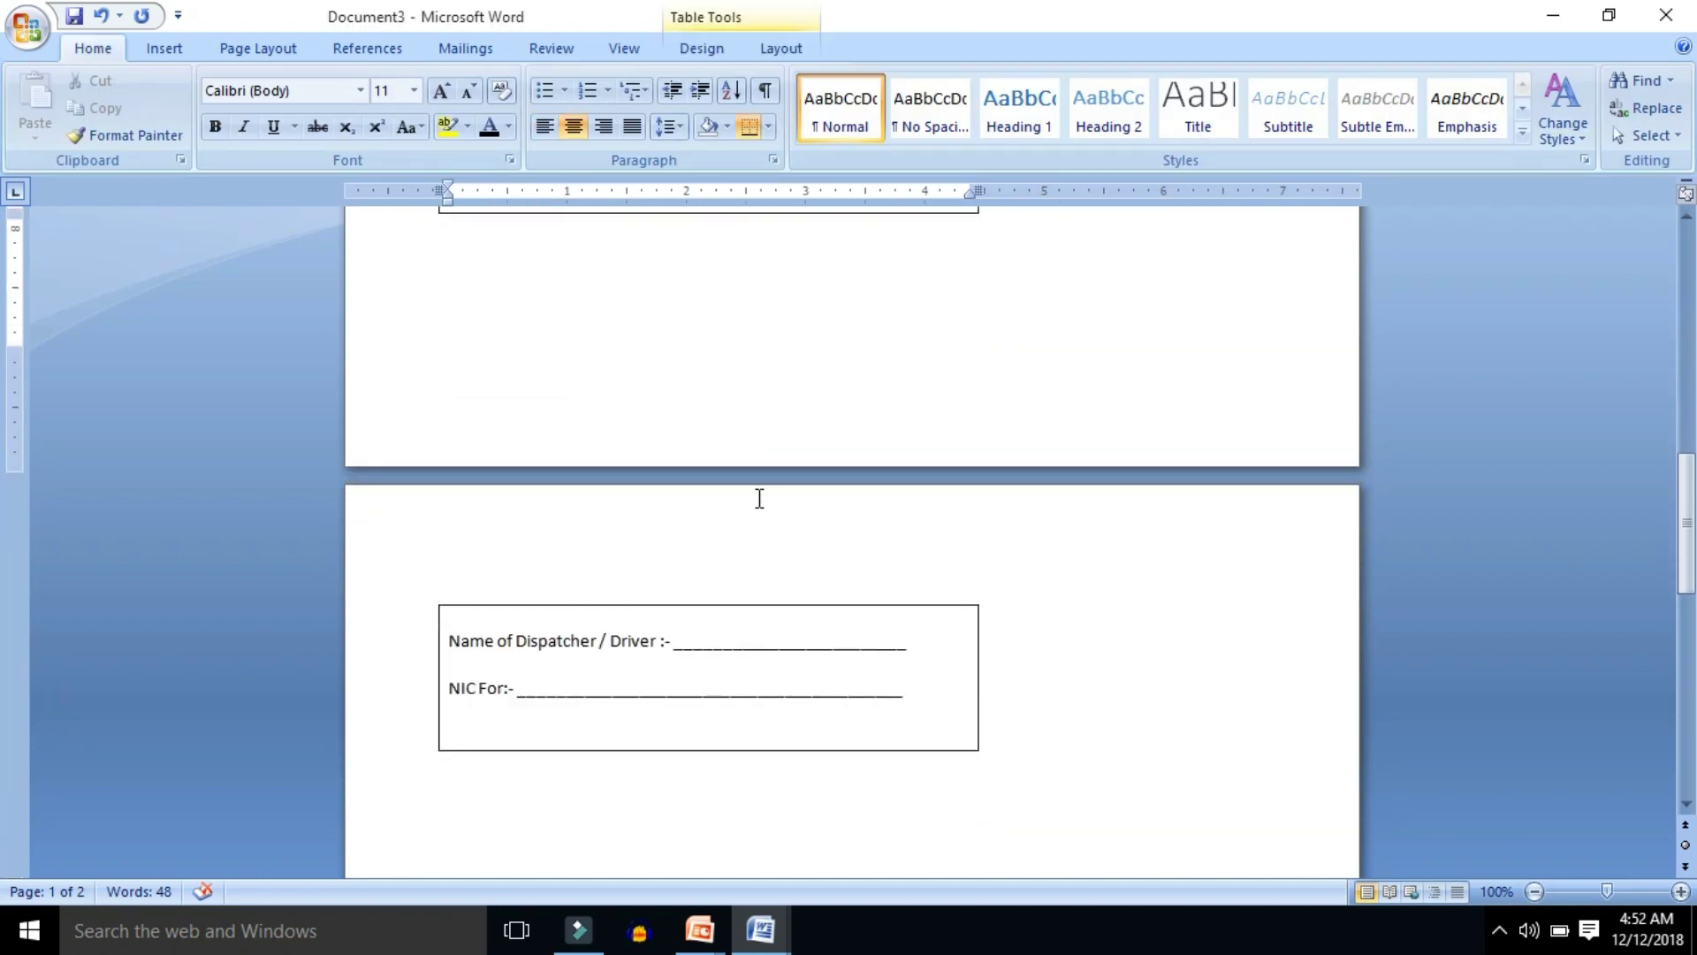
scroll(760, 495, up, 7)
scroll(760, 494, up, 5)
scroll(767, 492, up, 7)
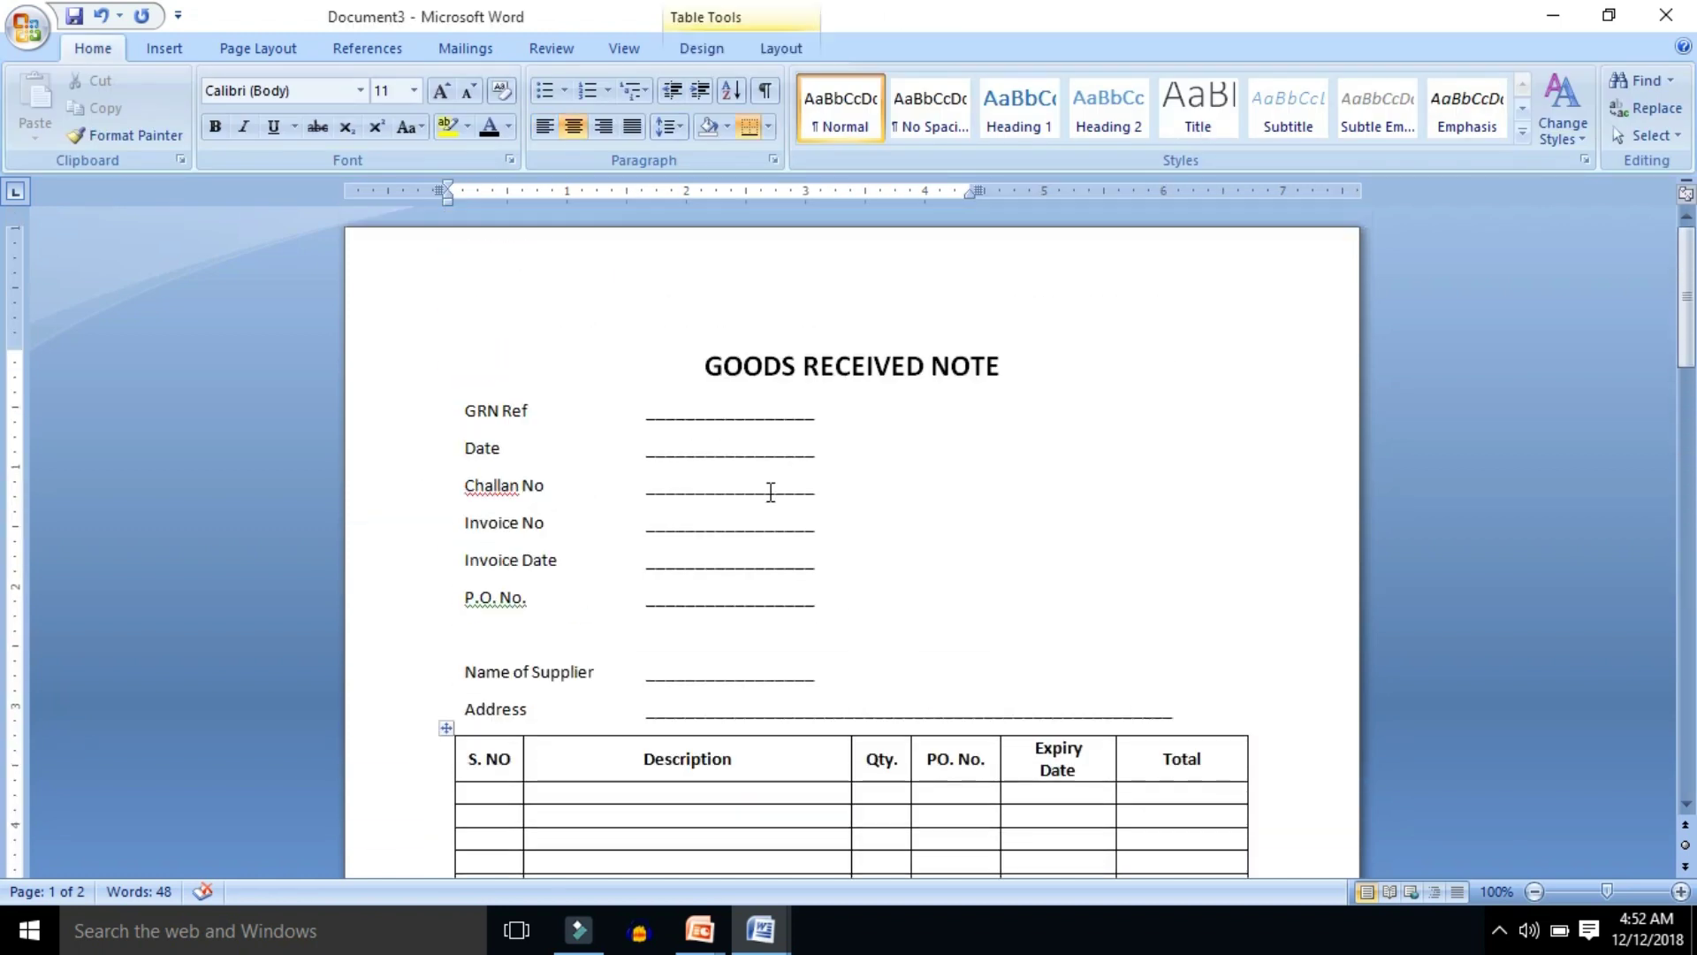
click(1024, 471)
click(525, 322)
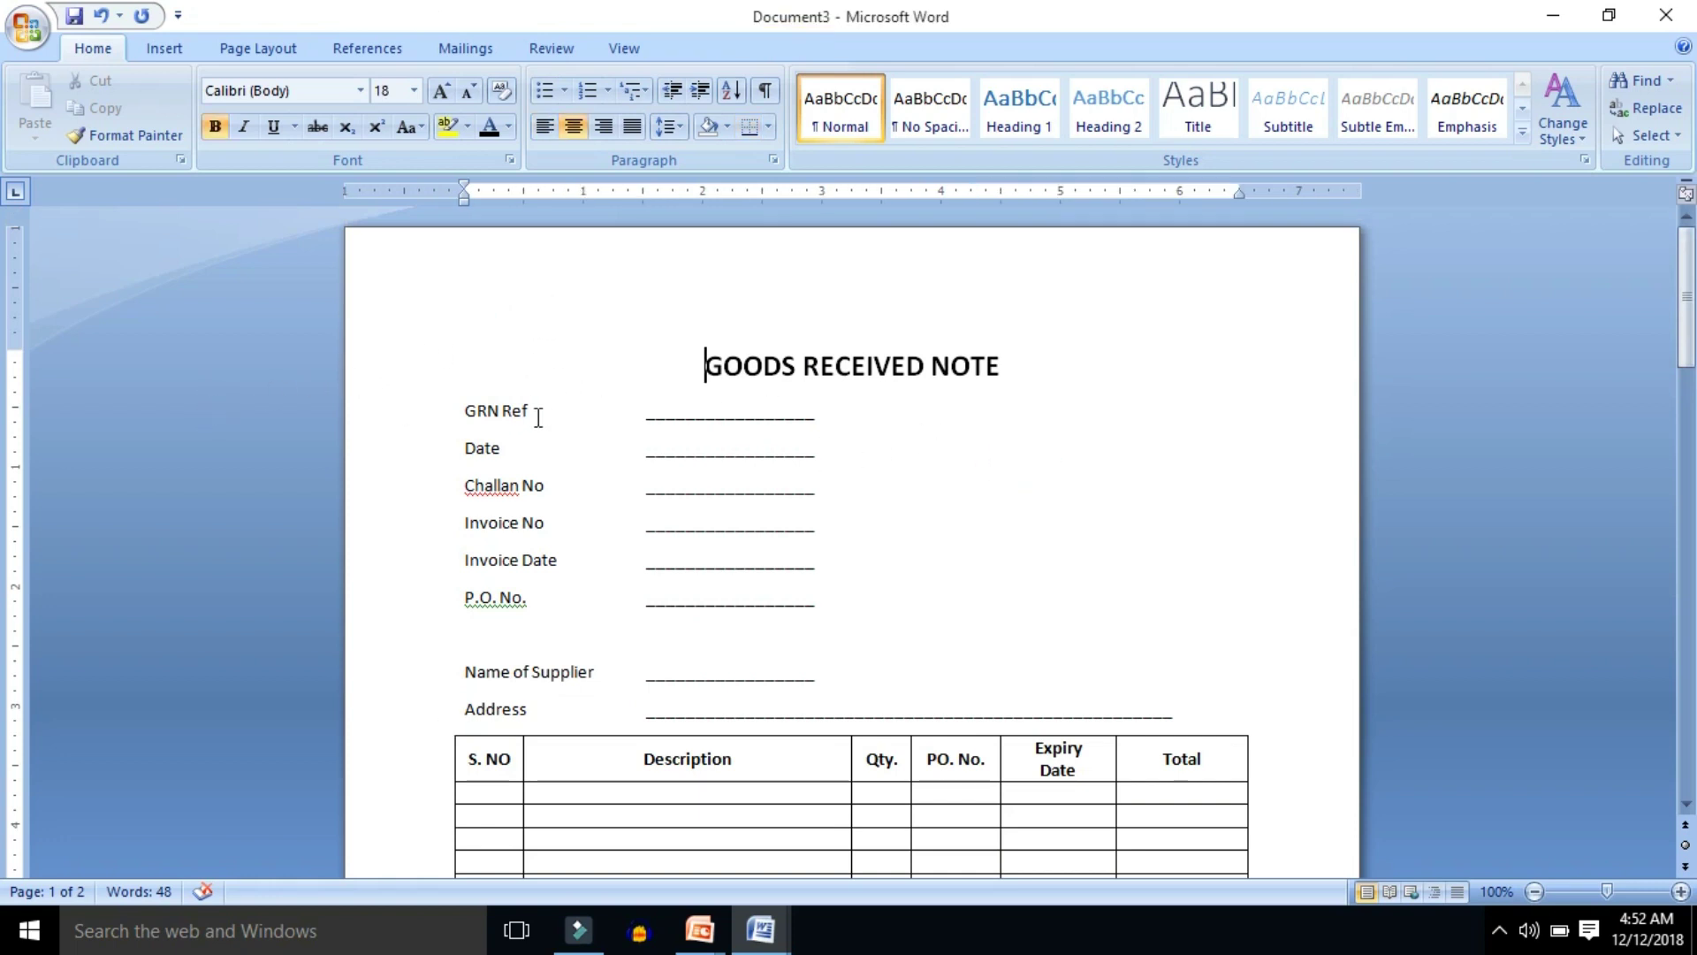
drag(14, 345, 25, 272)
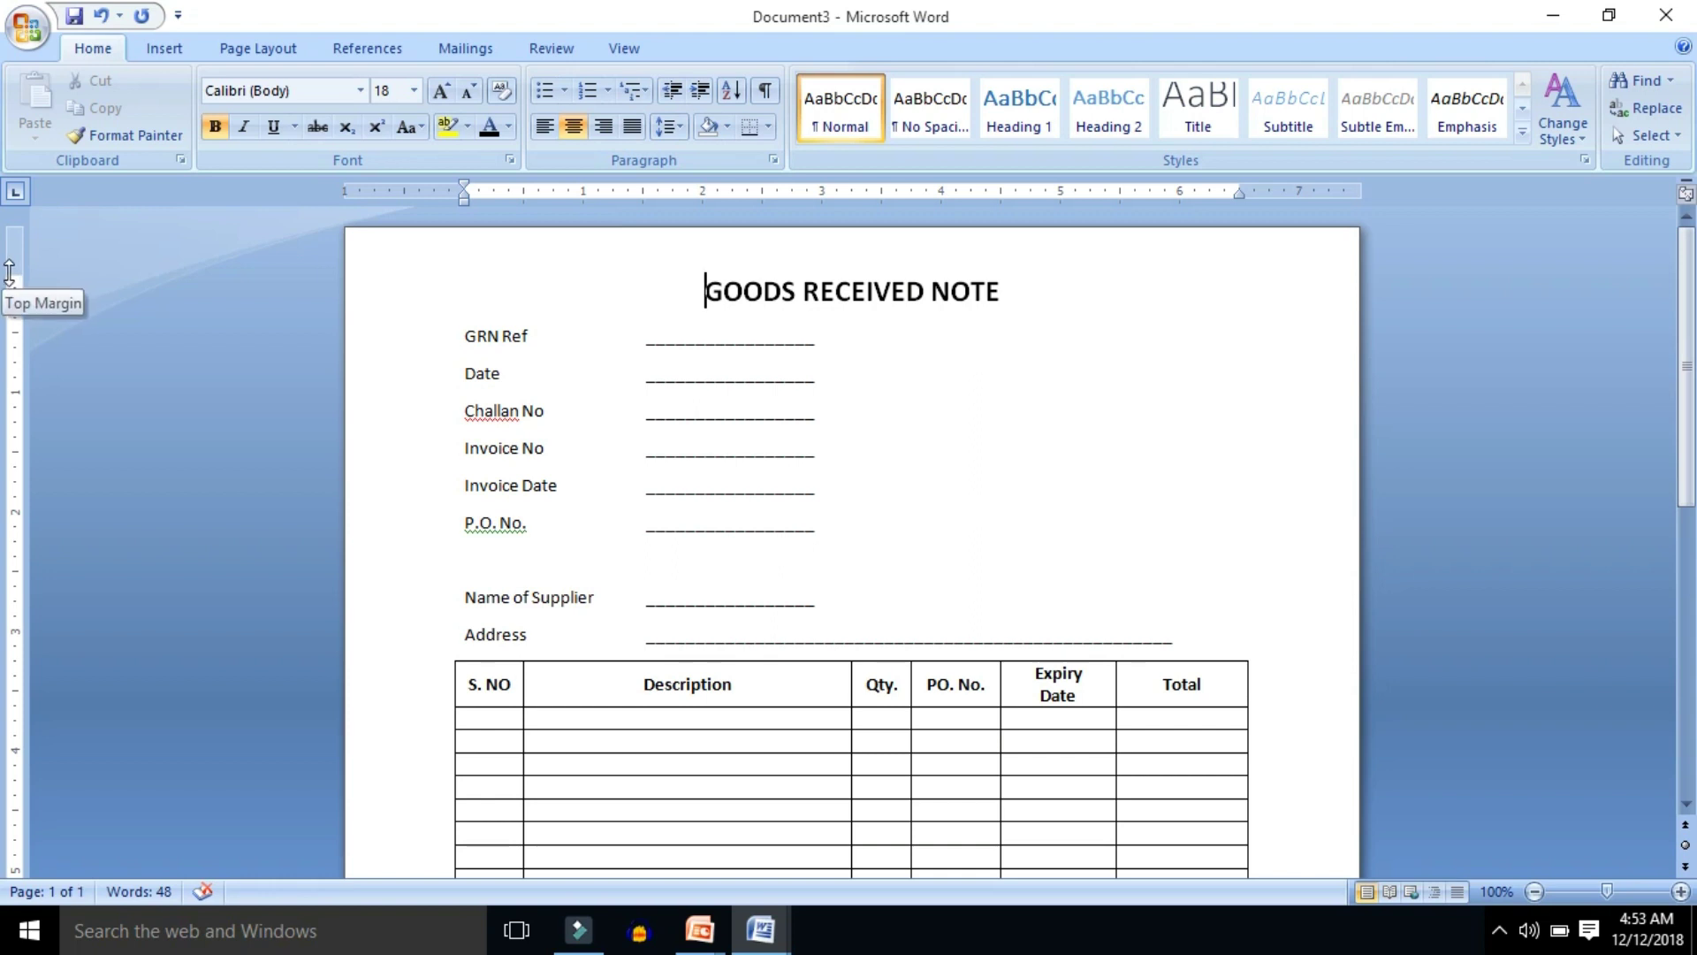
scroll(81, 479, down, 6)
scroll(85, 476, down, 4)
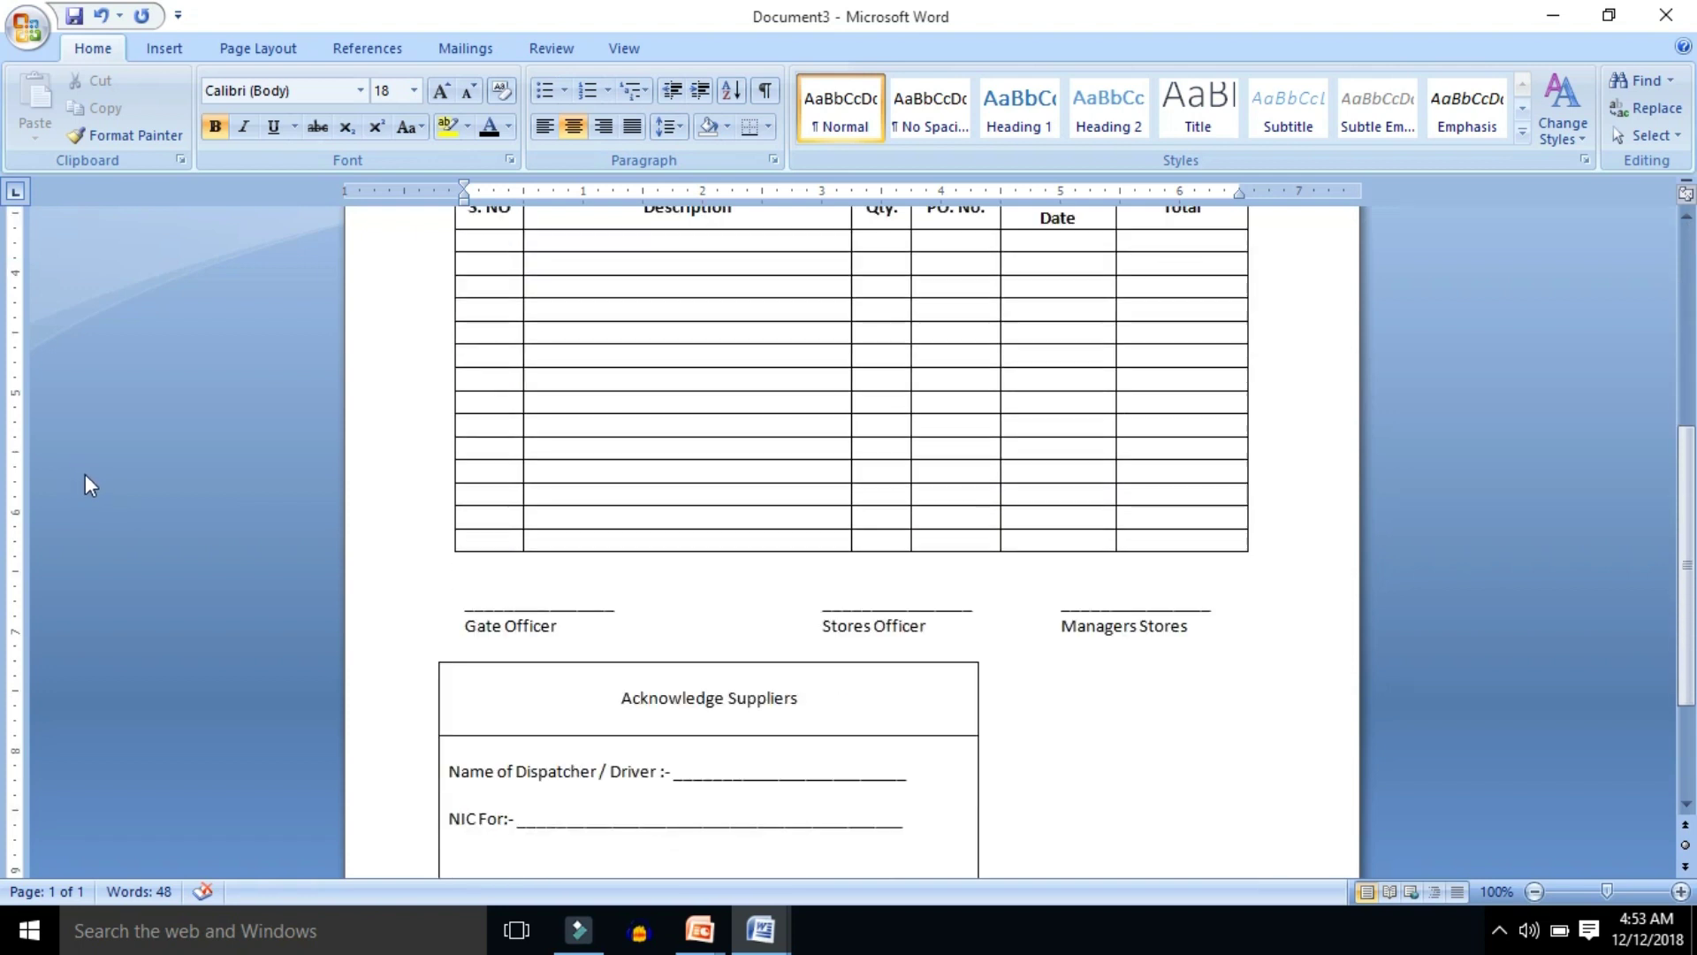
scroll(87, 476, down, 4)
mouse_move(504, 733)
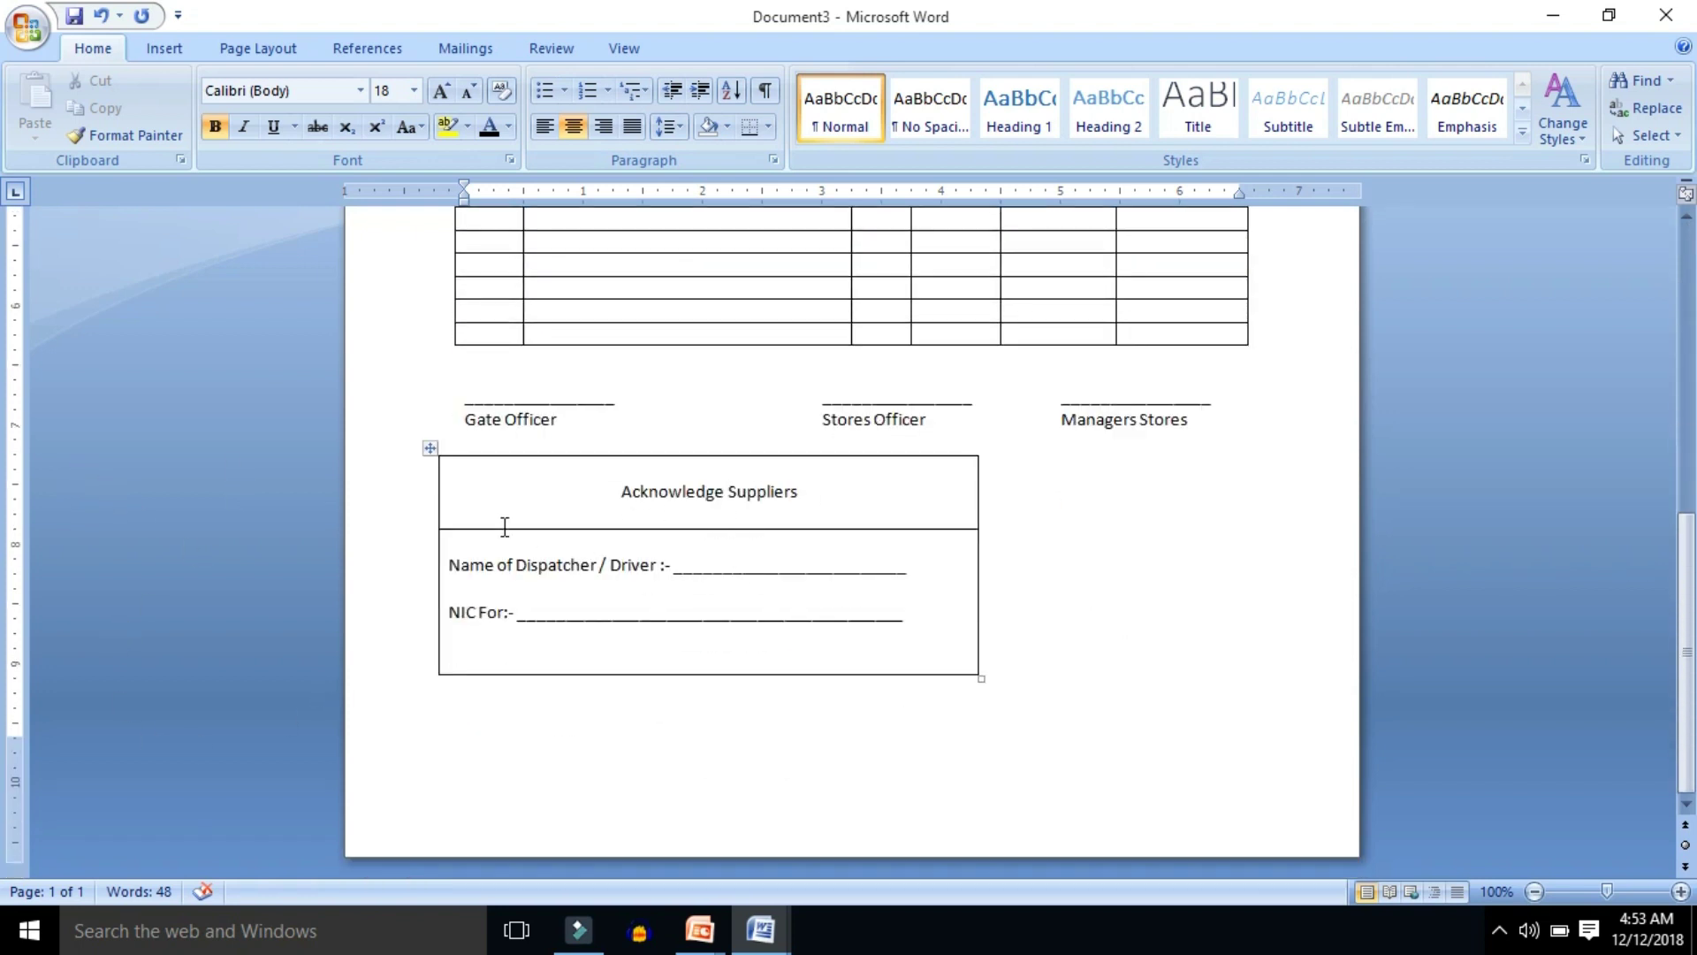
scroll(531, 565, up, 4)
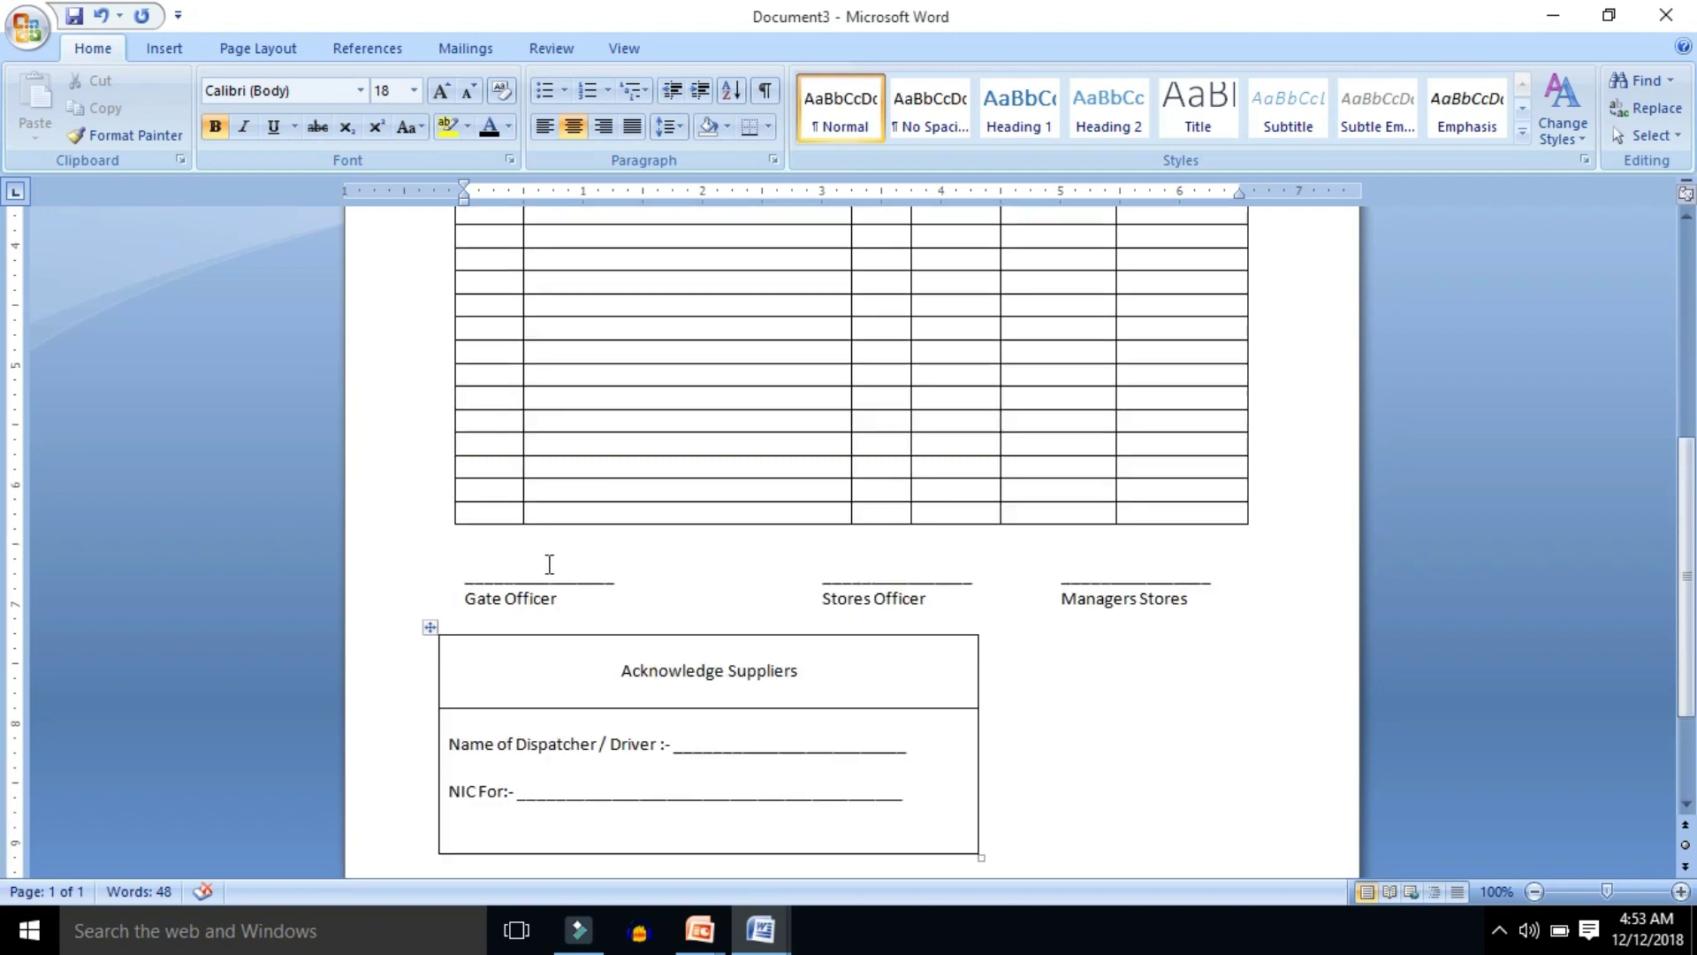
scroll(554, 563, up, 9)
scroll(557, 570, up, 2)
click(871, 340)
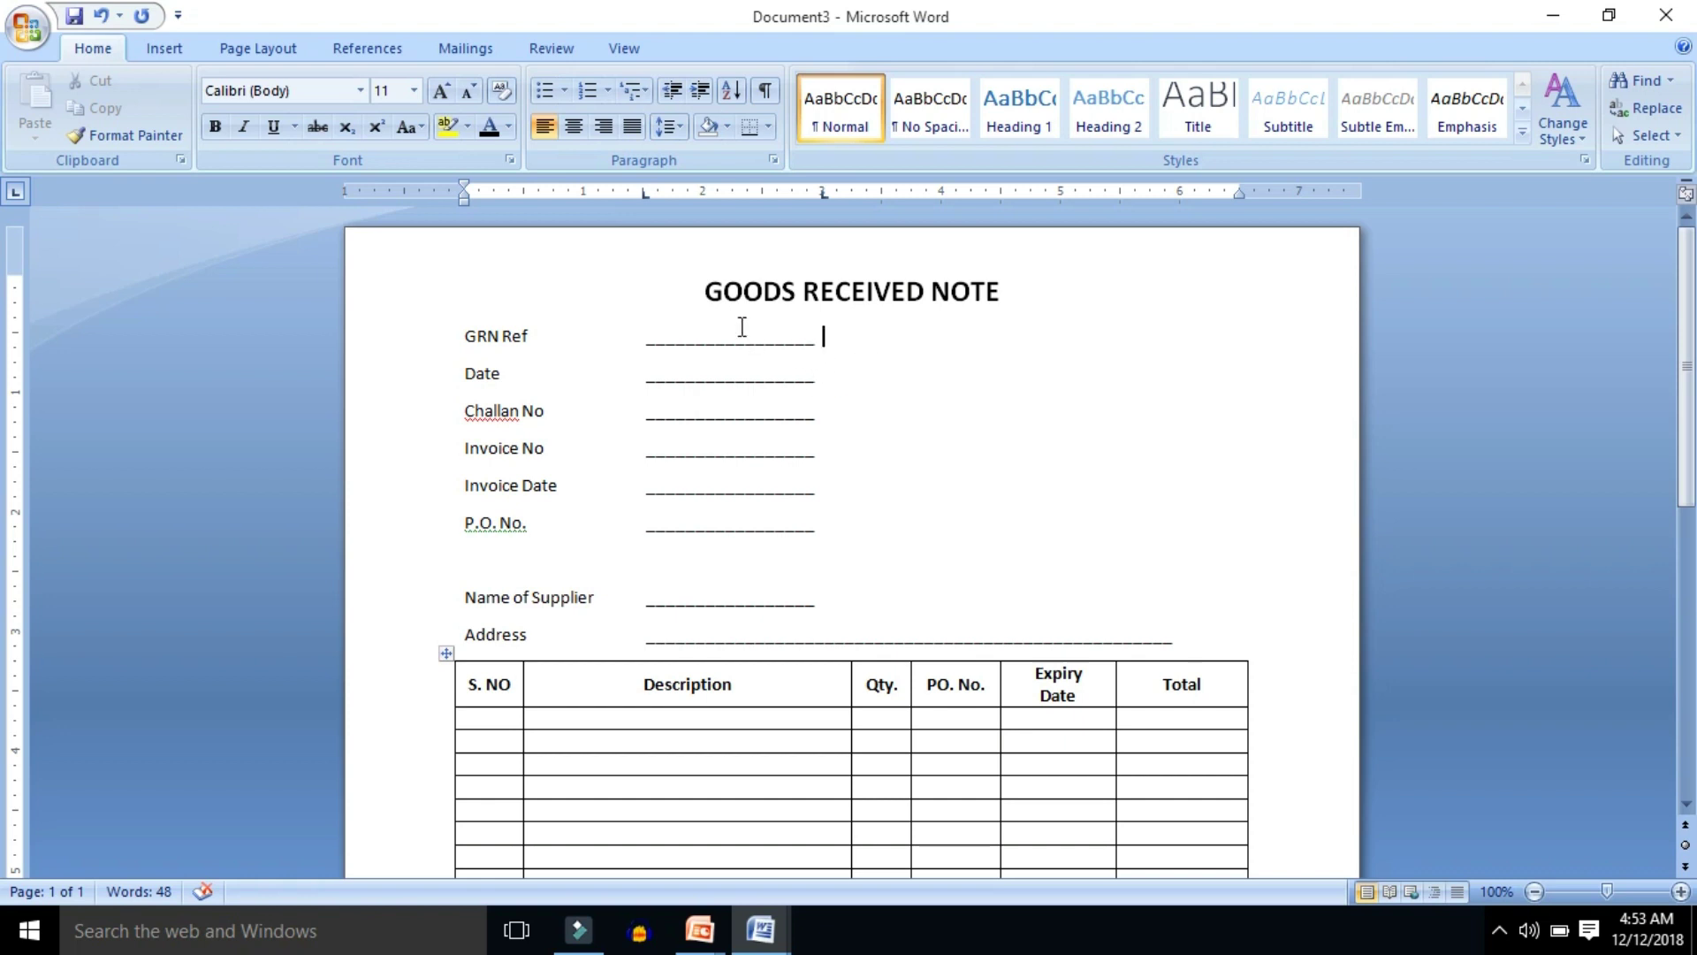
Set the Page Color to the light orange/peach theme tint.
click(255, 50)
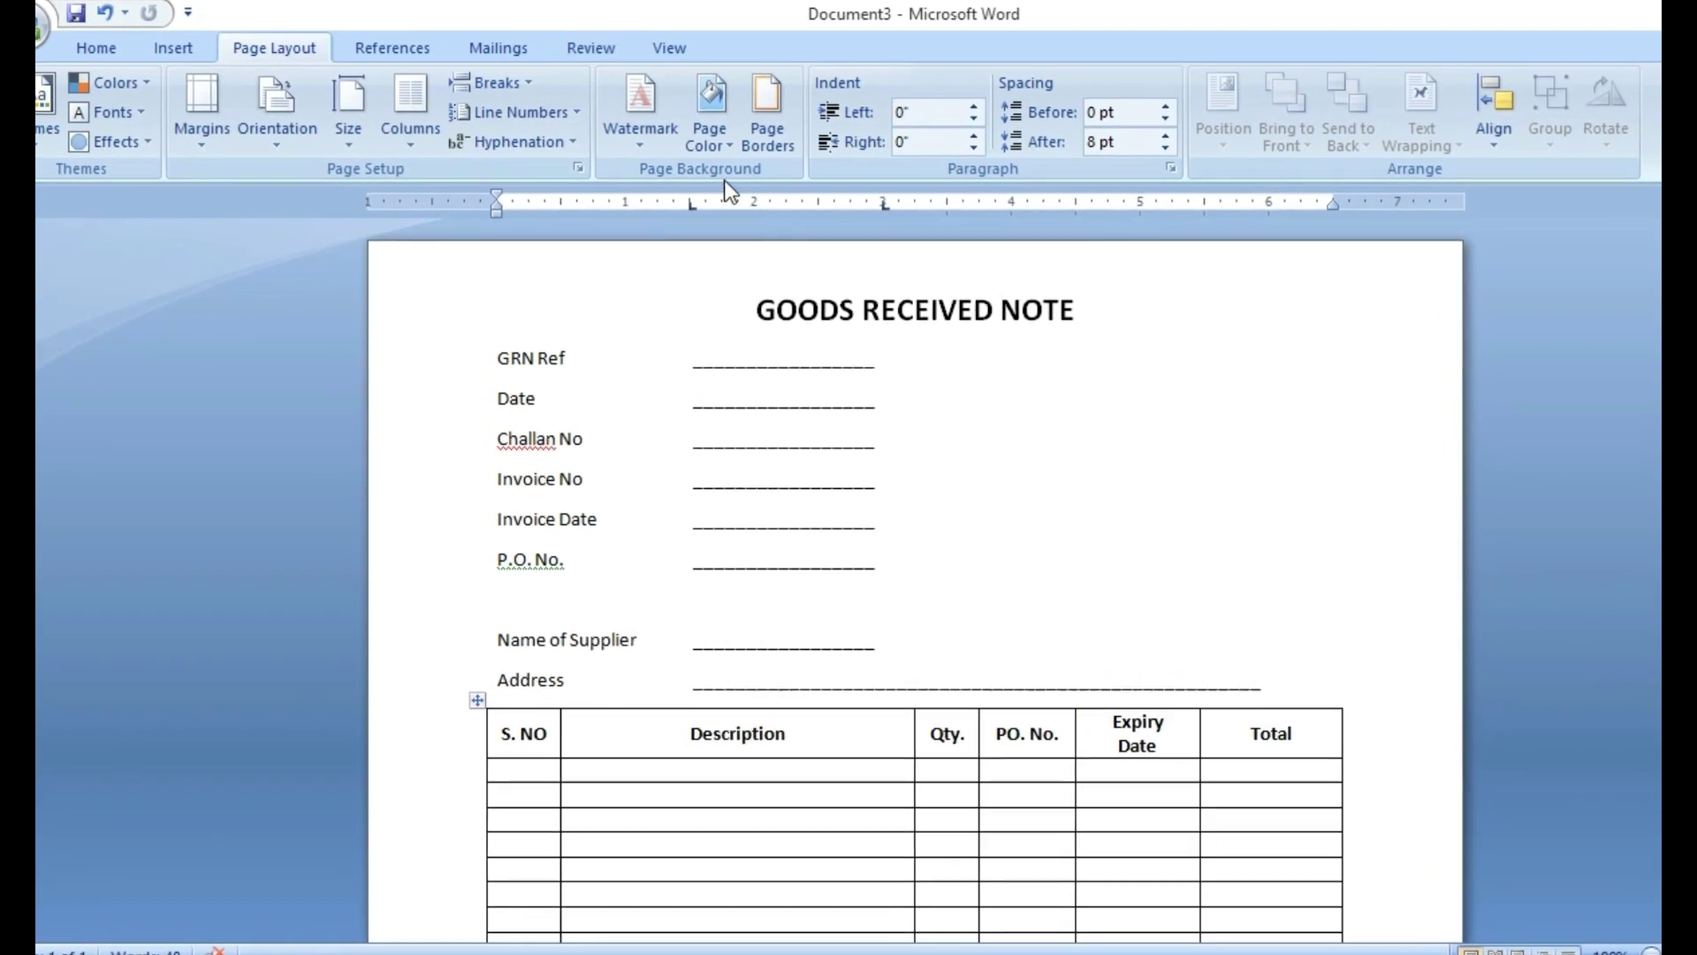
click(722, 145)
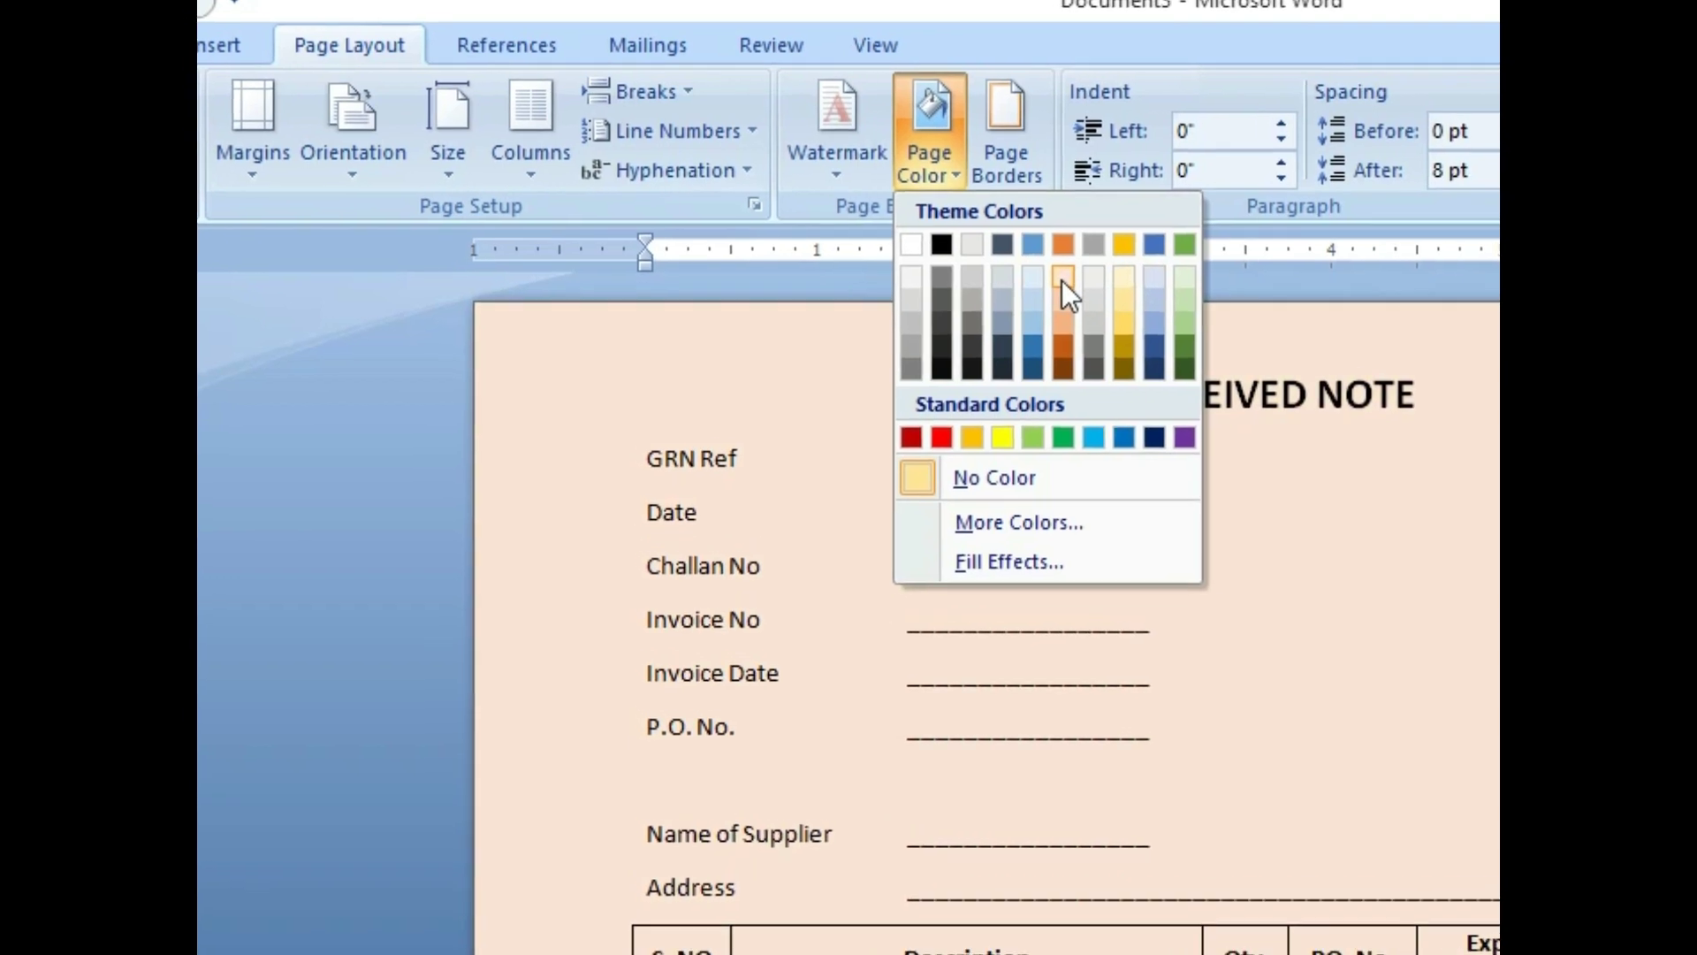
click(1010, 267)
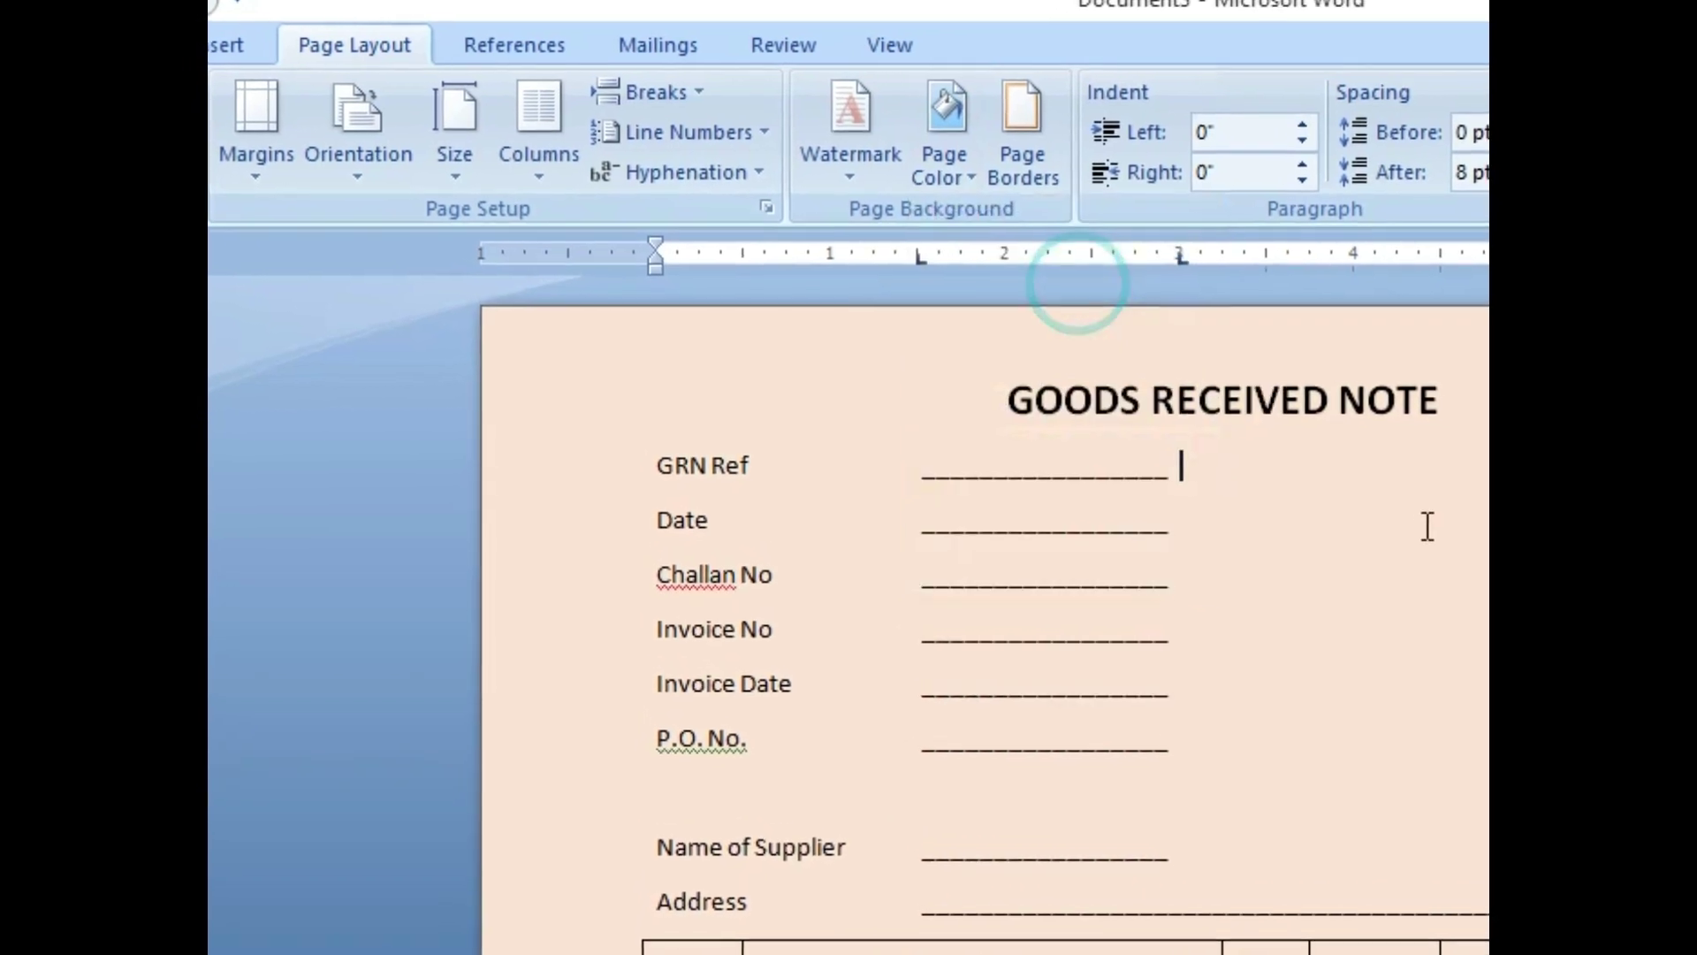
scroll(849, 511, down, 3)
scroll(856, 515, down, 5)
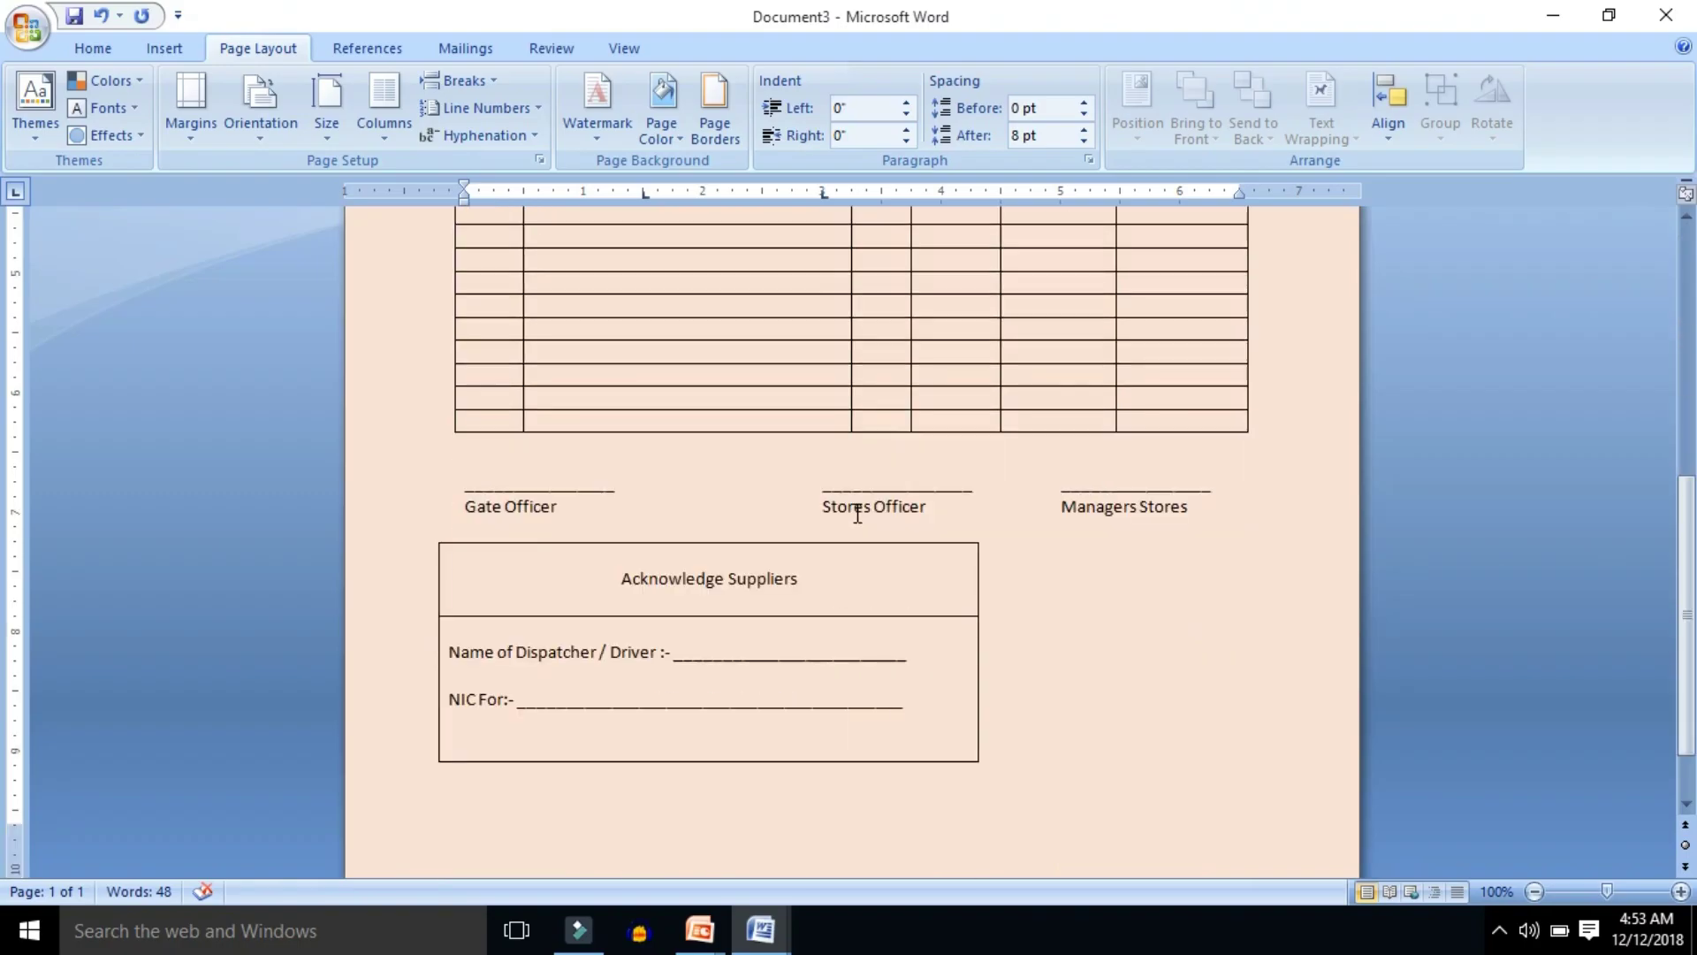
scroll(861, 511, up, 5)
scroll(870, 503, up, 3)
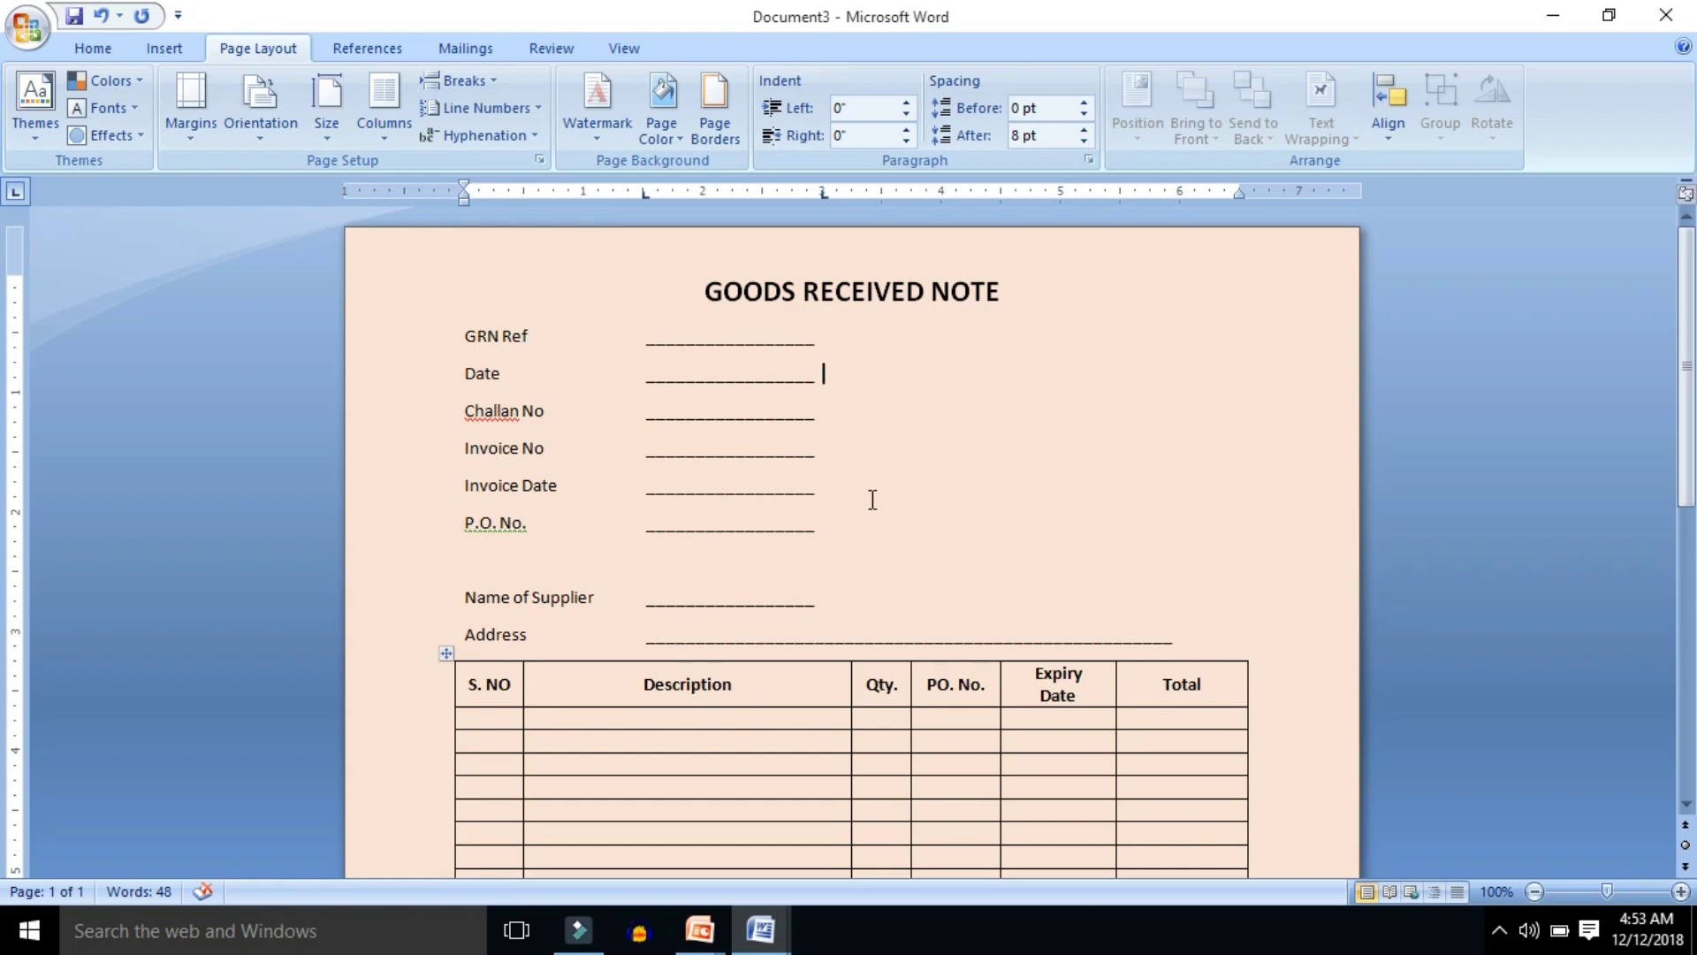
scroll(913, 383, down, 1)
scroll(887, 371, down, 4)
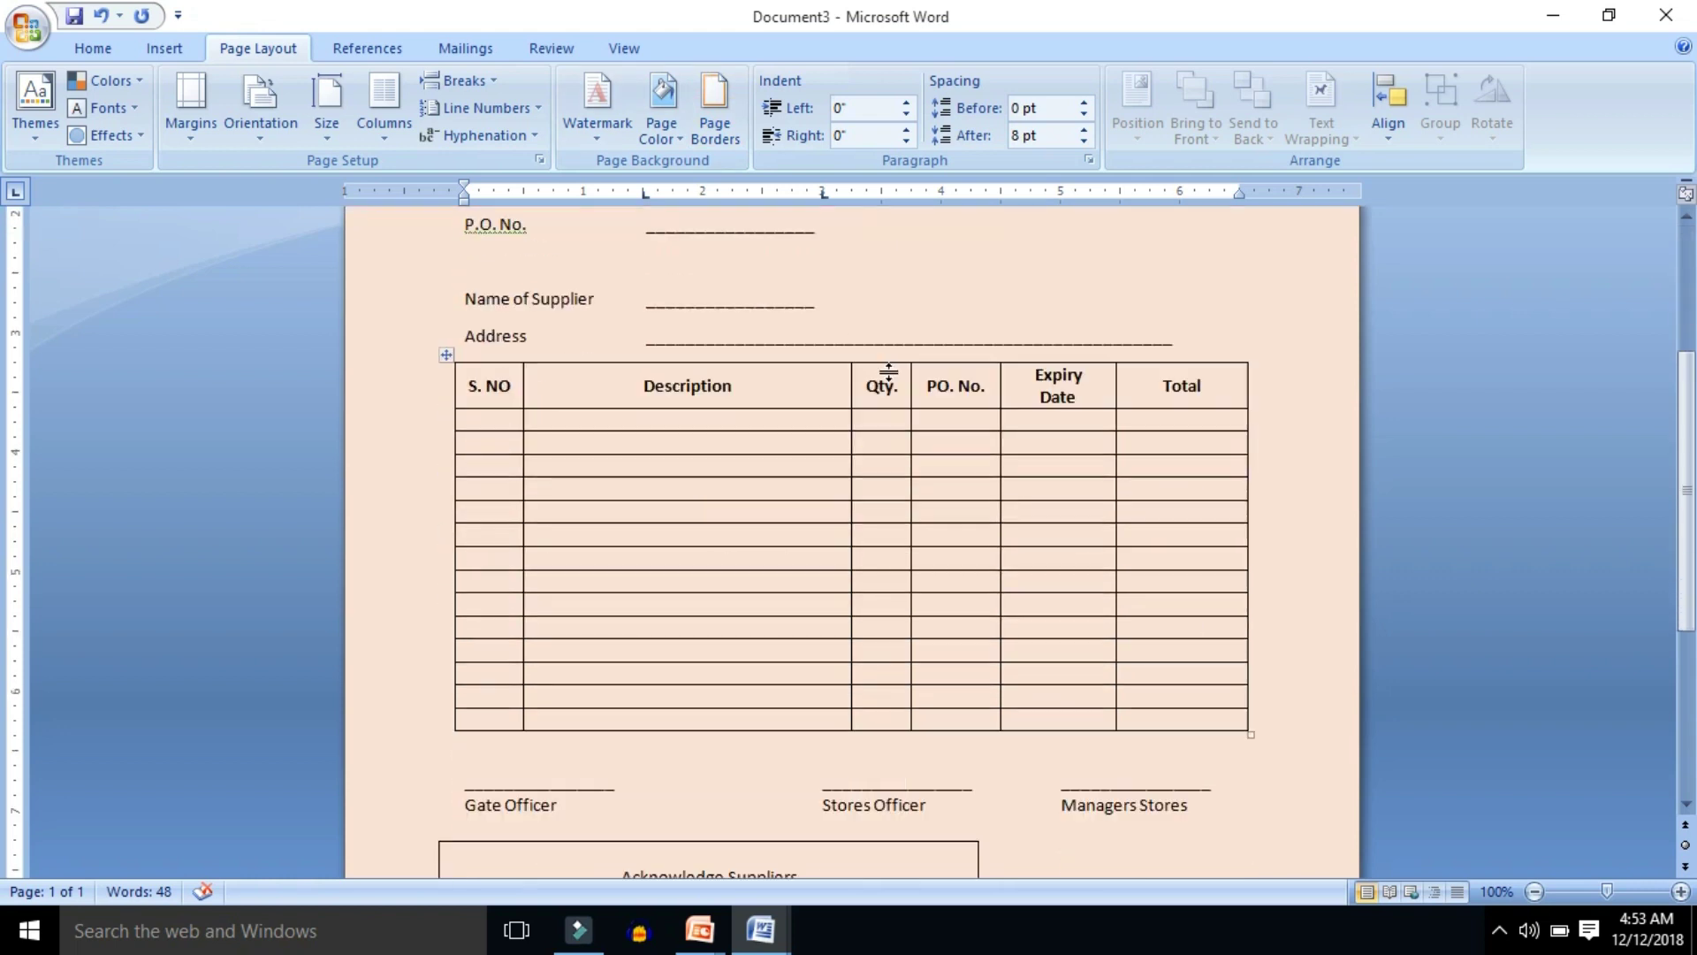
scroll(854, 370, down, 5)
scroll(851, 368, up, 5)
scroll(855, 368, up, 7)
click(1031, 293)
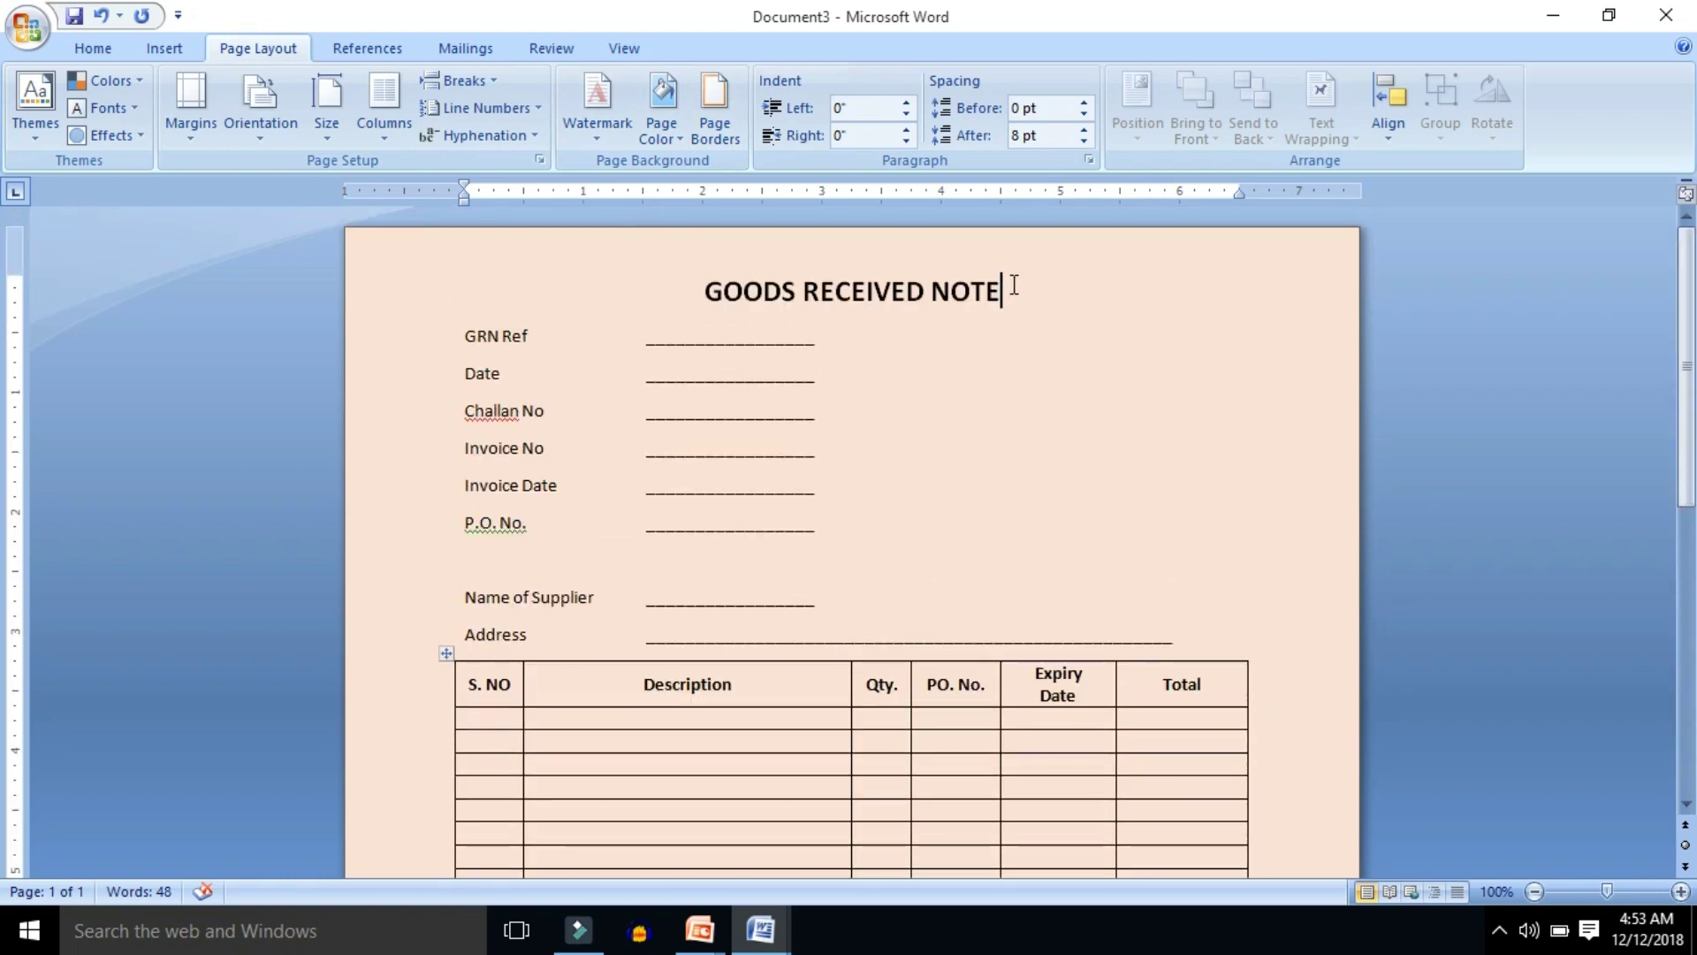
scroll(898, 451, down, 4)
scroll(898, 451, down, 6)
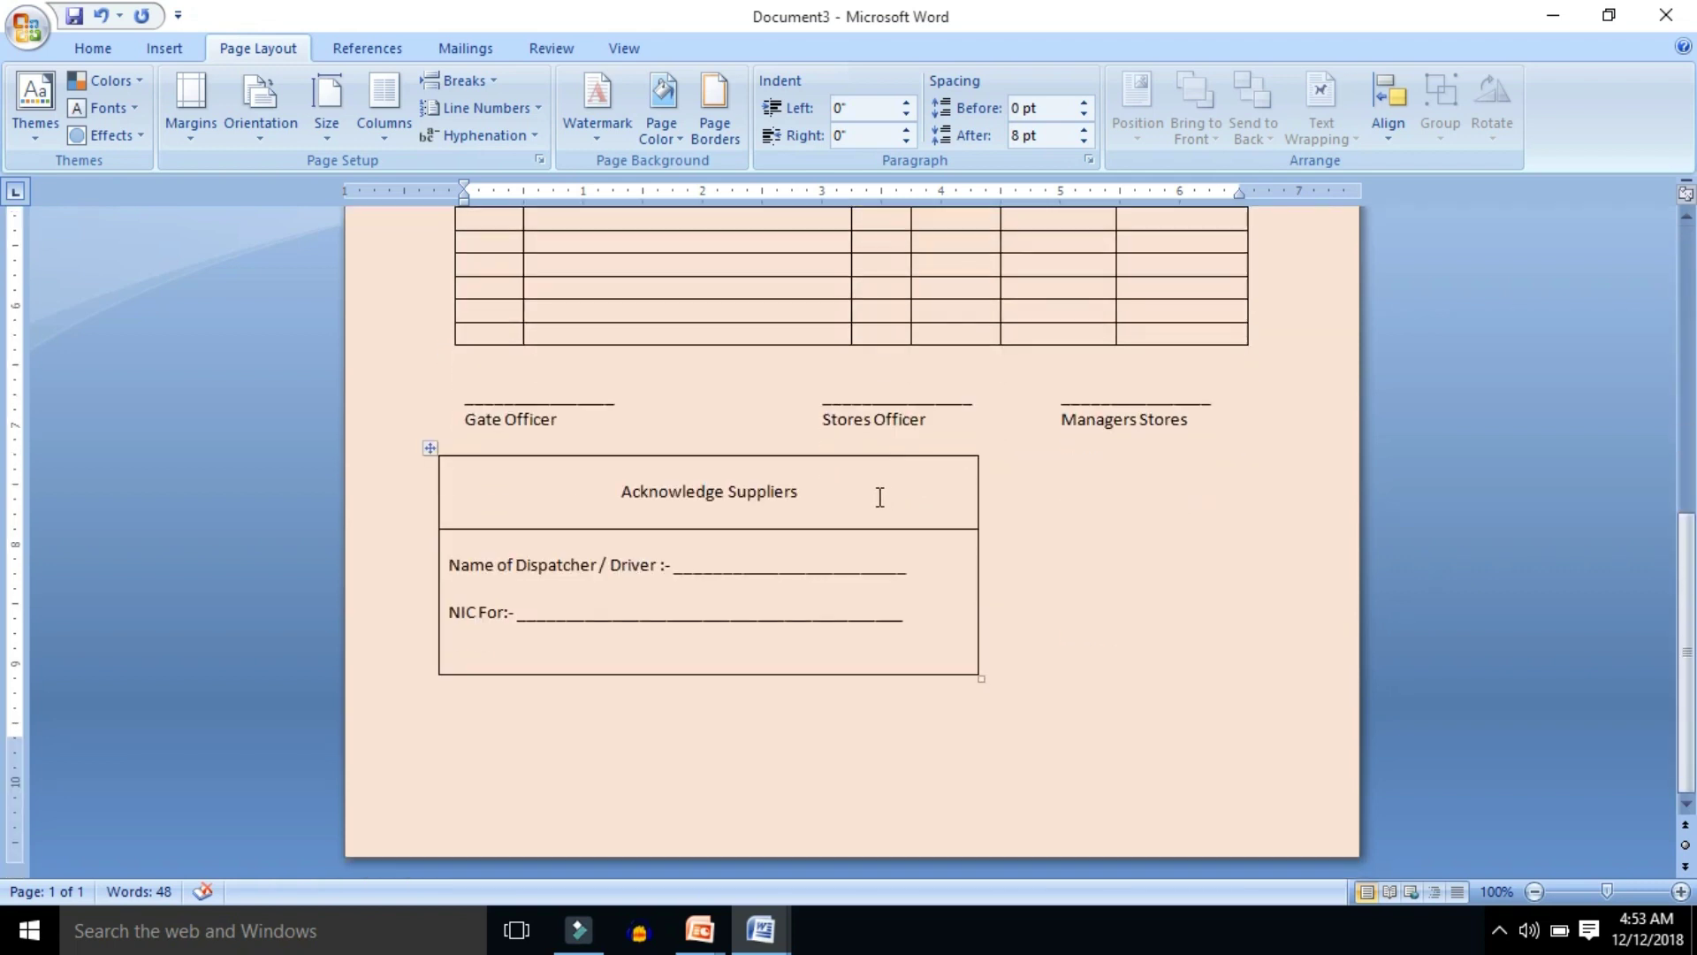
Bold the 'Acknowledge Suppliers' heading in the bottom box.
click(802, 496)
drag(813, 491, 622, 493)
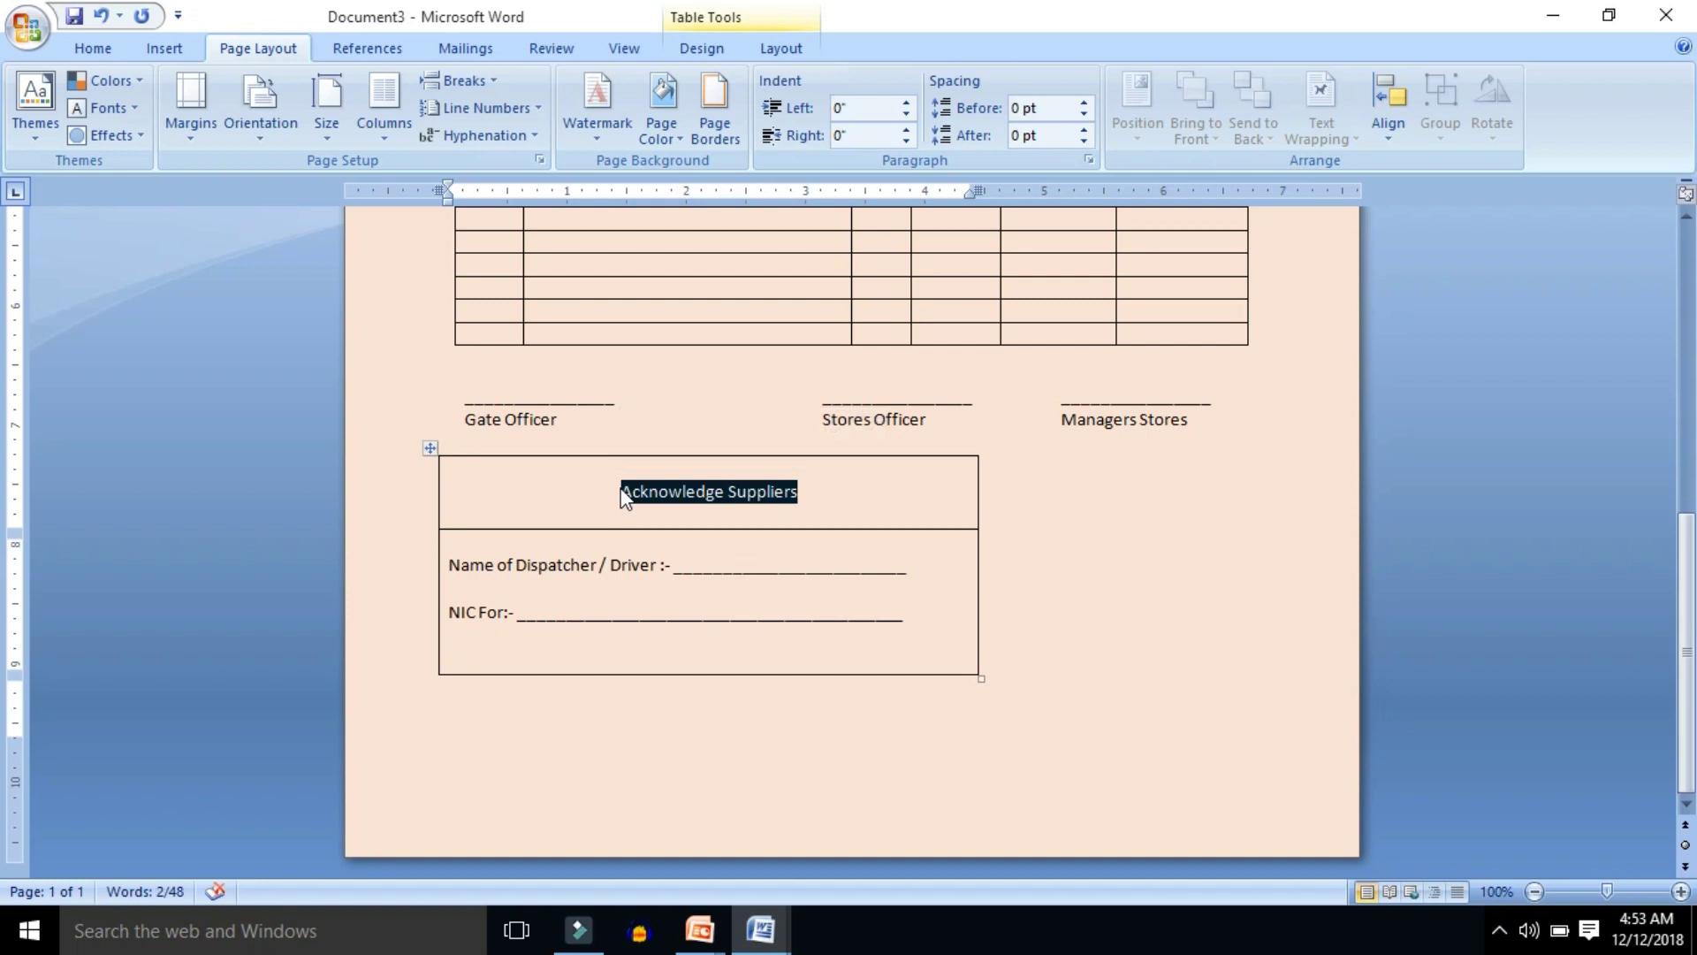
key(ctrl+b)
click(826, 493)
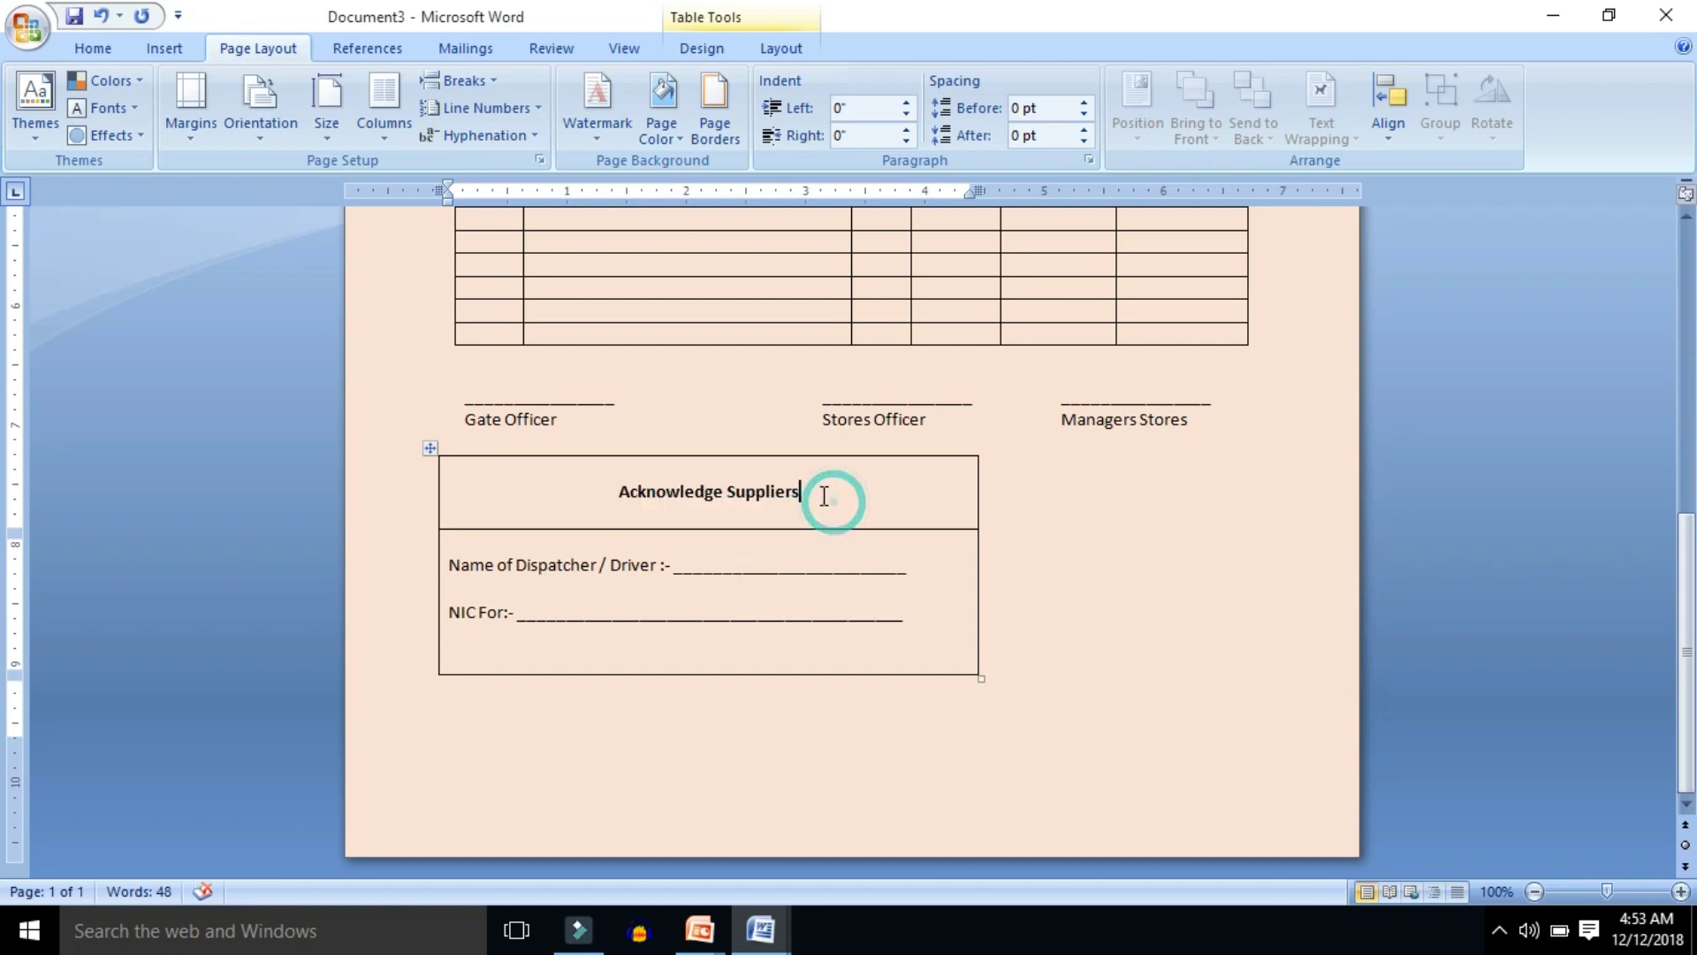
scroll(829, 513, up, 5)
scroll(795, 411, up, 8)
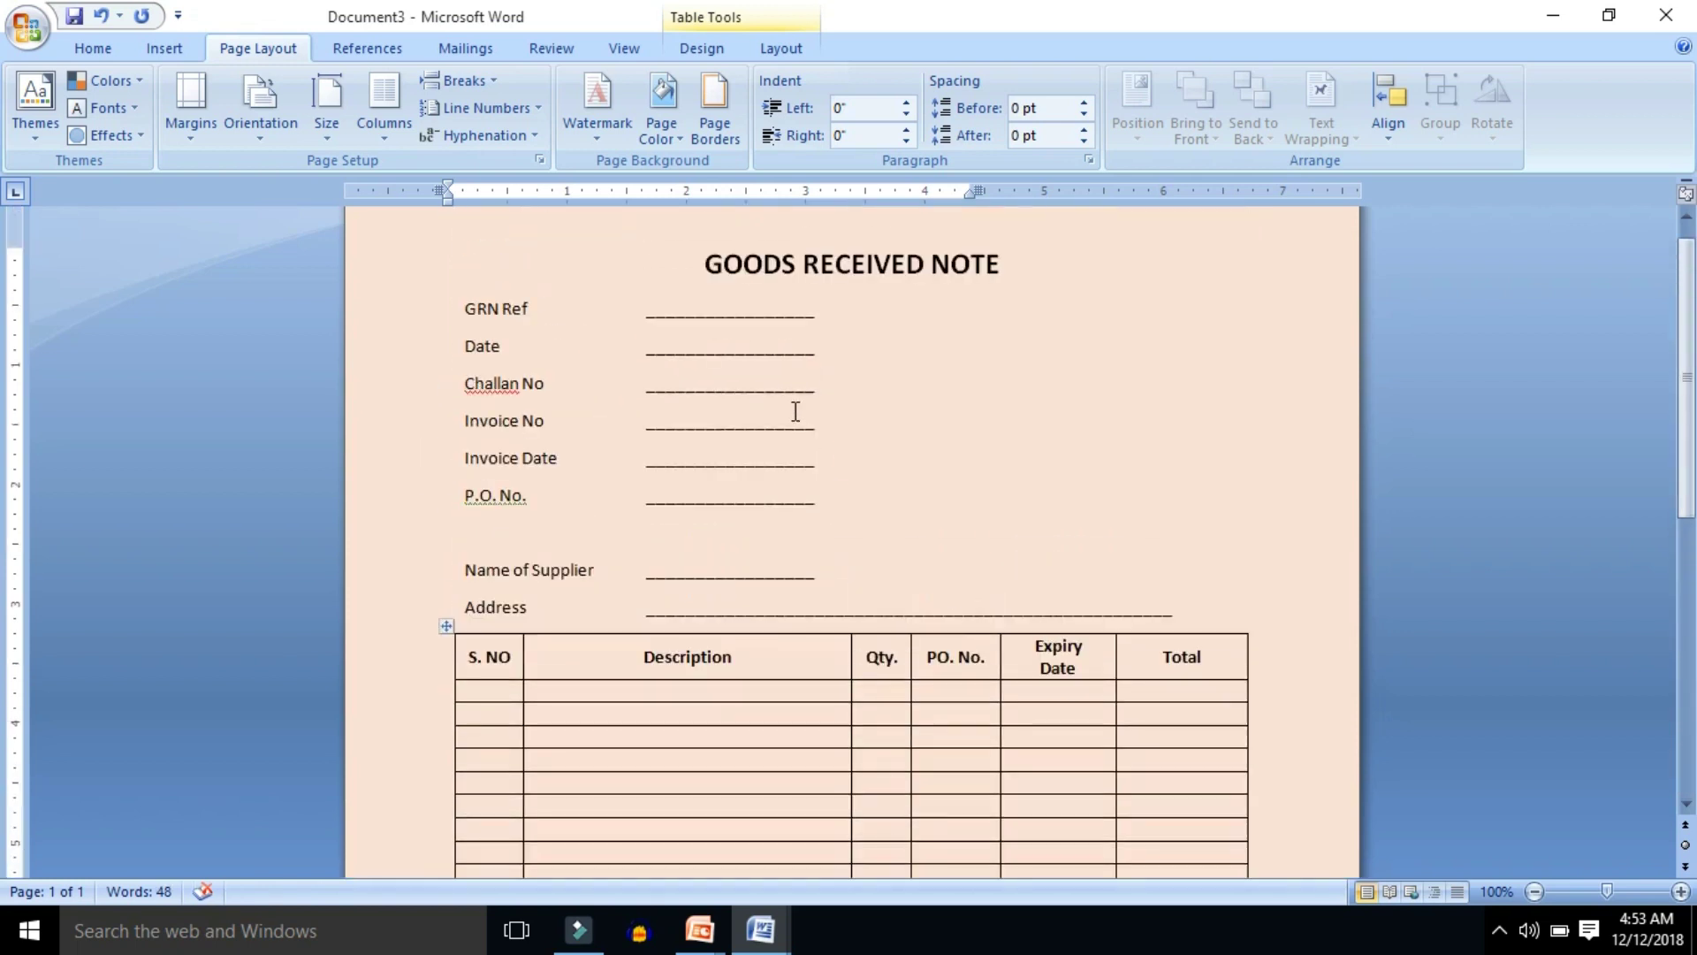
Review the Table Tools Layout and Design tabs for the box and the items table.
click(781, 49)
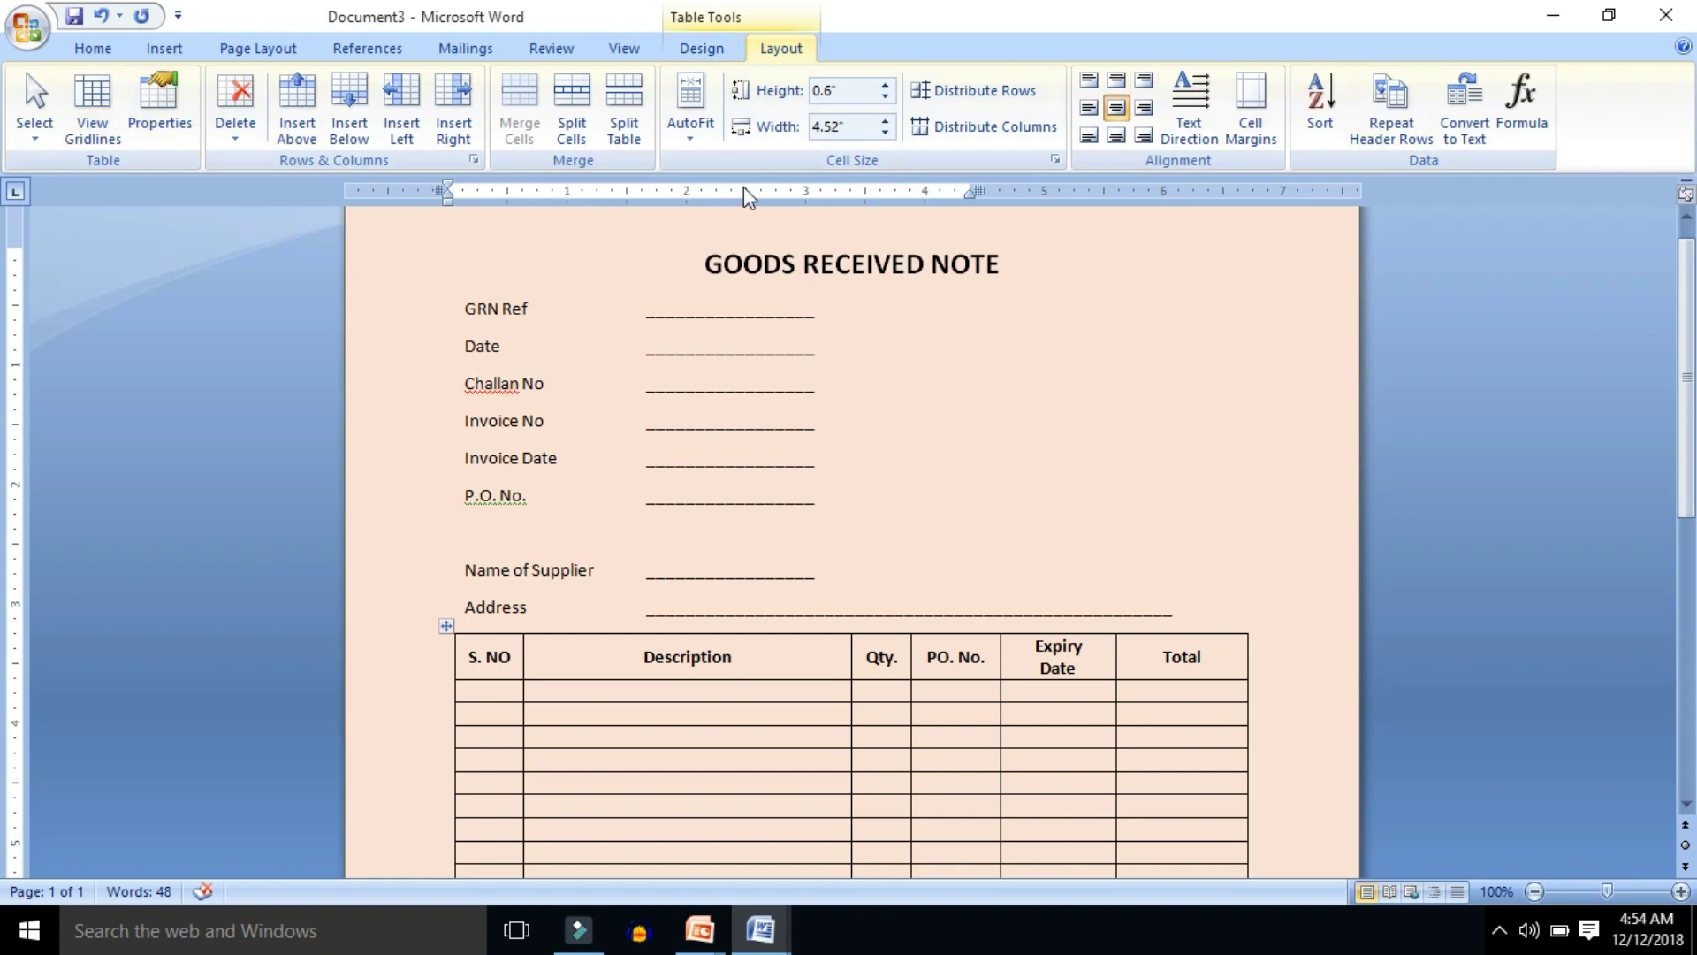
click(701, 48)
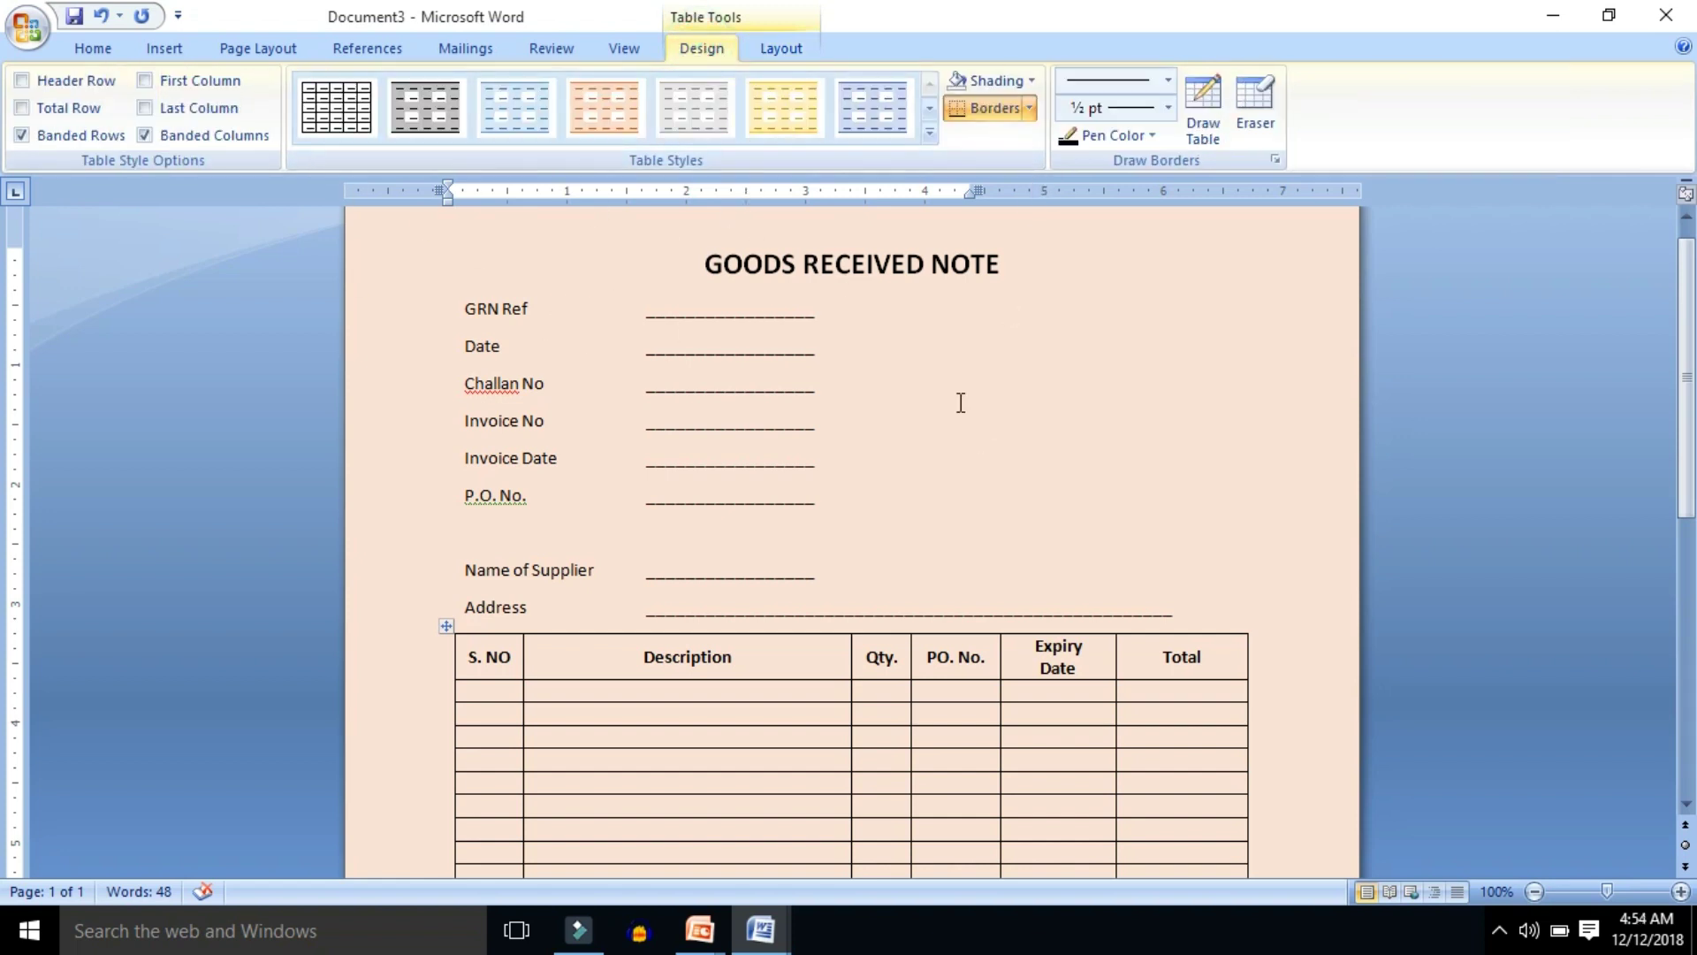
click(961, 402)
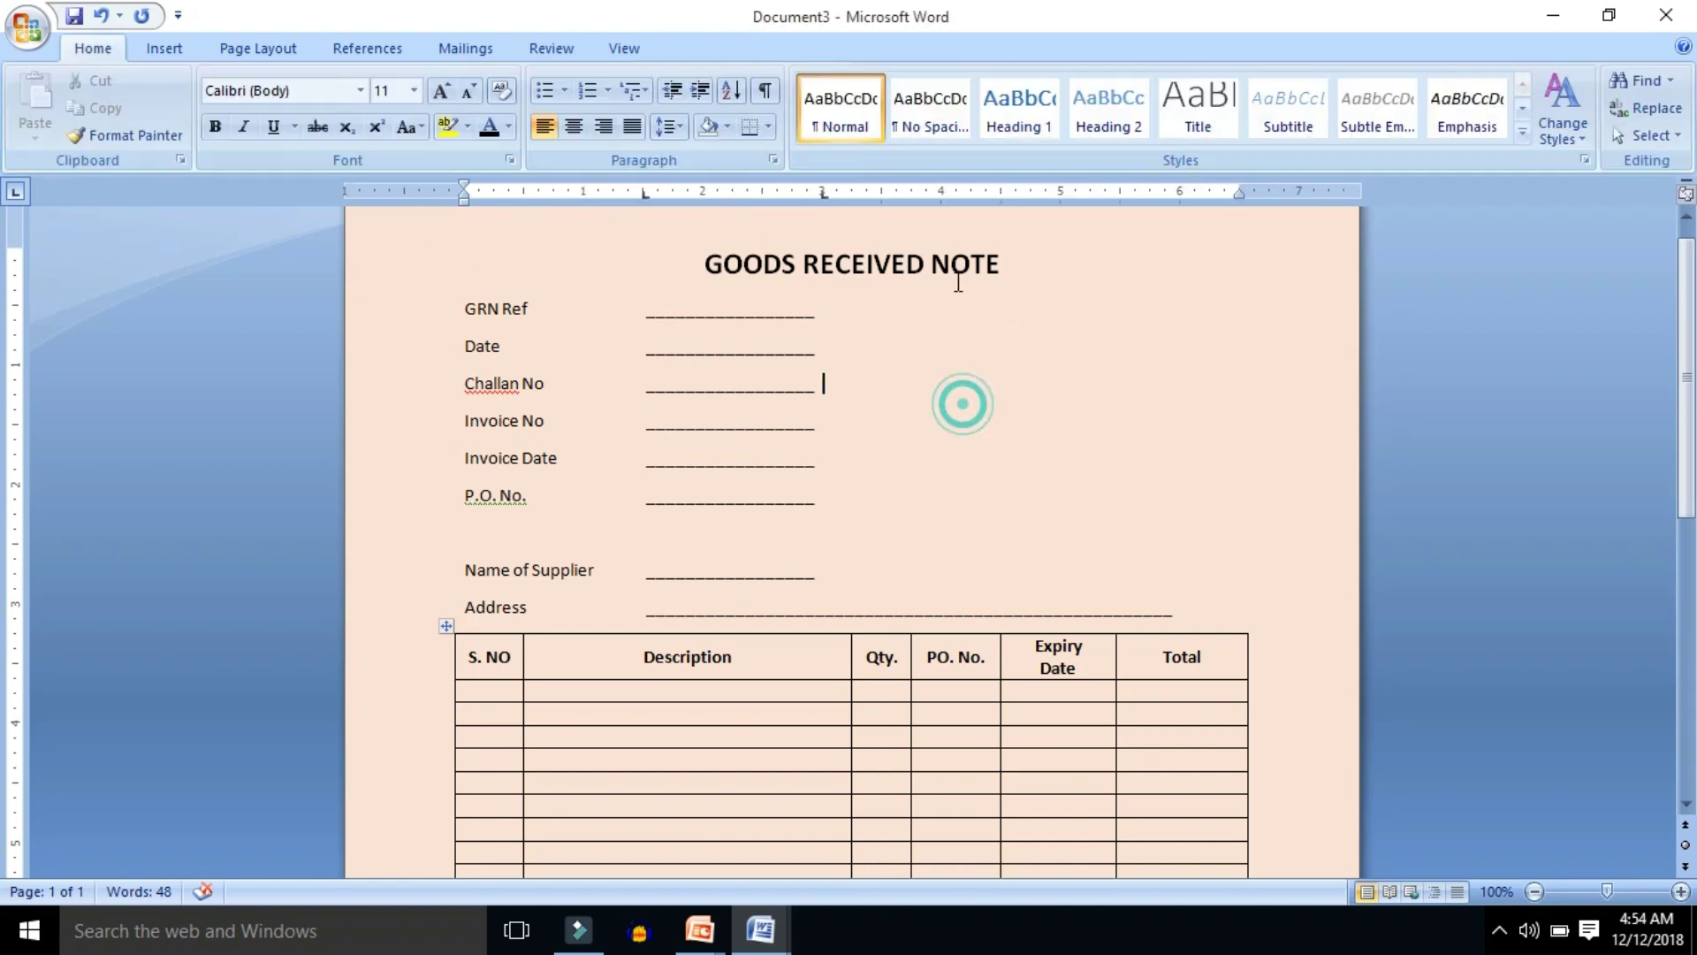
click(789, 654)
click(778, 47)
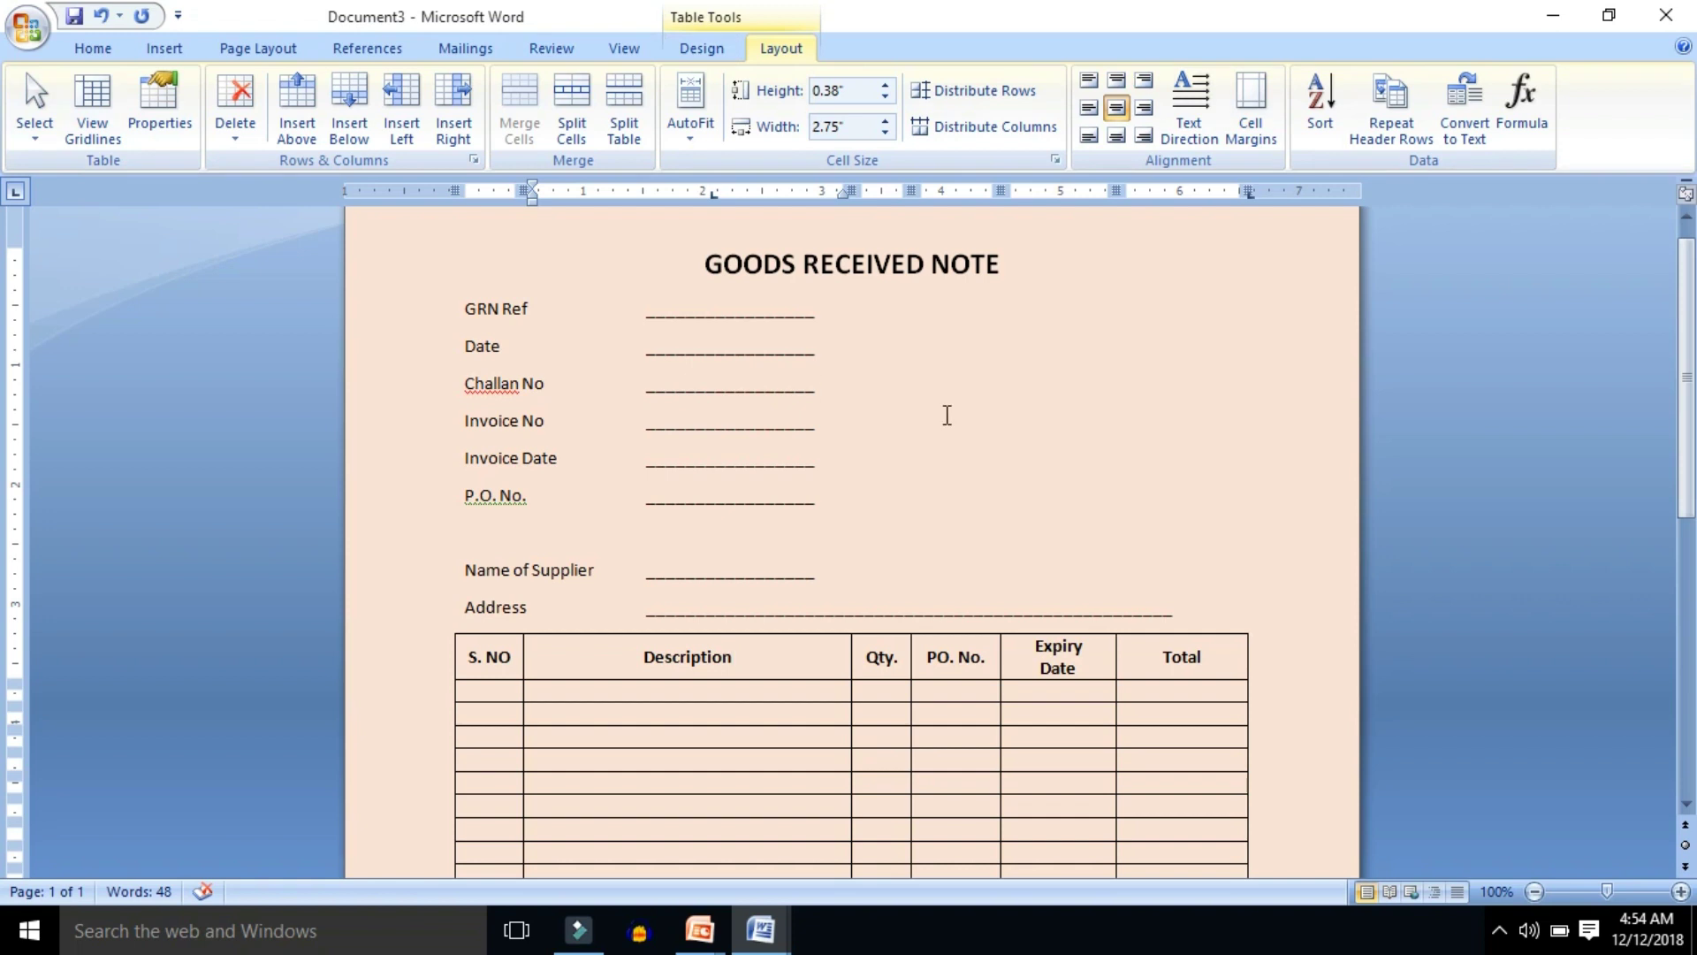
click(948, 417)
scroll(824, 495, down, 10)
scroll(823, 504, up, 3)
scroll(818, 500, up, 5)
scroll(817, 496, up, 4)
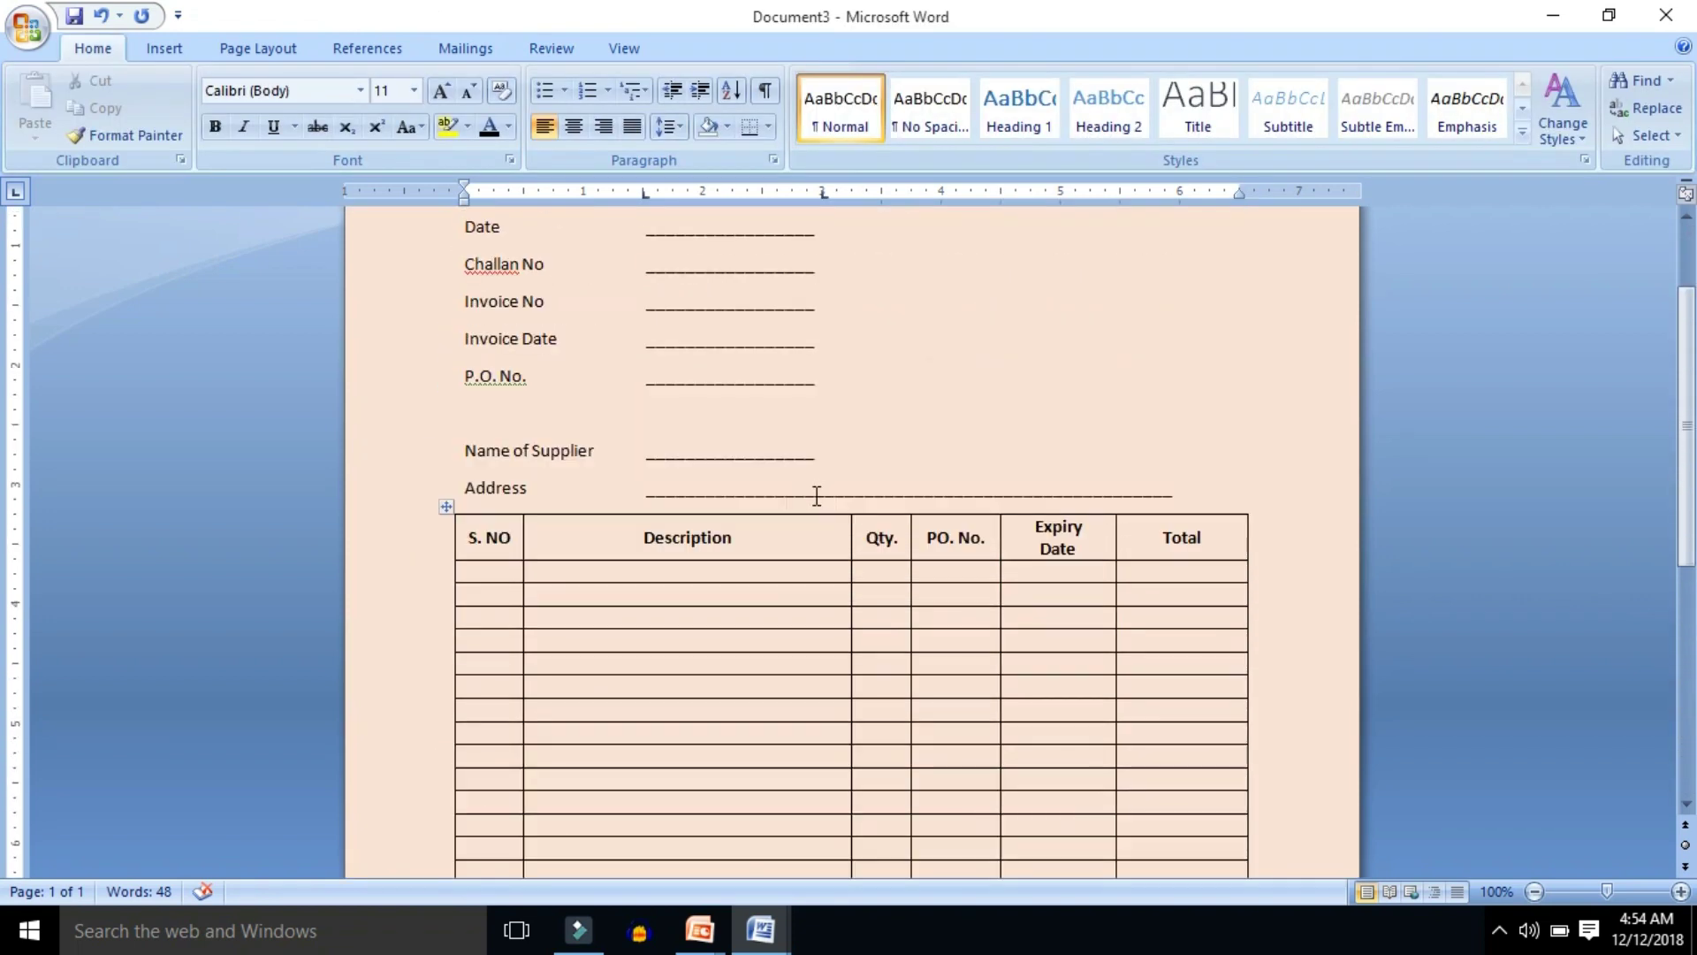
scroll(817, 496, up, 3)
click(831, 603)
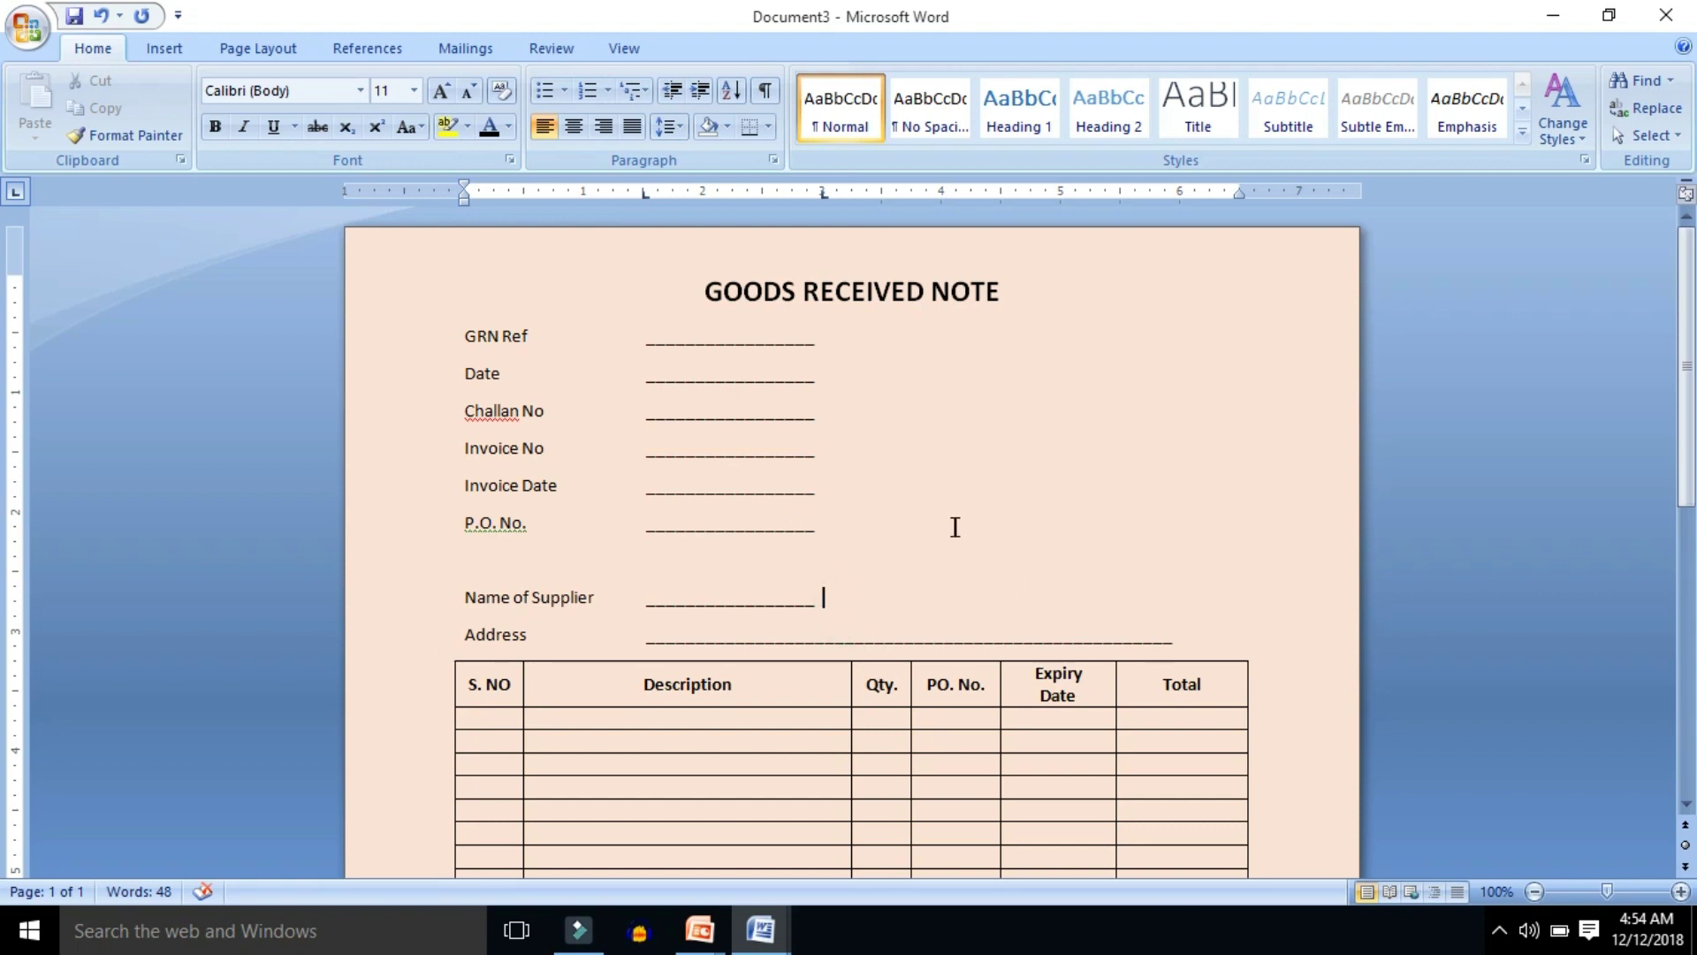
scroll(851, 570, down, 3)
scroll(850, 561, down, 4)
scroll(847, 557, up, 2)
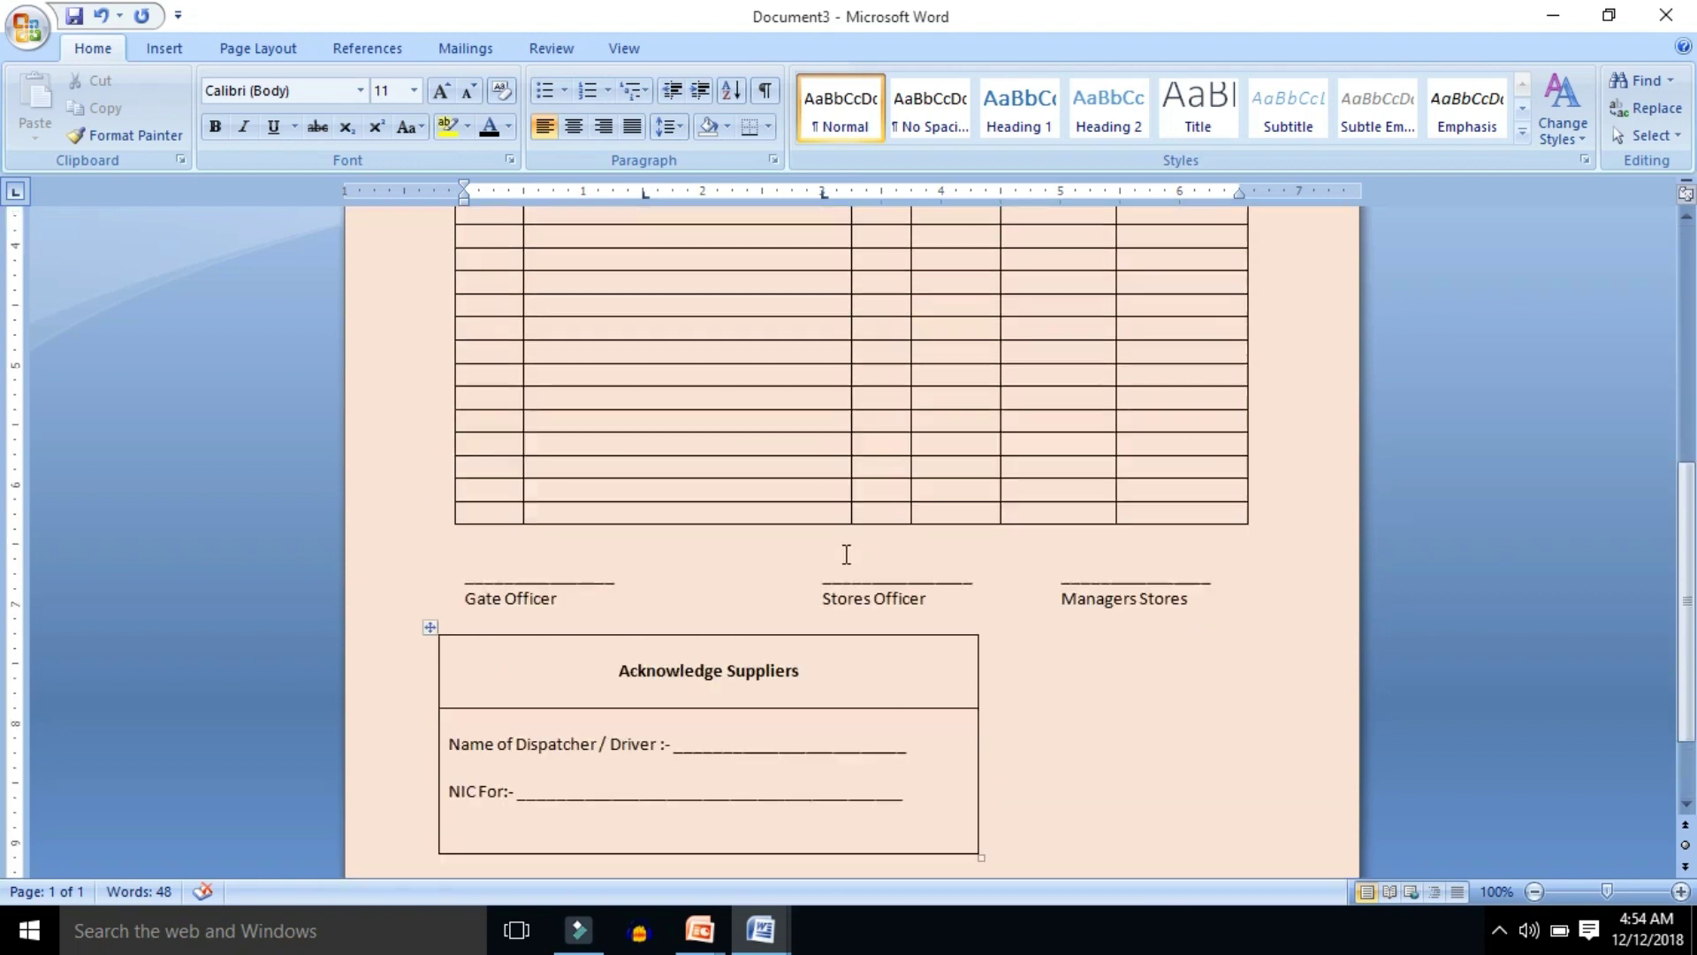
scroll(847, 548, up, 4)
scroll(847, 549, up, 2)
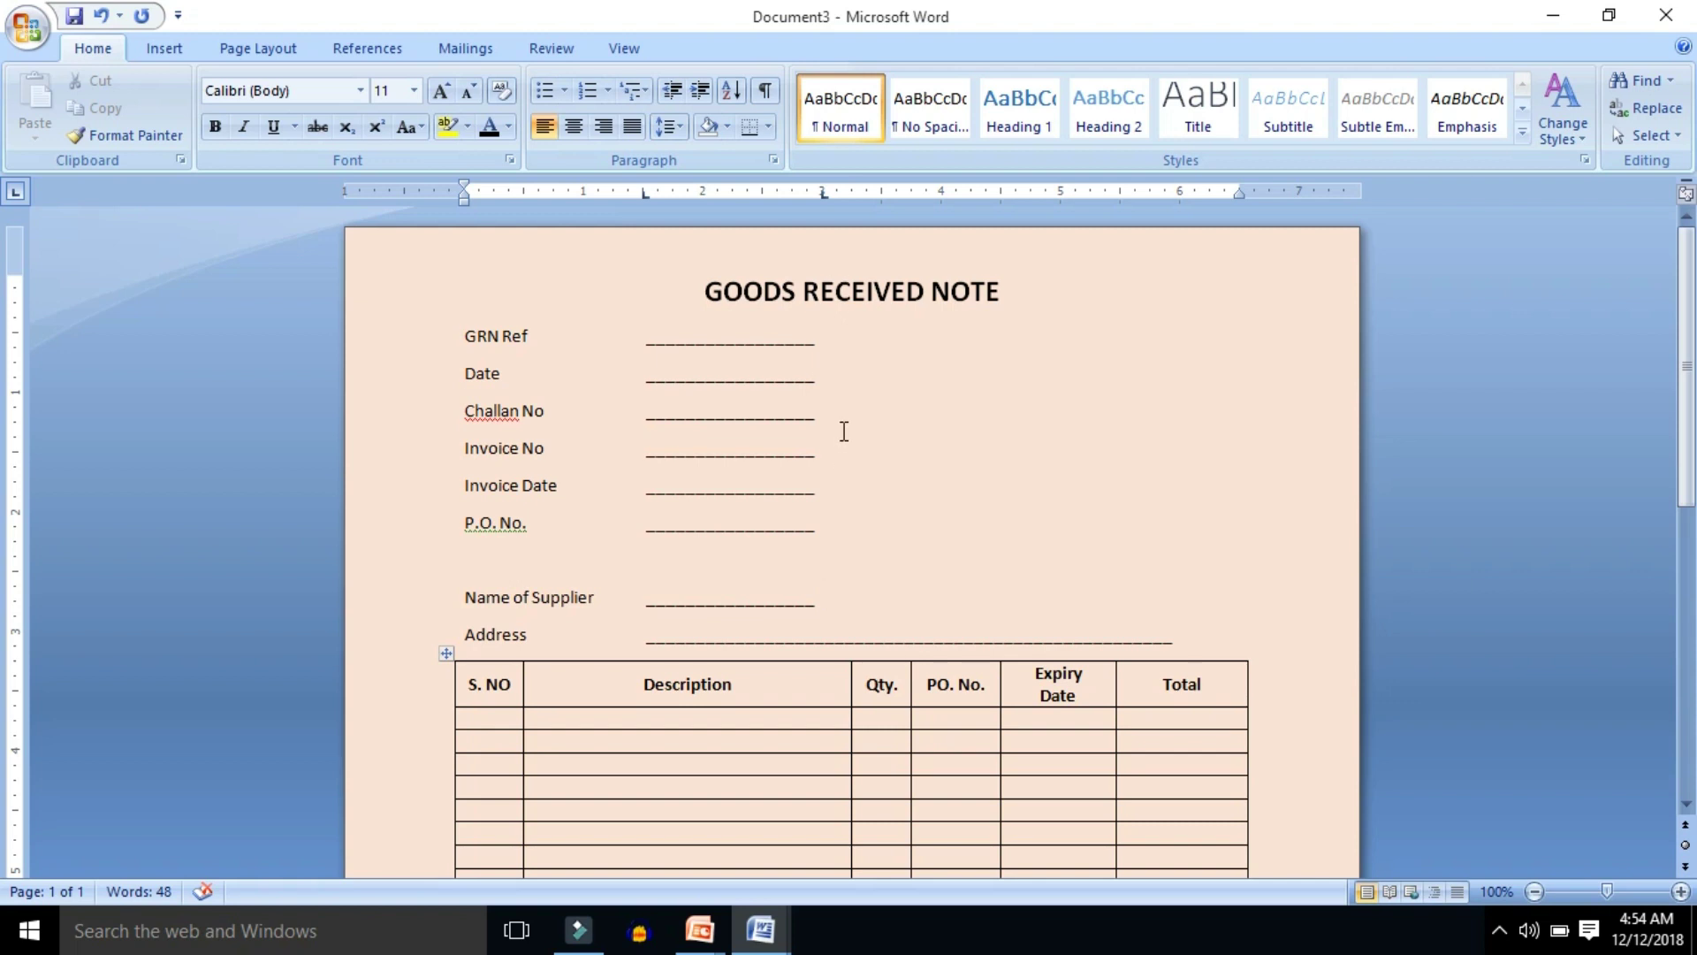
scroll(844, 431, down, 2)
scroll(846, 430, down, 5)
scroll(846, 428, down, 6)
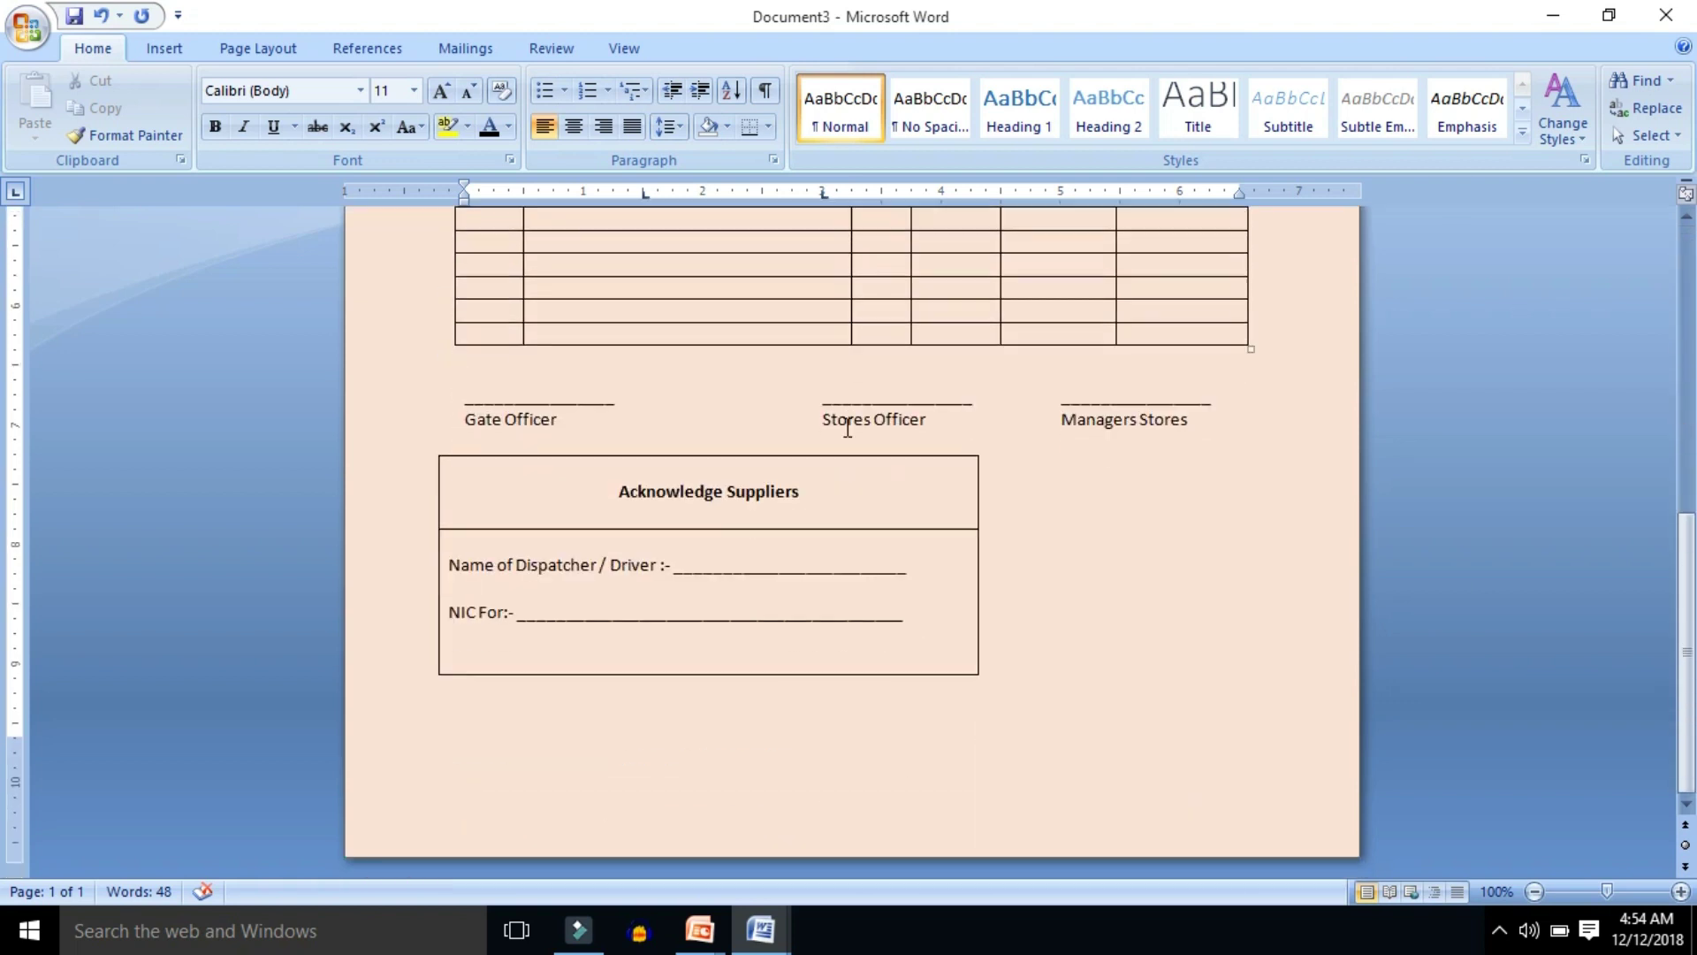
scroll(847, 428, up, 6)
scroll(848, 415, up, 5)
scroll(851, 407, up, 2)
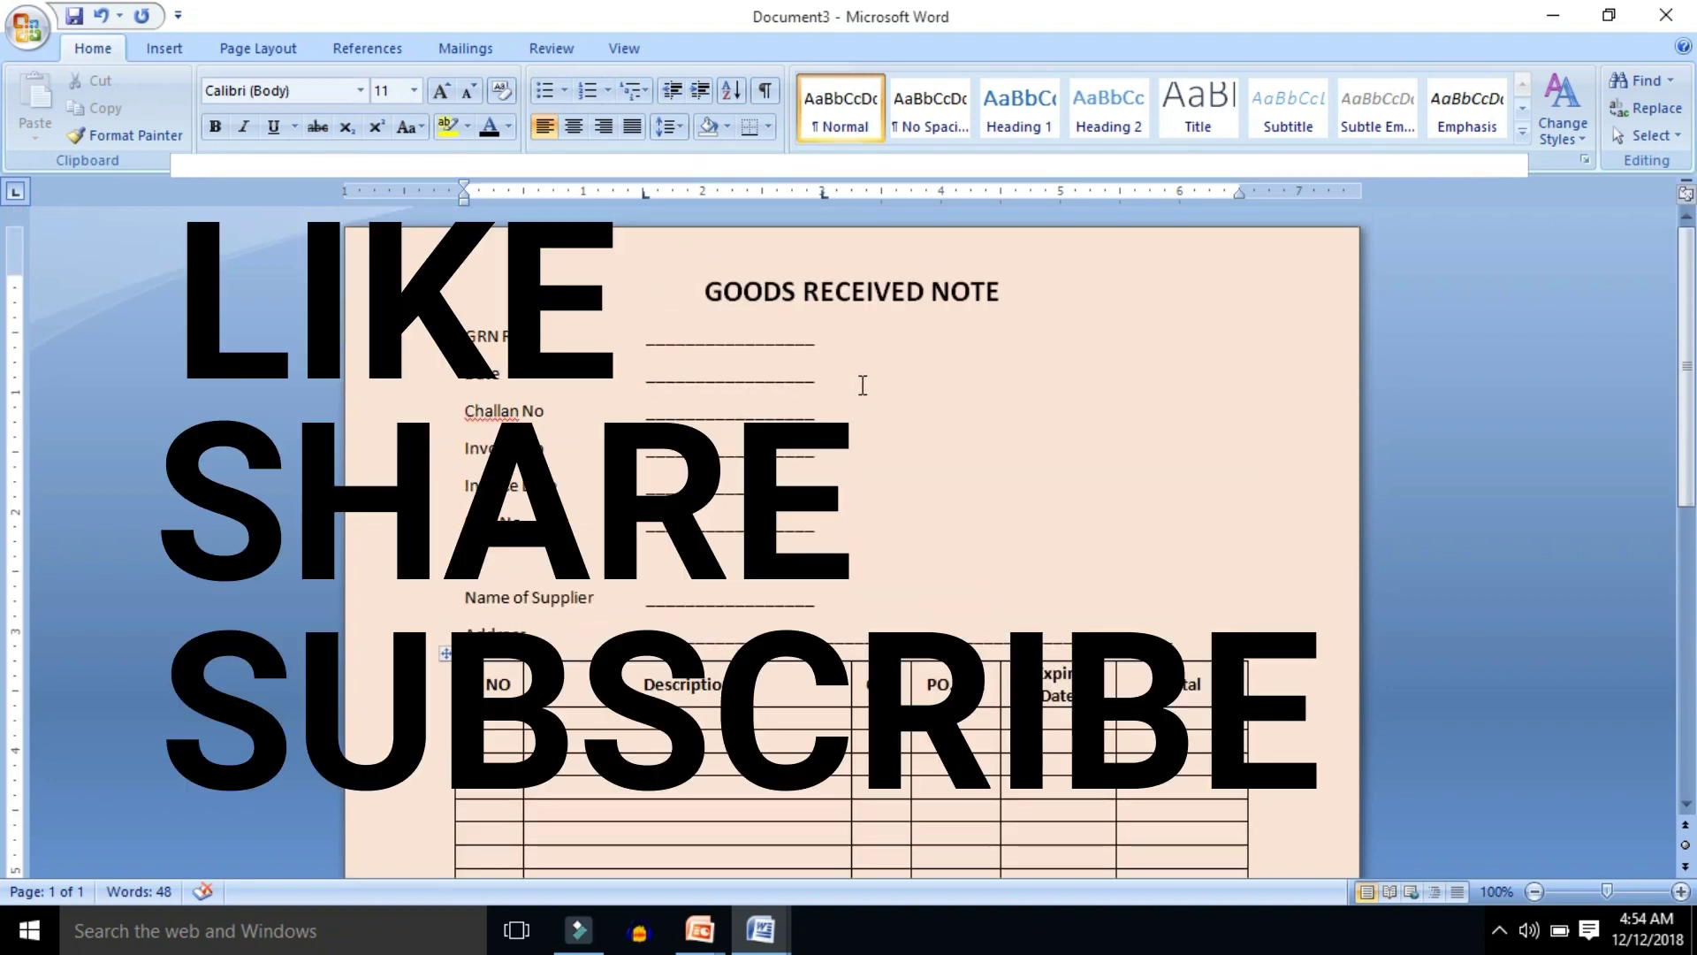
click(860, 530)
click(828, 606)
click(840, 513)
click(841, 477)
click(841, 452)
click(835, 380)
click(840, 338)
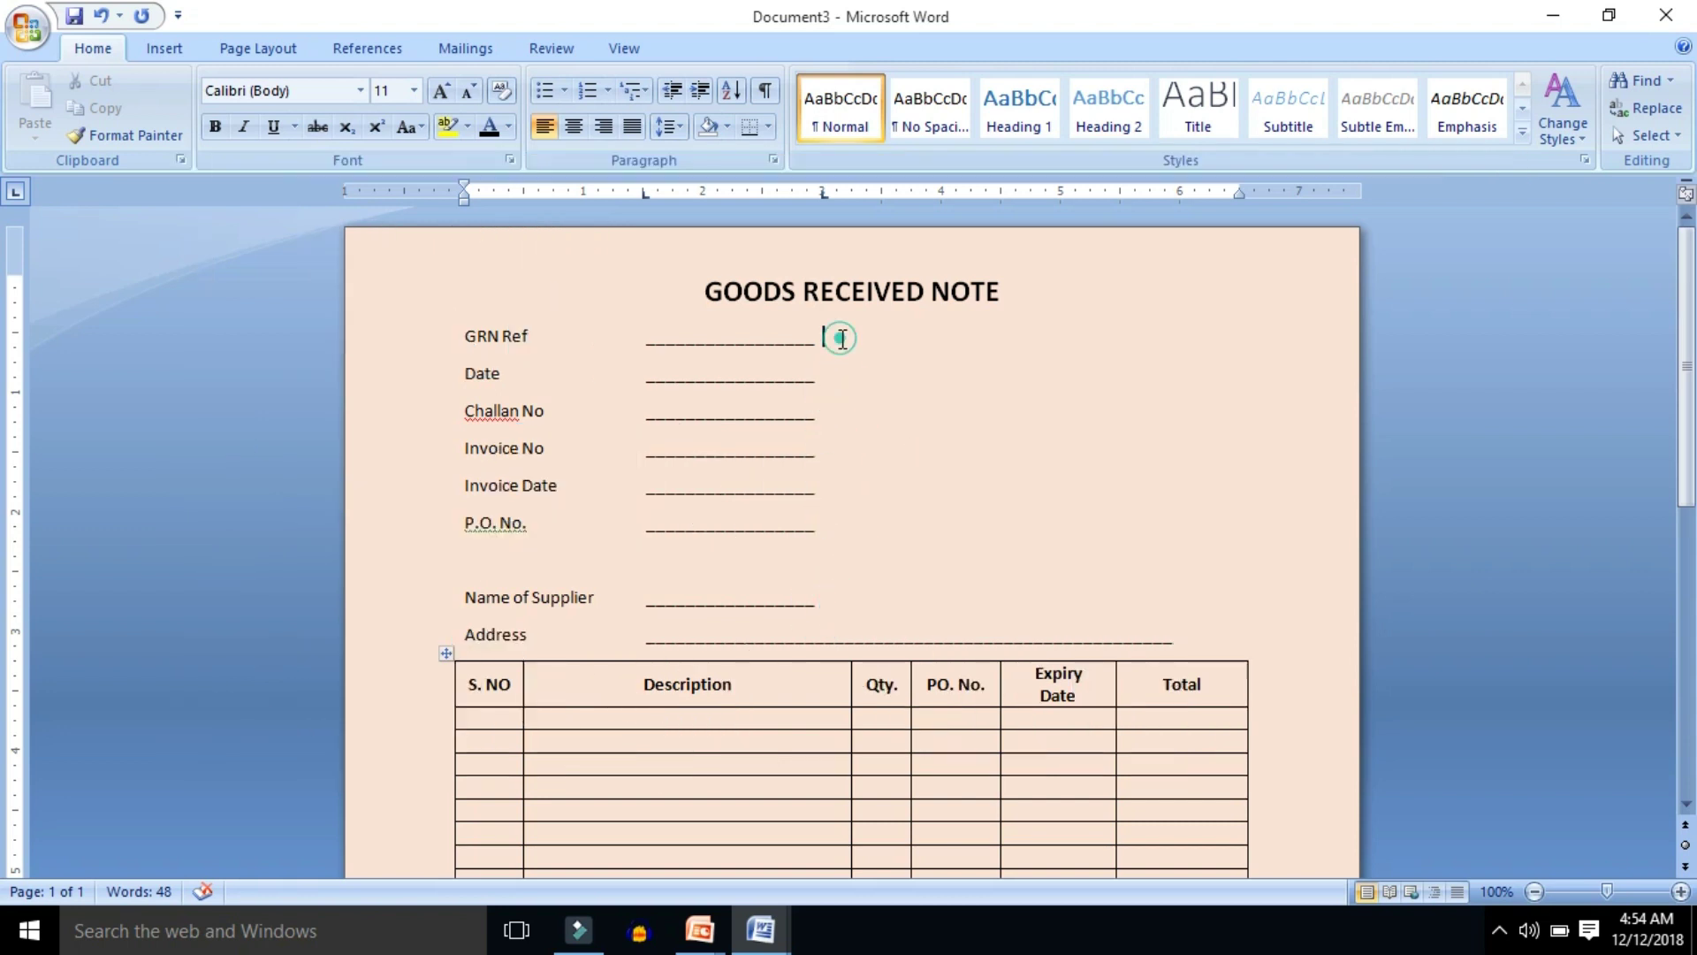
scroll(1022, 610, down, 5)
scroll(1022, 610, down, 2)
scroll(1021, 610, up, 3)
scroll(1023, 608, up, 4)
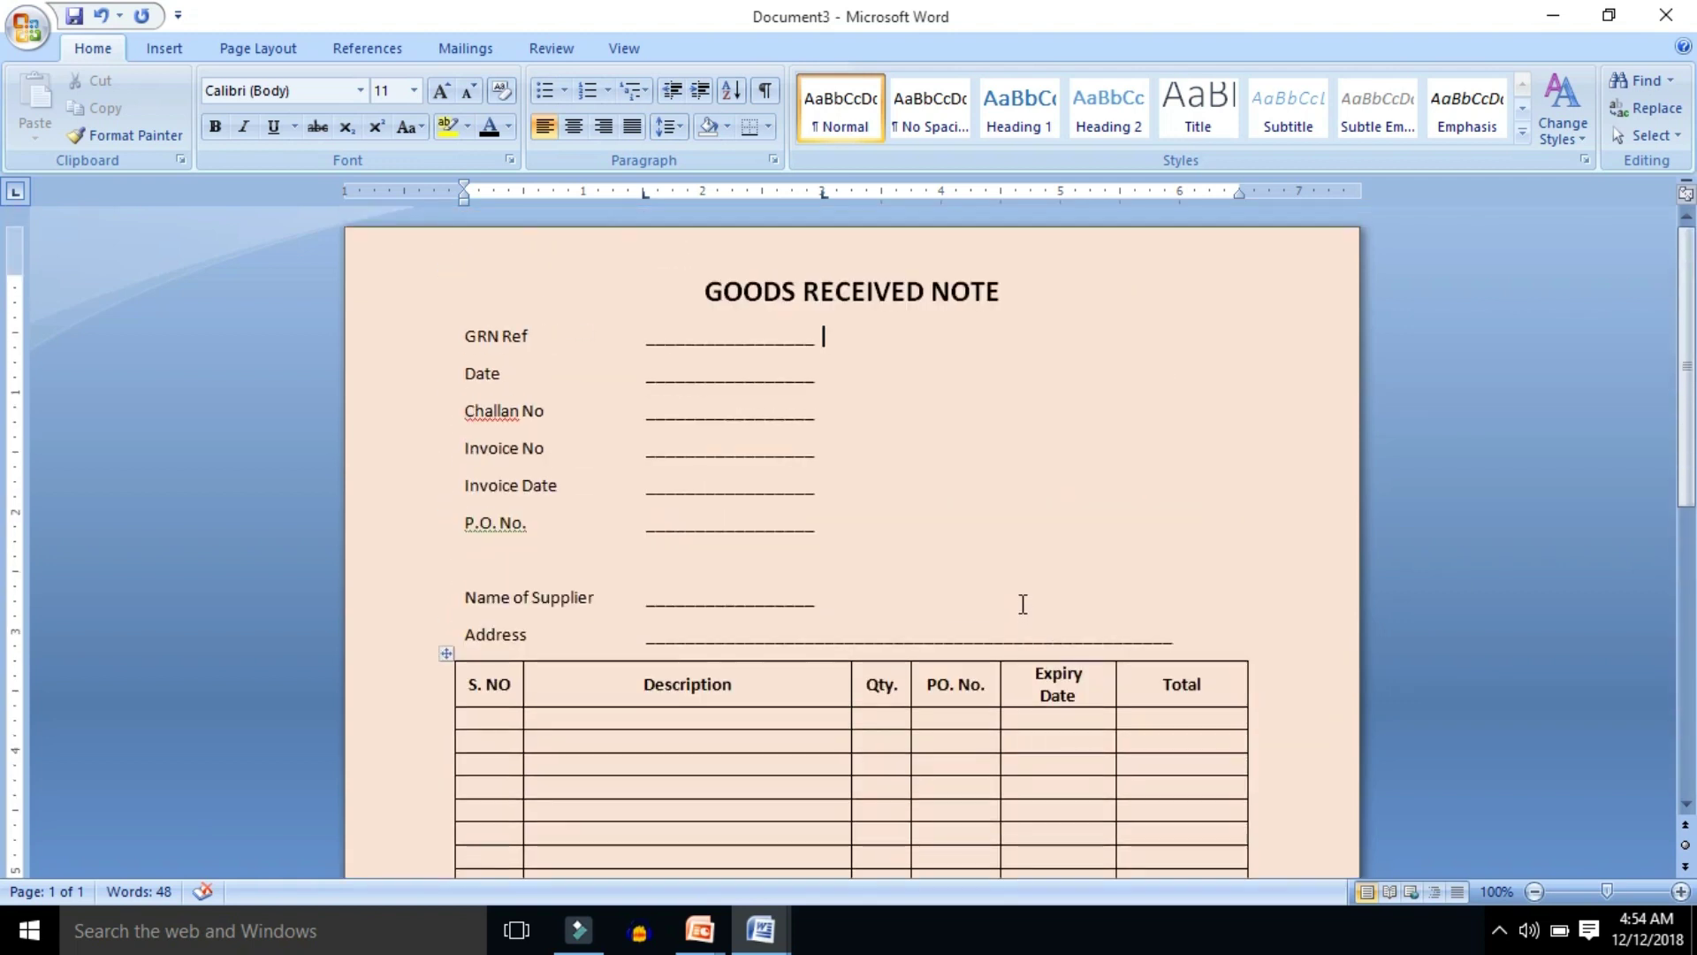